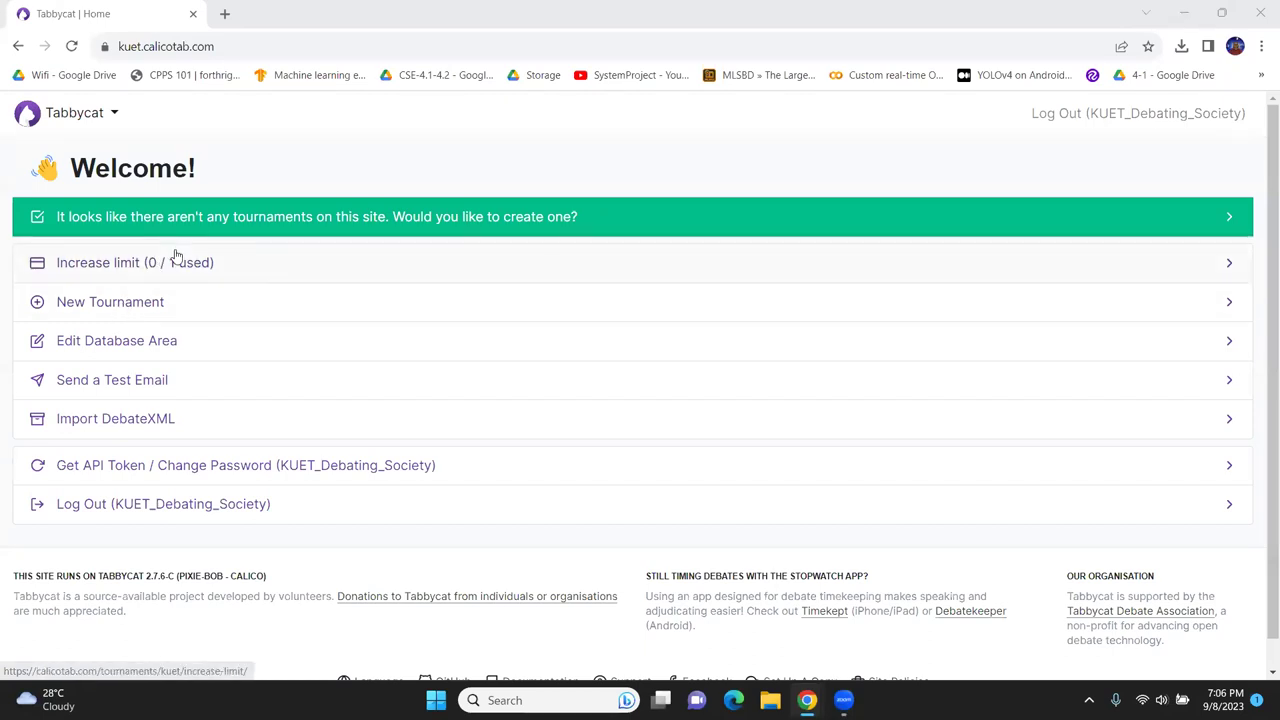
# - Start a new tournament named "Freshers' League 2023" with the short name "freshers2023"
pyautogui.click(93, 306)
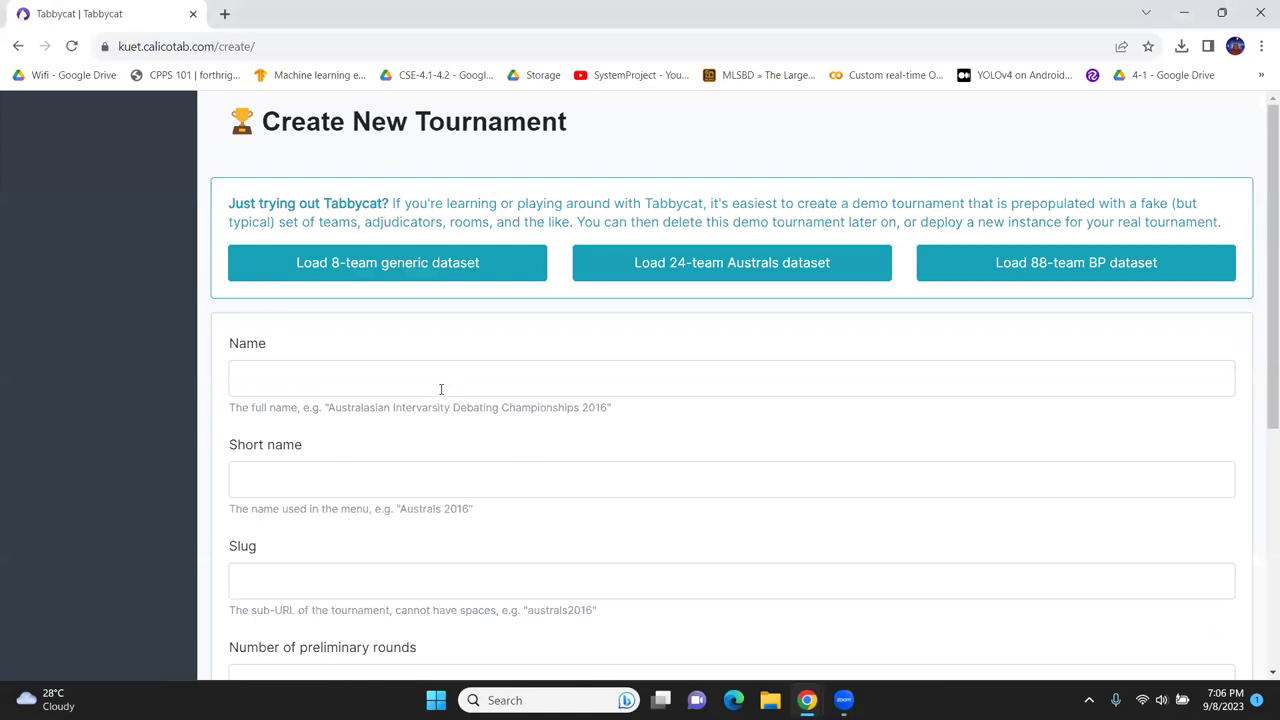
pyautogui.click(449, 390)
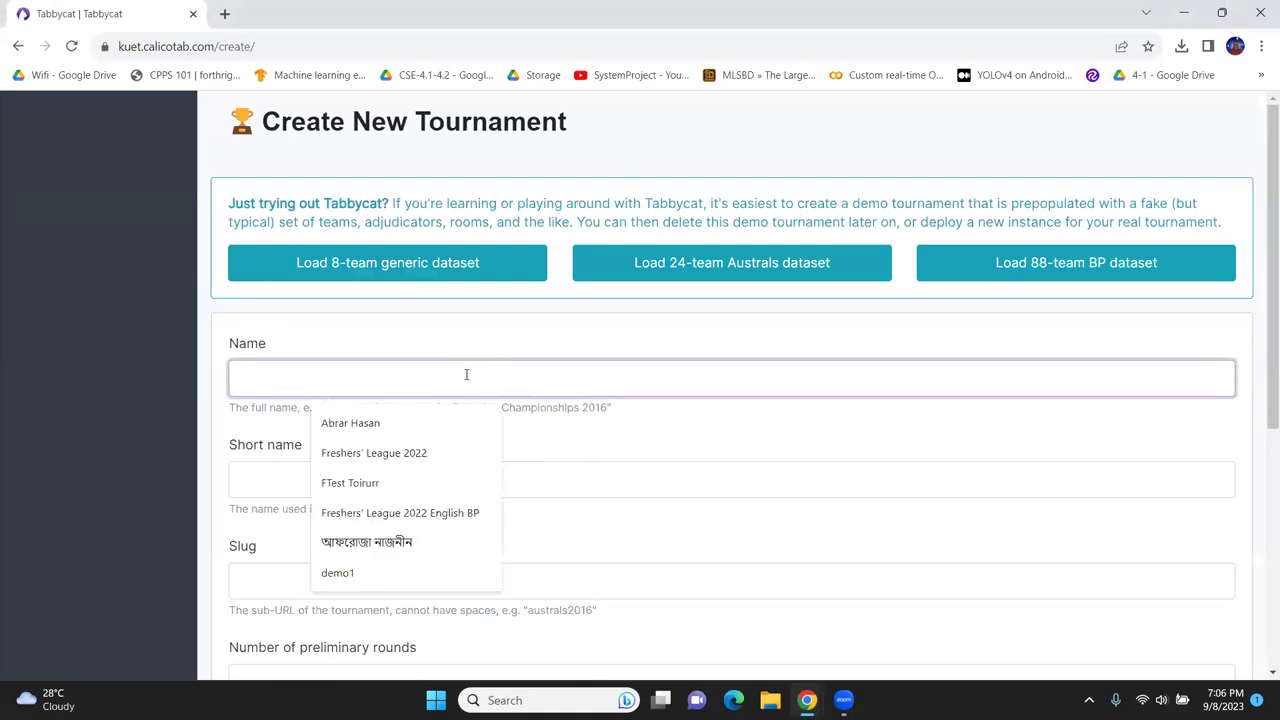
pyautogui.write("Freshers' League 2023")
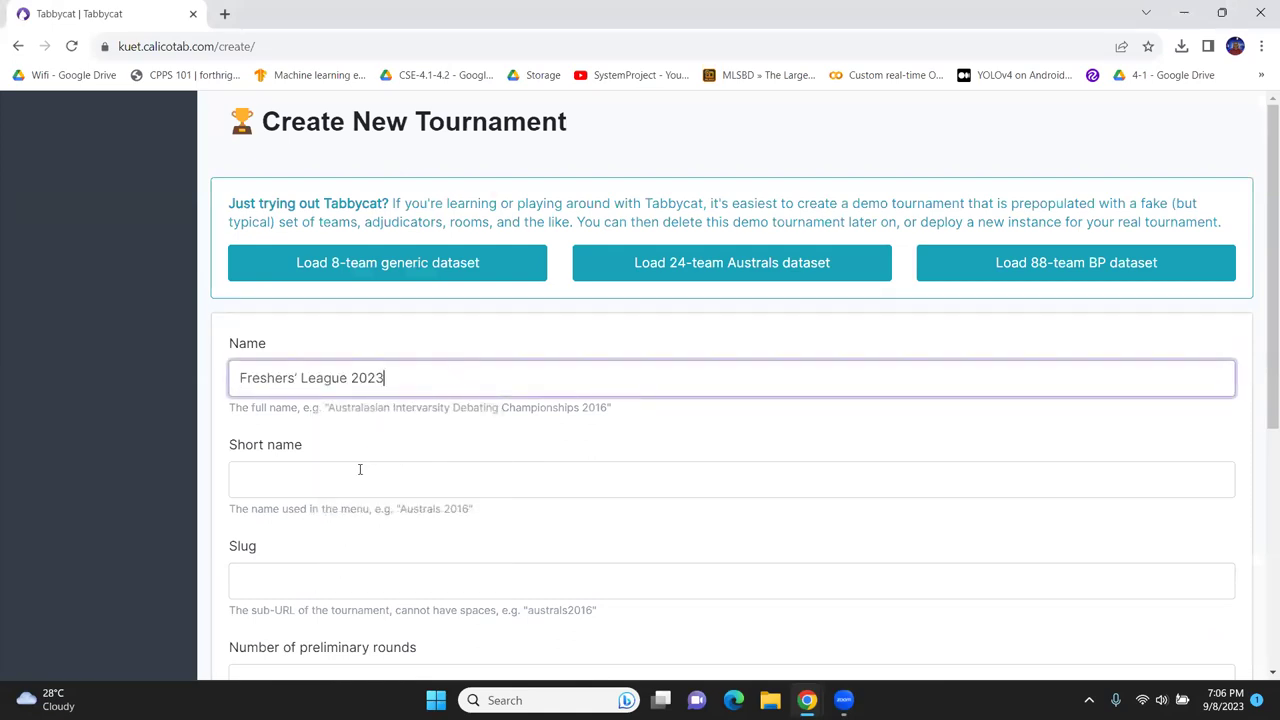
pyautogui.click(354, 474)
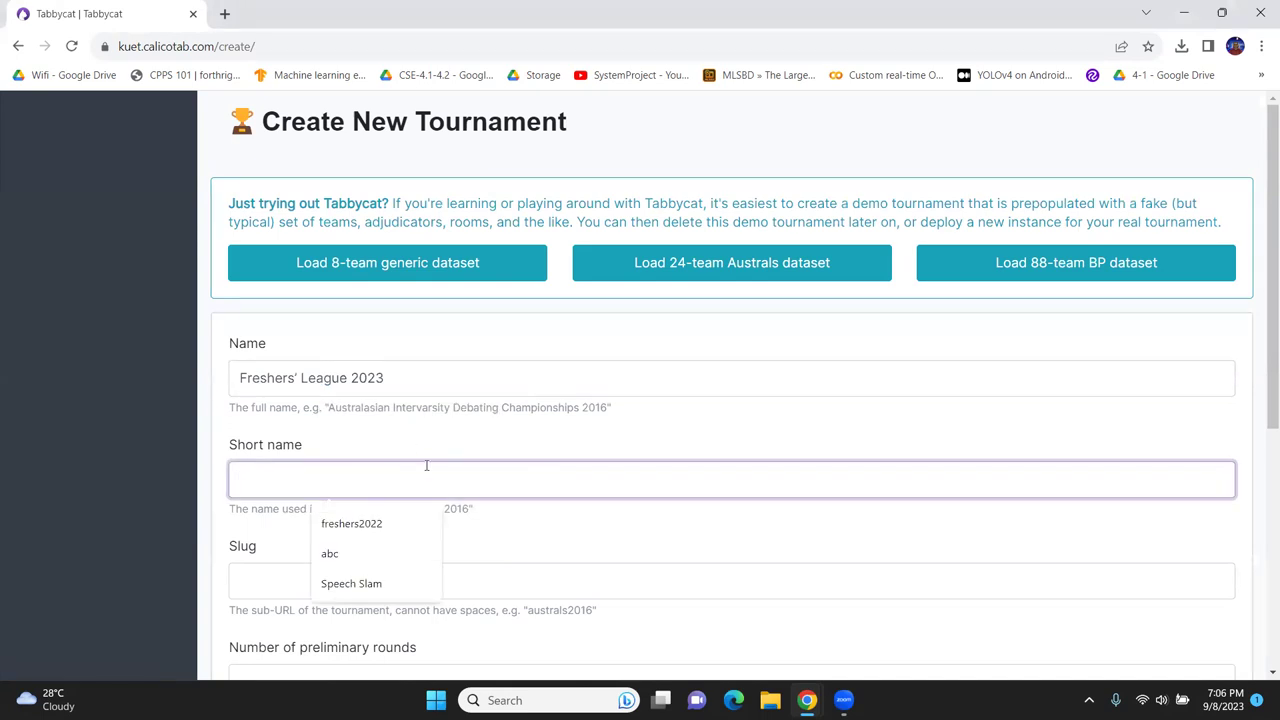
pyautogui.click(395, 512)
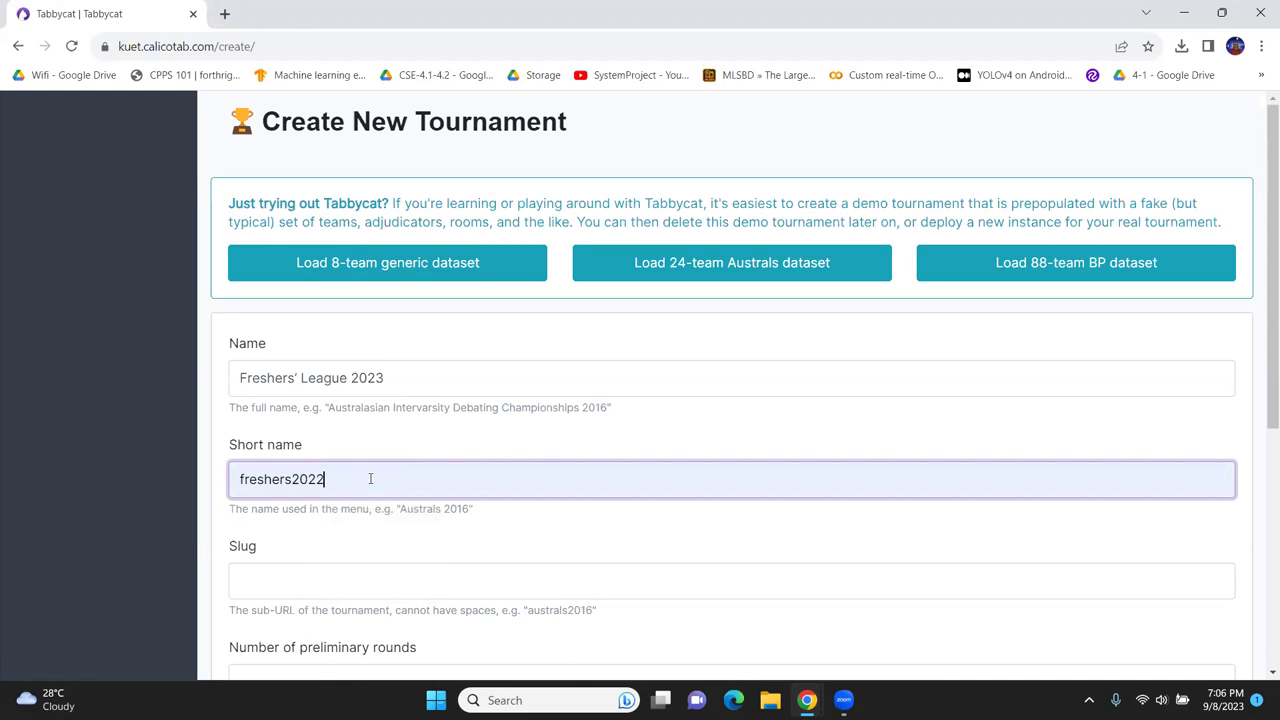
pyautogui.press('BackSpace')
pyautogui.write('3')
# - Set the tournament's slug to "f23" and the number of preliminary rounds to 7
pyautogui.scroll(-2, 353, 406)
pyautogui.click(357, 411)
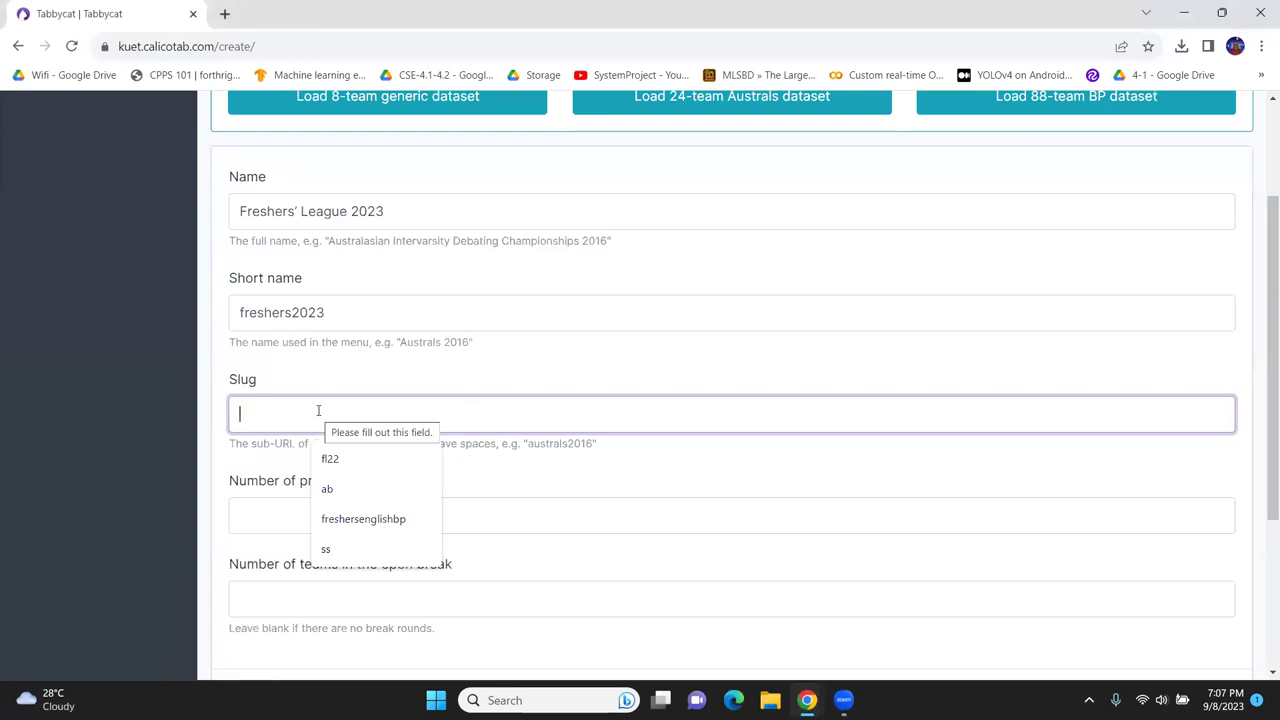
pyautogui.write('f23')
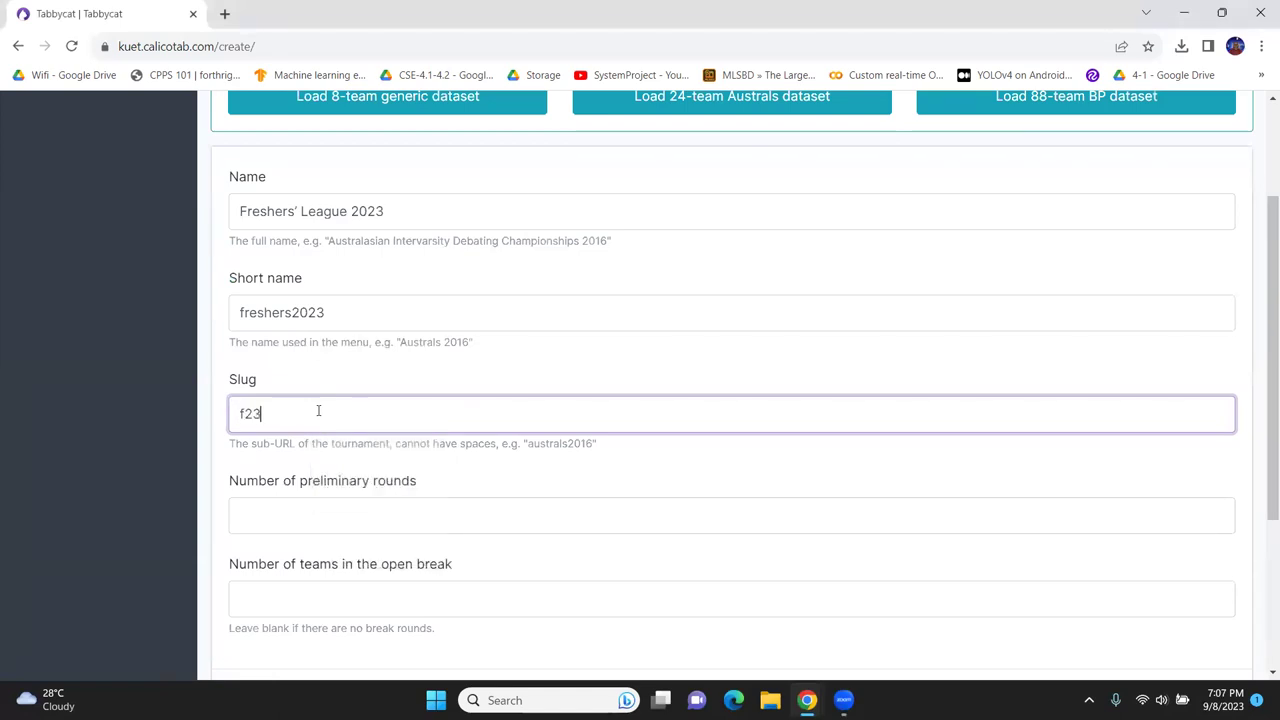
pyautogui.scroll(-2, 449, 357)
pyautogui.click(451, 341)
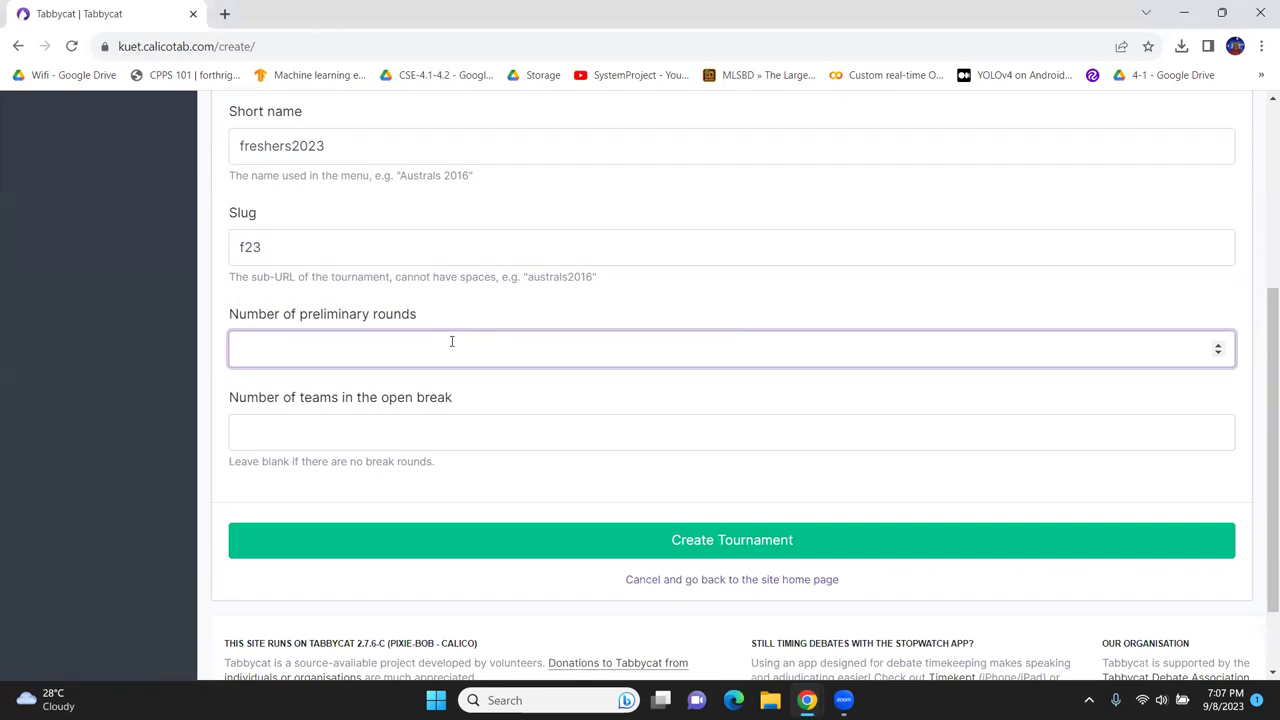
pyautogui.write('7')
# - Set the number of teams in the open break to 16 and create the tournament
pyautogui.click(595, 438)
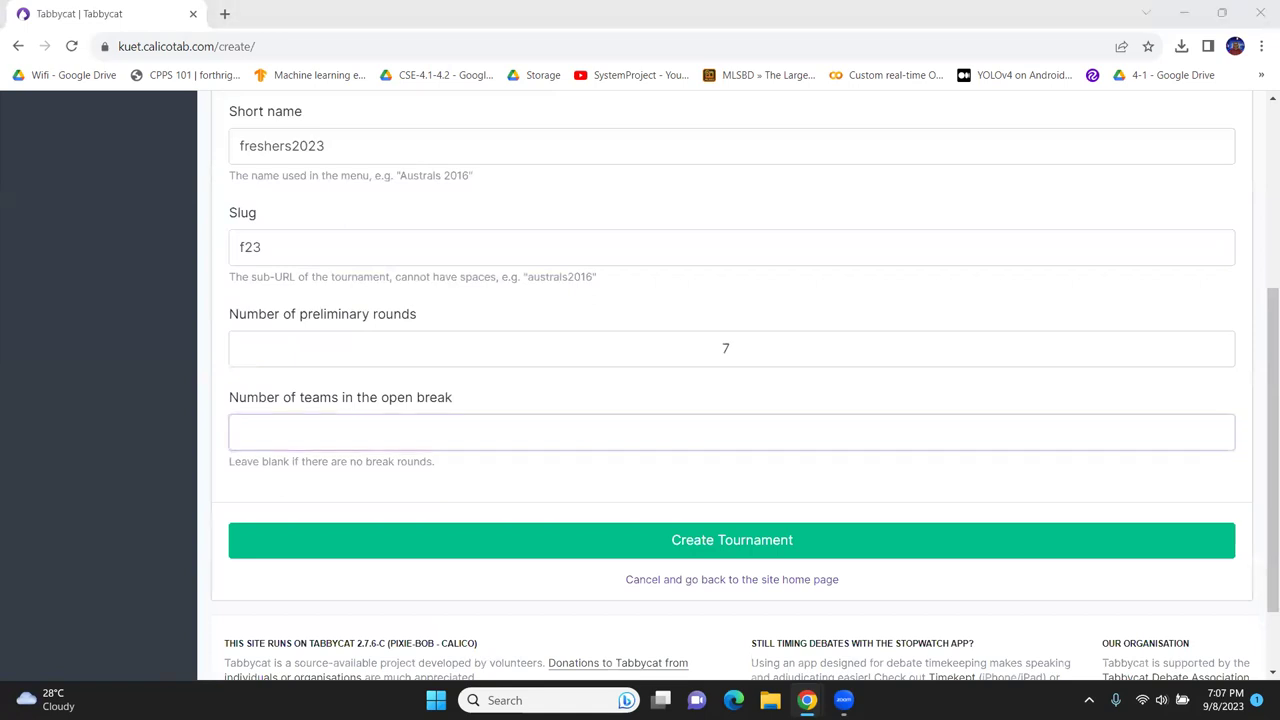
pyautogui.click(638, 437)
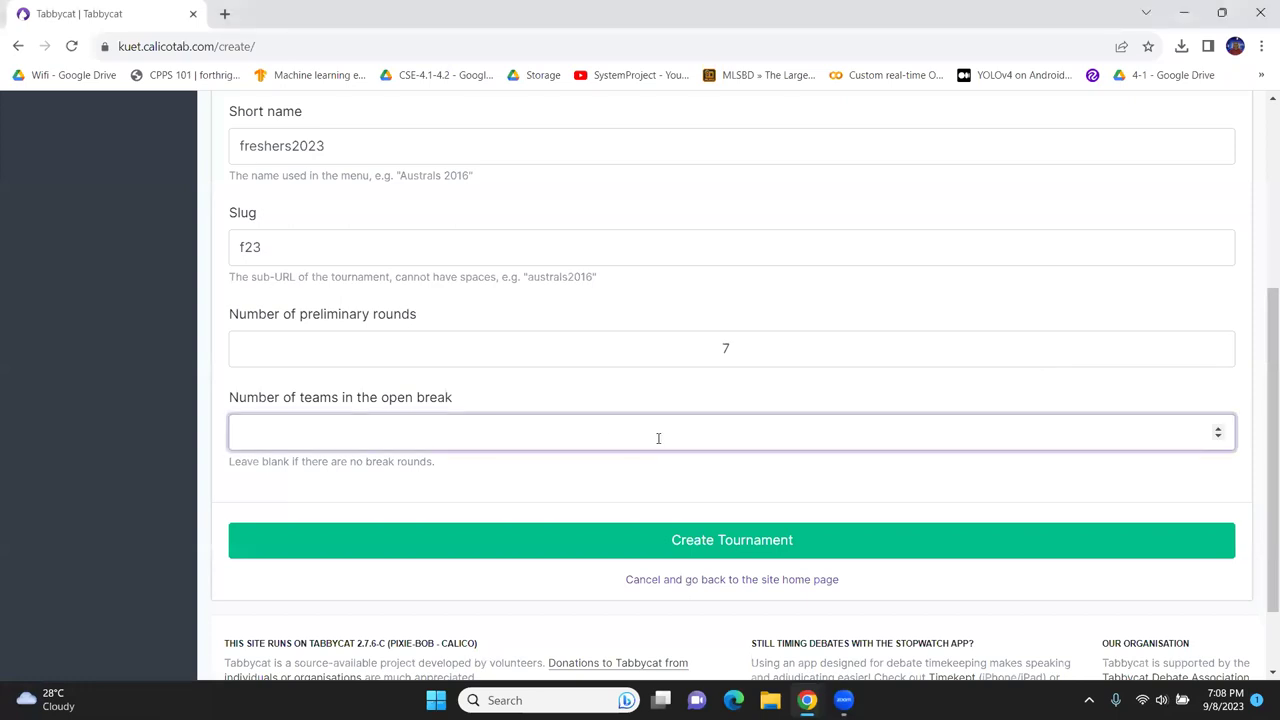
pyautogui.write('16')
pyautogui.click(738, 540)
pyautogui.scroll(-3, 645, 410)
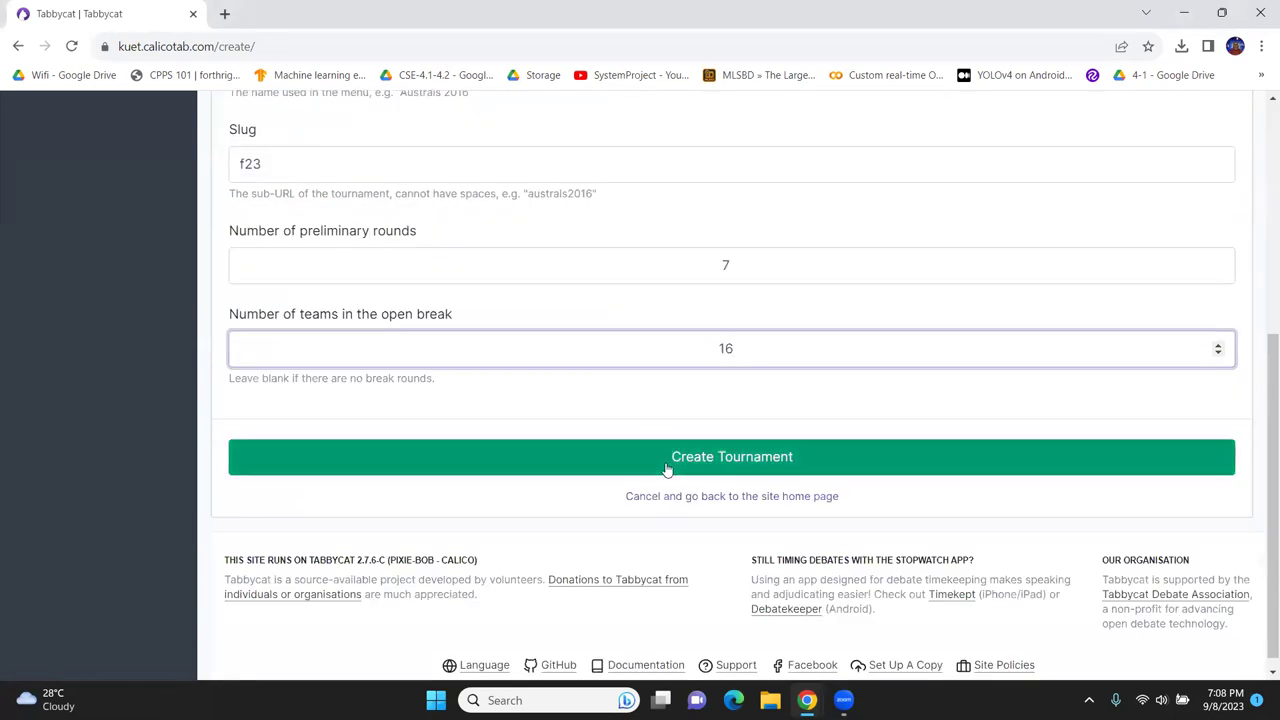
pyautogui.click(652, 458)
pyautogui.scroll(-5, 646, 455)
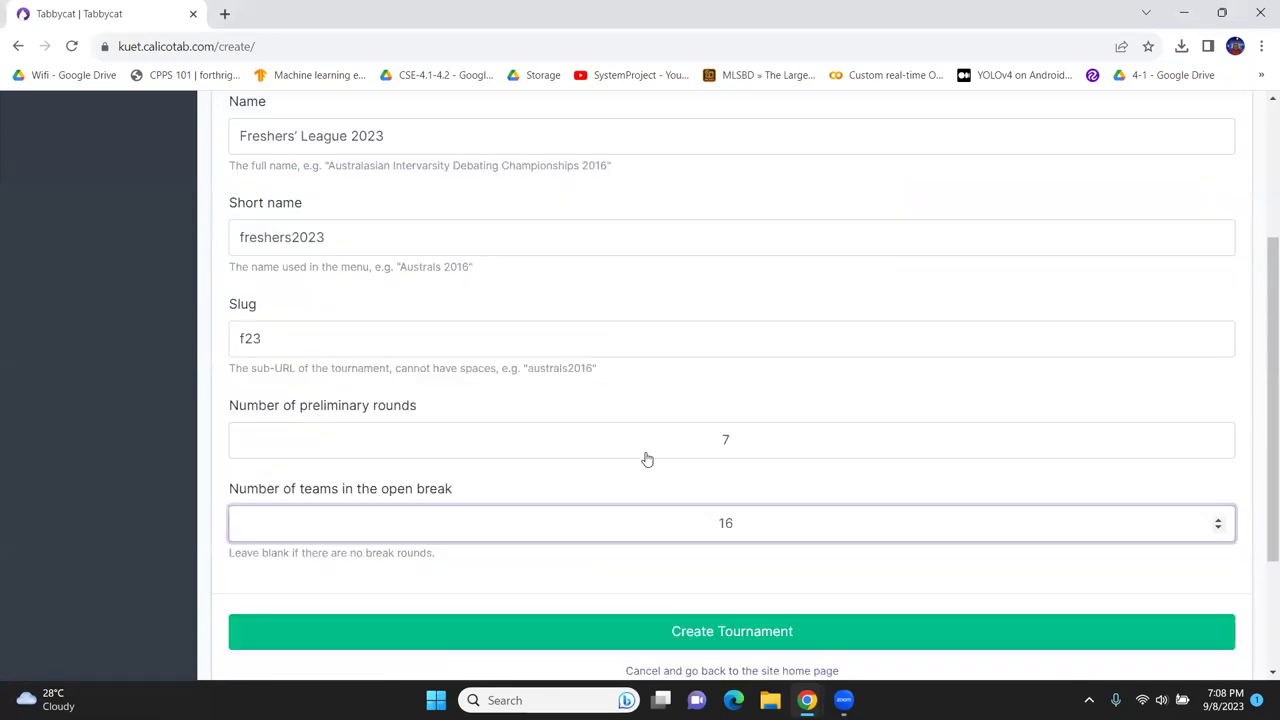
pyautogui.click(692, 446)
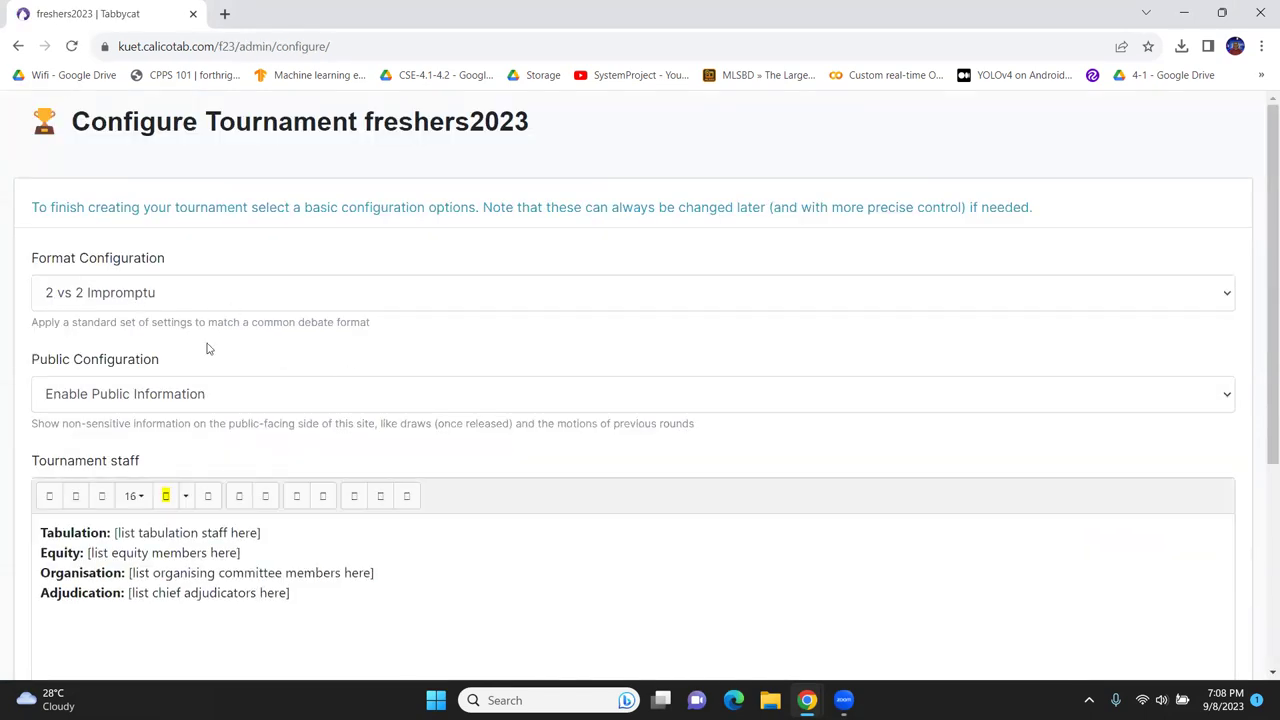
# - Set the tournament's format configuration to UADC Rules
pyautogui.scroll(-1, 155, 250)
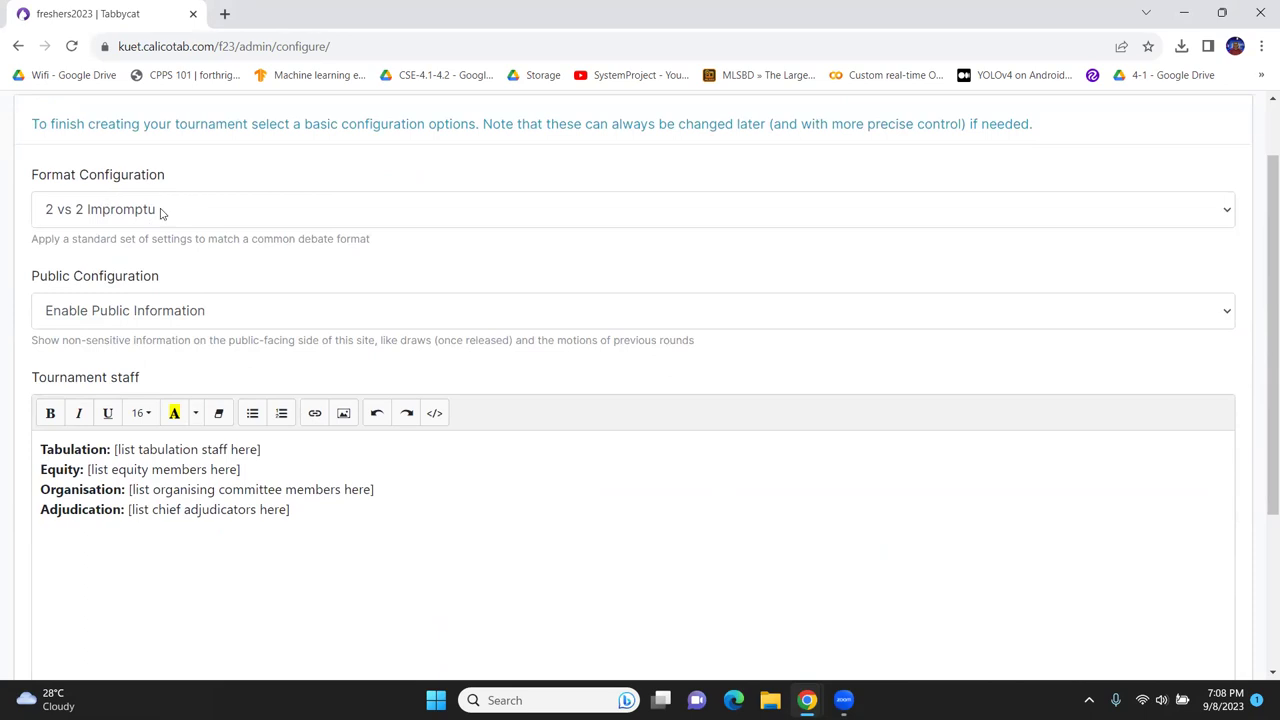
pyautogui.click(161, 213)
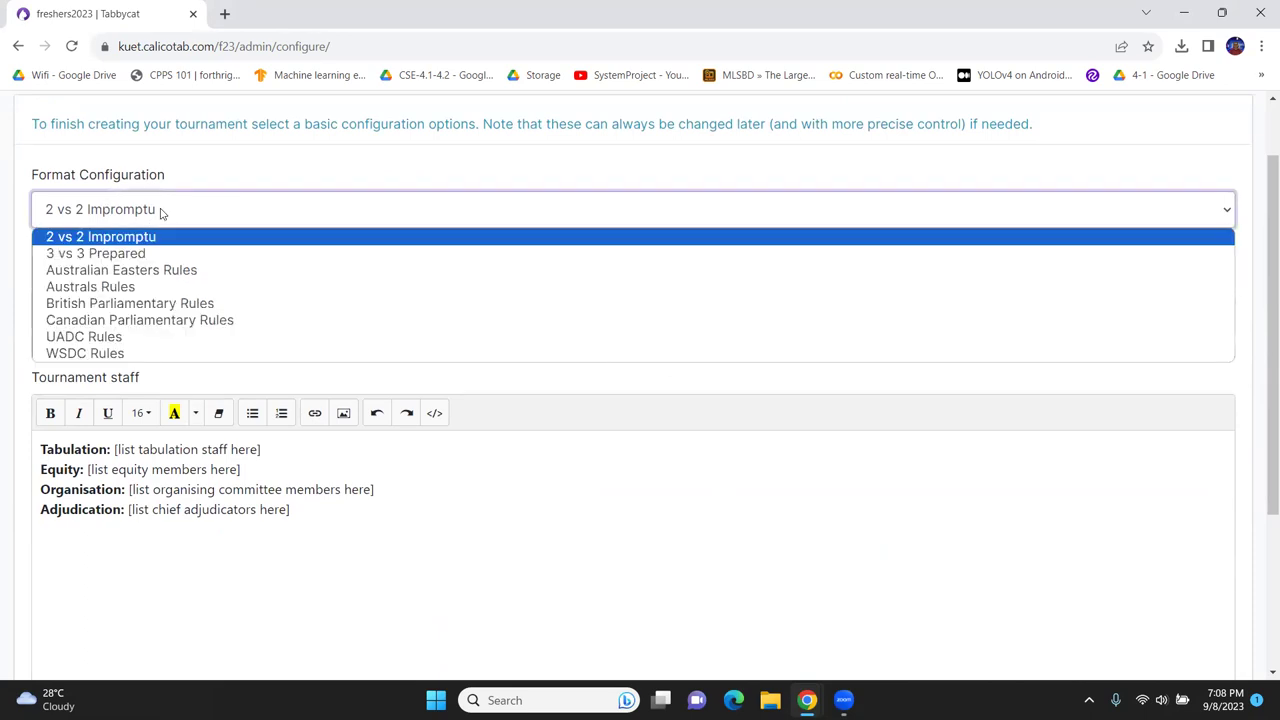
pyautogui.click(108, 336)
# - Try Canadian Parliamentary Rules and British Parliamentary Rules as the debate format, and return it to UADC Rules
pyautogui.click(131, 216)
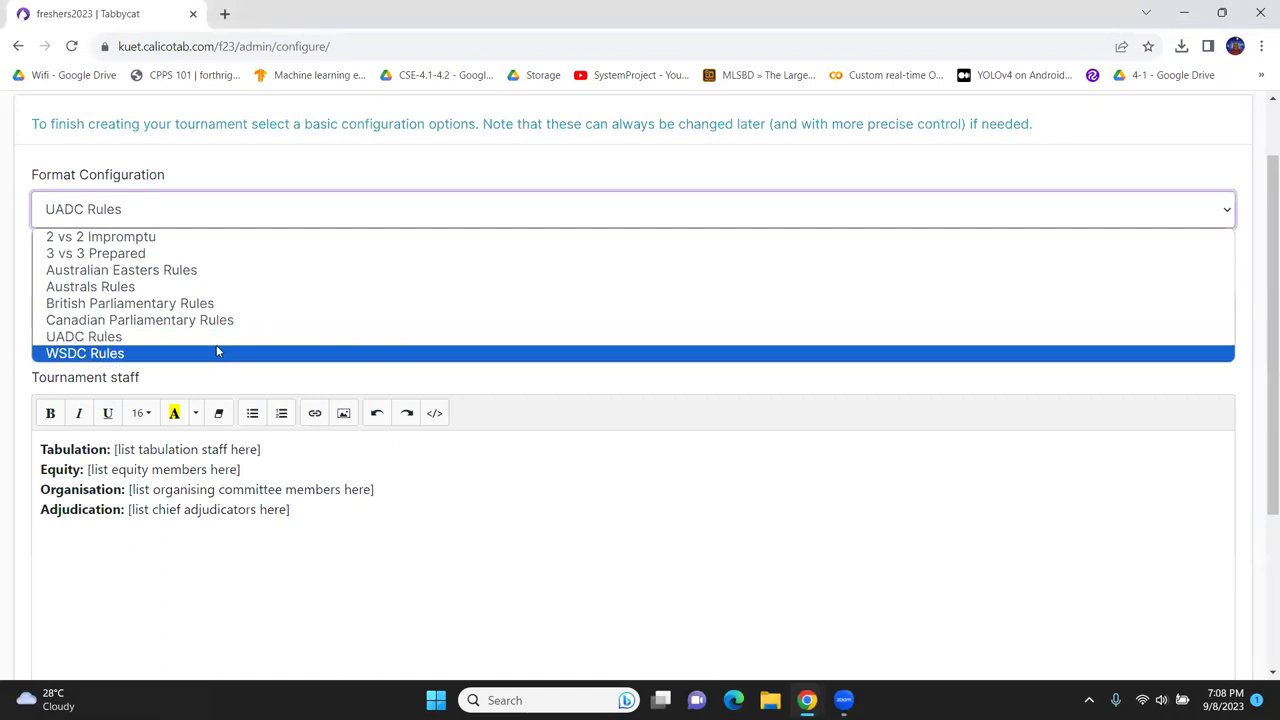
pyautogui.click(195, 320)
pyautogui.click(168, 211)
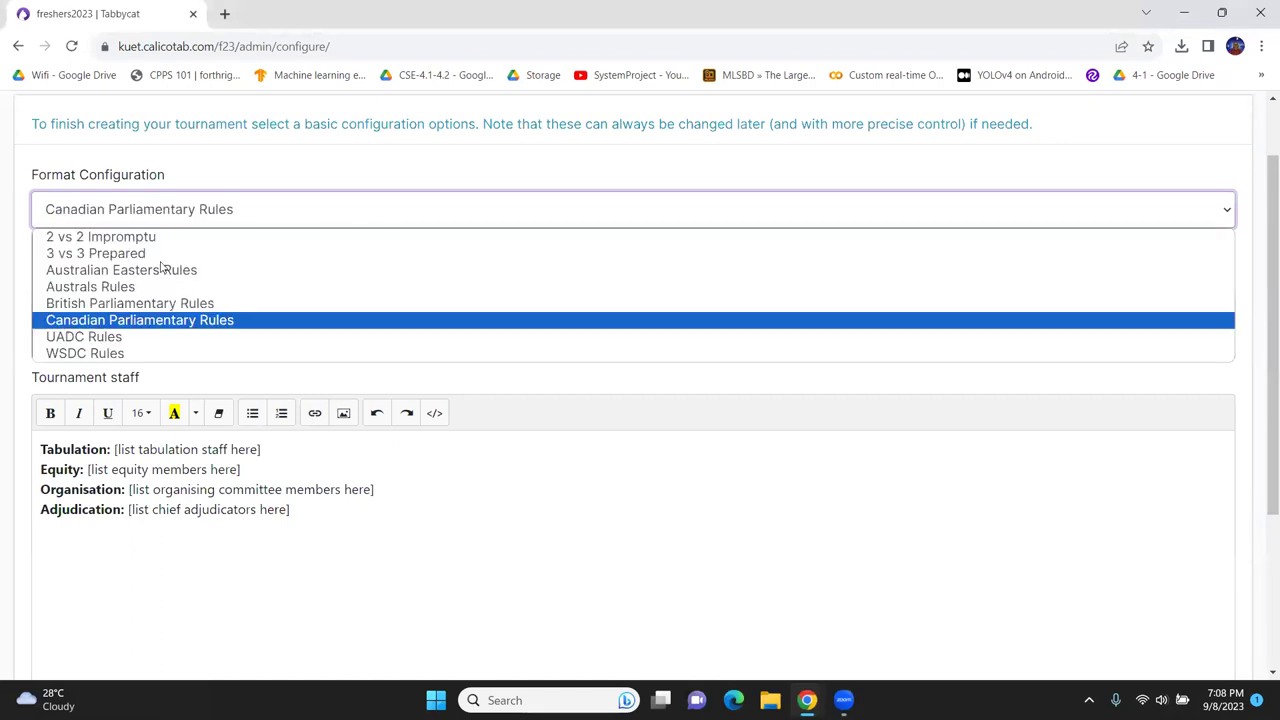
pyautogui.click(118, 302)
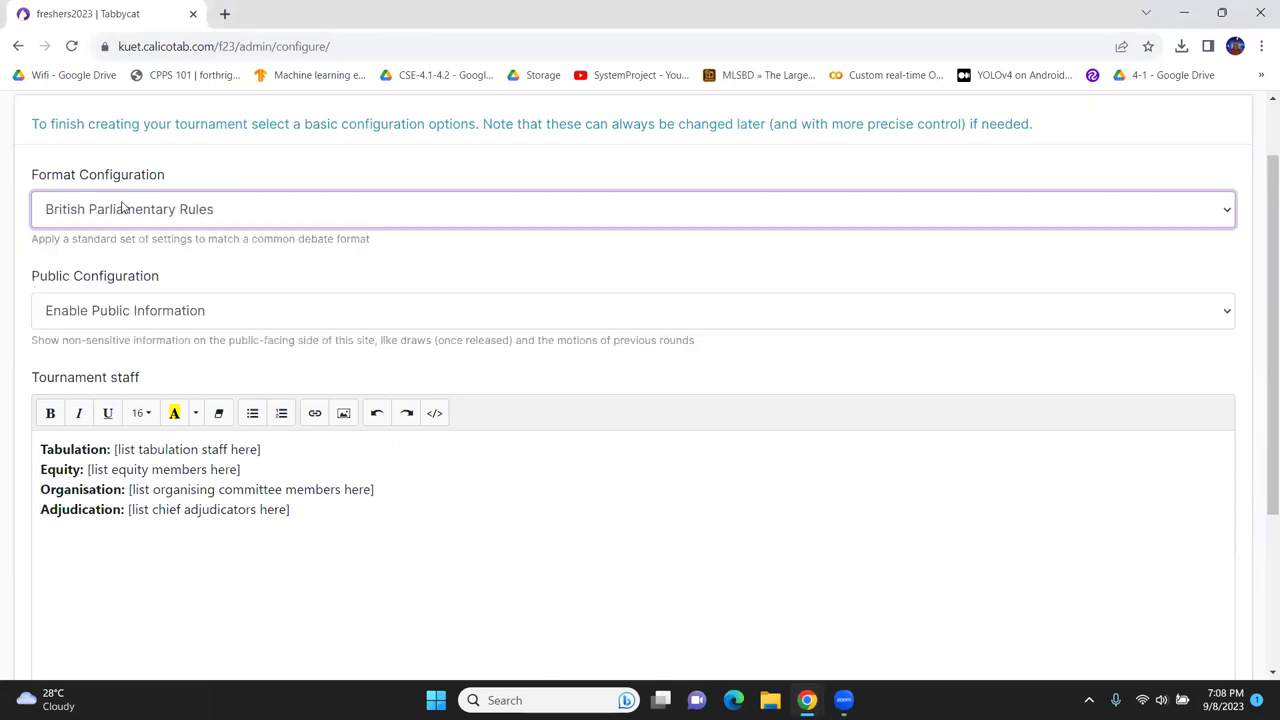
pyautogui.click(122, 209)
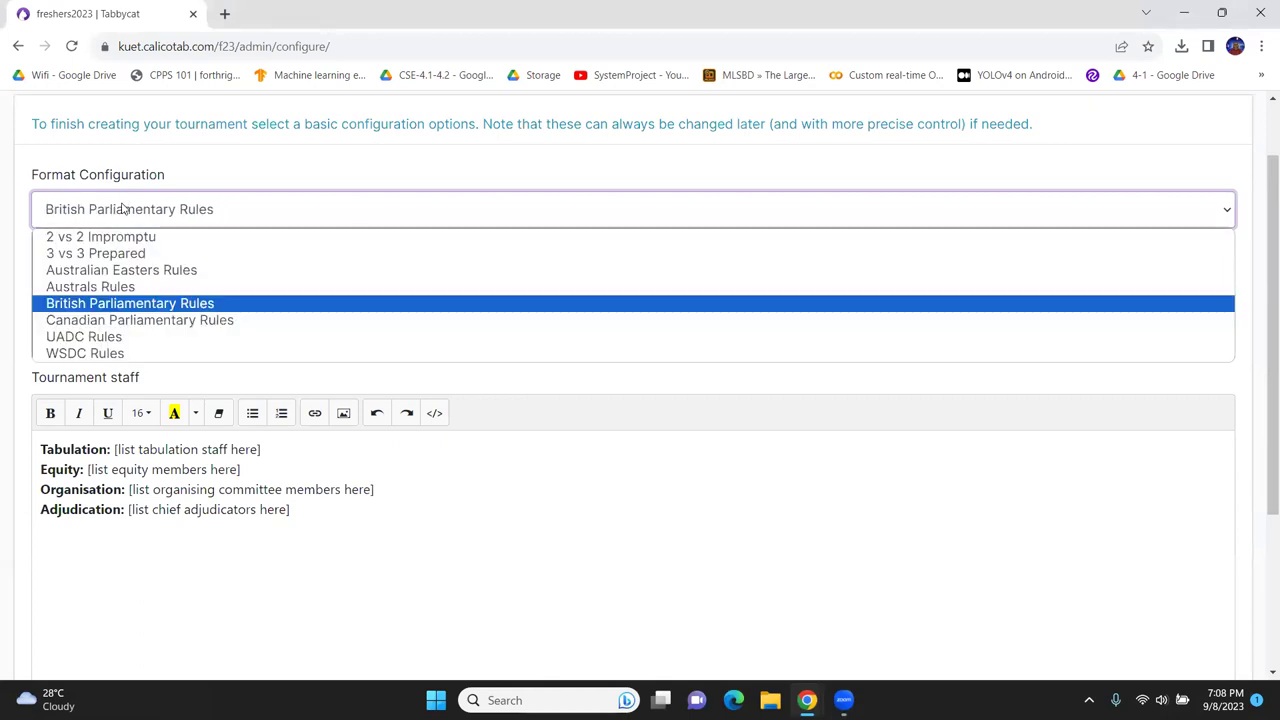
pyautogui.click(110, 340)
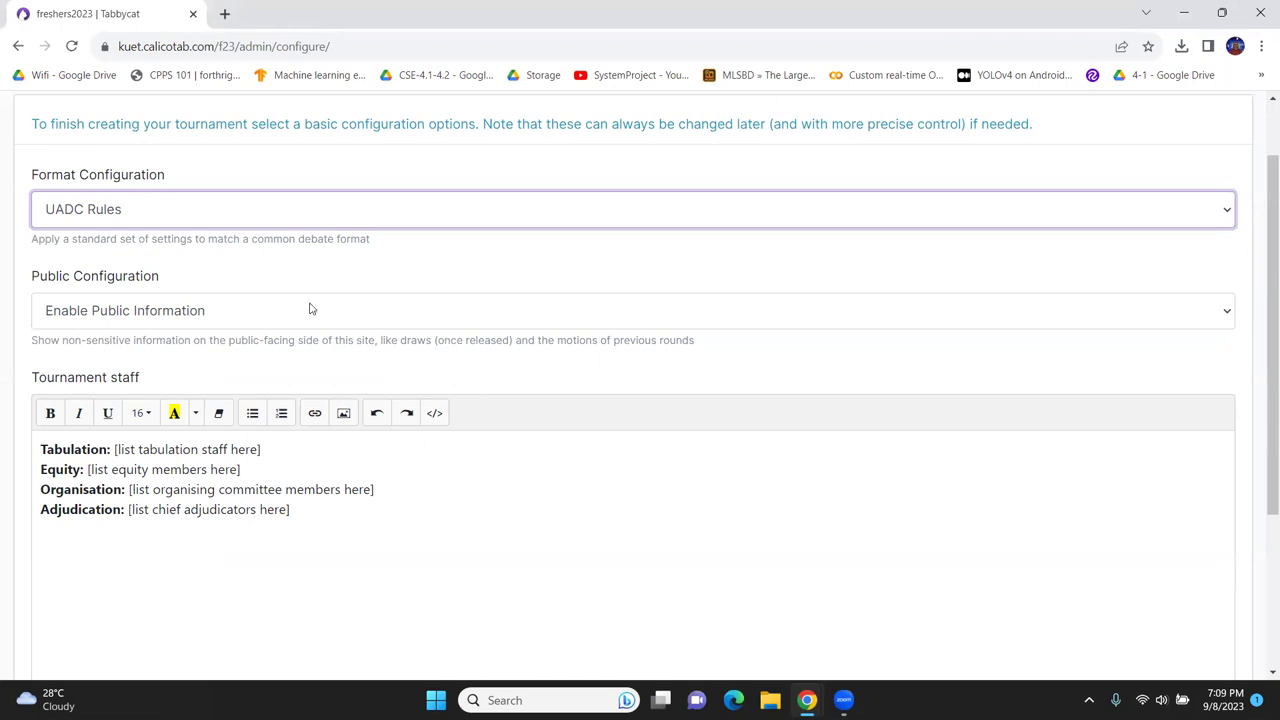
# - Submit the tournament configuration, keeping public information enabled and the default tournament staff text
pyautogui.scroll(-1, 300, 300)
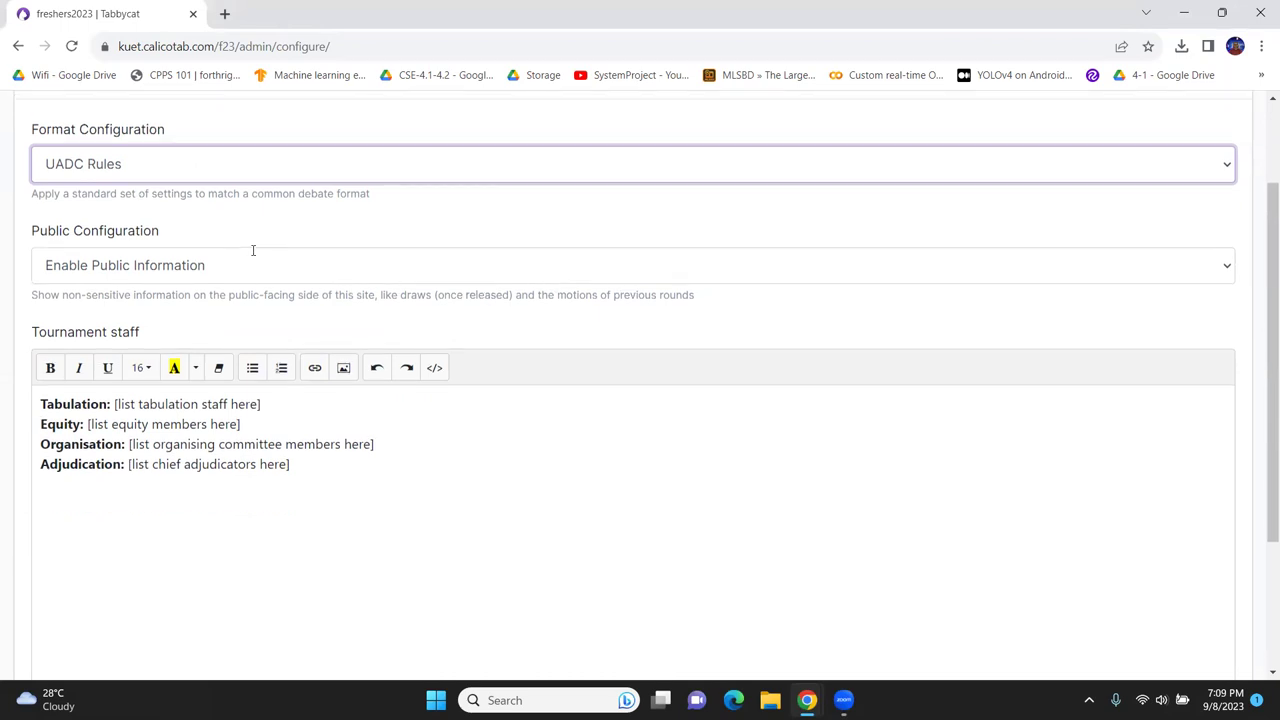
pyautogui.scroll(-3, 135, 255)
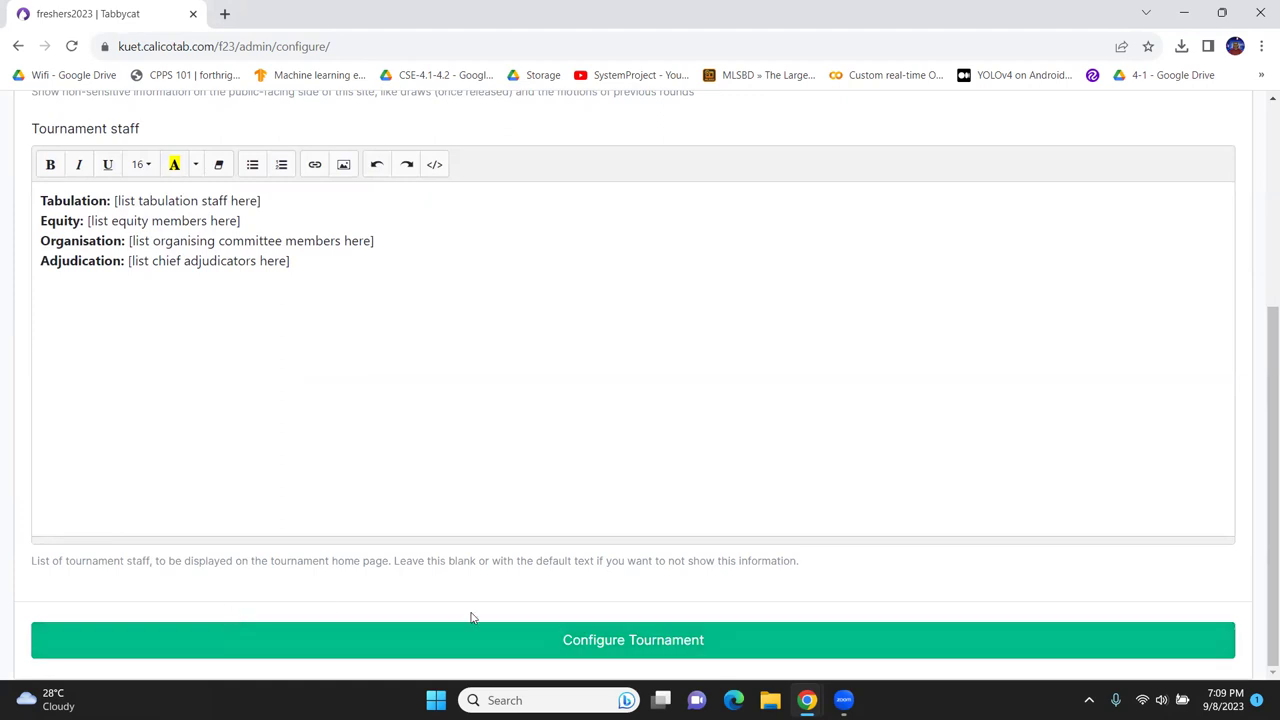
pyautogui.click(533, 645)
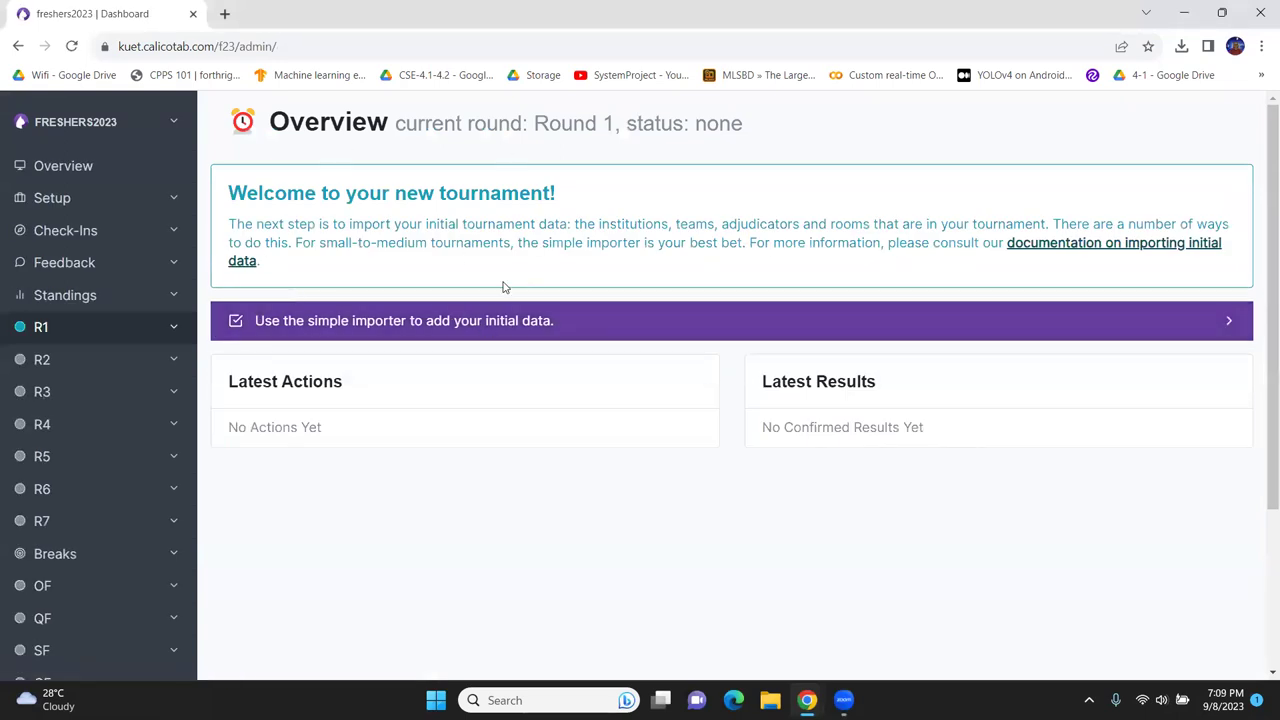
# - Open the Score Rules in the tournament's setup configuration
pyautogui.click(95, 205)
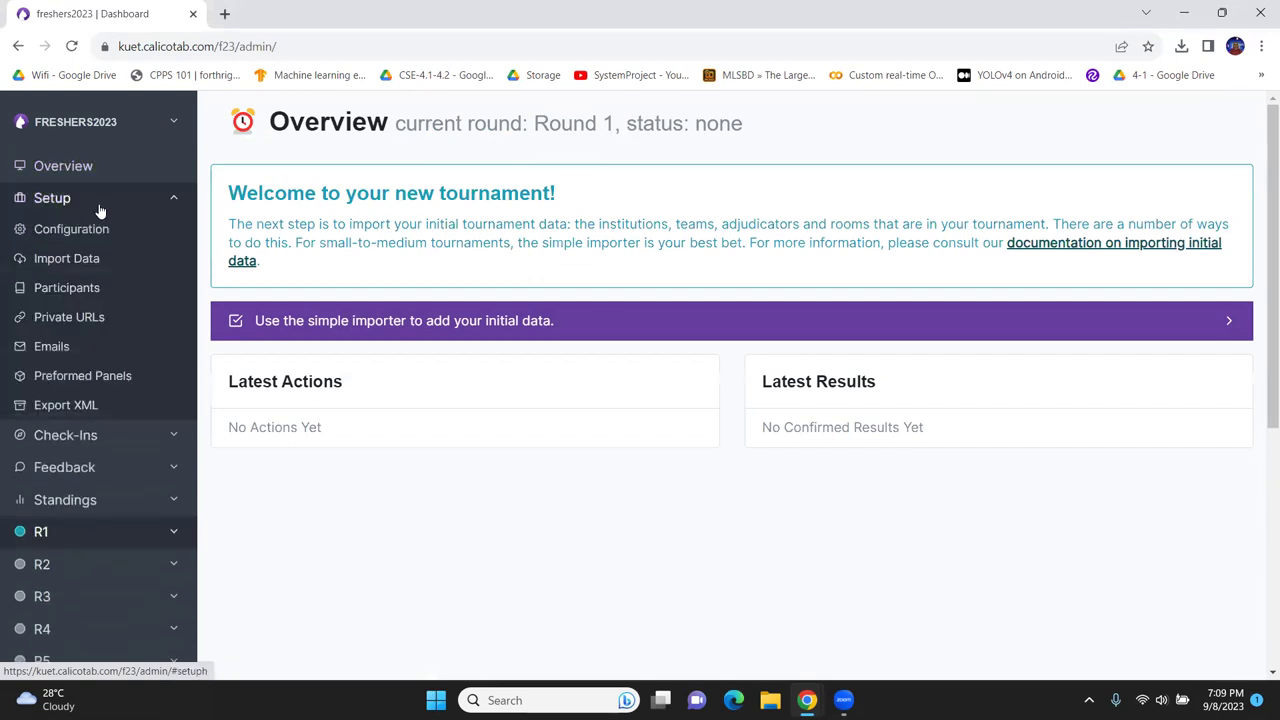
pyautogui.click(77, 231)
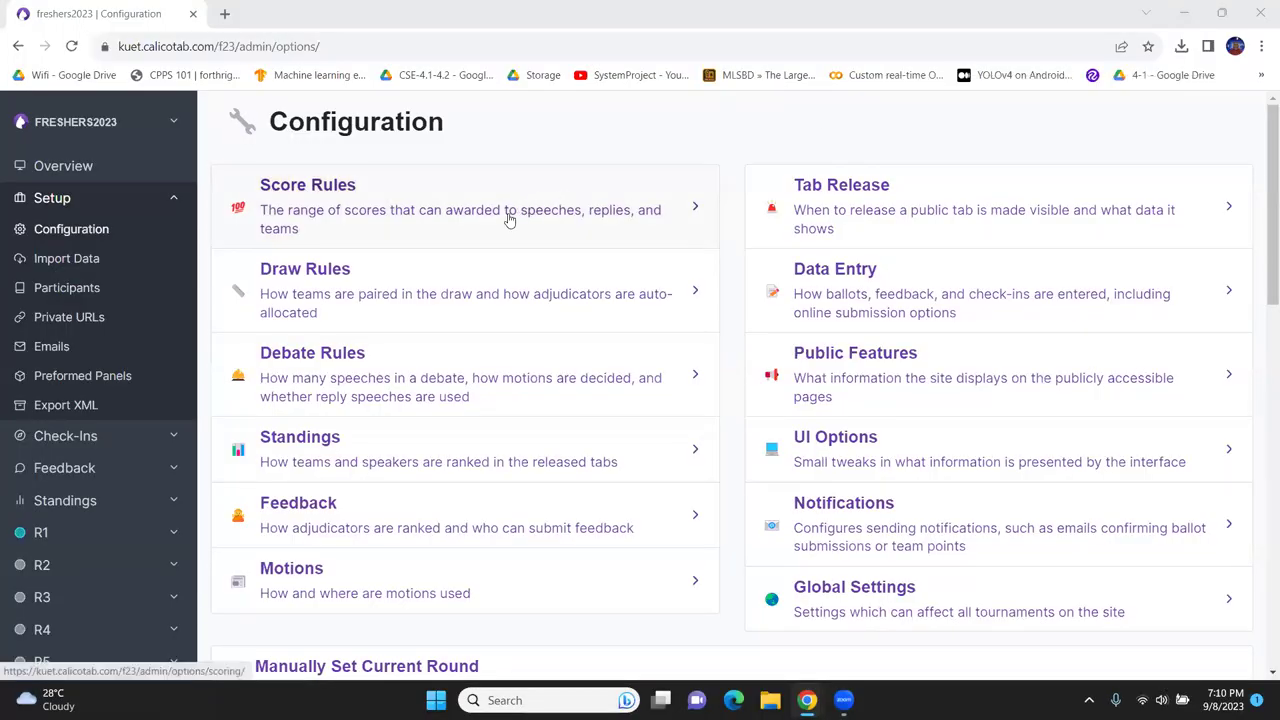
pyautogui.click(287, 196)
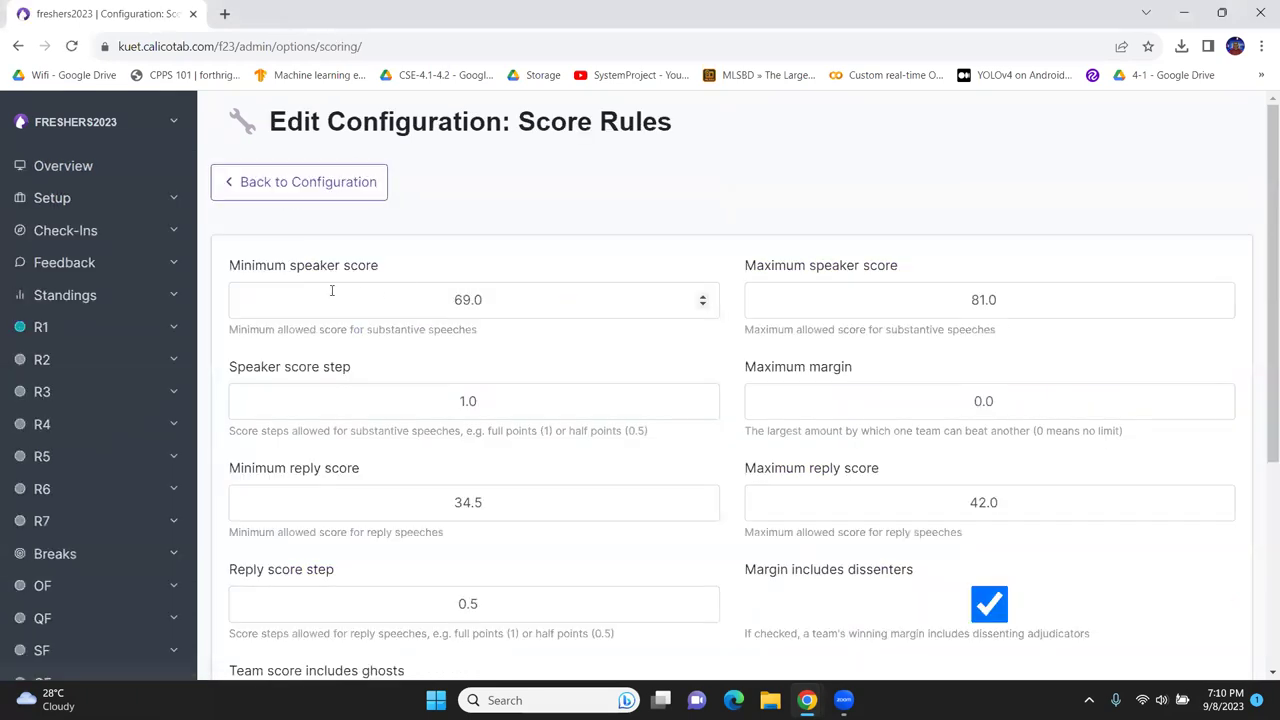
# - Set the minimum speaker score to 70
pyautogui.moveTo(516, 299); pyautogui.dragTo(429, 306)
pyautogui.scroll(-1, 443, 294)
pyautogui.moveTo(508, 317); pyautogui.dragTo(418, 324)
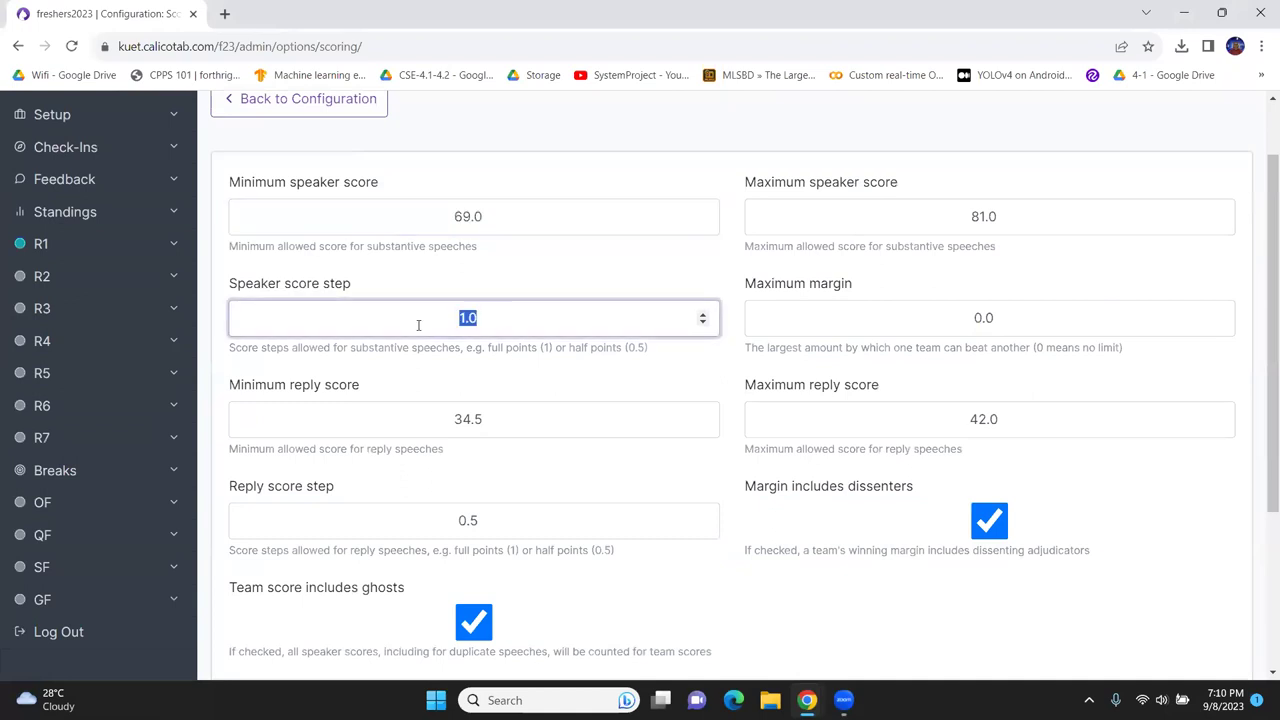
pyautogui.click(503, 216)
pyautogui.doubleClick(503, 216)
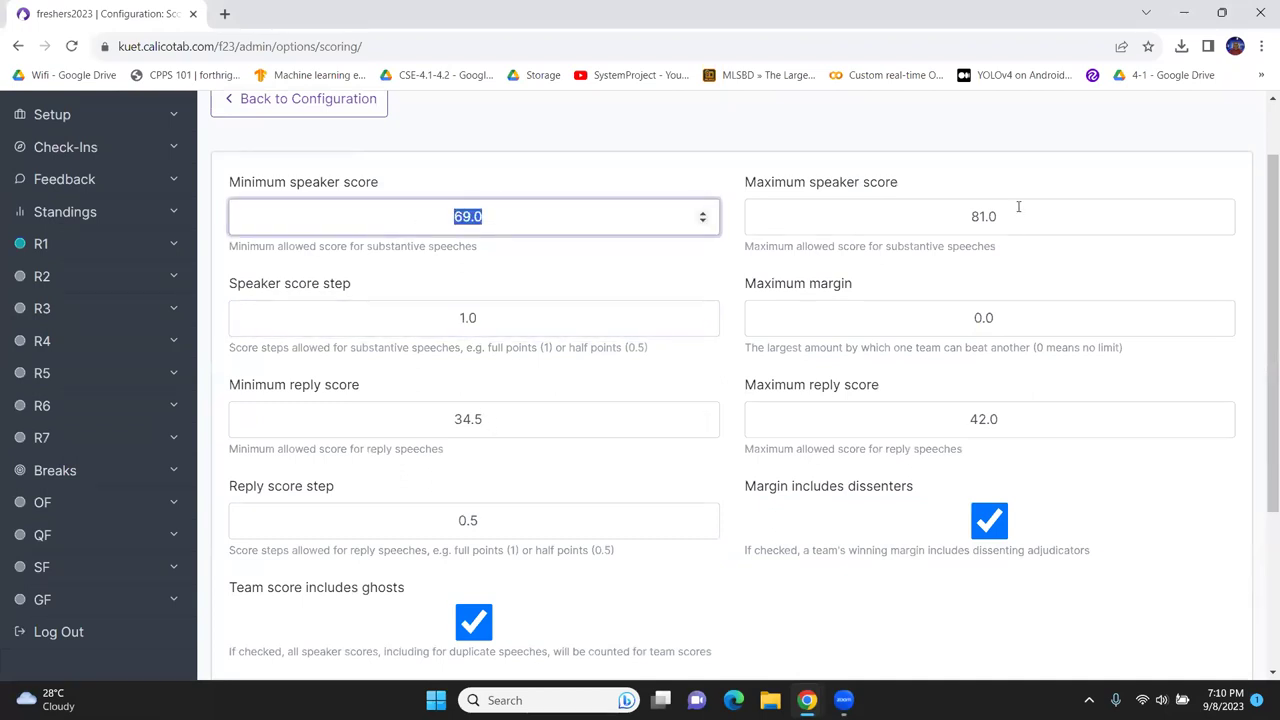
pyautogui.click(557, 218)
pyautogui.press('BackSpace')
pyautogui.press('BackSpace')
pyautogui.write('70')
# - Review the maximum speaker score, score steps and reply score limits, and save the score rules
pyautogui.click(983, 216)
pyautogui.press('Tab')
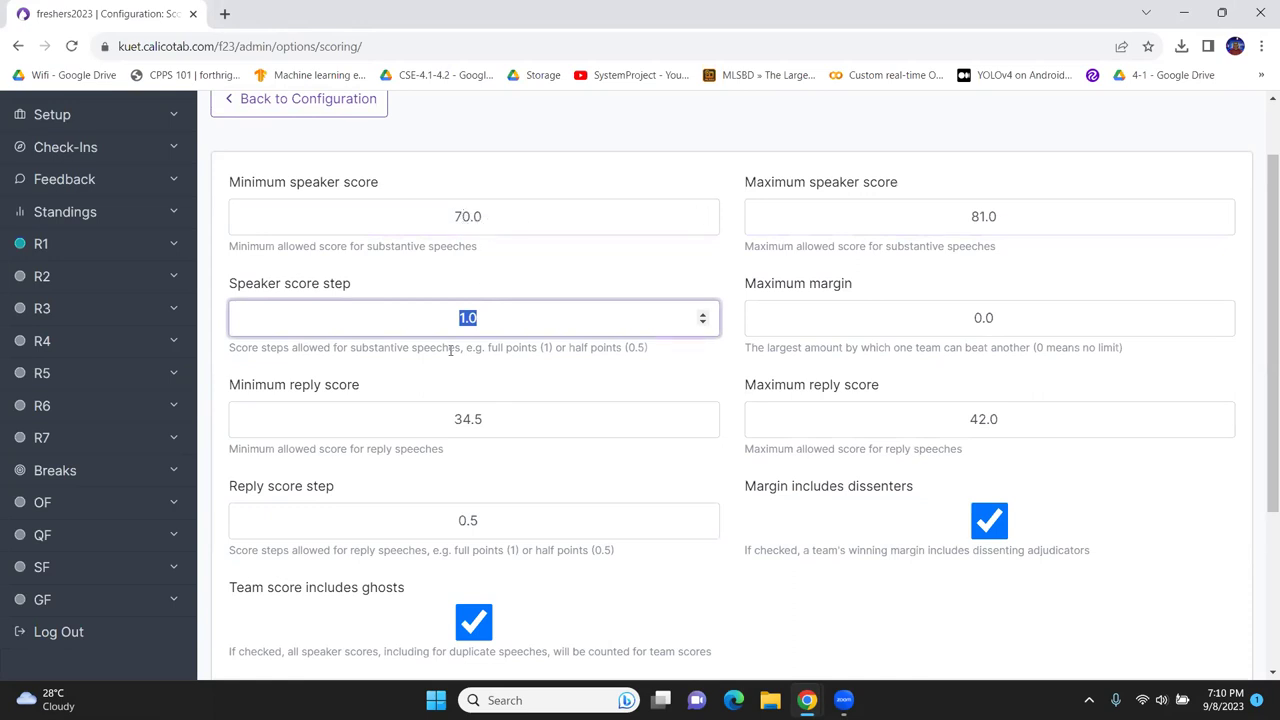
pyautogui.moveTo(526, 420); pyautogui.dragTo(434, 429)
pyautogui.moveTo(1066, 415); pyautogui.dragTo(474, 420)
pyautogui.moveTo(500, 526); pyautogui.dragTo(406, 535)
pyautogui.scroll(-1, 474, 420)
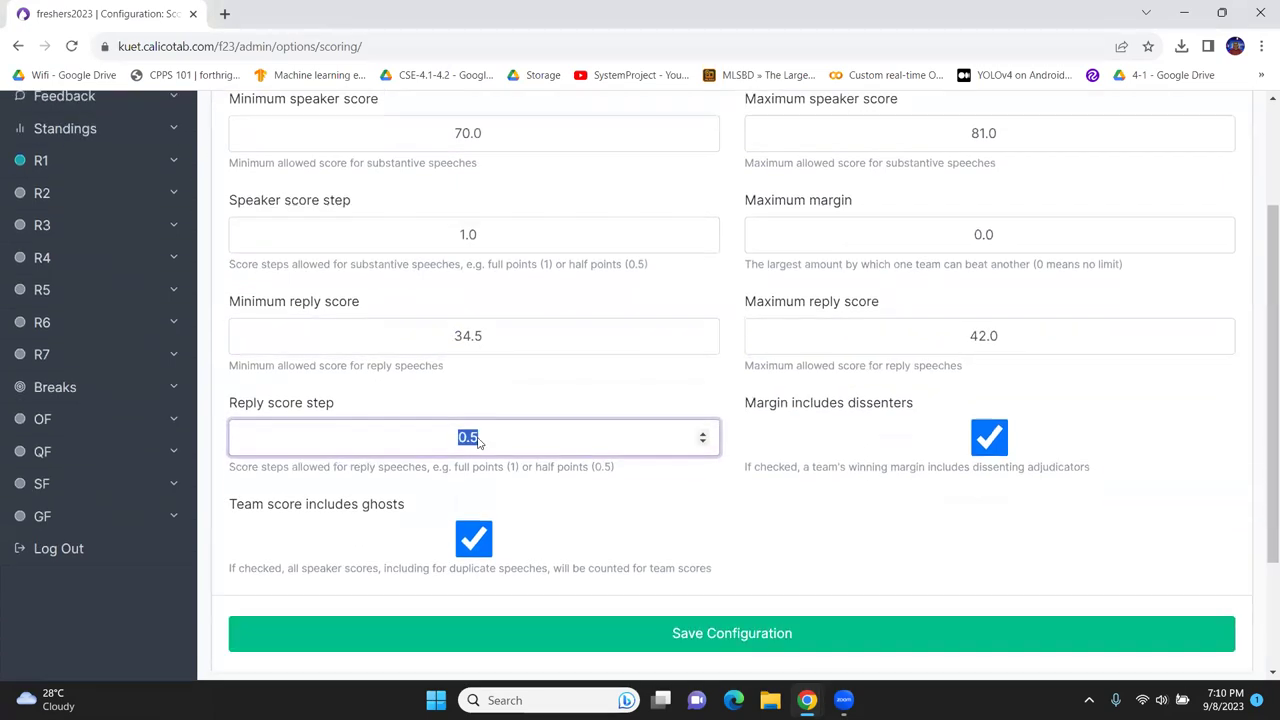
pyautogui.scroll(-2, 700, 470)
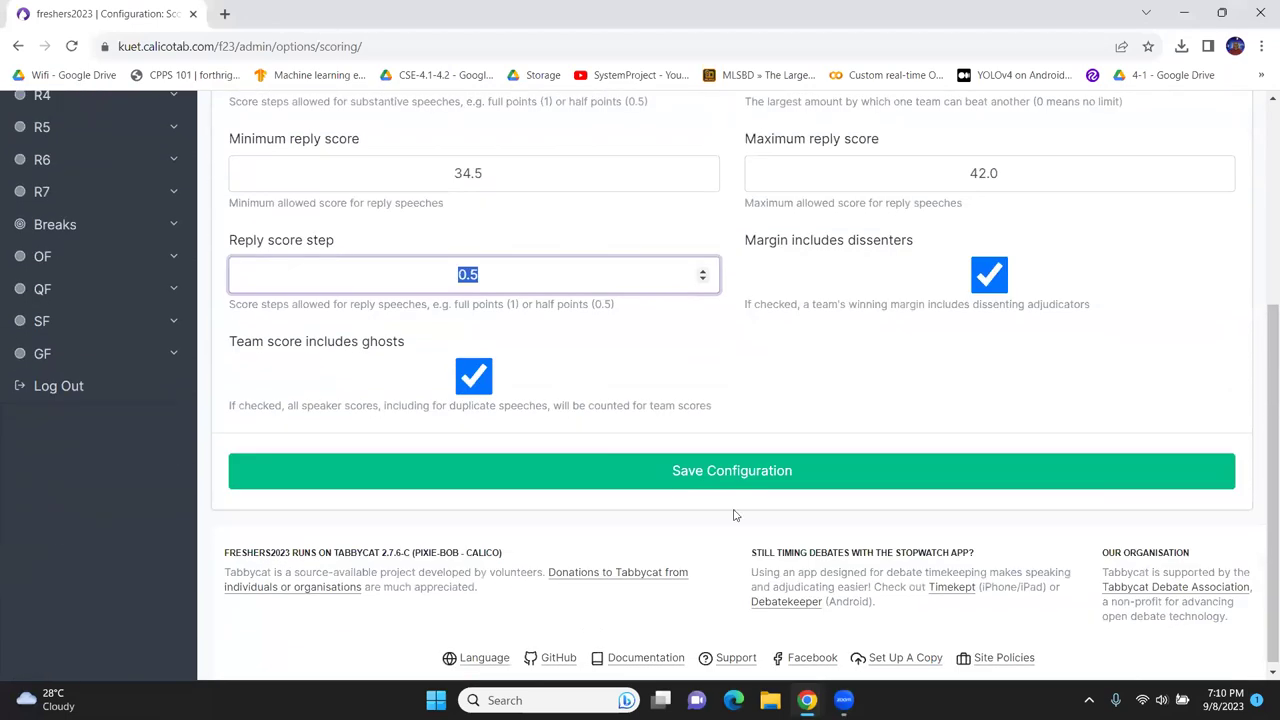
pyautogui.click(728, 465)
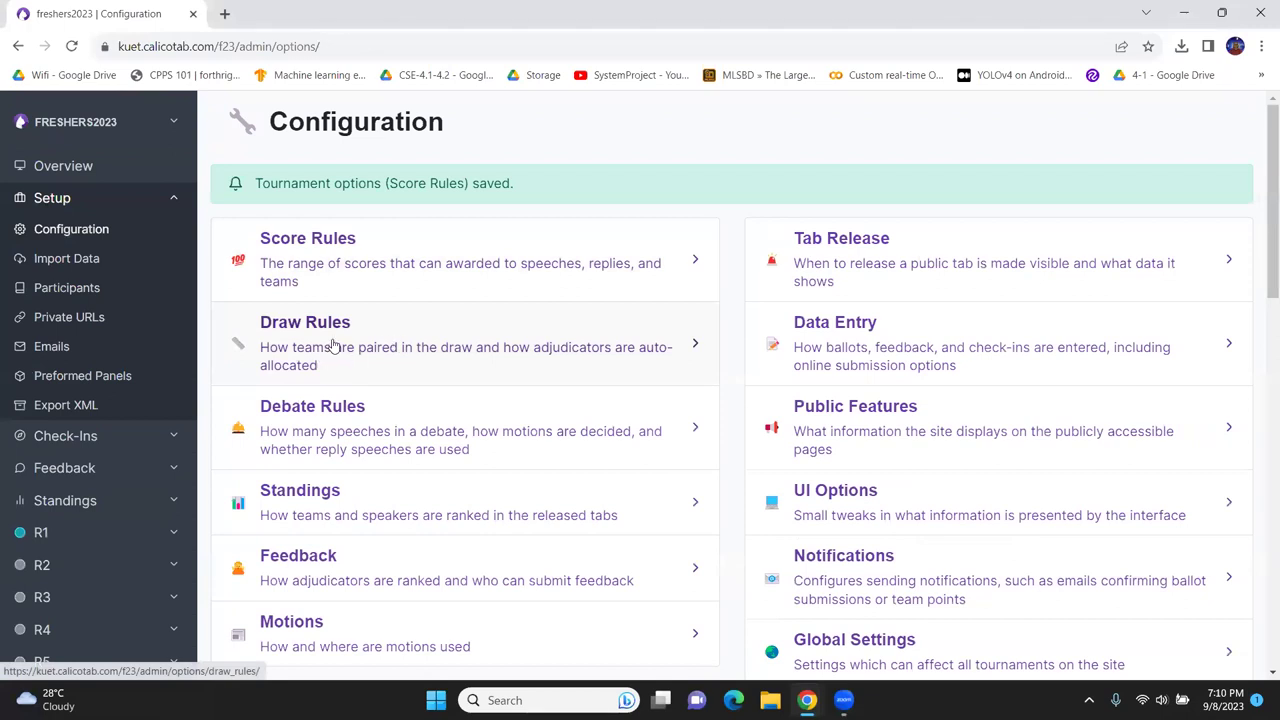
# - Open the Draw Rules configuration and look over the penalty, conflict avoidance and bracket settings
pyautogui.click(325, 349)
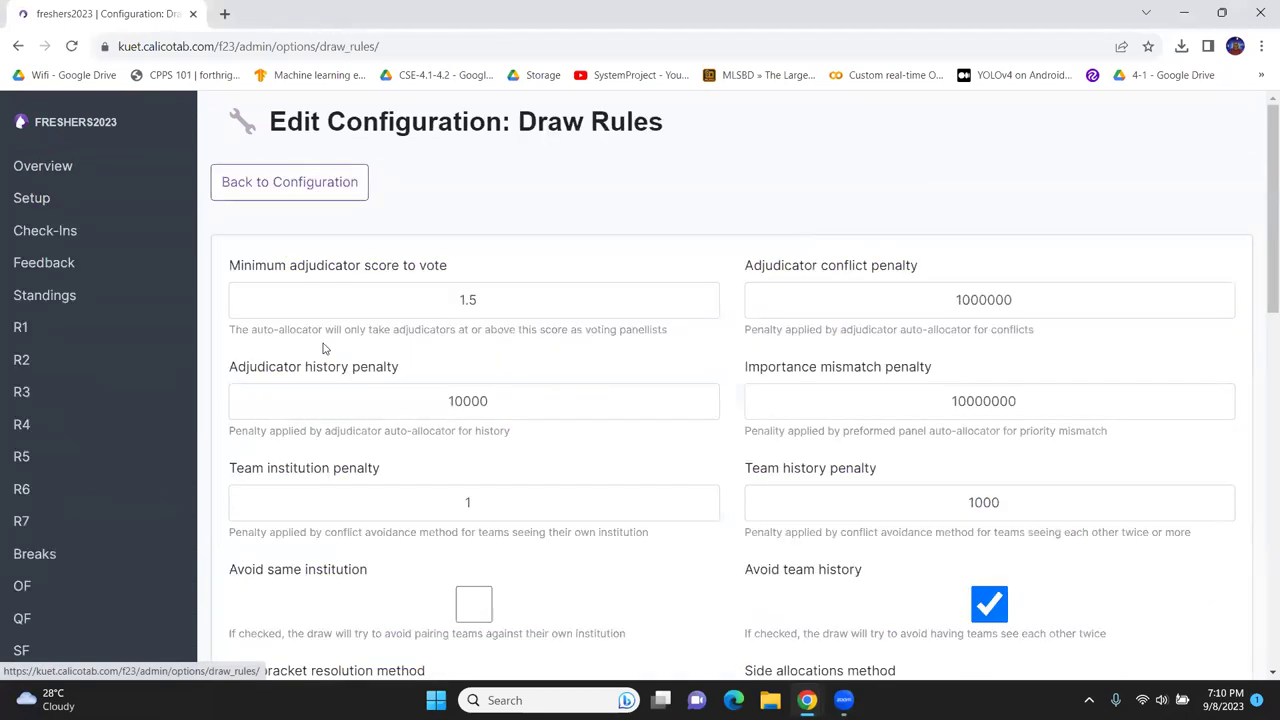
pyautogui.scroll(-2, 551, 280)
pyautogui.scroll(-2, 520, 305)
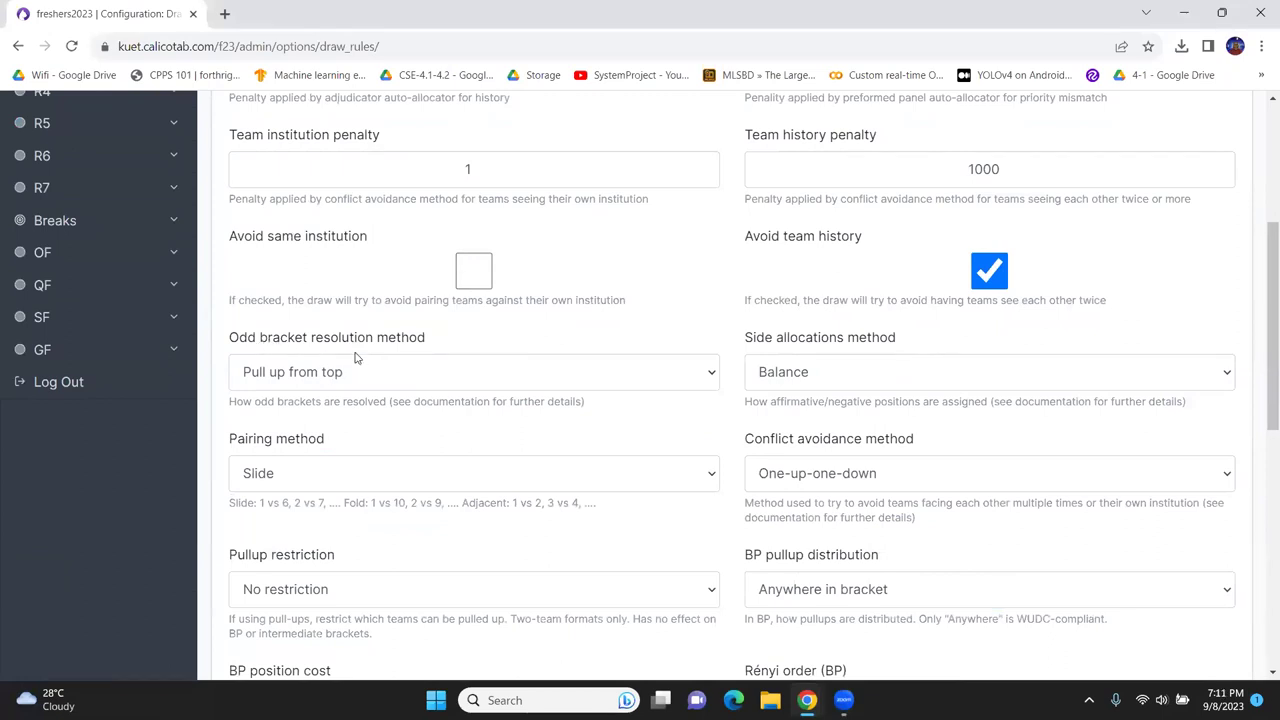
pyautogui.scroll(4, 355, 358)
pyautogui.scroll(-6, 363, 351)
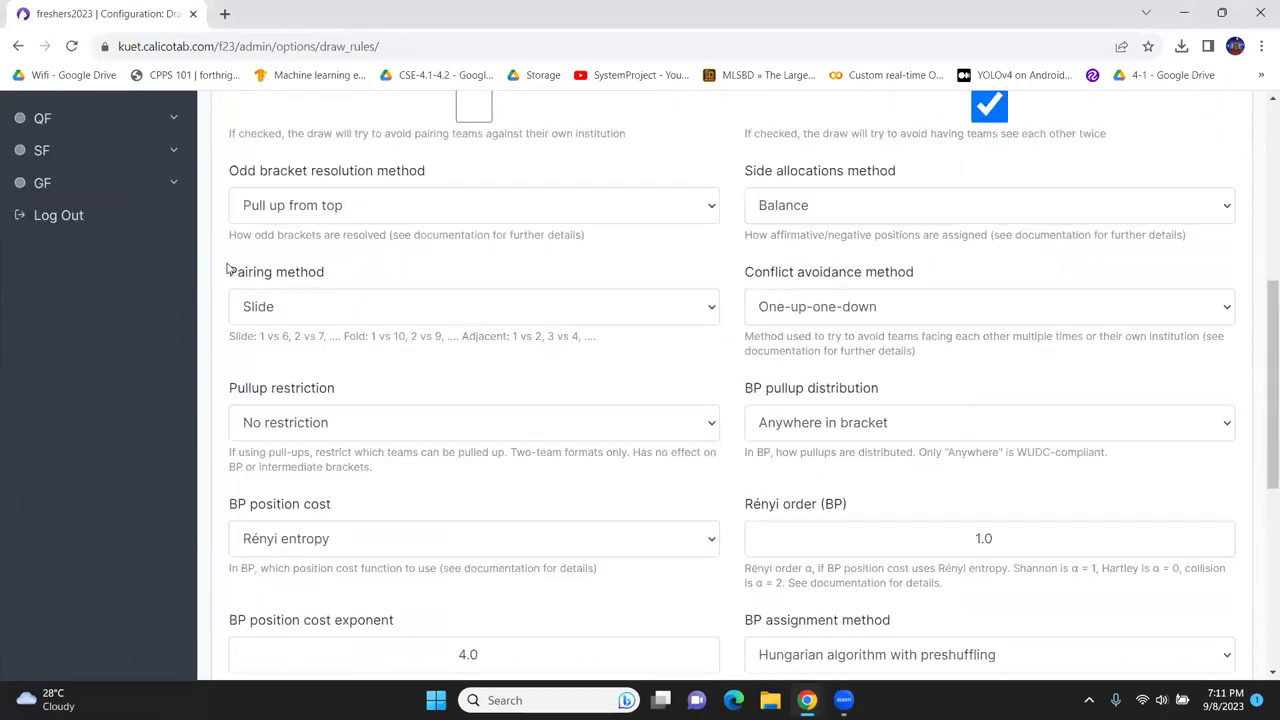
# - Compare the pairing method explanations and set the draw's pairing method to Adjacent
pyautogui.moveTo(238, 276); pyautogui.dragTo(316, 276)
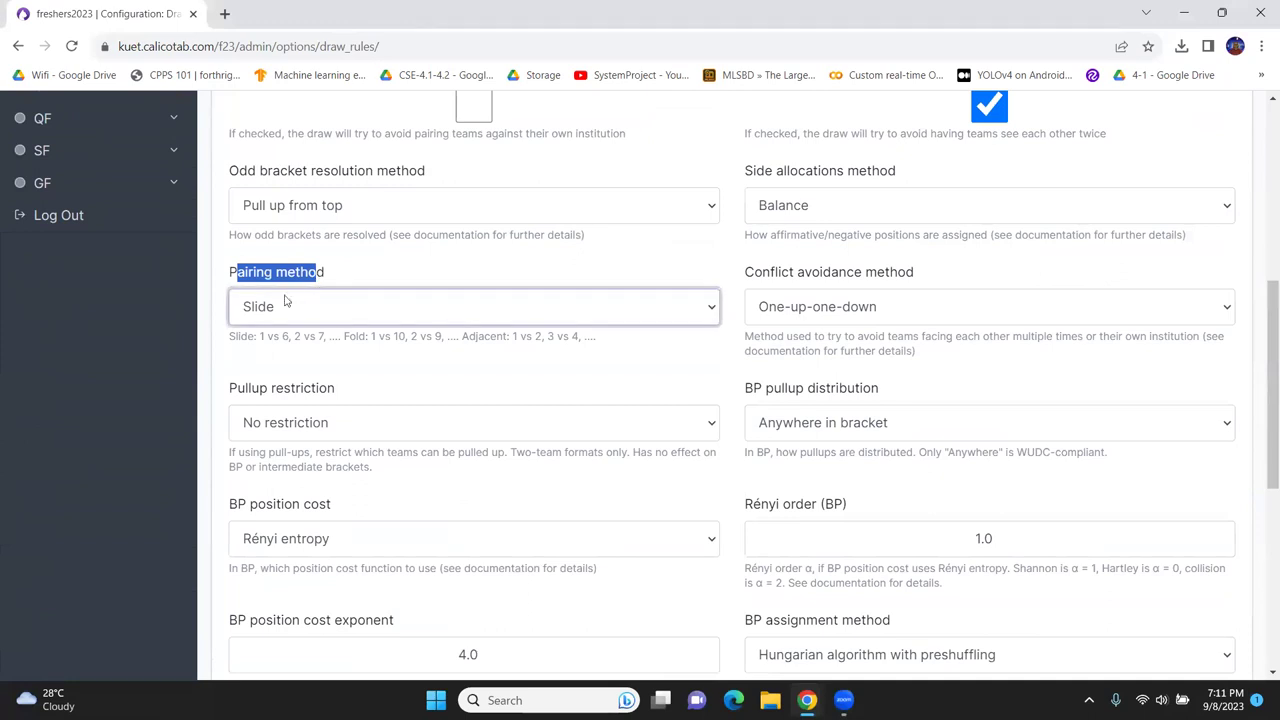
pyautogui.click(264, 337)
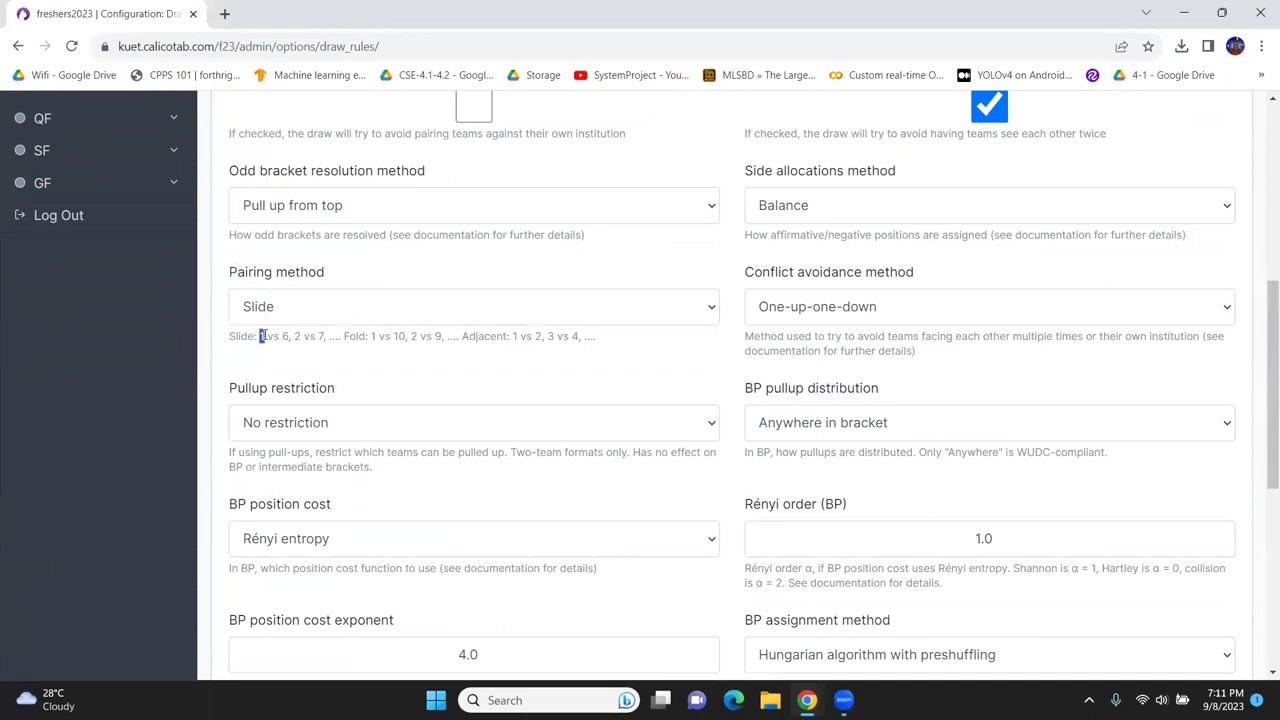
pyautogui.click(287, 340)
pyautogui.click(298, 339)
pyautogui.doubleClick(320, 336)
pyautogui.click(325, 336)
pyautogui.click(316, 298)
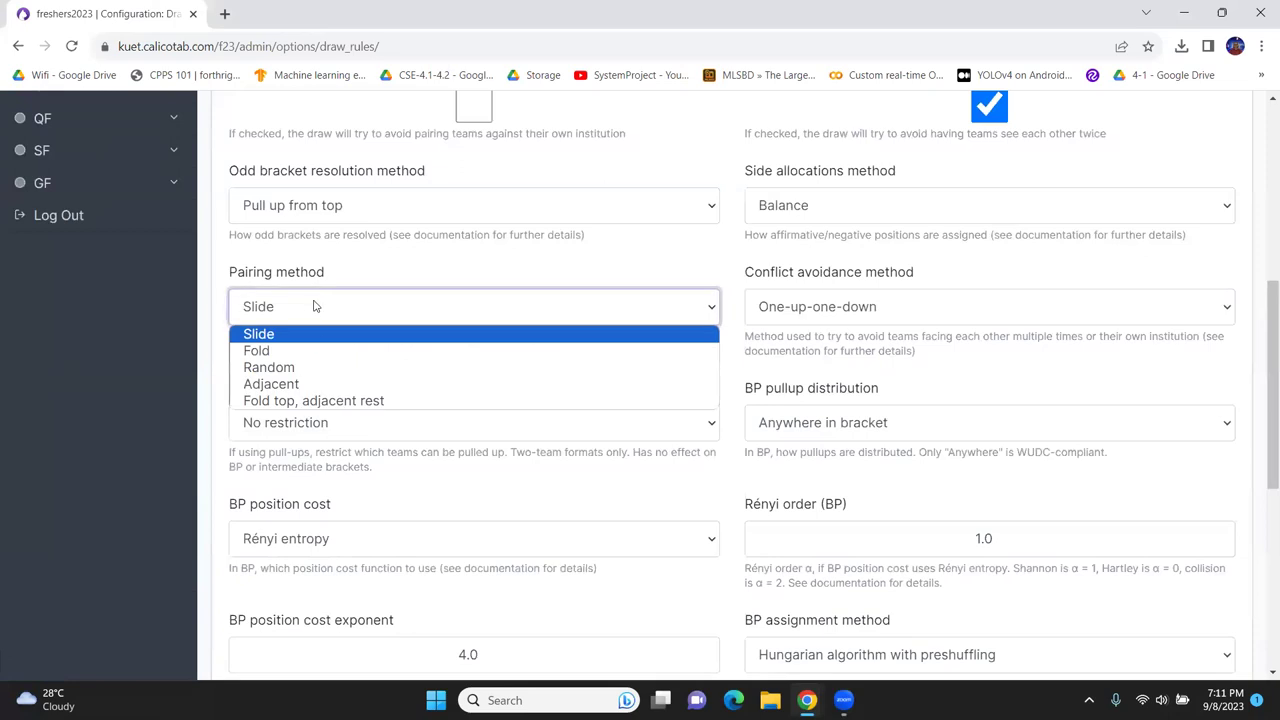
pyautogui.click(286, 382)
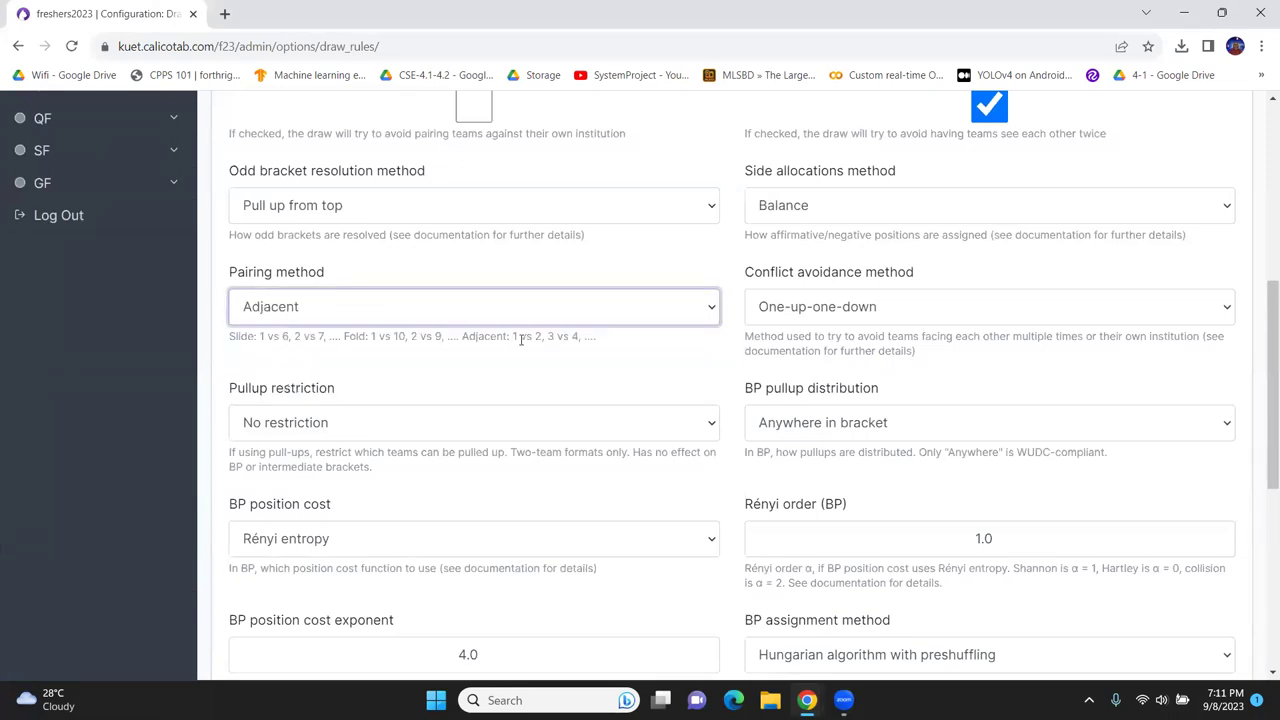
pyautogui.moveTo(512, 339)
pyautogui.mouseDown()
pyautogui.moveTo(546, 337)
pyautogui.moveTo(516, 337)
pyautogui.mouseUp()
# - Check the side allocations method options, keep Balance, and save the draw rules
pyautogui.scroll(-3, 494, 350)
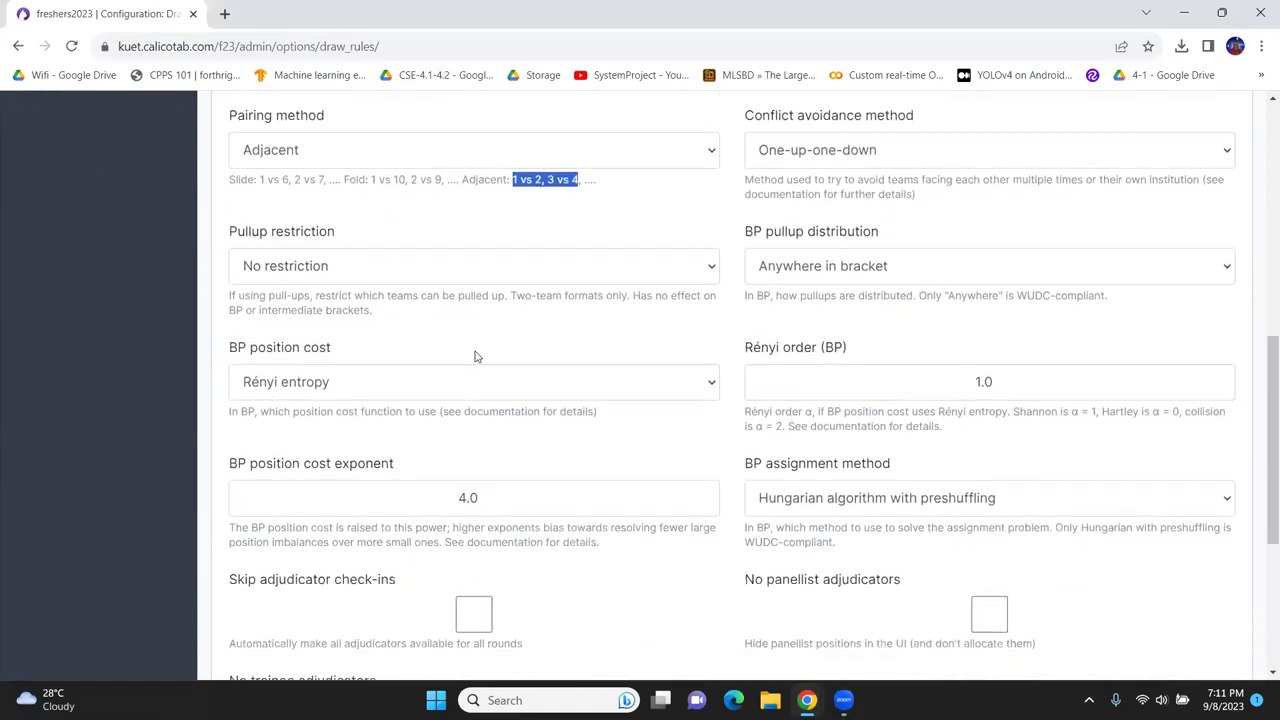
pyautogui.scroll(-1, 381, 460)
pyautogui.scroll(10, 586, 434)
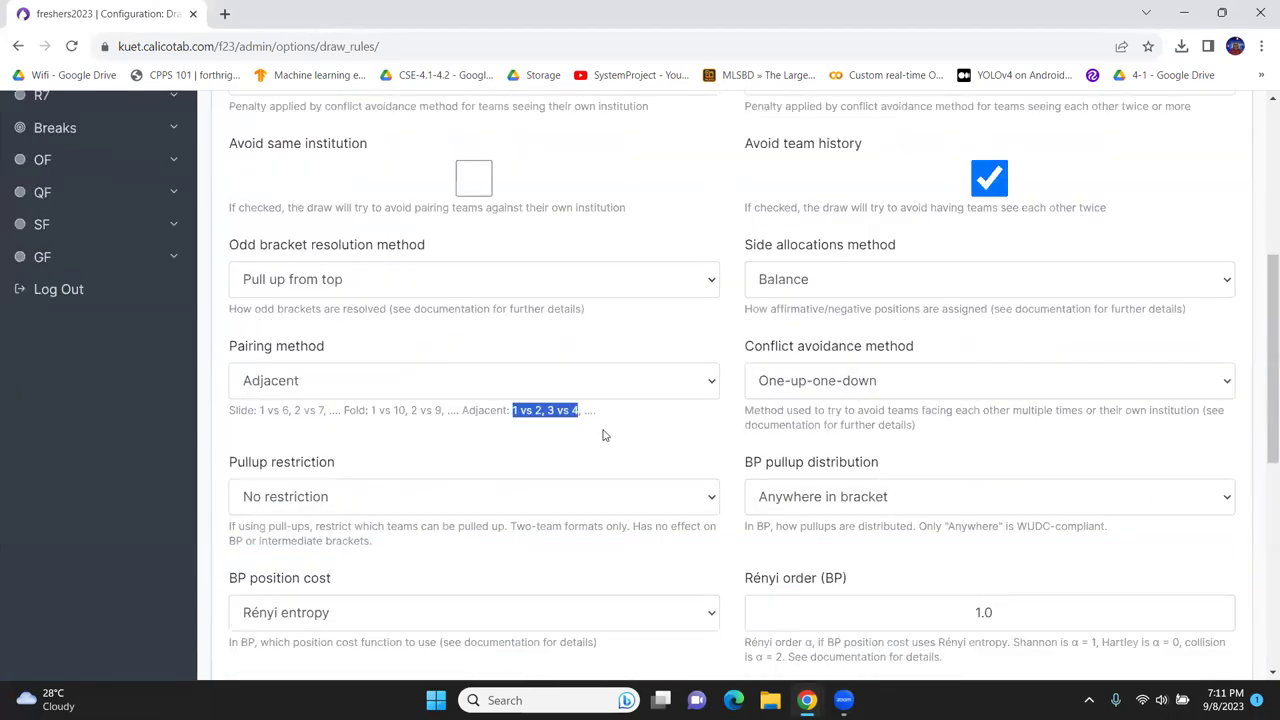
pyautogui.scroll(-2, 843, 466)
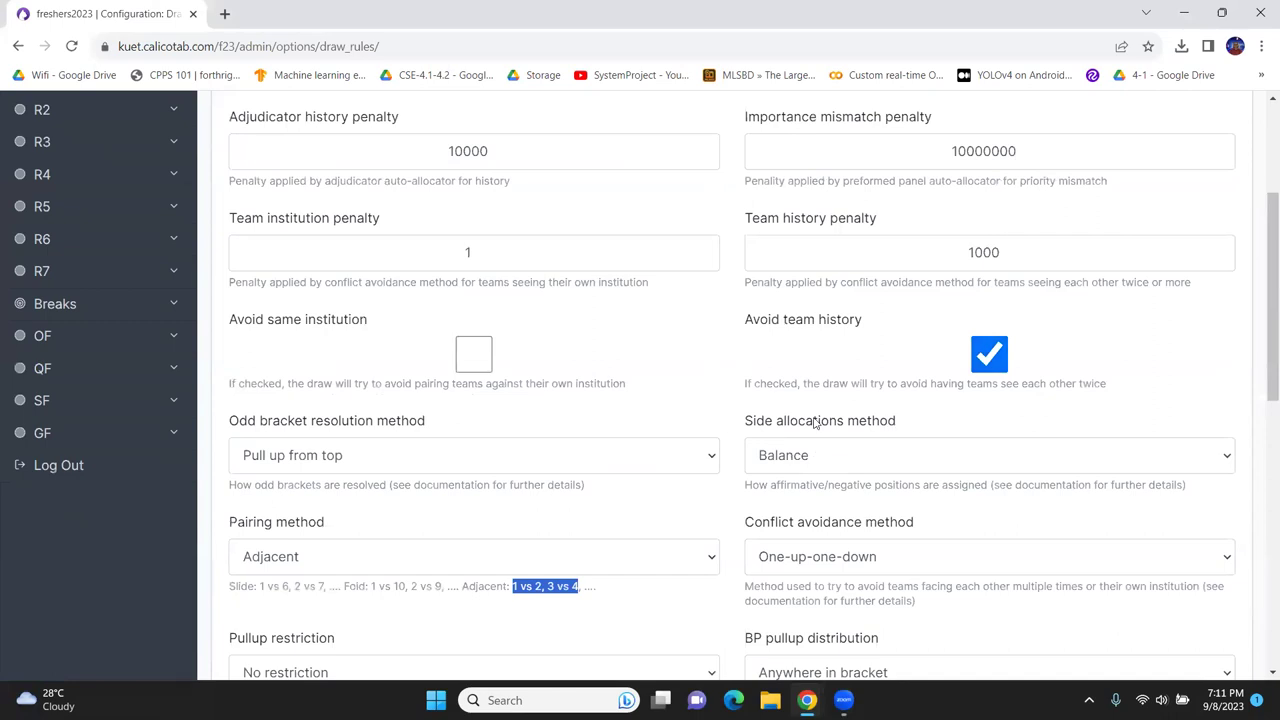
pyautogui.click(812, 425)
pyautogui.click(813, 457)
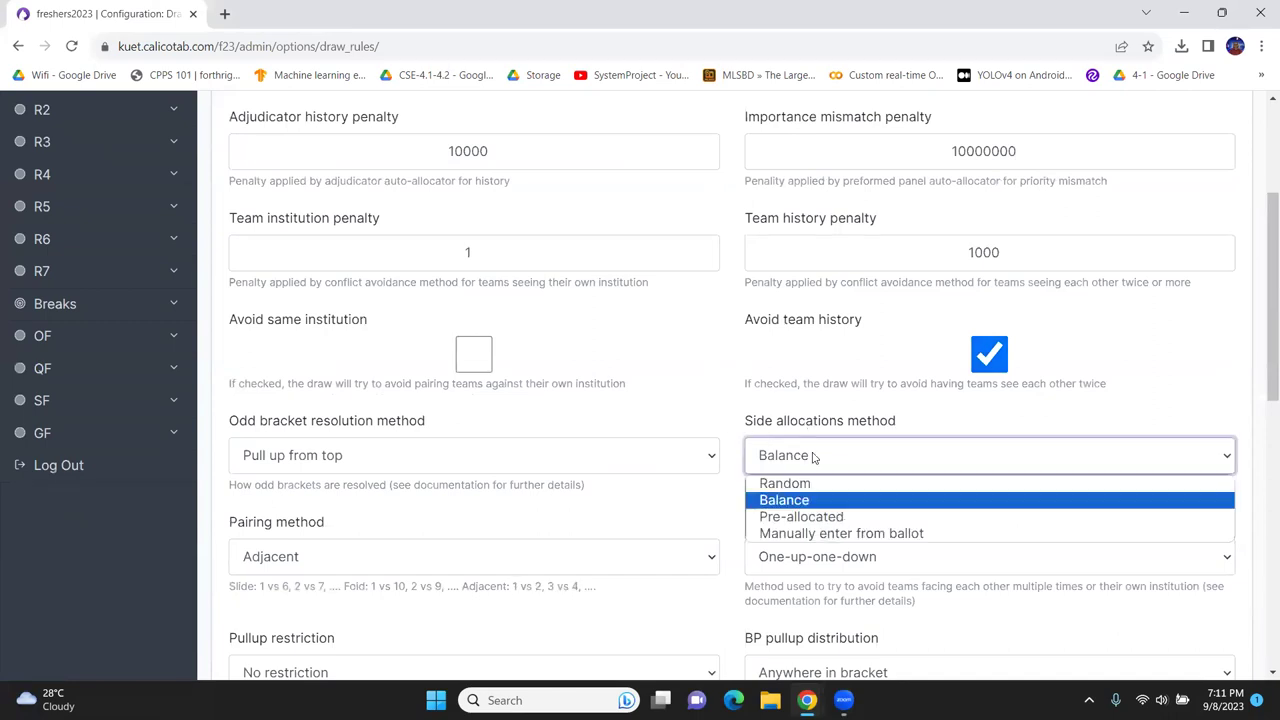
pyautogui.click(813, 457)
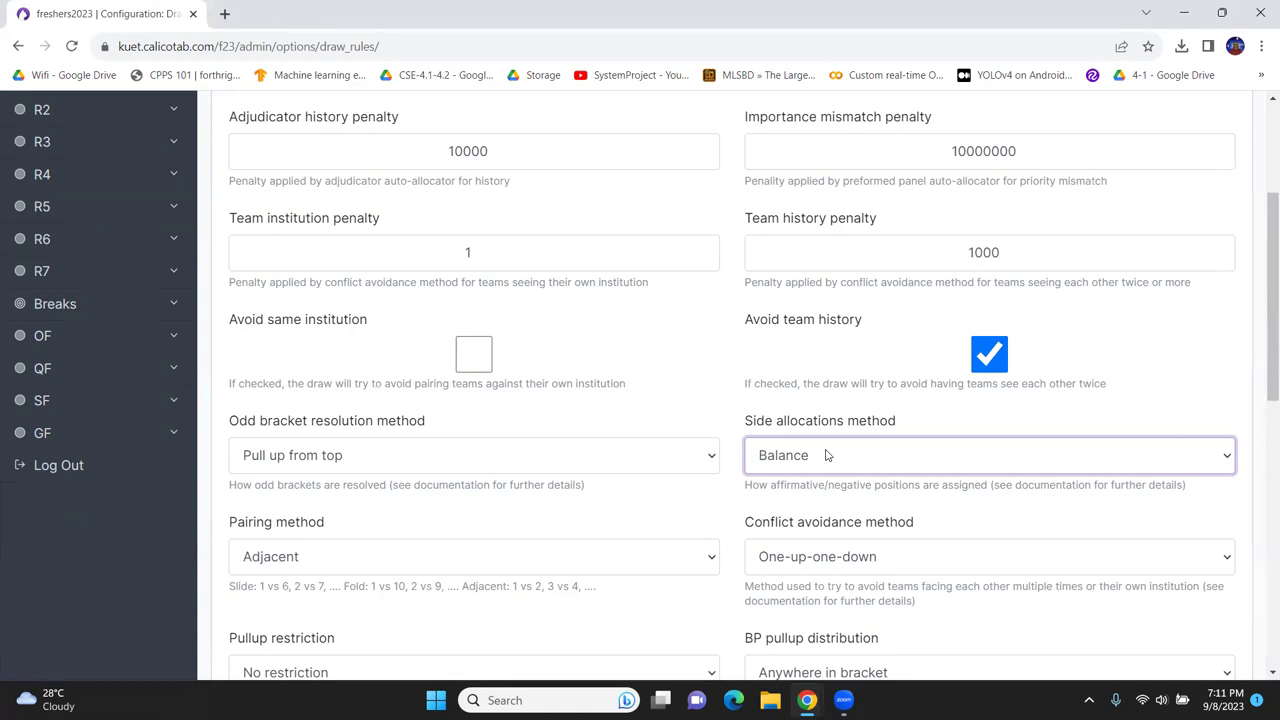
pyautogui.scroll(-7, 703, 428)
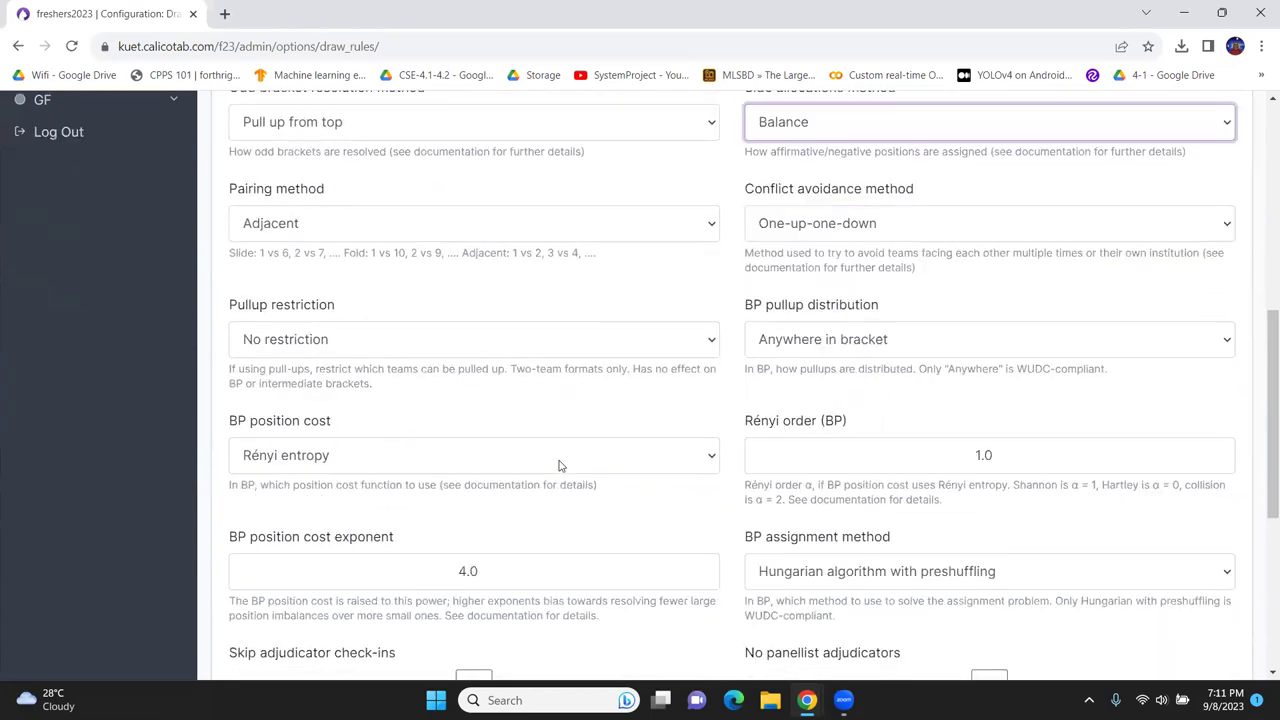
pyautogui.click(684, 558)
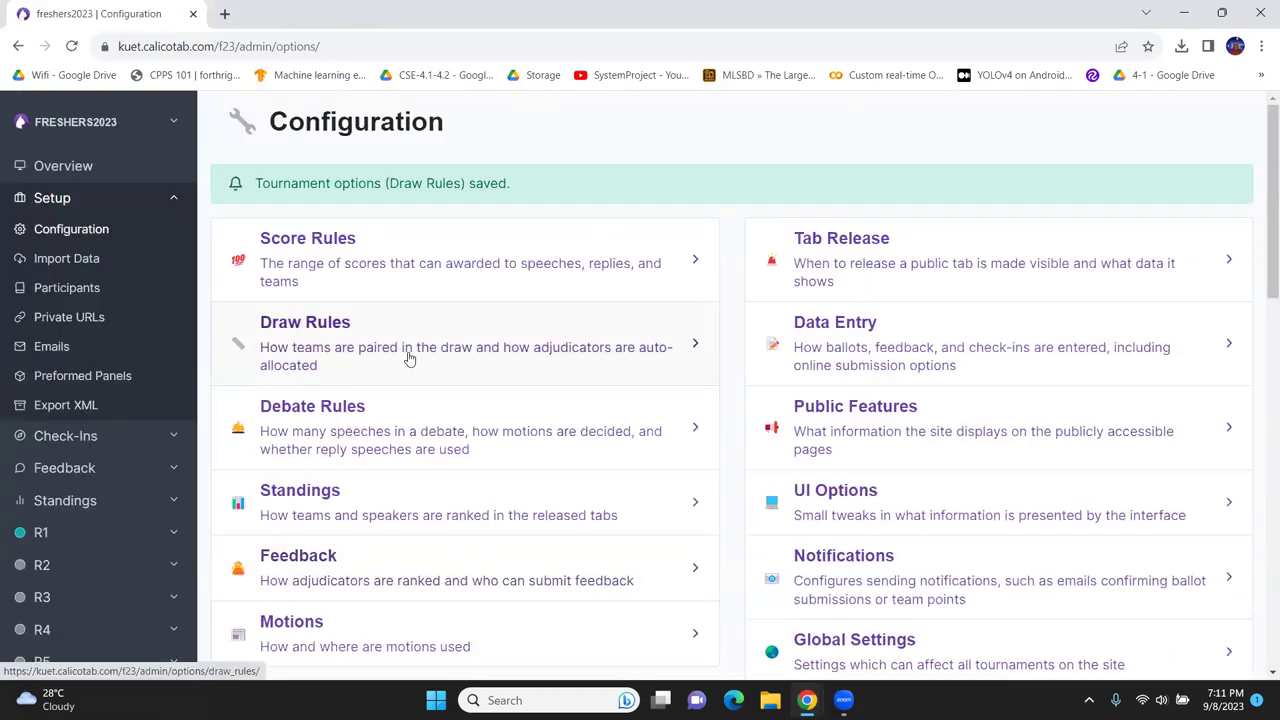
# - Open the Debate Rules and set ballots per debate to Consensus ballot (one ballot per debate) for both preliminary and elimination rounds
pyautogui.click(432, 430)
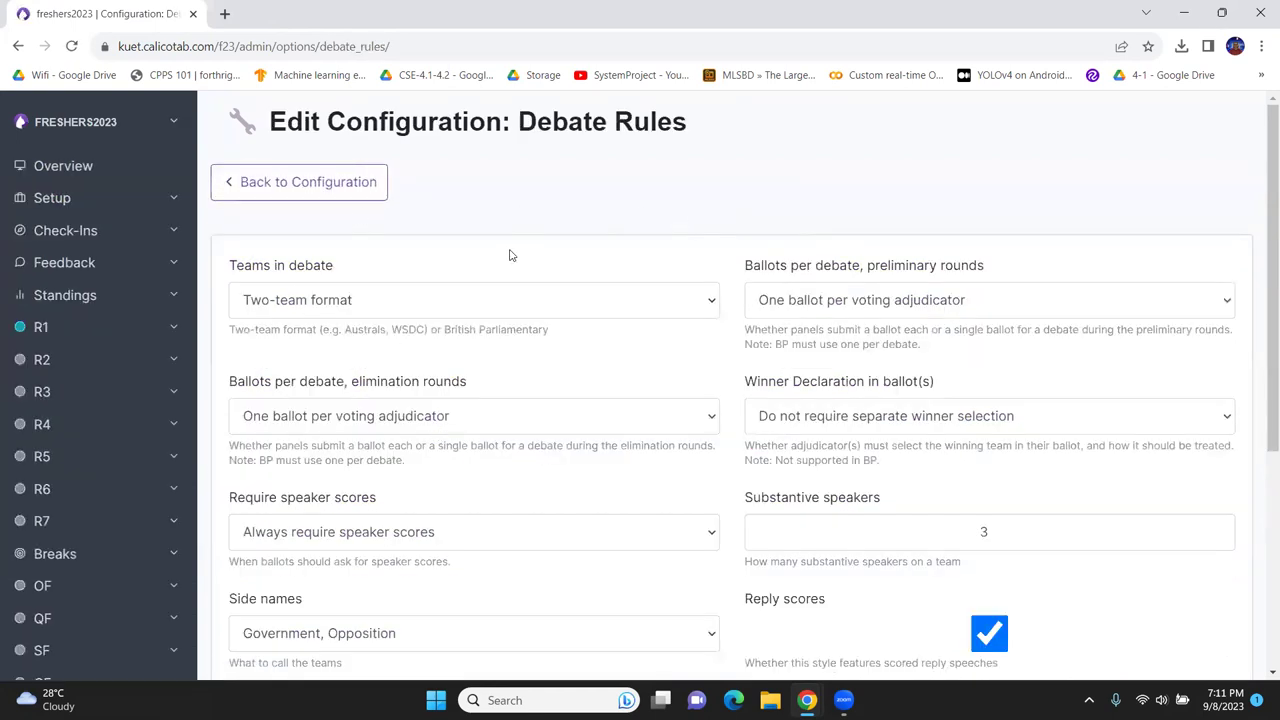
pyautogui.scroll(-1, 400, 345)
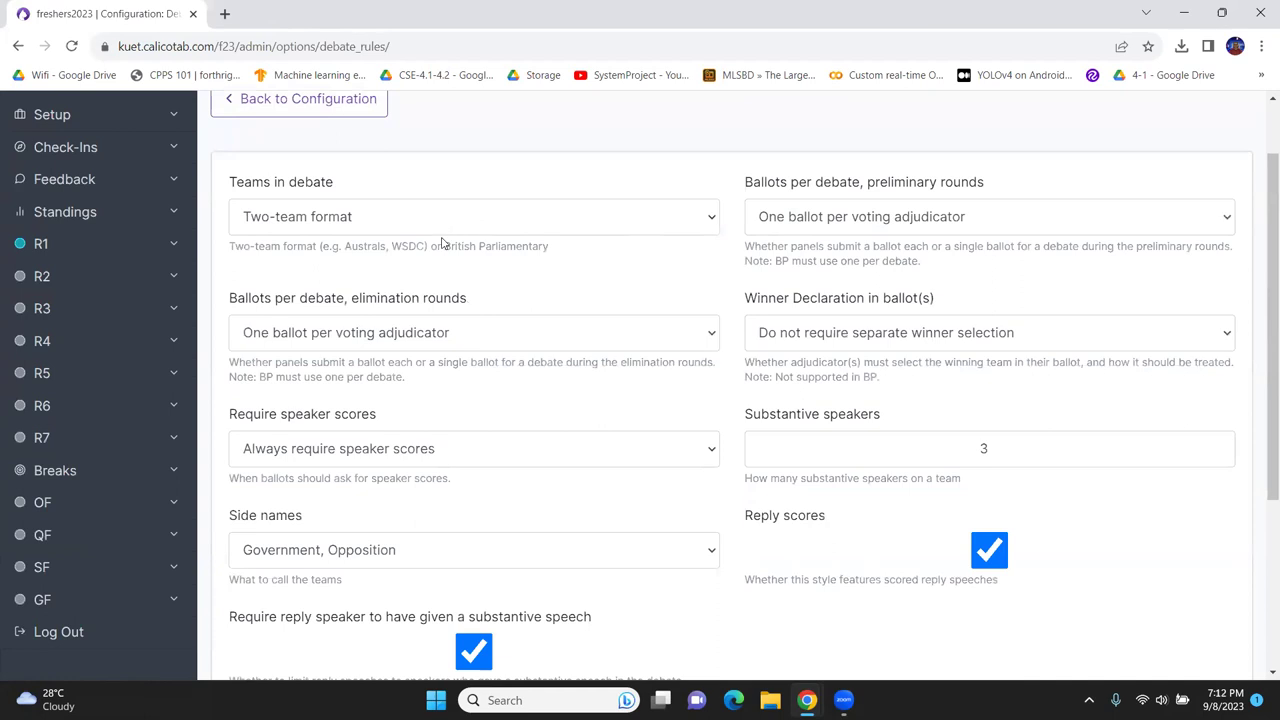
pyautogui.moveTo(773, 188); pyautogui.dragTo(1006, 187)
pyautogui.click(1006, 187)
pyautogui.tripleClick(745, 189)
pyautogui.click(845, 228)
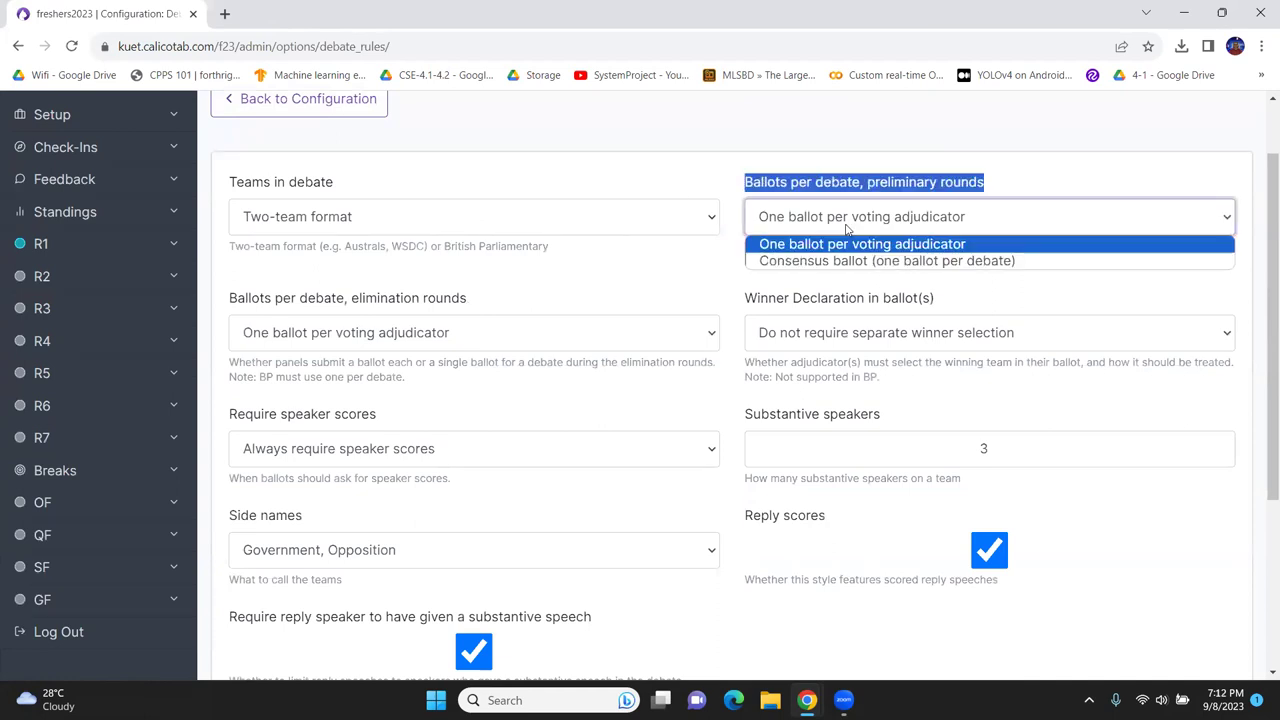
pyautogui.click(849, 261)
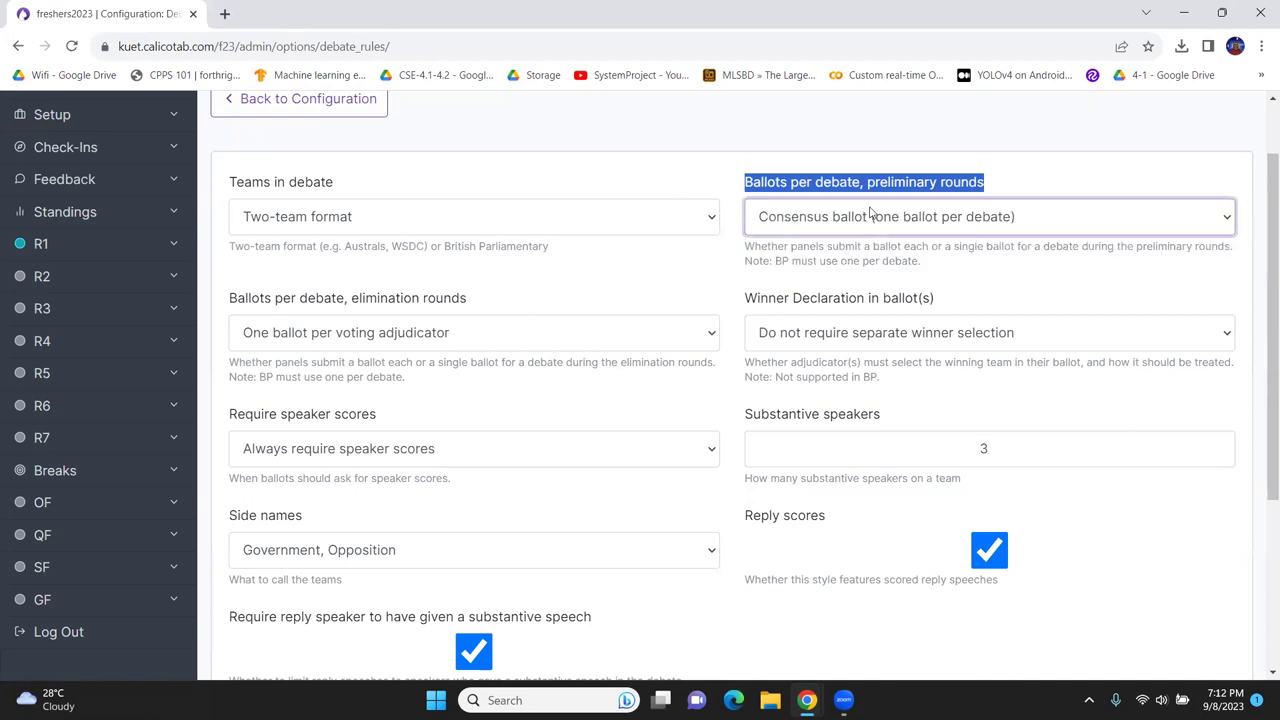
pyautogui.click(529, 344)
pyautogui.click(501, 376)
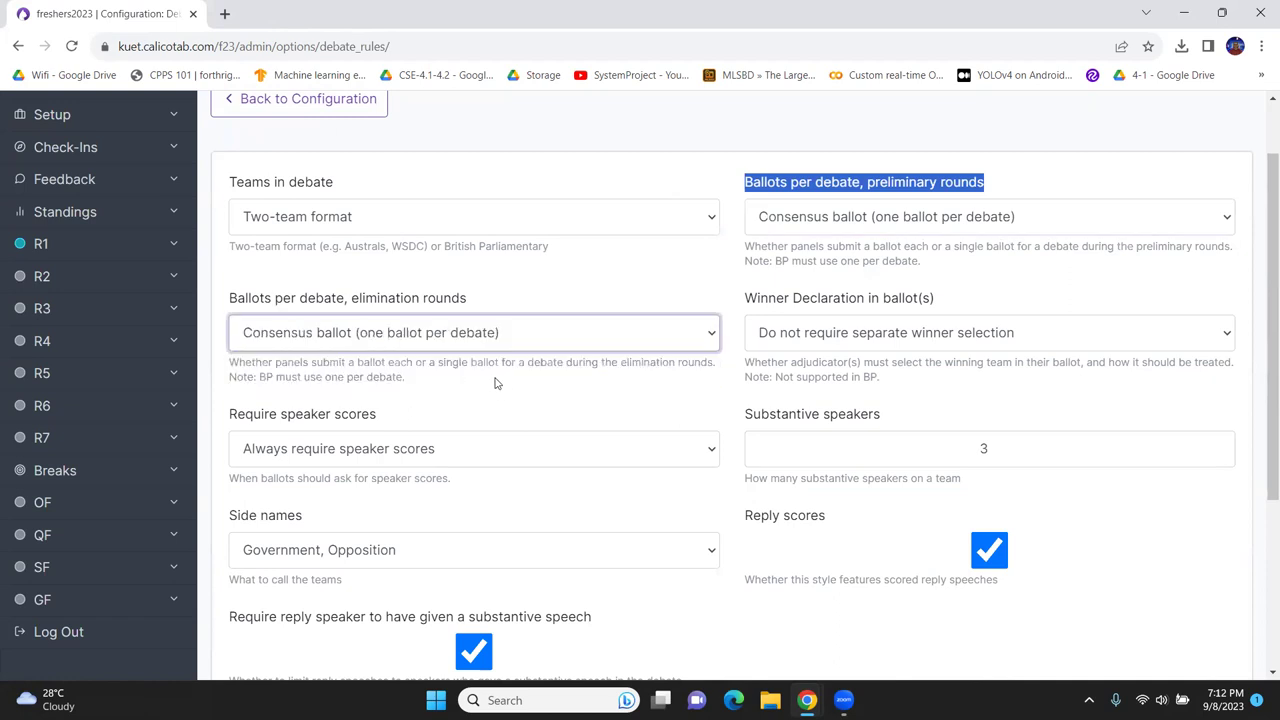
# - Set the speaker score requirement to Only require speaker scores in preliminary rounds
pyautogui.scroll(-1, 494, 383)
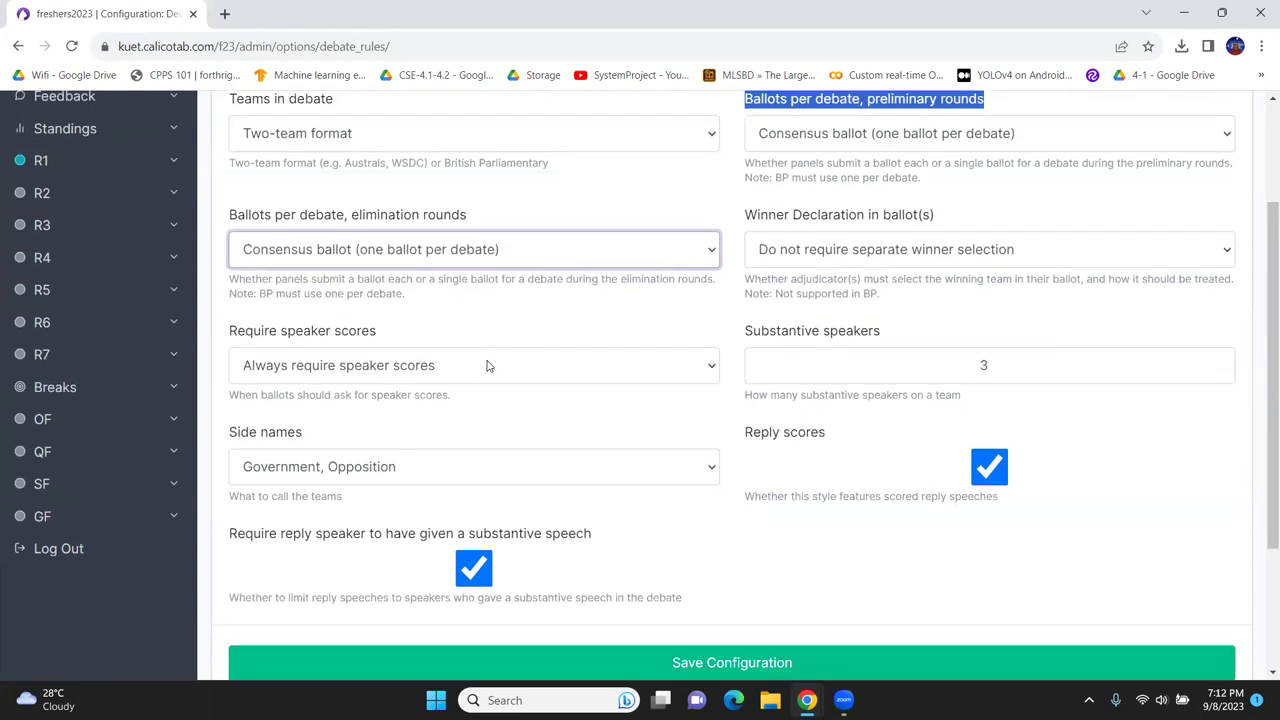
pyautogui.click(487, 366)
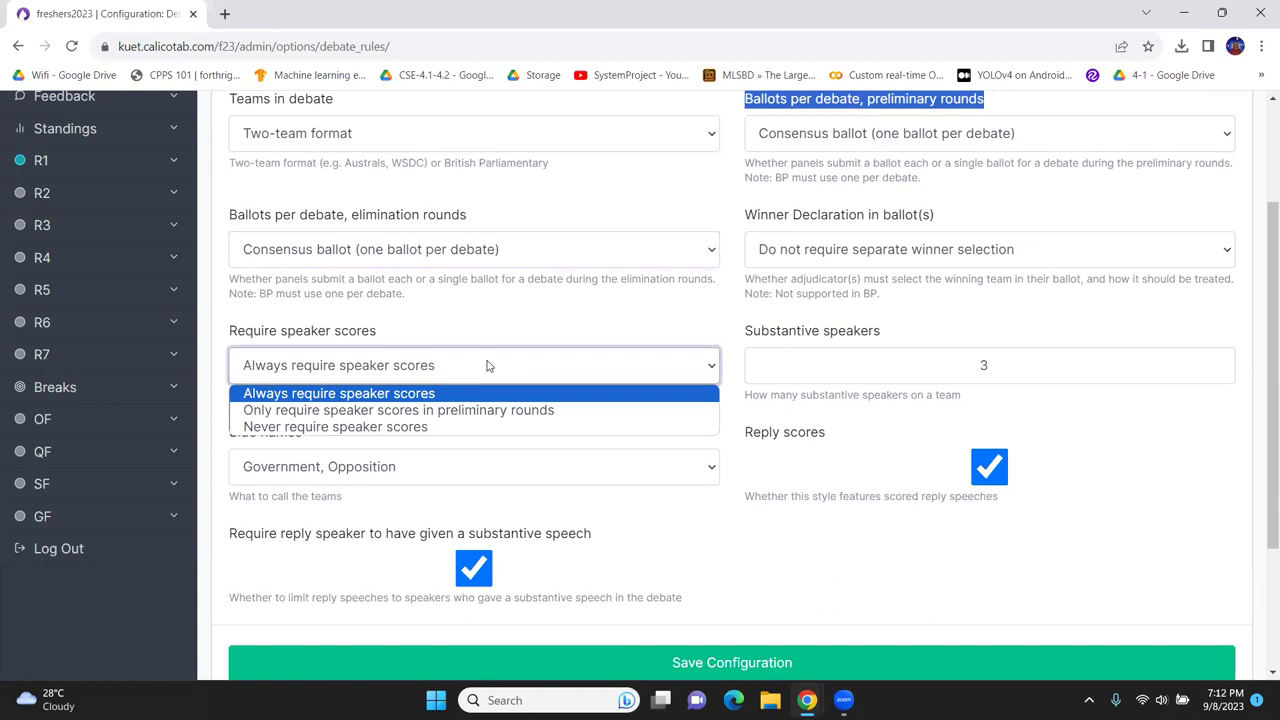
pyautogui.click(487, 372)
pyautogui.click(487, 372)
pyautogui.click(417, 410)
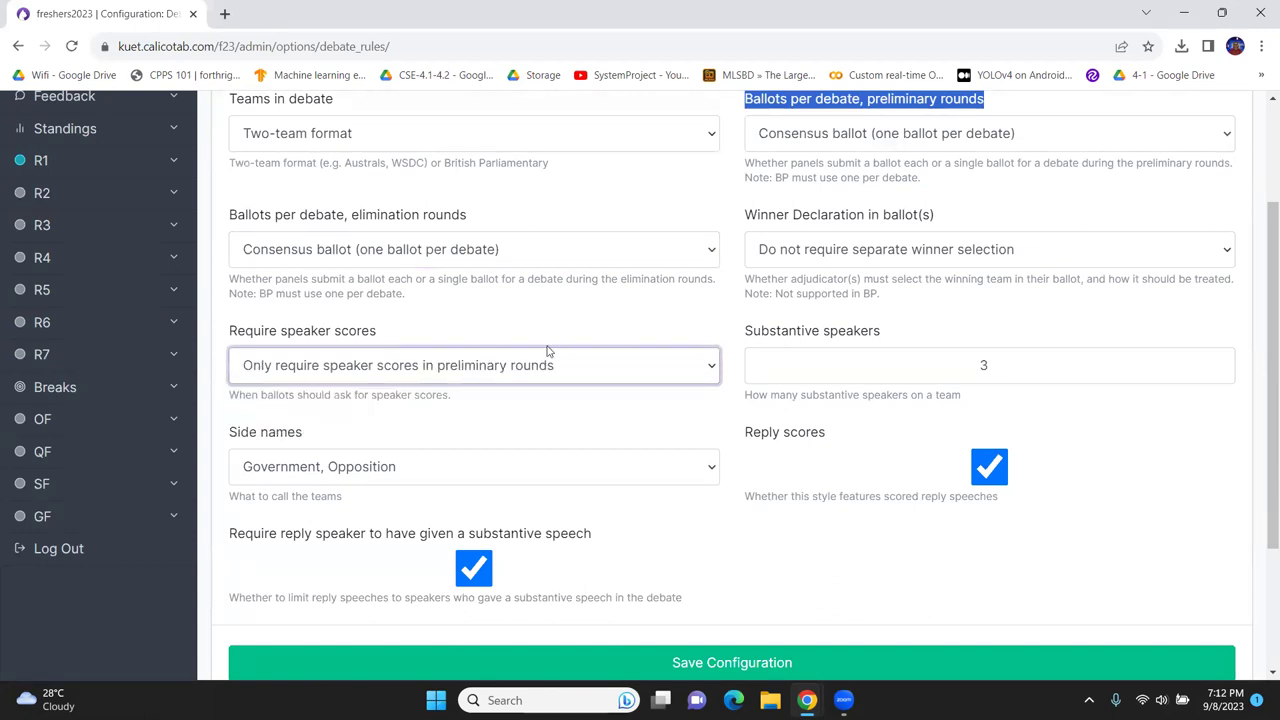
# - Keep the side names as Government, Opposition, review the remaining options and save the debate rules
pyautogui.click(341, 470)
pyautogui.click(341, 470)
pyautogui.scroll(-2, 417, 440)
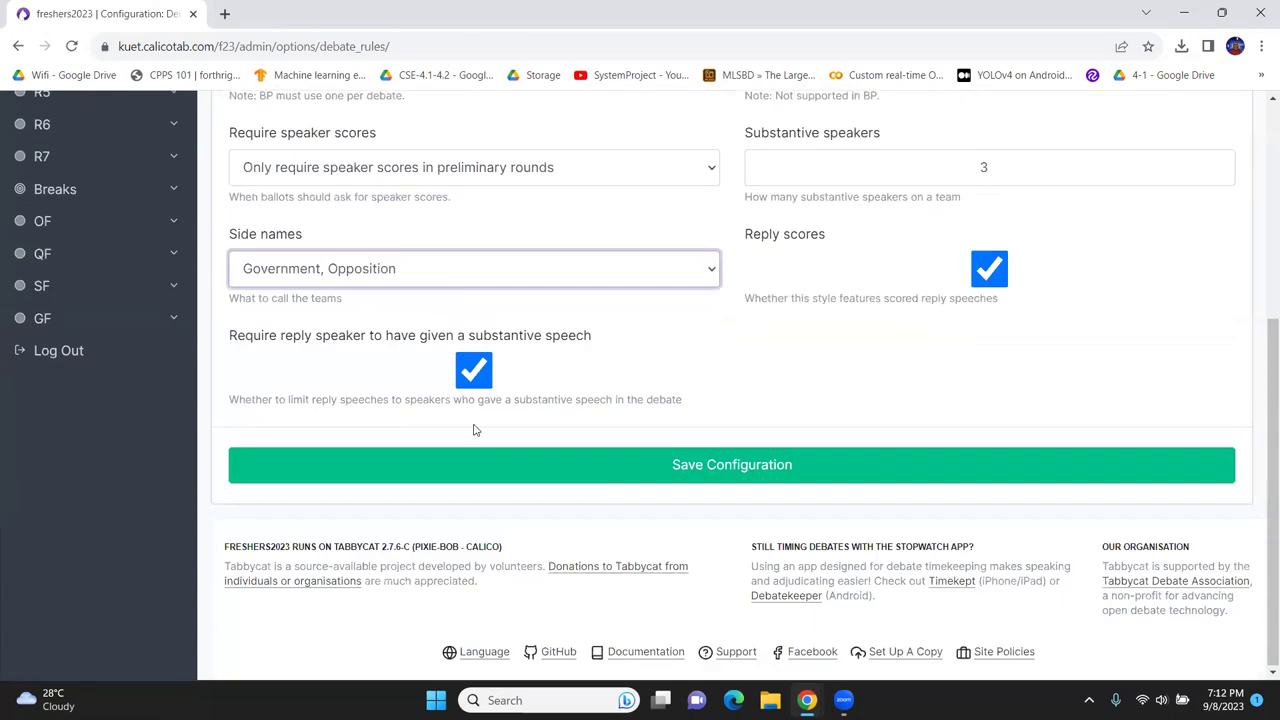
pyautogui.scroll(3, 934, 340)
pyautogui.scroll(-3, 934, 343)
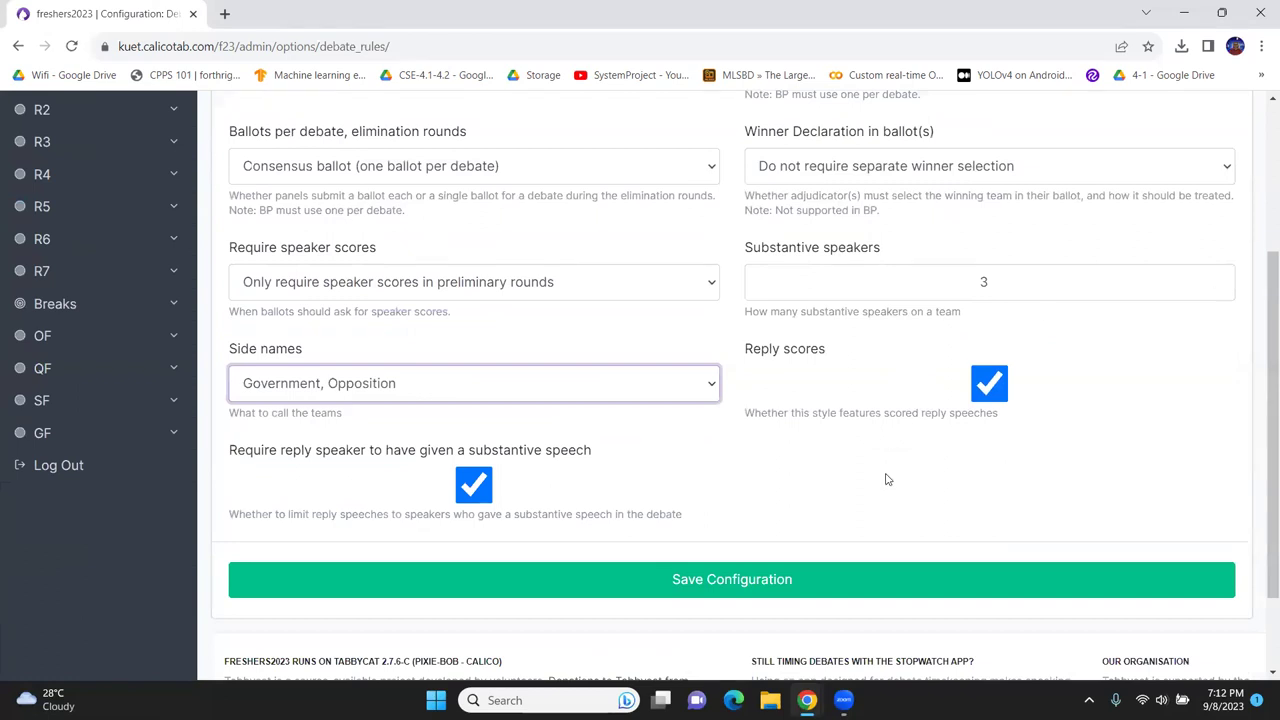
pyautogui.click(759, 581)
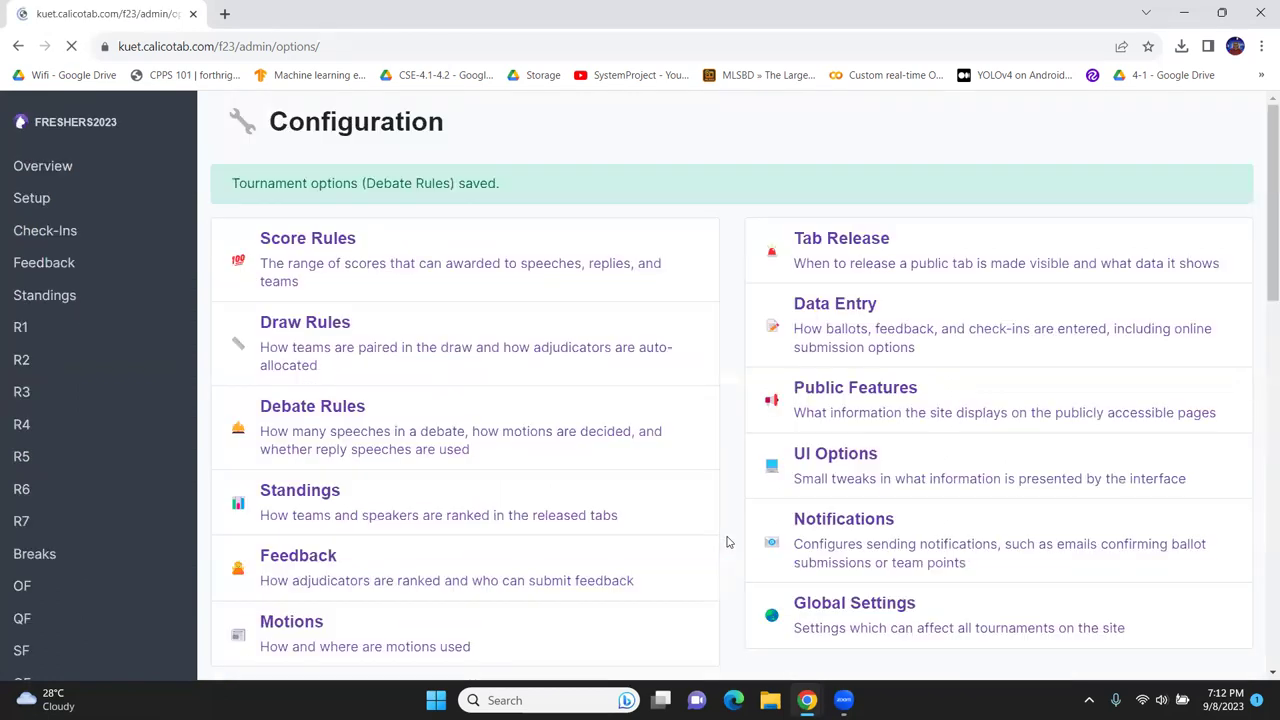
# - Open the Public Features section of the tournament configuration
pyautogui.scroll(-1, 284, 413)
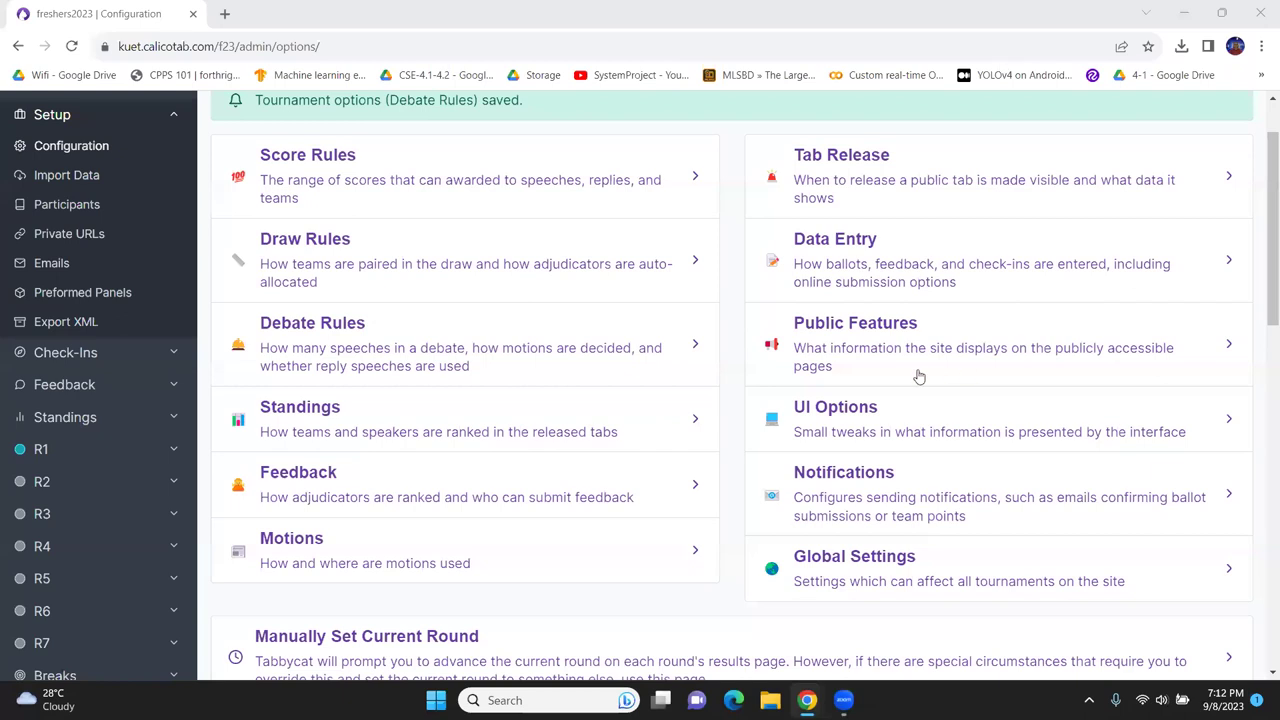
pyautogui.rightClick(877, 339)
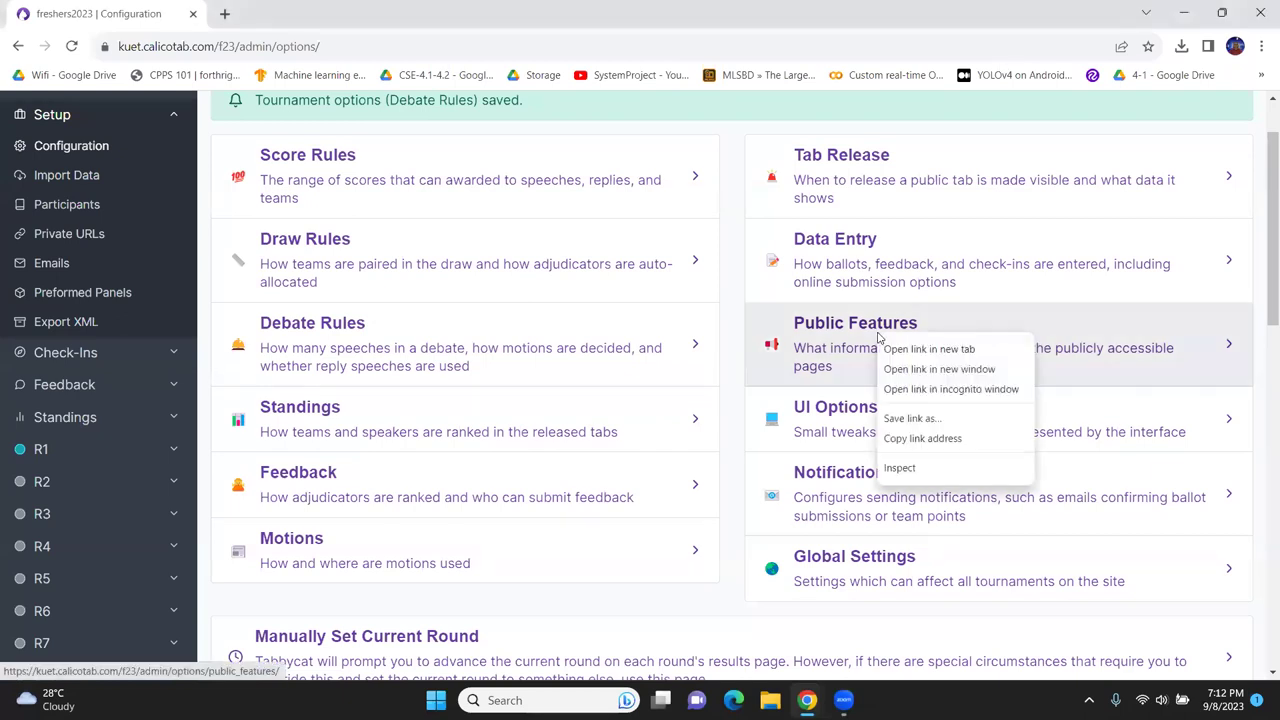
pyautogui.click(838, 350)
pyautogui.click(838, 350)
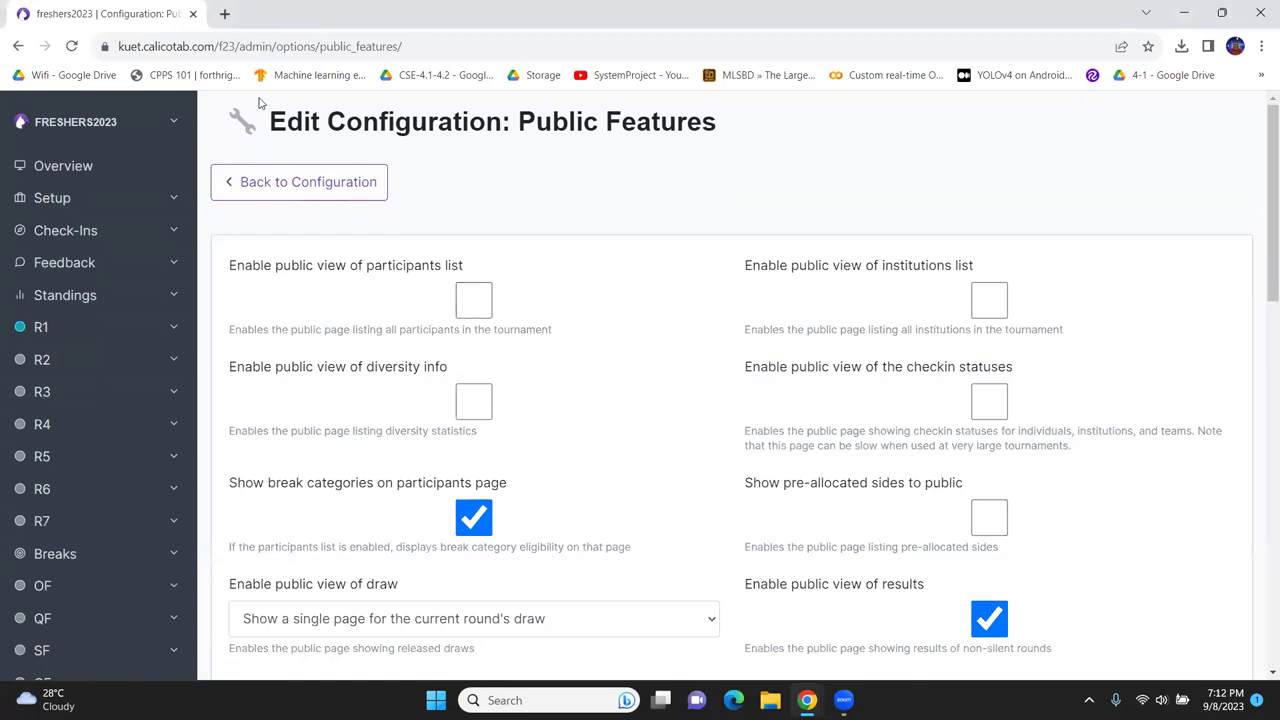
# - Open the tournament's public area in a separate browser tab and examine its web address
pyautogui.click(80, 124)
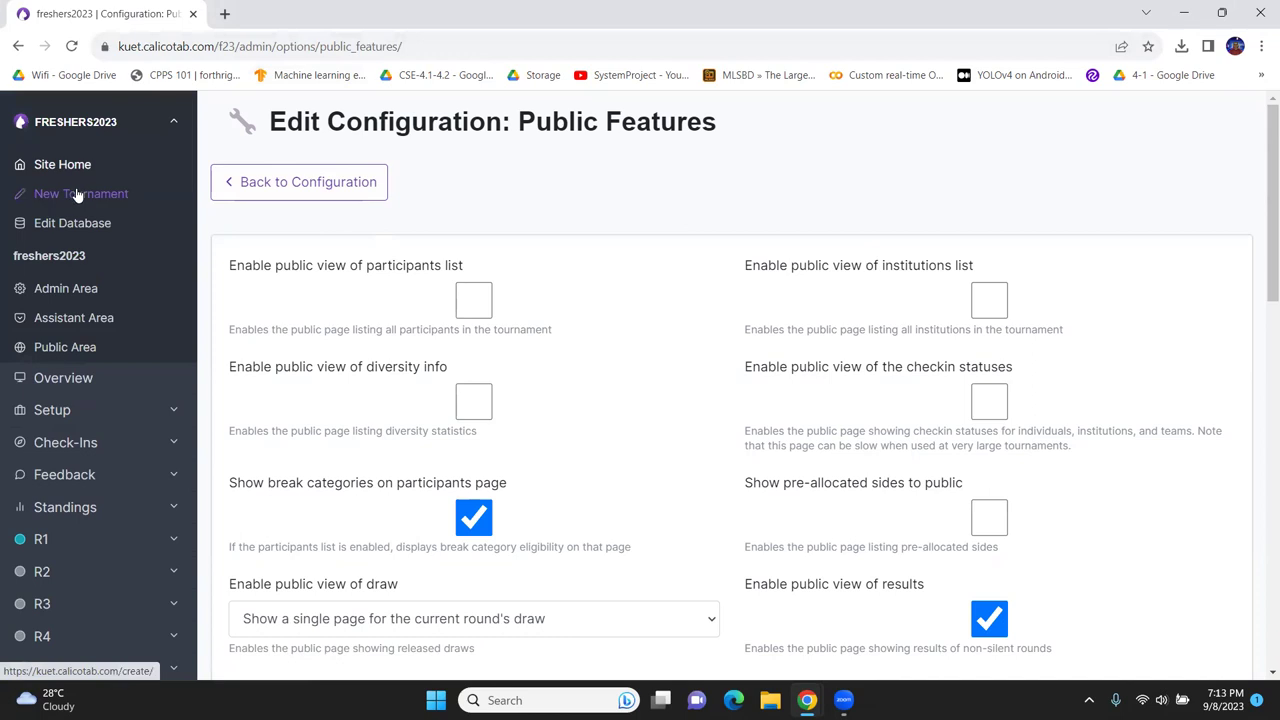
pyautogui.rightClick(72, 349)
pyautogui.click(88, 360)
pyautogui.click(300, 14)
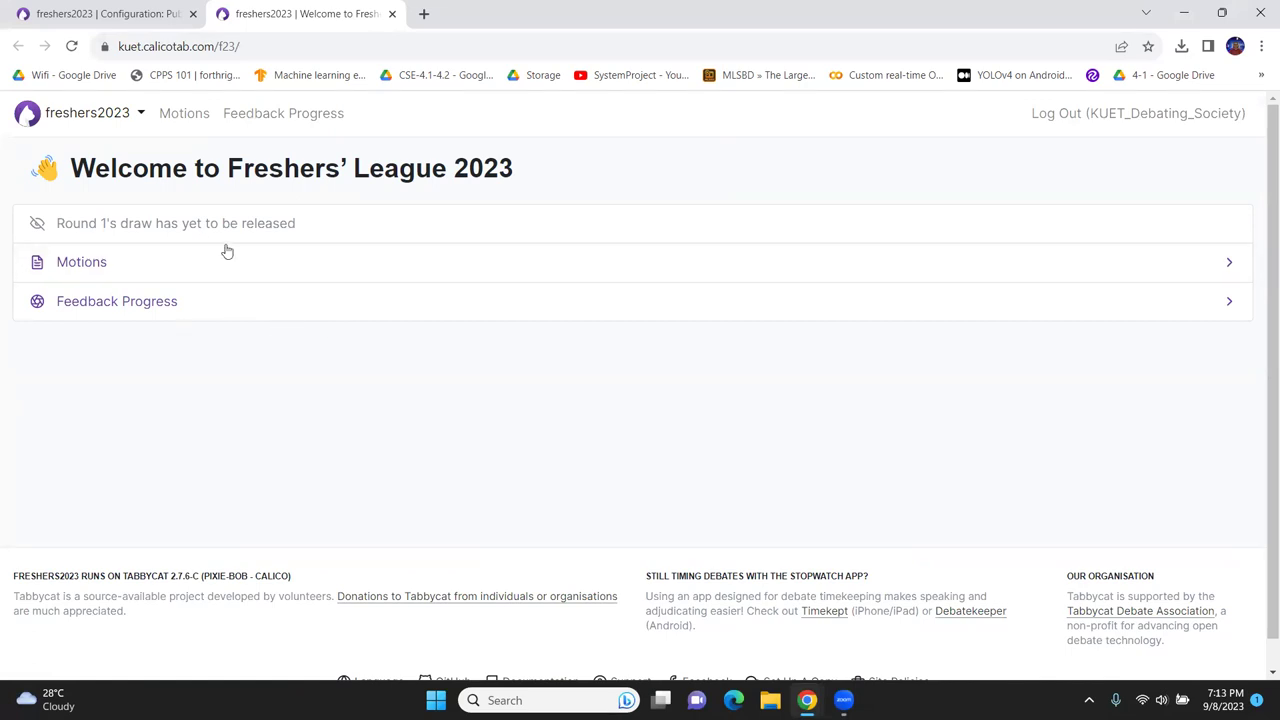
pyautogui.click(197, 47)
pyautogui.moveTo(197, 47); pyautogui.dragTo(290, 47)
pyautogui.press('End')
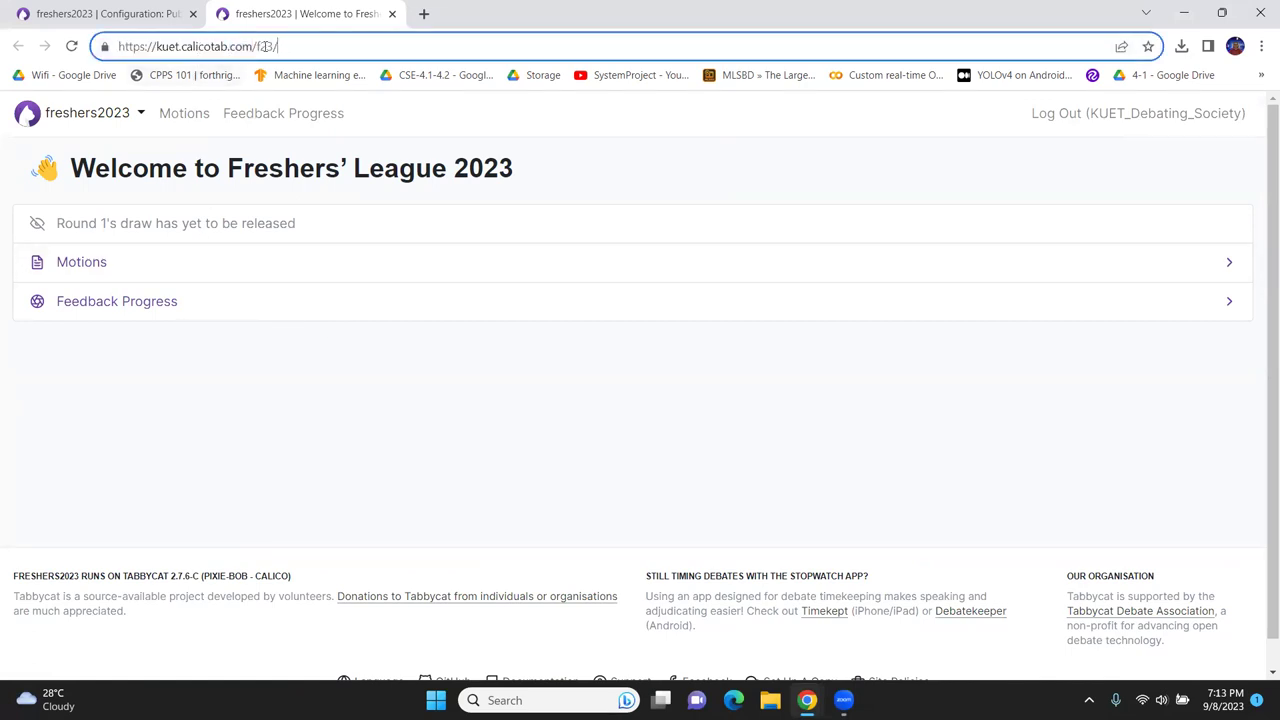
pyautogui.write('/')
# - Enable the public view of the participants list in Public Features and reload the public tournament page to check it
pyautogui.click(33, 5)
pyautogui.scroll(-1, 620, 355)
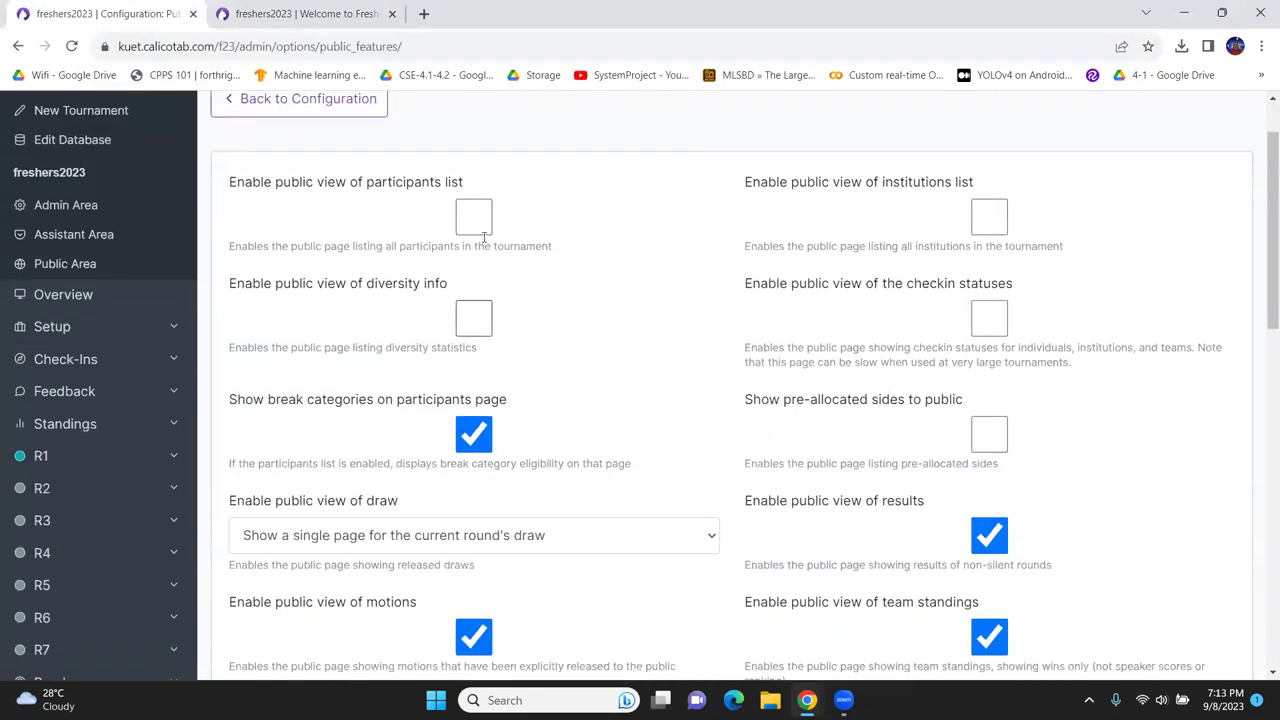
pyautogui.click(471, 220)
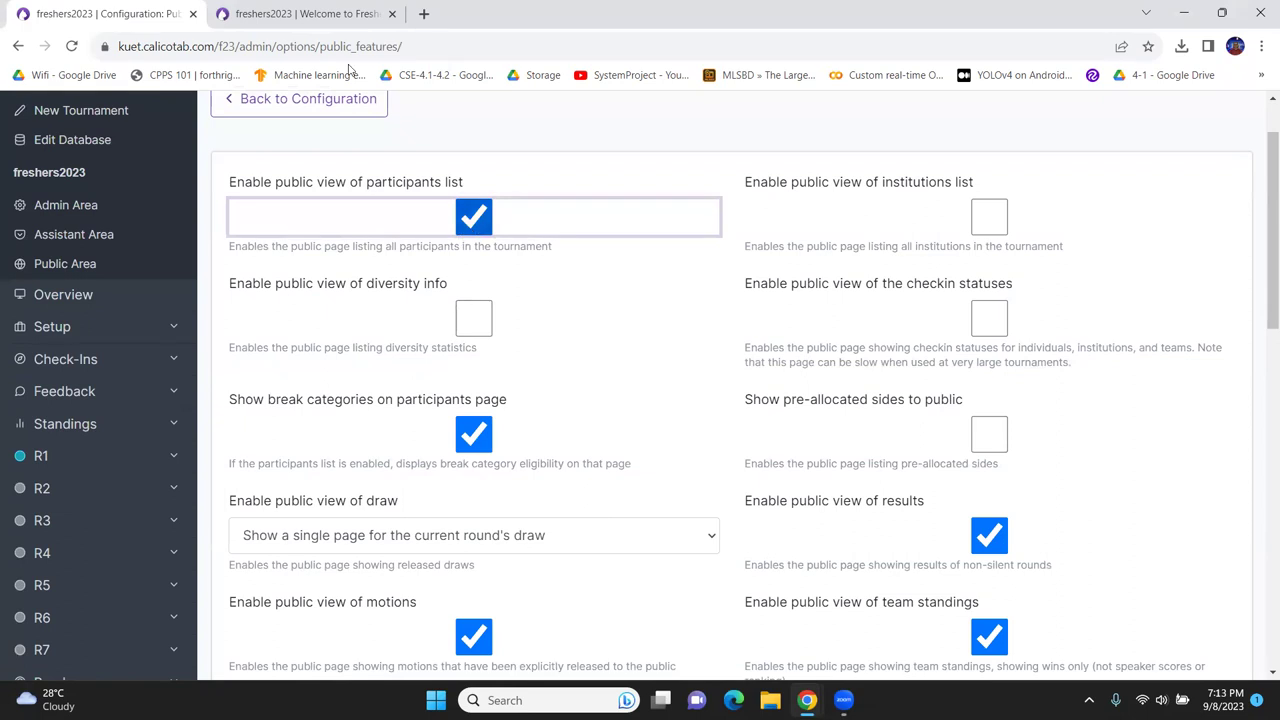
pyautogui.click(300, 14)
pyautogui.click(73, 47)
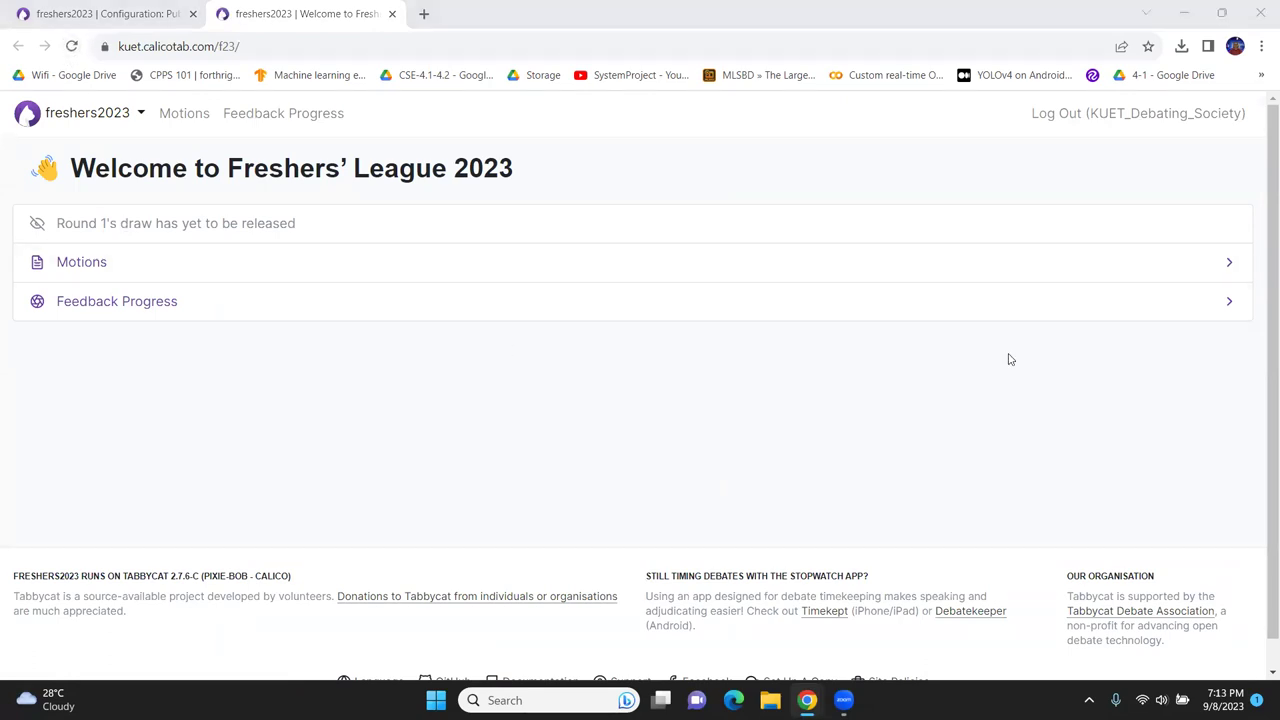
# - Save the Public Features configuration and reload the public tournament page
pyautogui.click(90, 14)
pyautogui.scroll(-12, 813, 438)
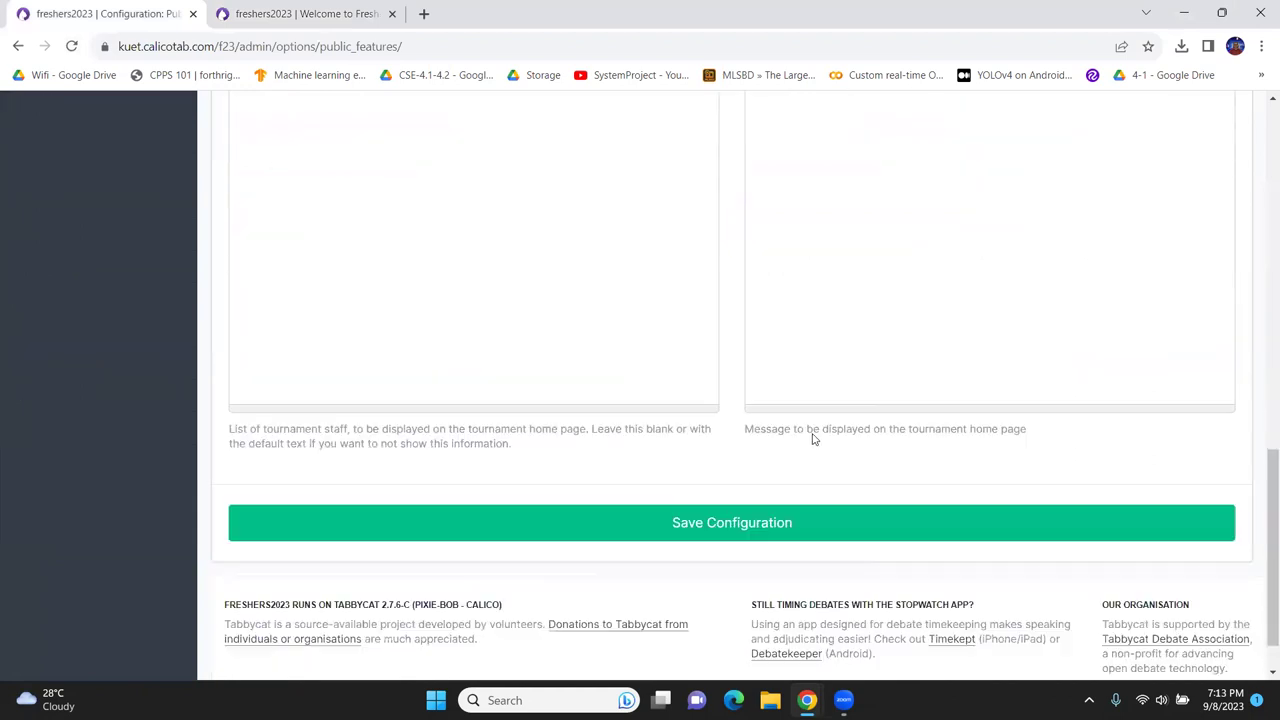
pyautogui.scroll(-1, 813, 438)
pyautogui.click(783, 477)
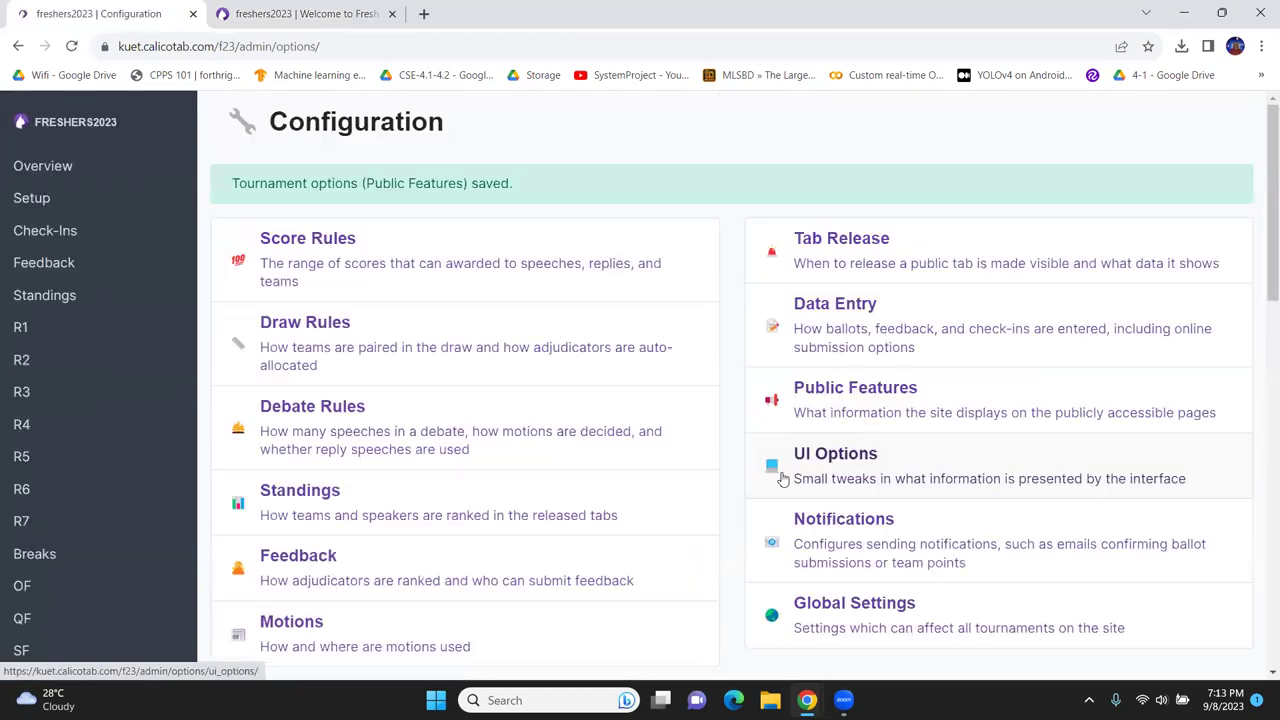
pyautogui.click(258, 10)
pyautogui.click(72, 47)
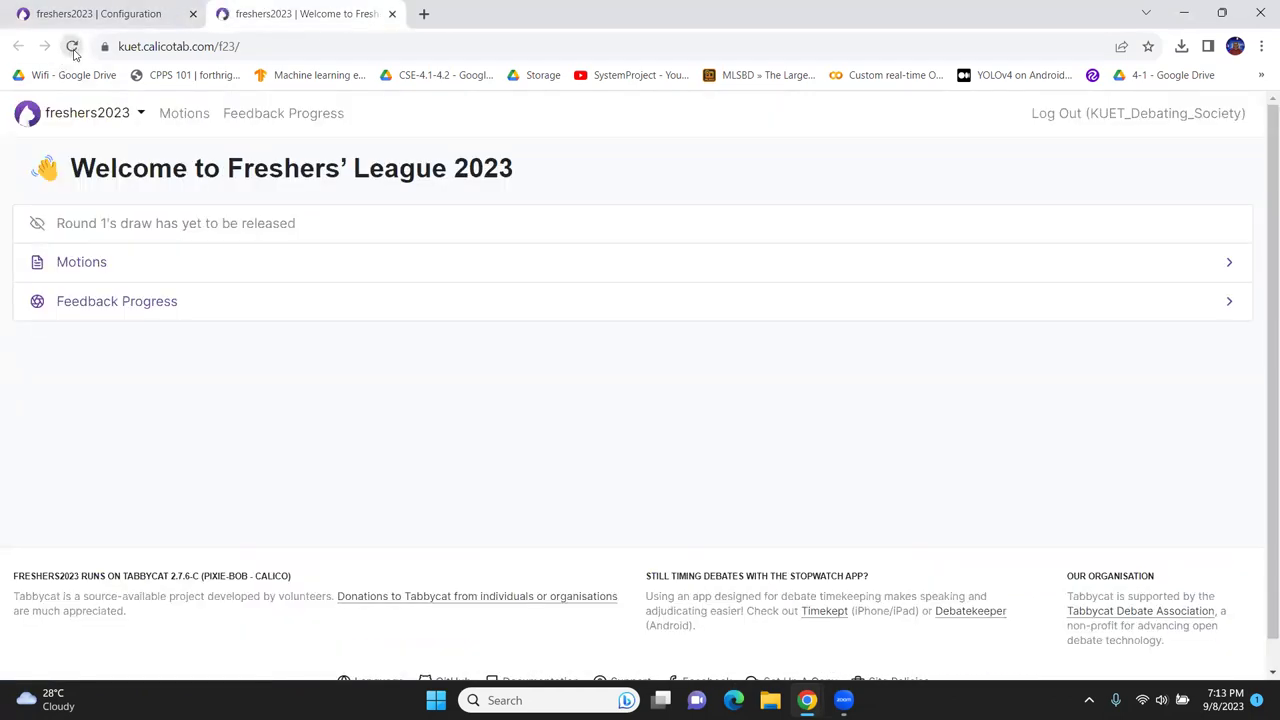
pyautogui.click(980, 692)
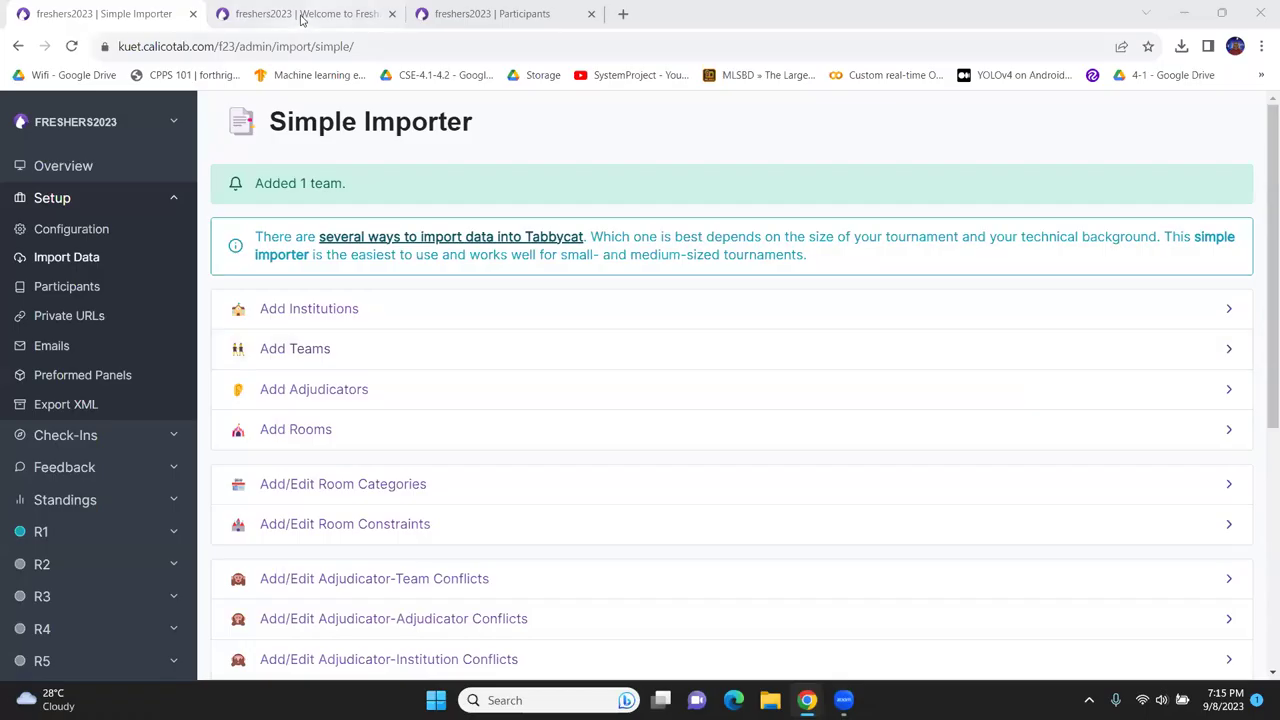
# - Check the public welcome page for the Participants entry and return to the administration page
pyautogui.click(302, 14)
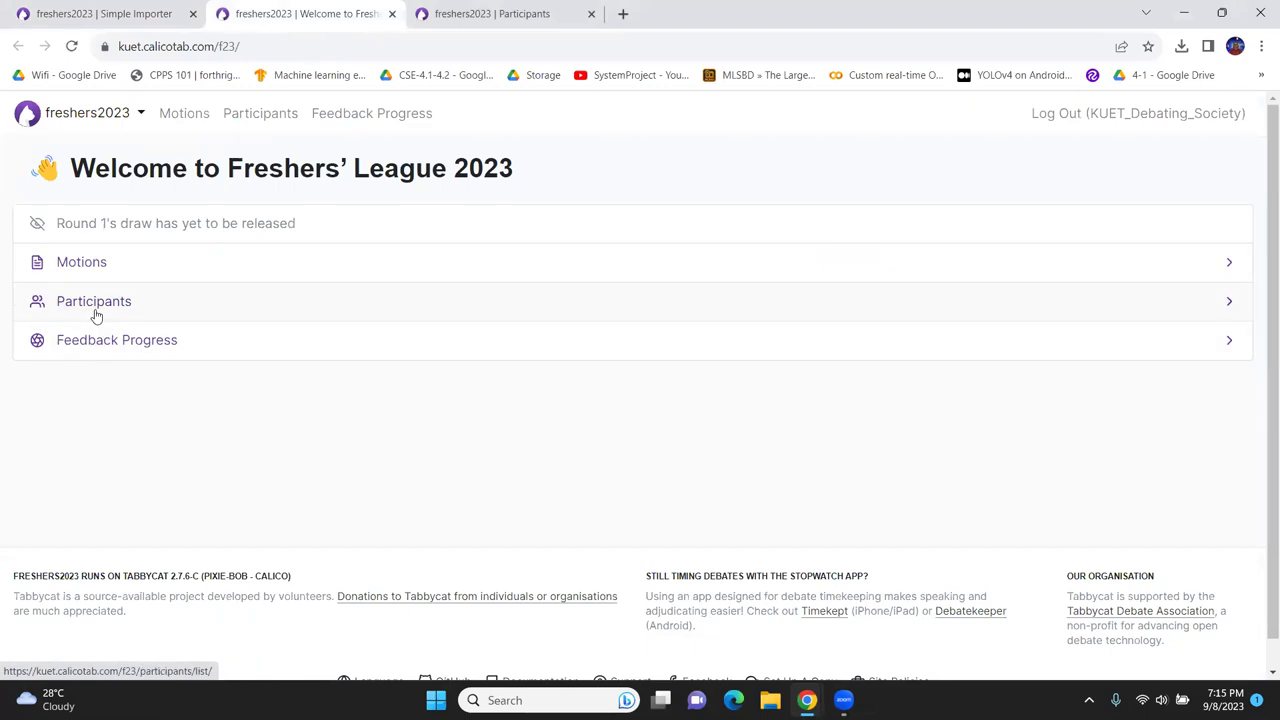
pyautogui.click(112, 18)
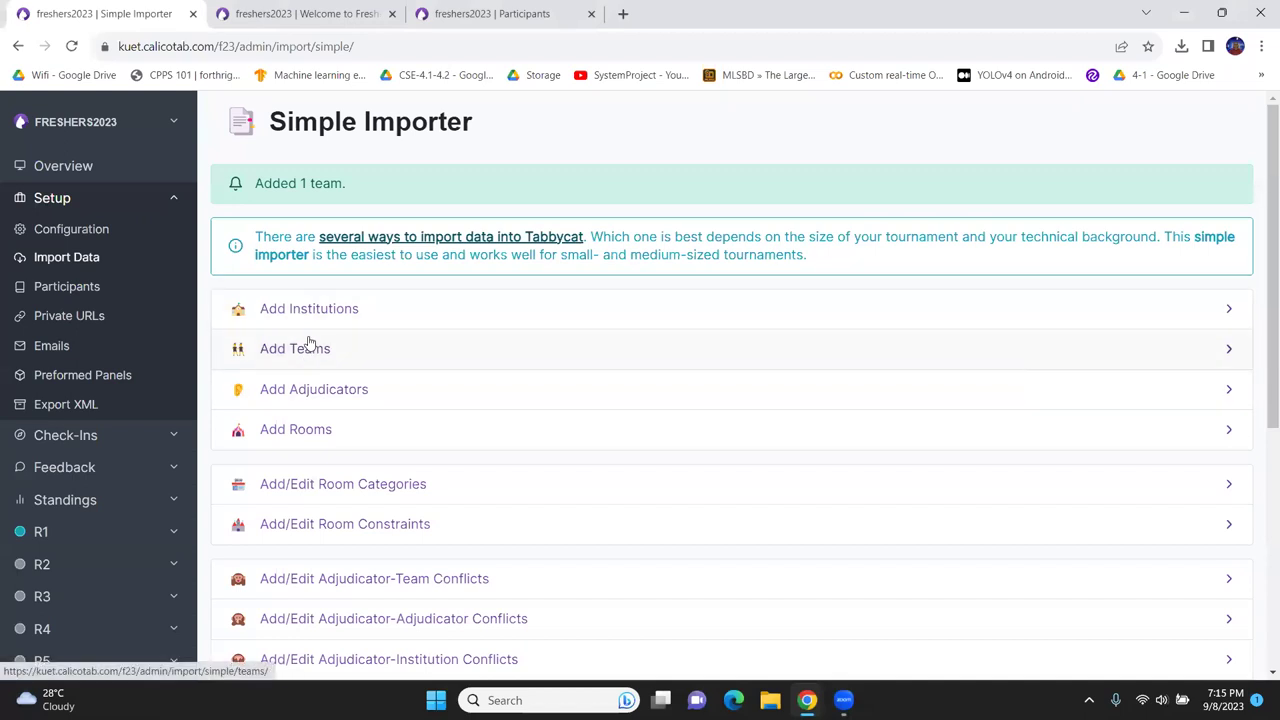
pyautogui.click(115, 200)
pyautogui.click(300, 14)
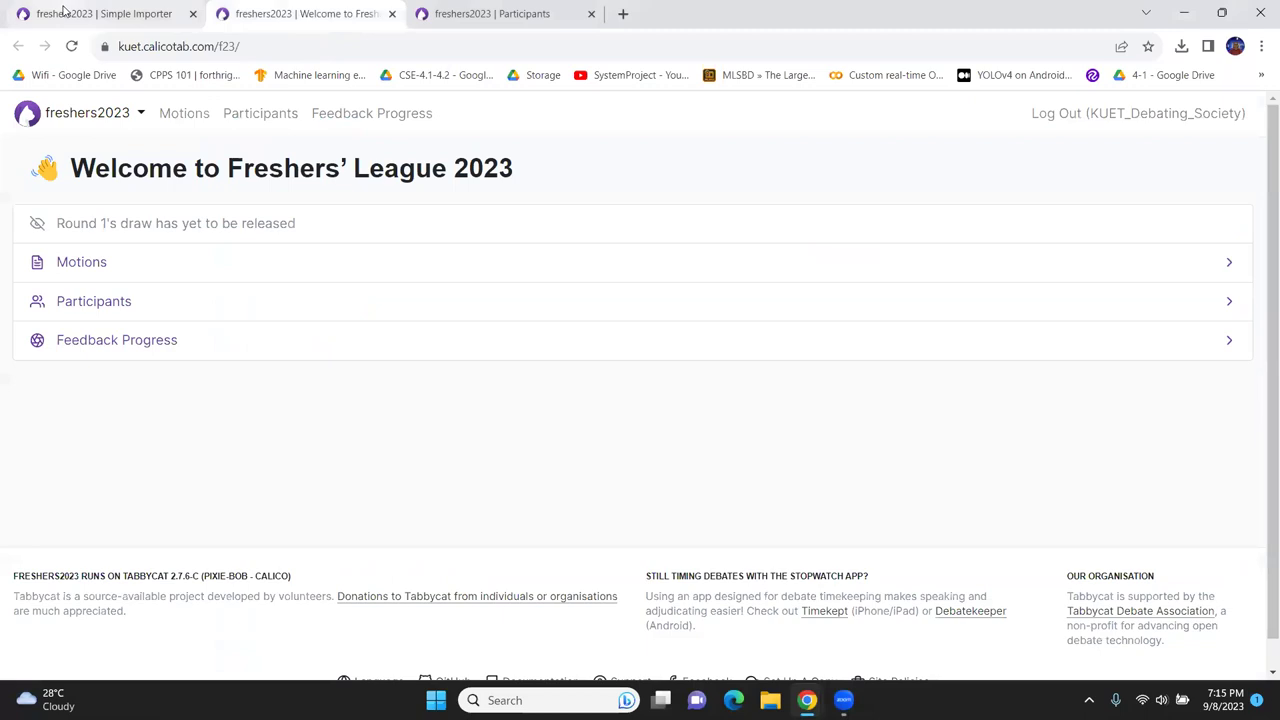
pyautogui.click(104, 14)
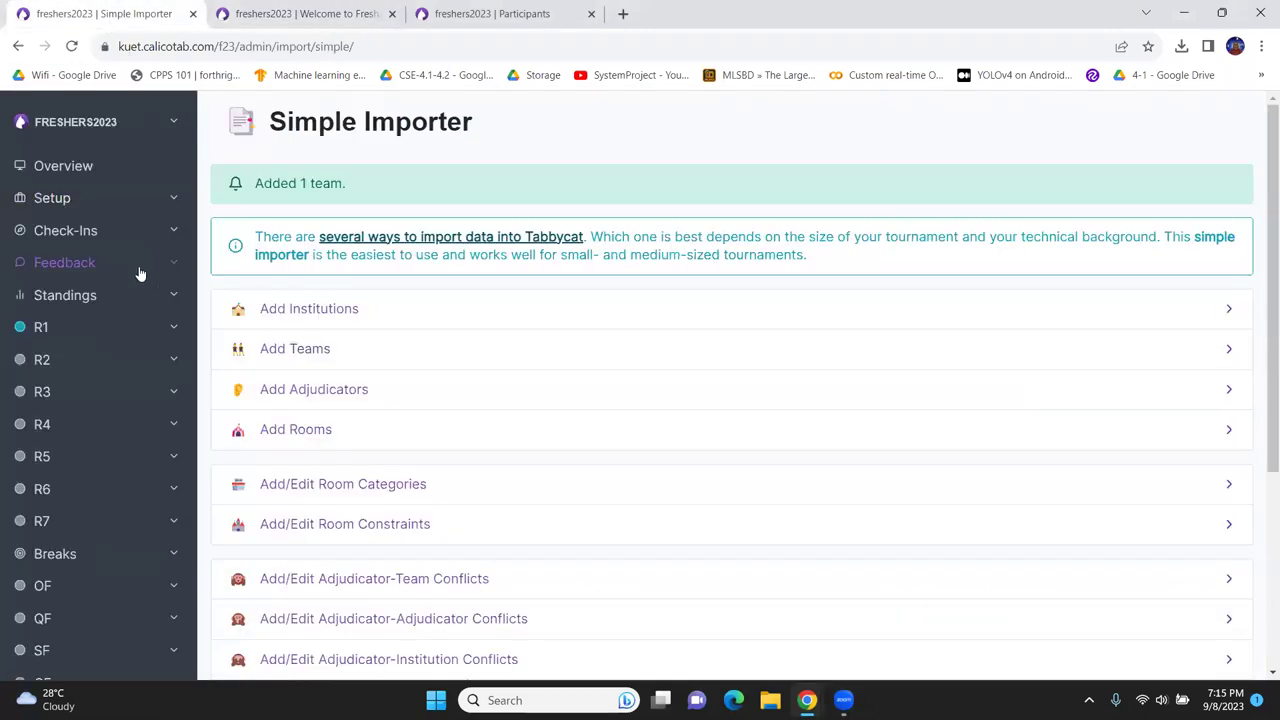
# - Reopen the Public Features settings from the tournament configuration
pyautogui.click(119, 203)
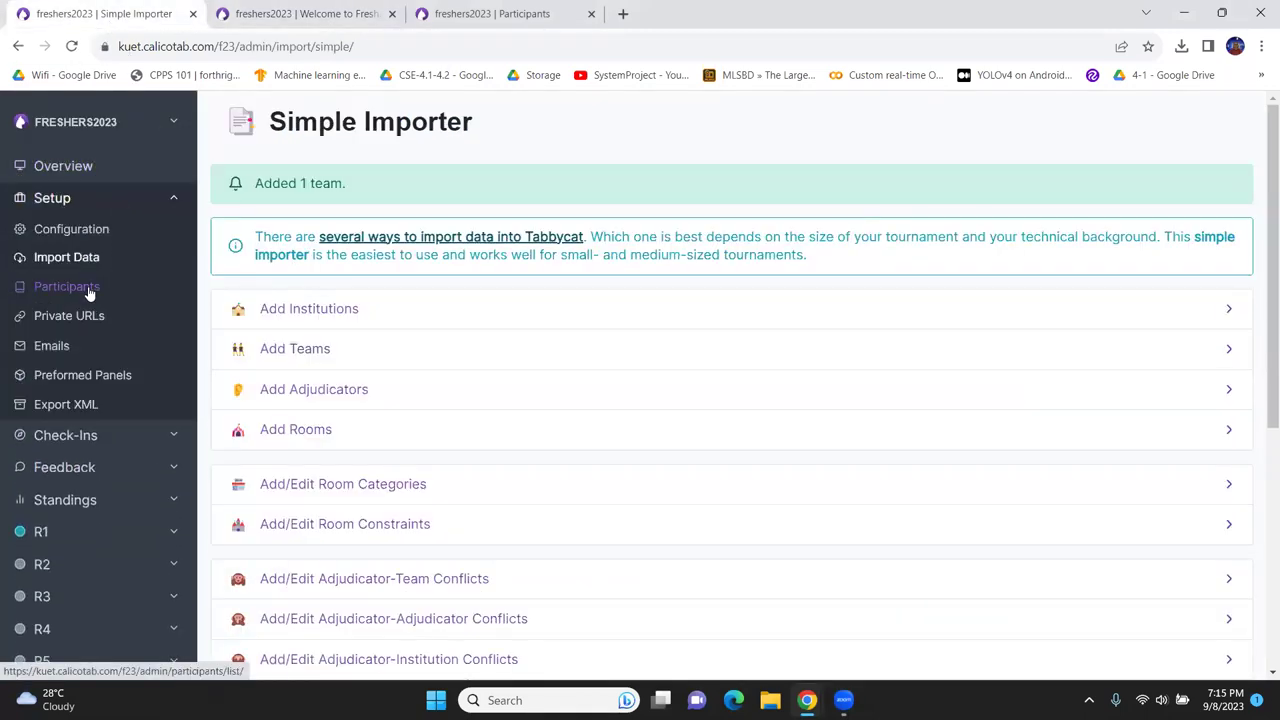
pyautogui.click(84, 228)
pyautogui.scroll(-1, 940, 285)
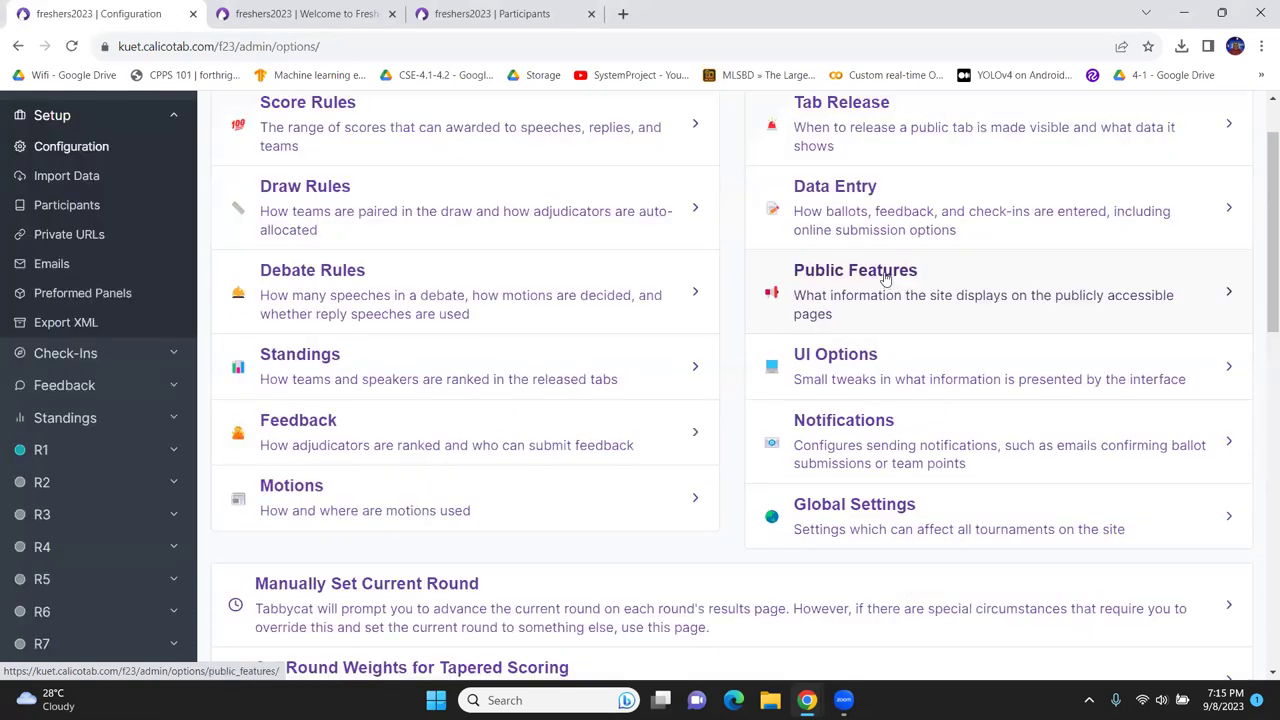
pyautogui.scroll(1, 885, 345)
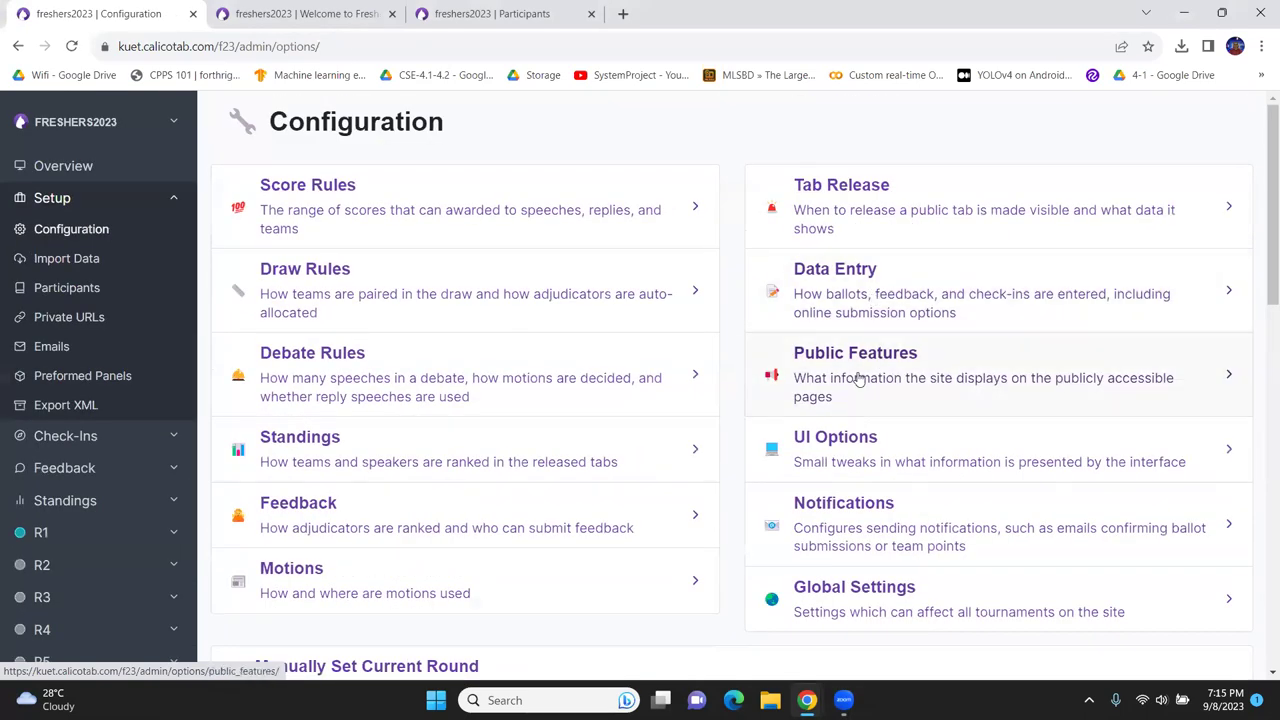
pyautogui.click(910, 398)
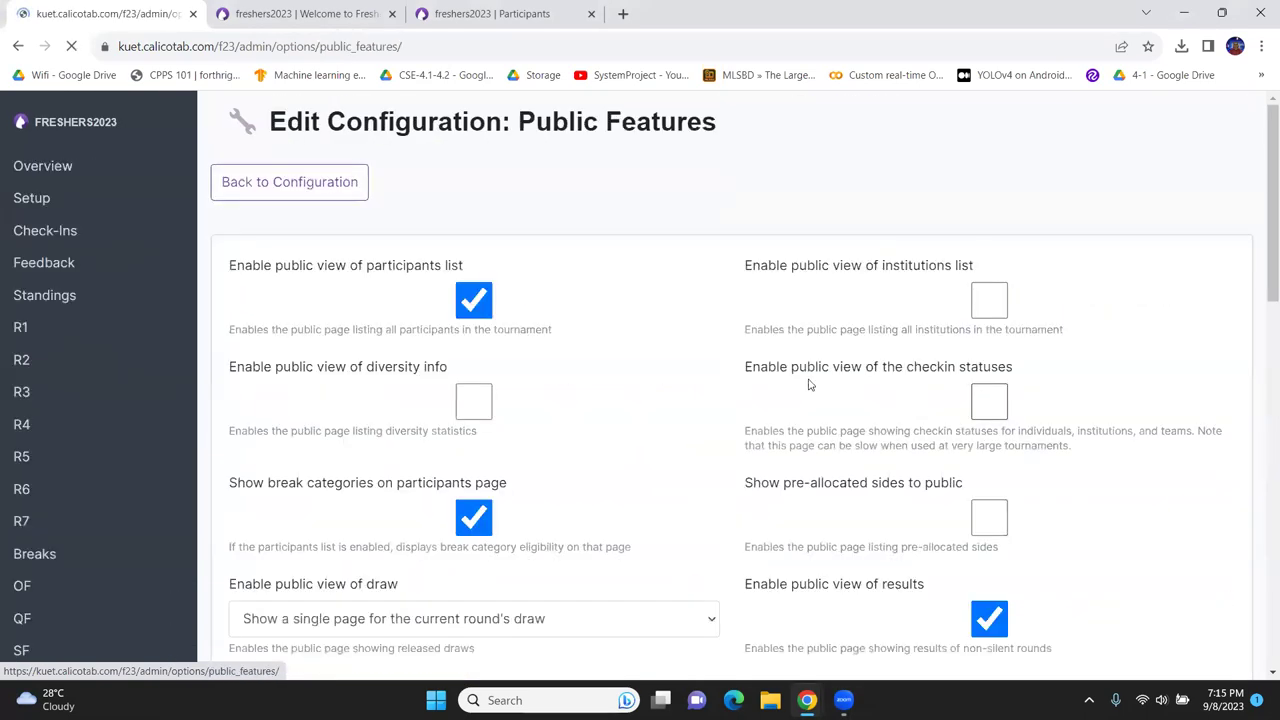
# - Review the public view and break release options in Public Features, particularly the release of team breaks
pyautogui.scroll(-5, 460, 243)
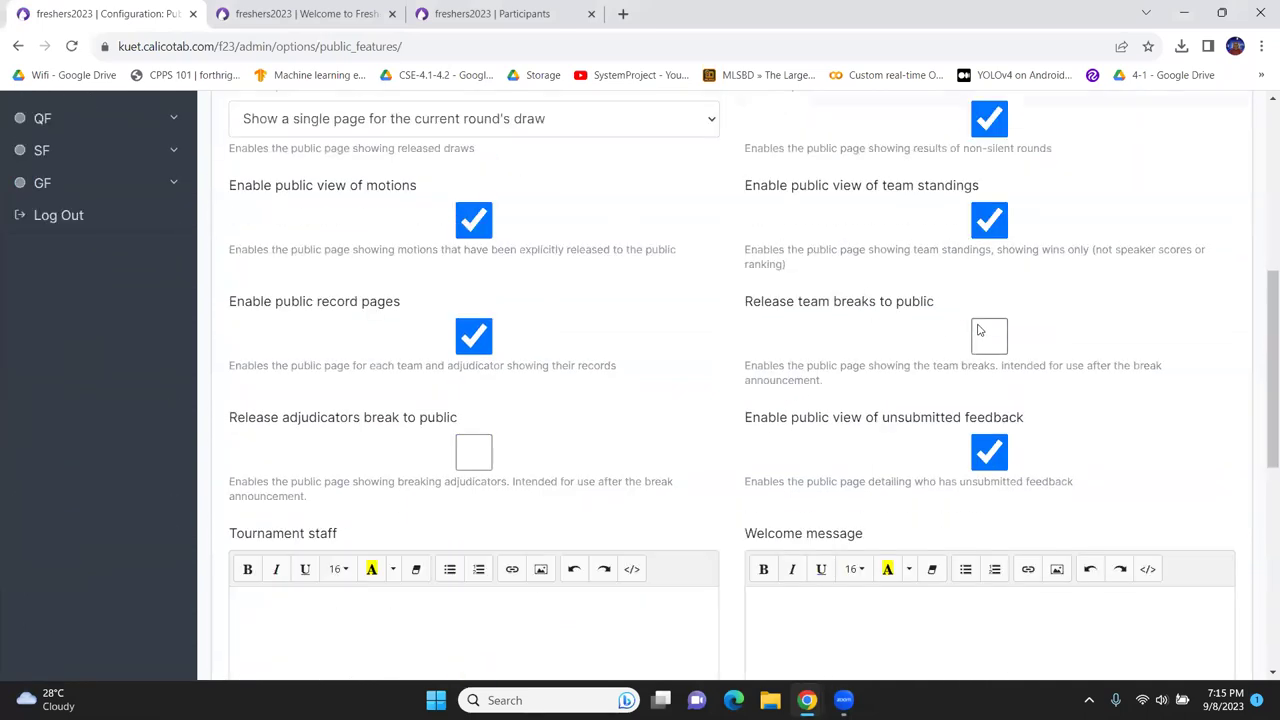
pyautogui.moveTo(797, 302); pyautogui.dragTo(873, 303)
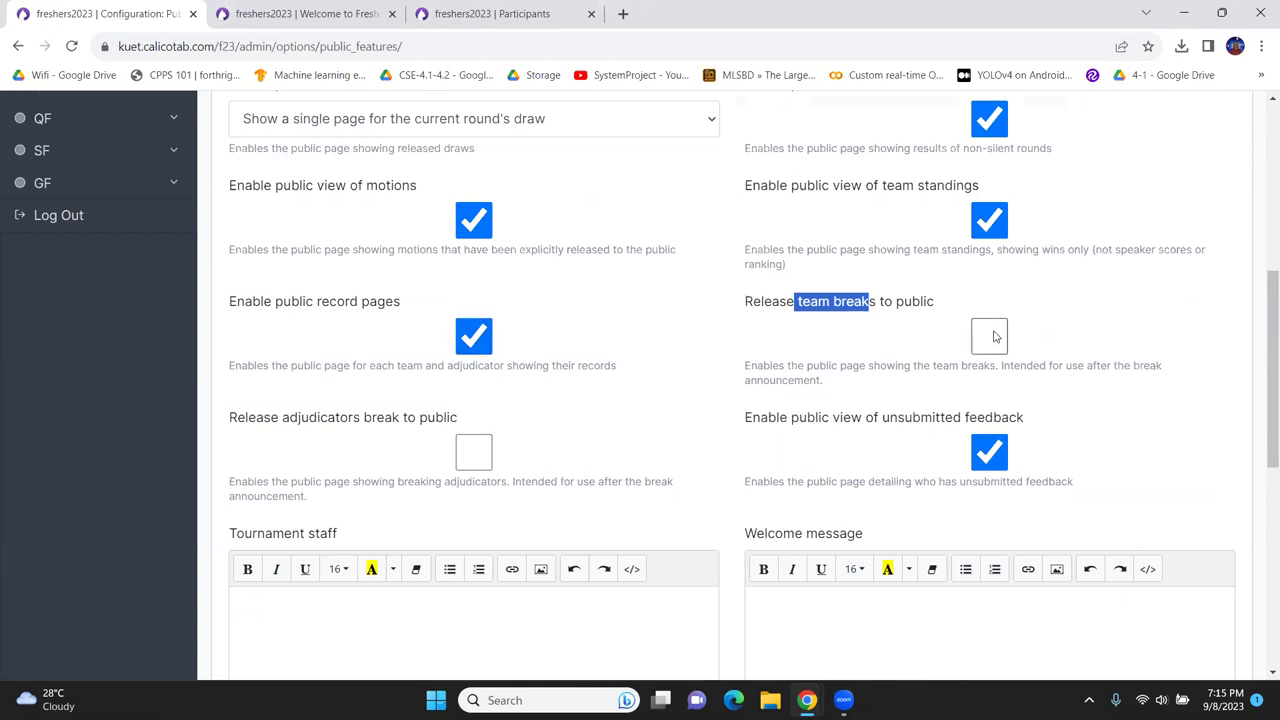
pyautogui.scroll(4, 475, 300)
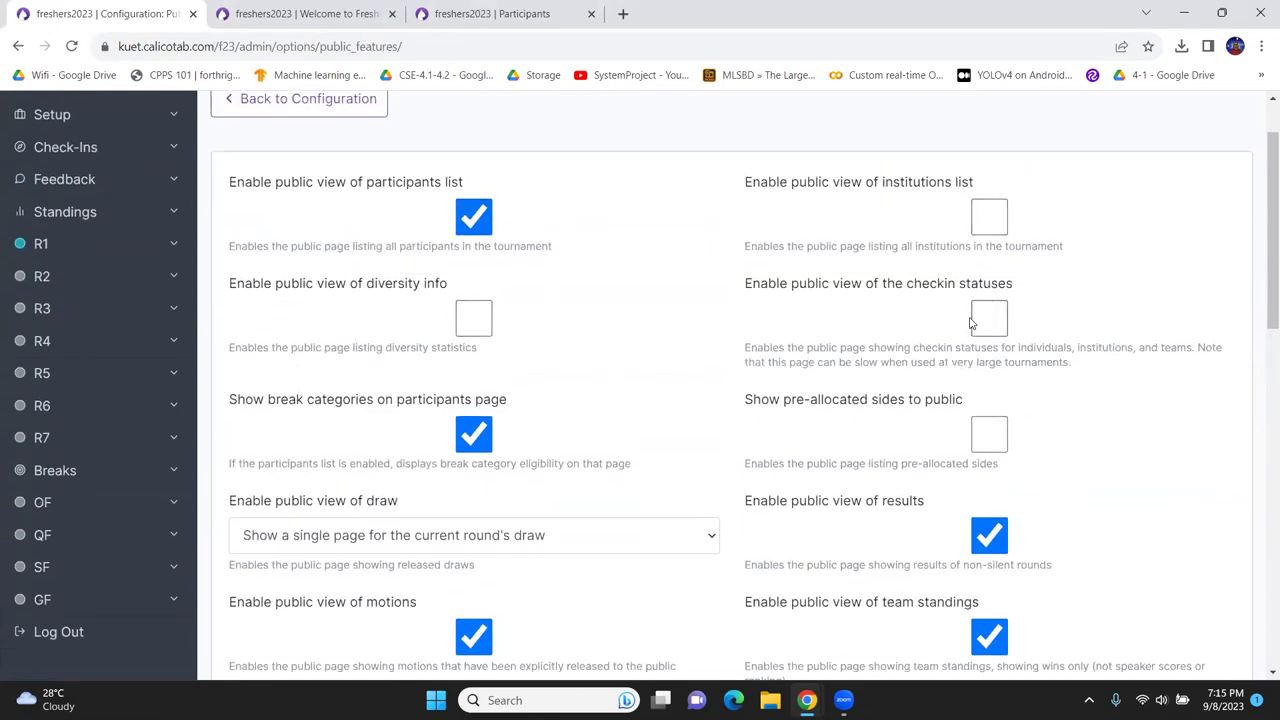
pyautogui.scroll(-3, 970, 320)
pyautogui.click(760, 384)
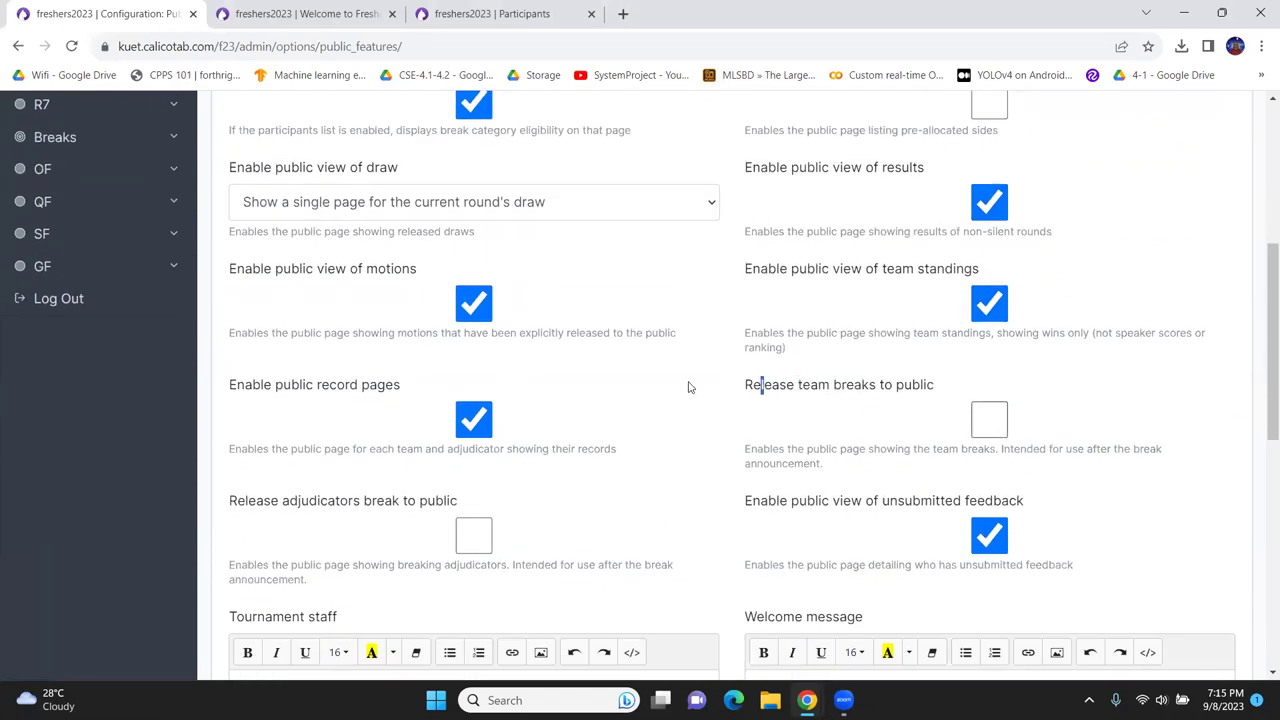
pyautogui.scroll(1, 420, 393)
pyautogui.scroll(3, 420, 393)
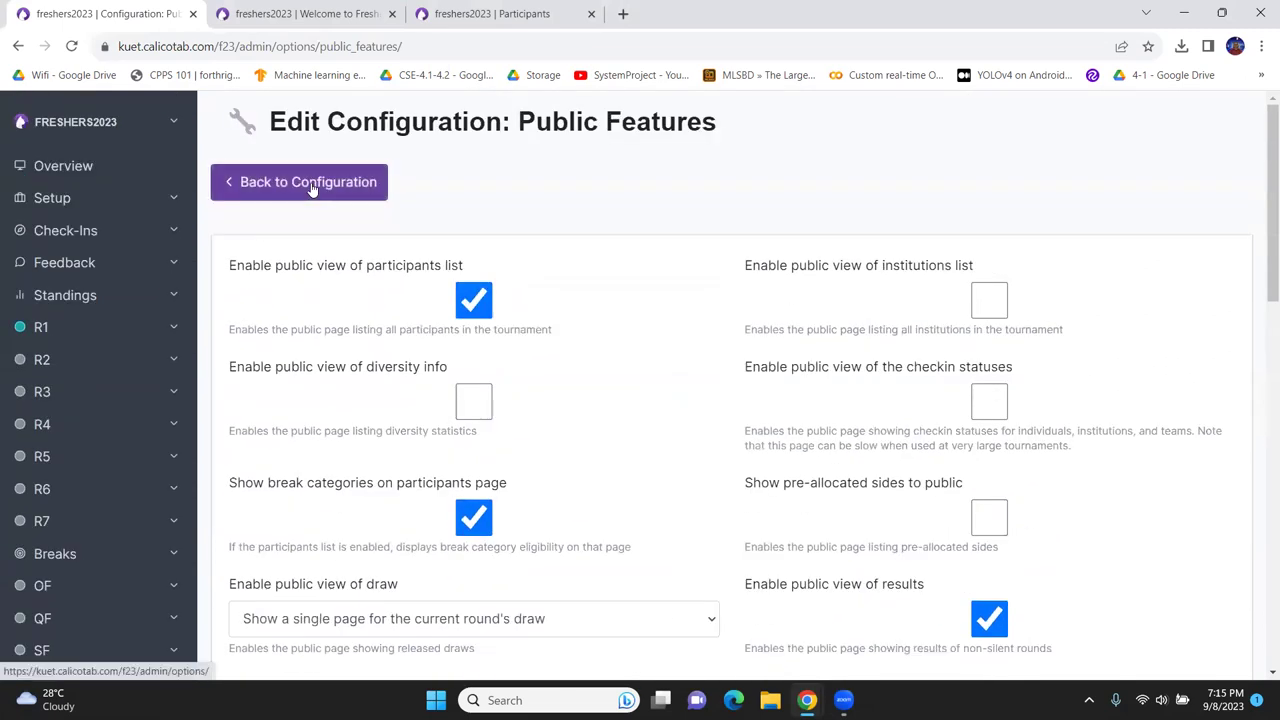
# - Open the Tab Release settings and review the public release options for tabs, ballots and round results
pyautogui.click(312, 189)
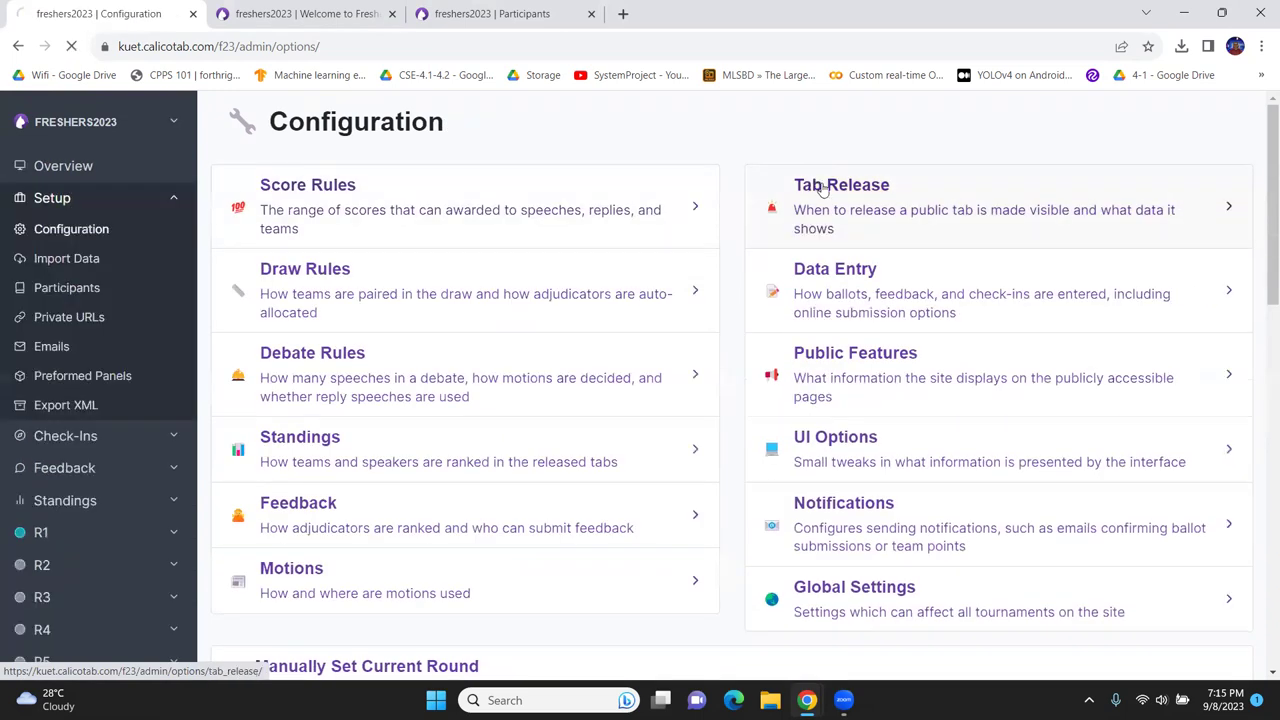
pyautogui.click(821, 190)
pyautogui.scroll(-1, 469, 203)
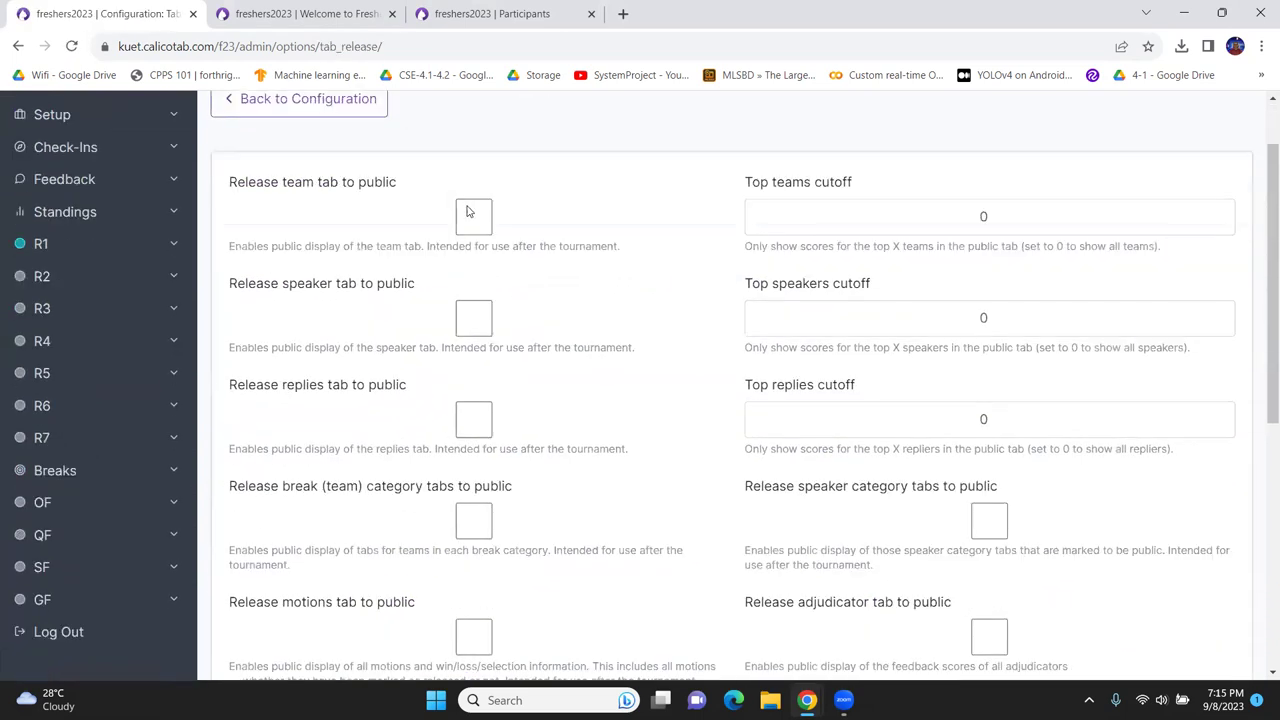
pyautogui.scroll(-1, 474, 339)
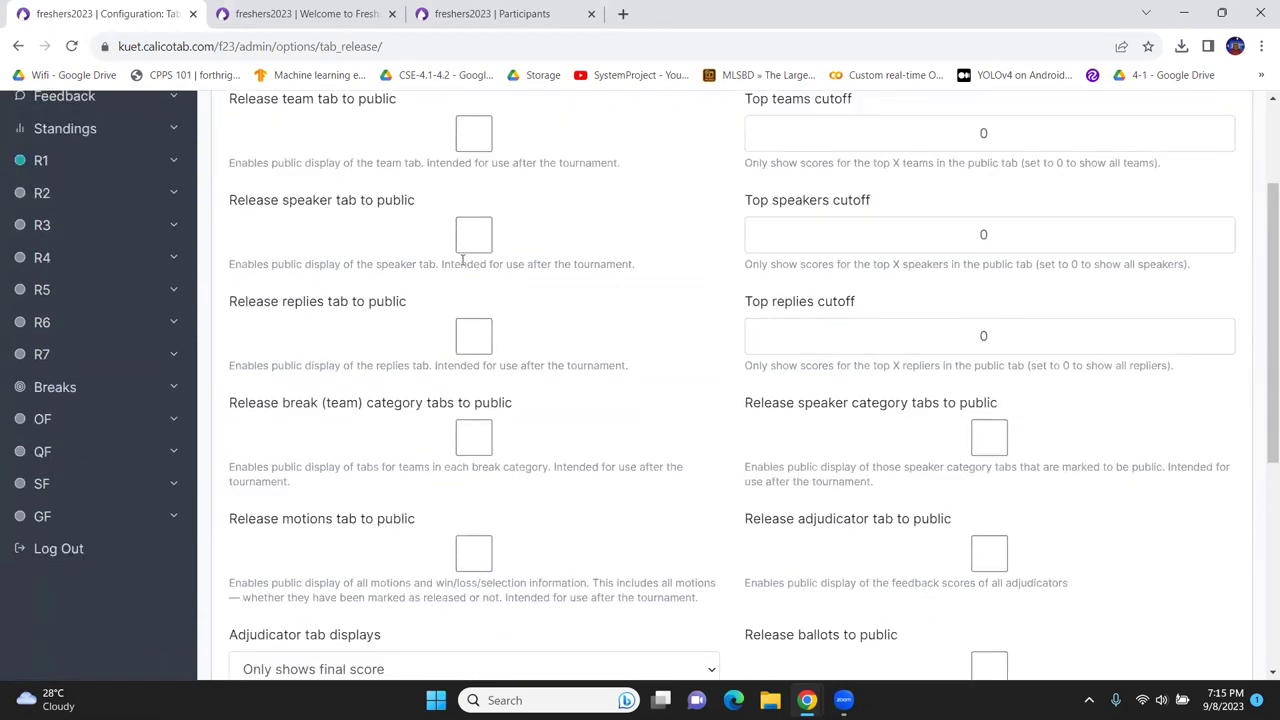
pyautogui.scroll(-2, 527, 292)
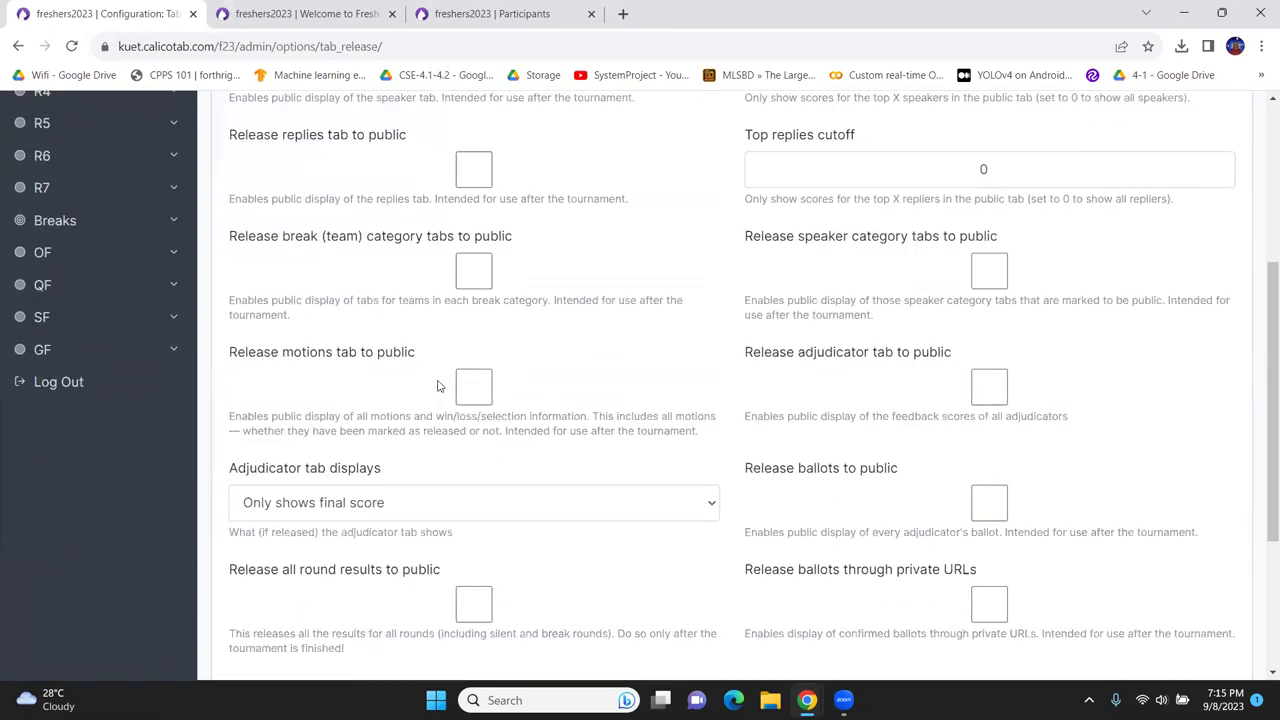
pyautogui.scroll(-2, 449, 472)
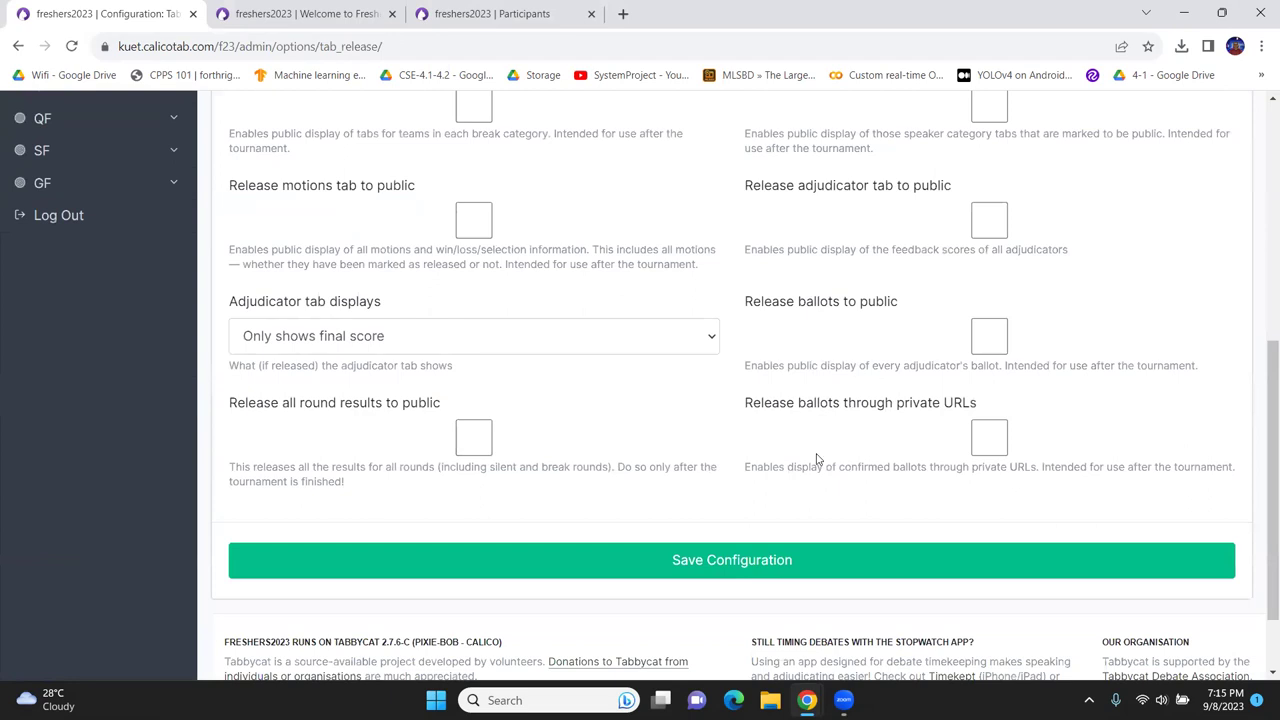
pyautogui.scroll(6, 668, 422)
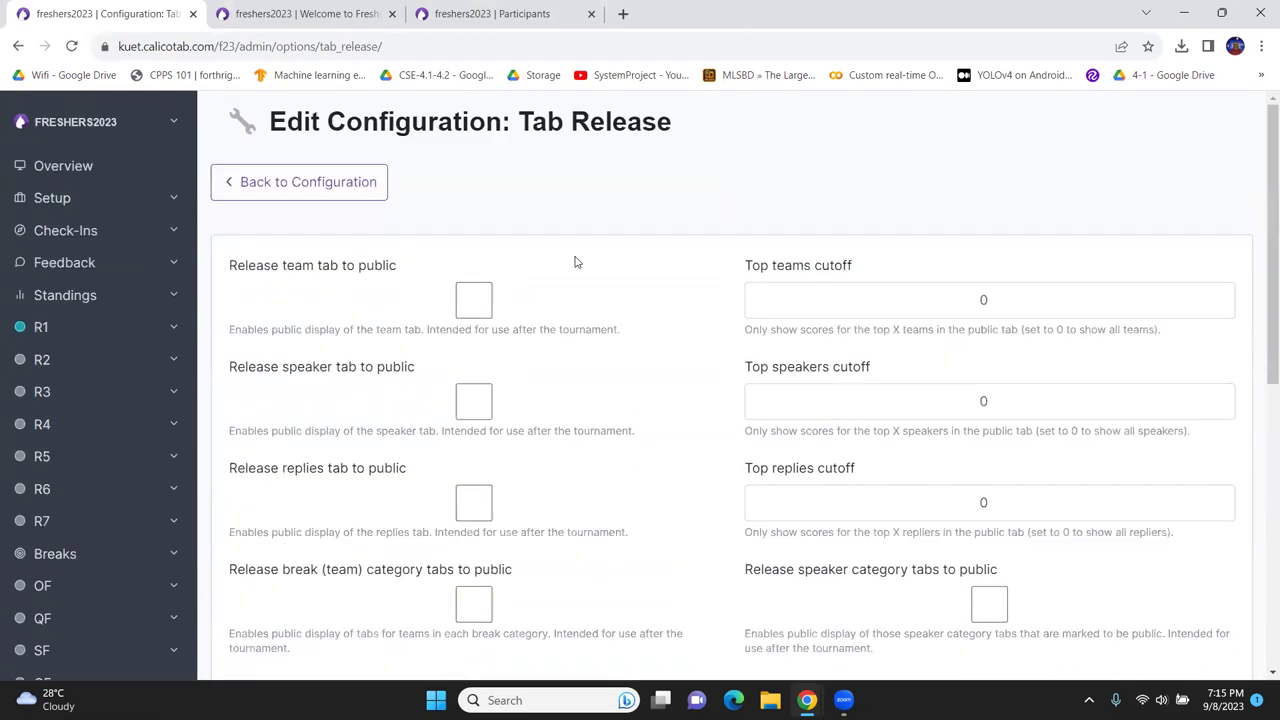
# - Go over the Tab Release options once more and return to the configuration overview
pyautogui.click(325, 201)
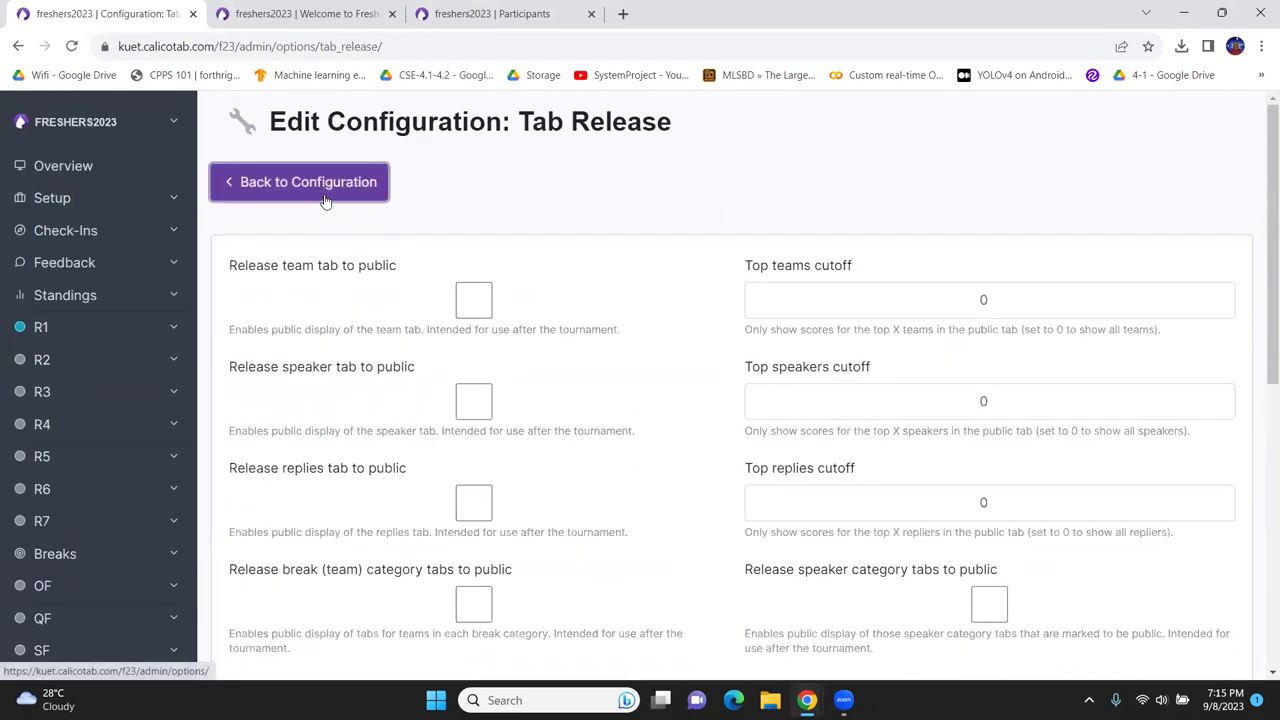
pyautogui.moveTo(325, 201); pyautogui.dragTo(485, 242)
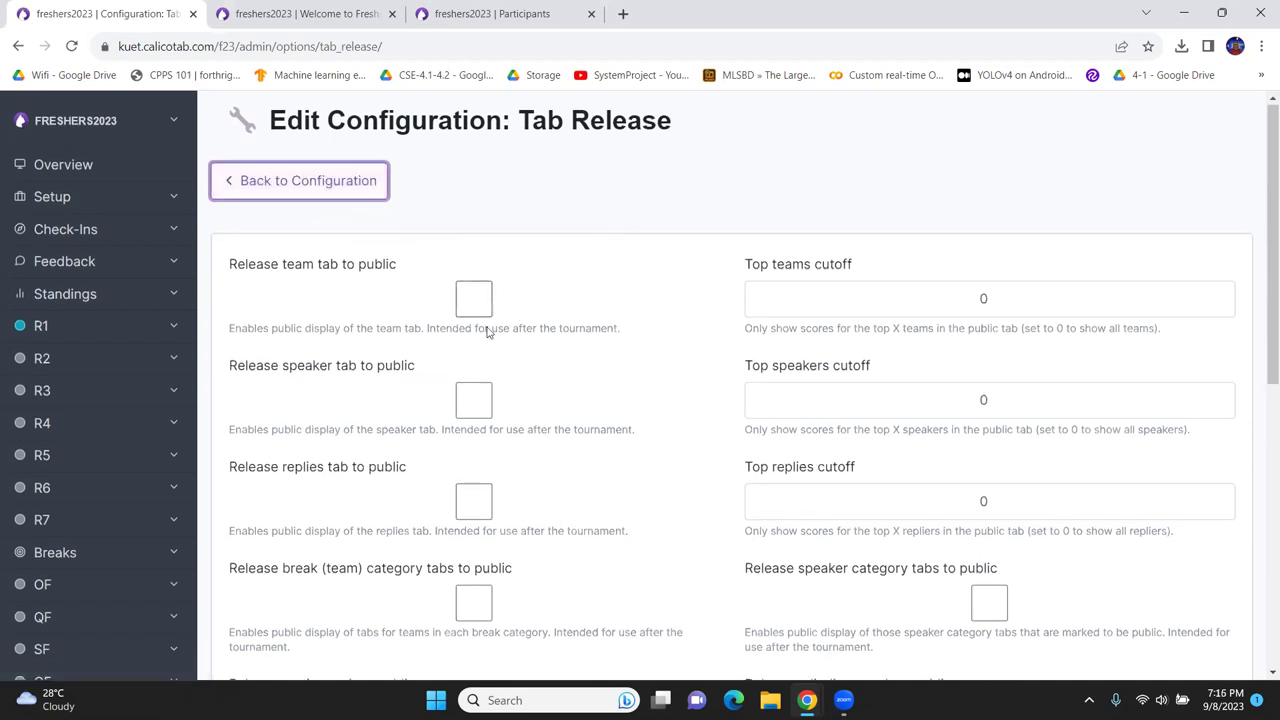
pyautogui.scroll(-3, 486, 331)
pyautogui.scroll(-3, 743, 543)
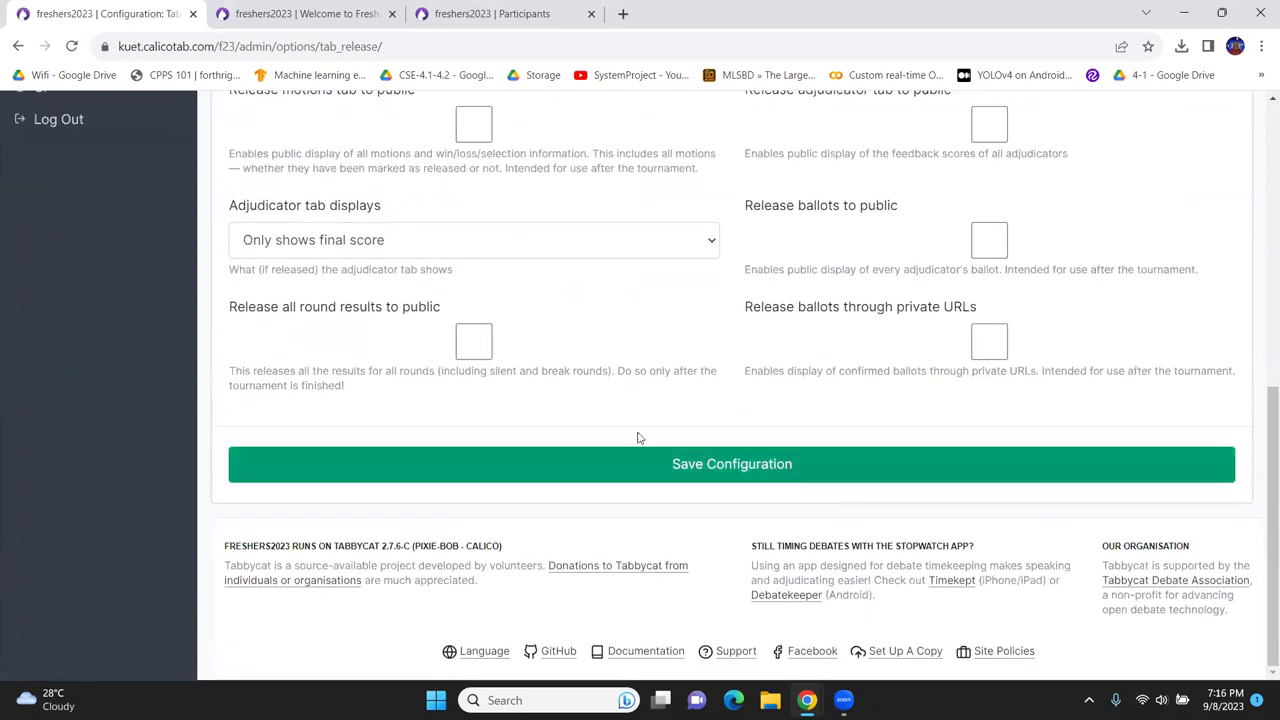
pyautogui.scroll(6, 637, 434)
pyautogui.click(306, 182)
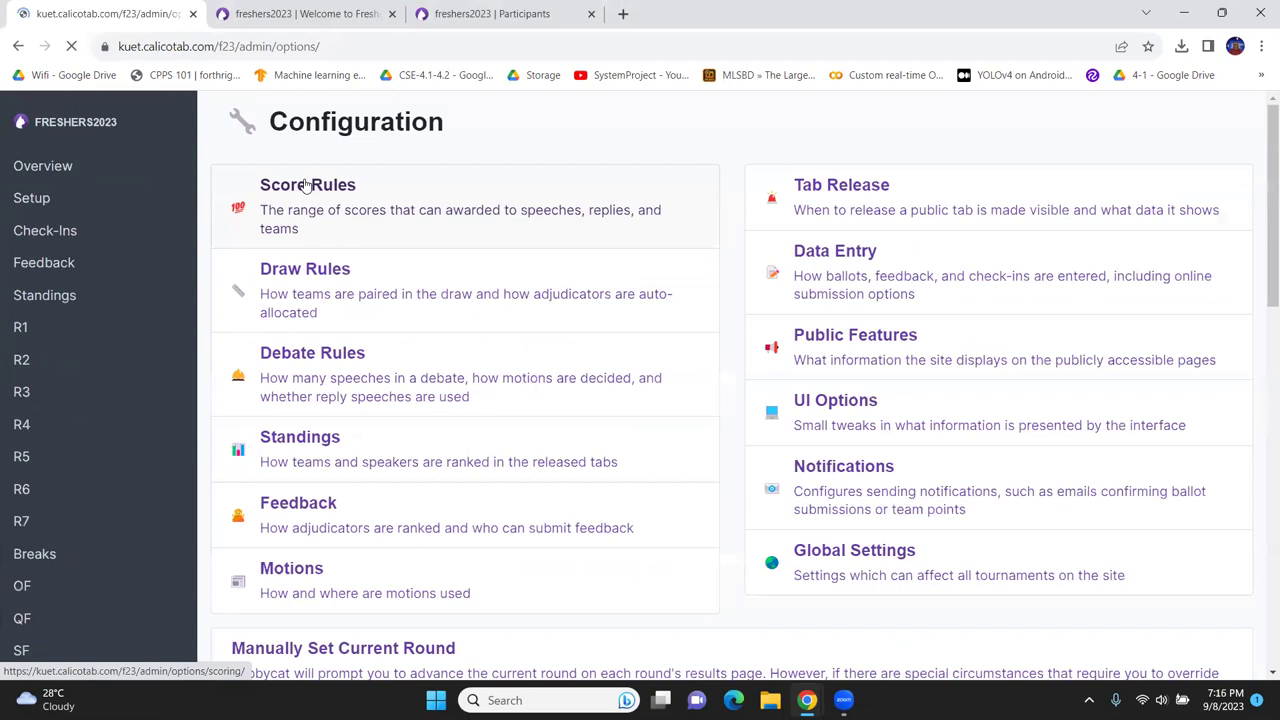
# - Look over the remaining configuration sections and open the Simple Importer for tournament data
pyautogui.scroll(-1, 840, 316)
pyautogui.scroll(-1, 840, 316)
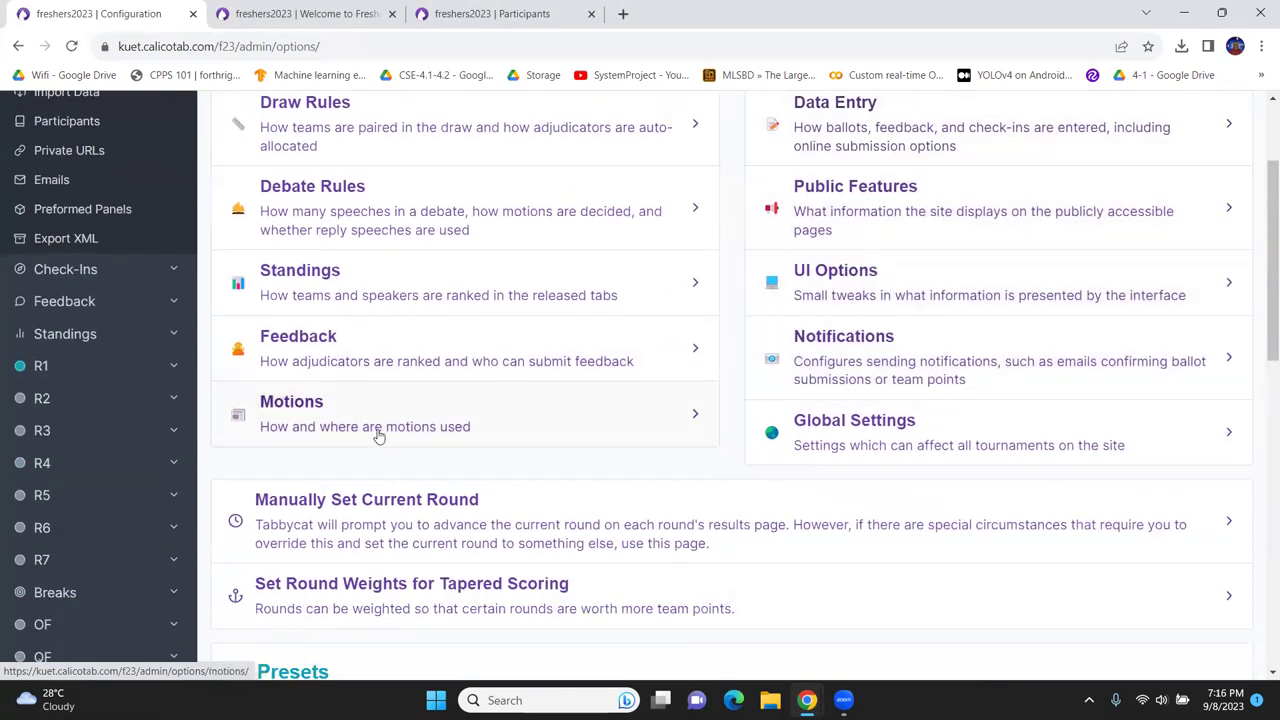
pyautogui.scroll(3, 170, 295)
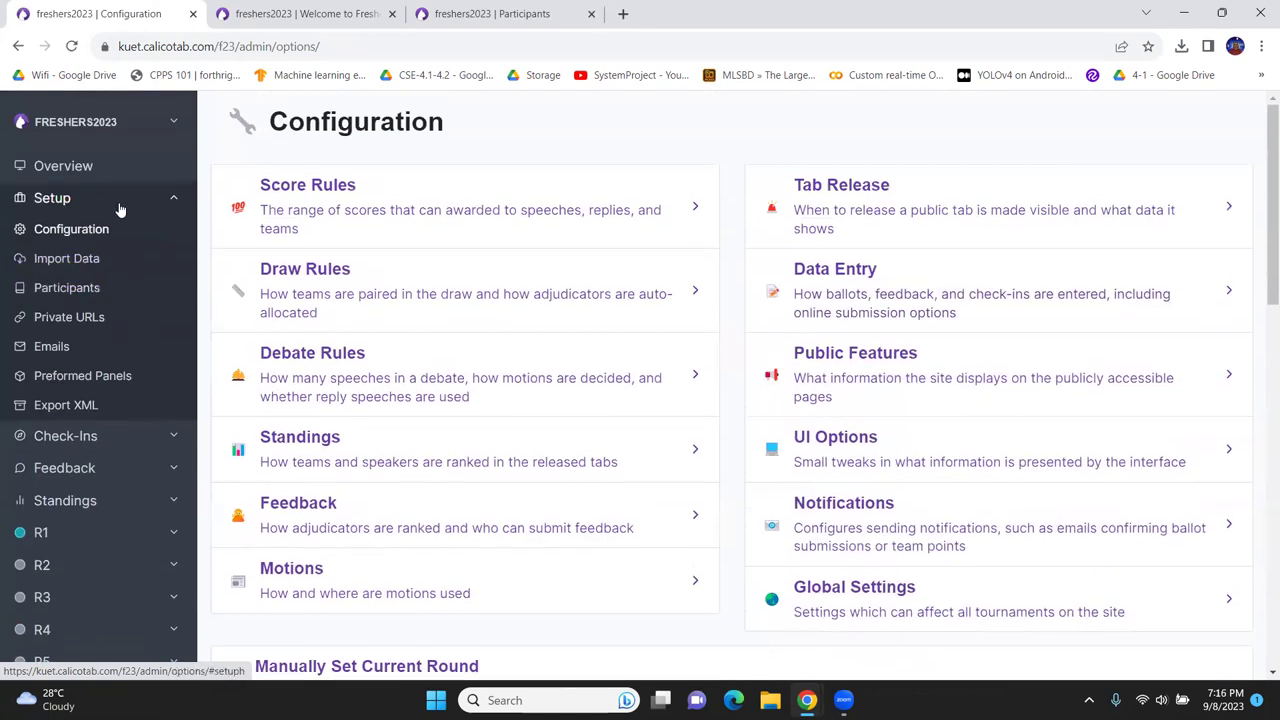
pyautogui.click(70, 262)
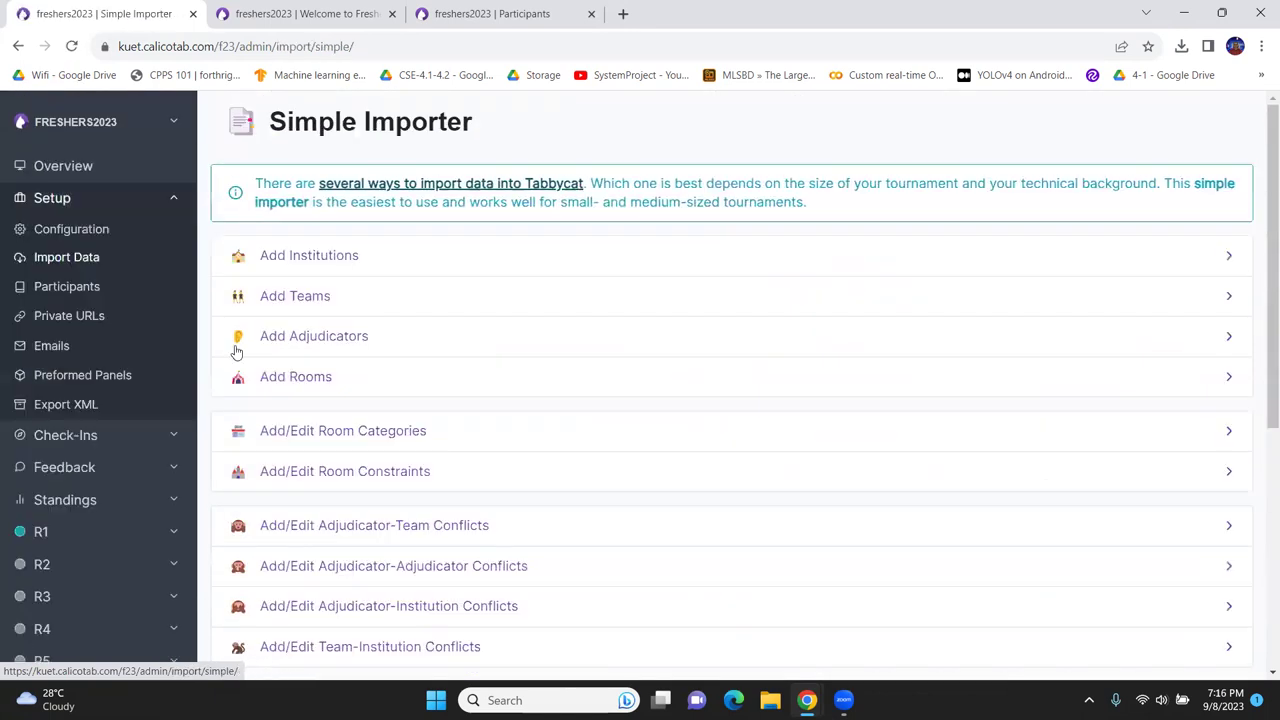
# - Open the Add Institutions form and examine the example list in the full name,code format
pyautogui.click(296, 257)
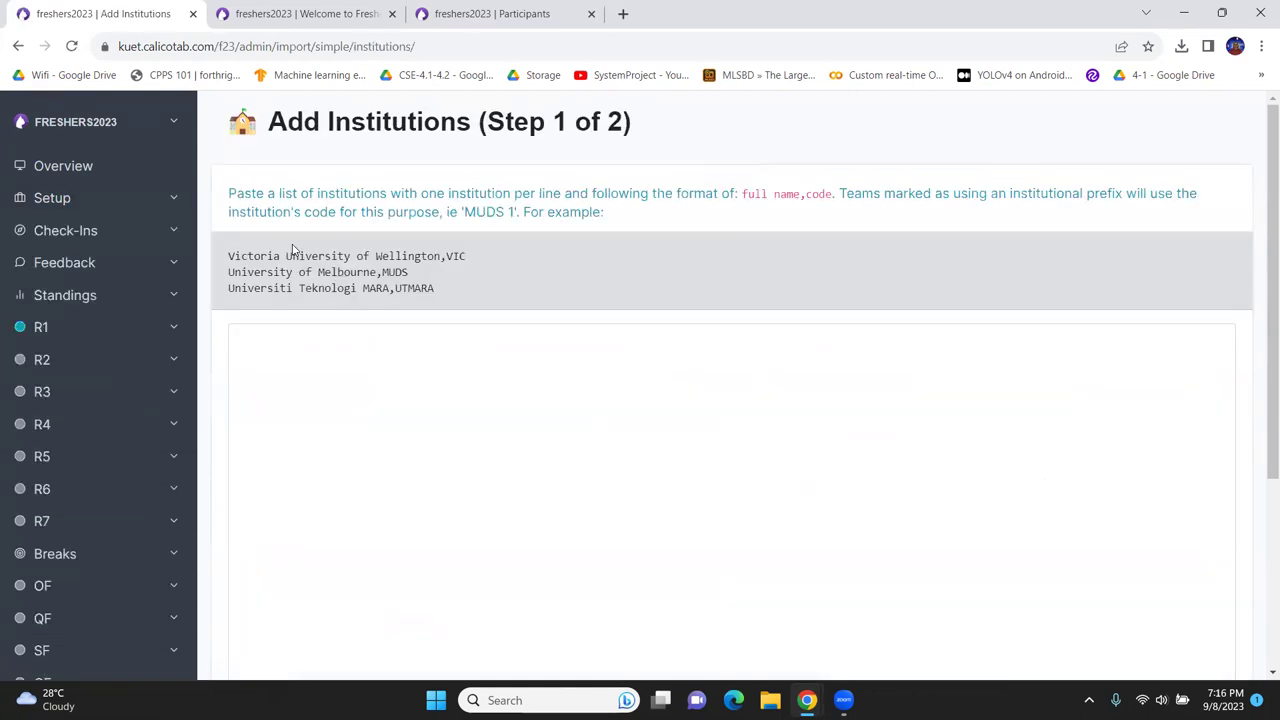
pyautogui.click(18, 46)
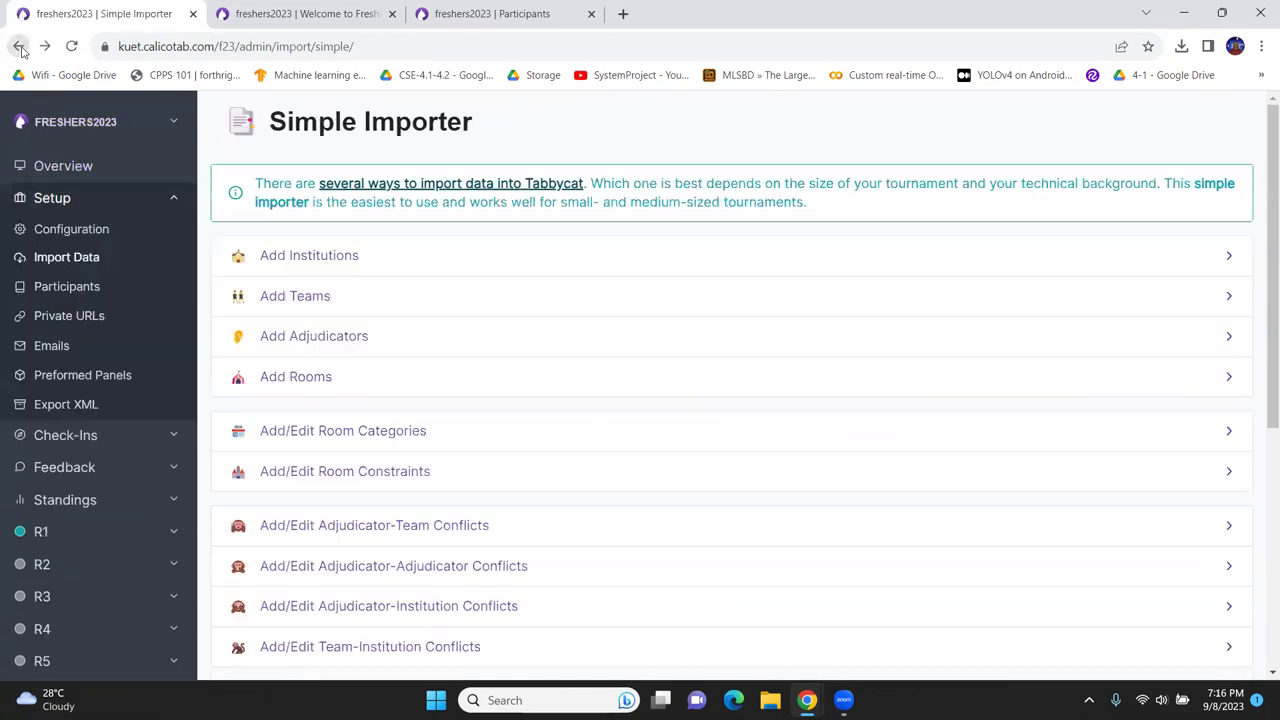
pyautogui.click(72, 257)
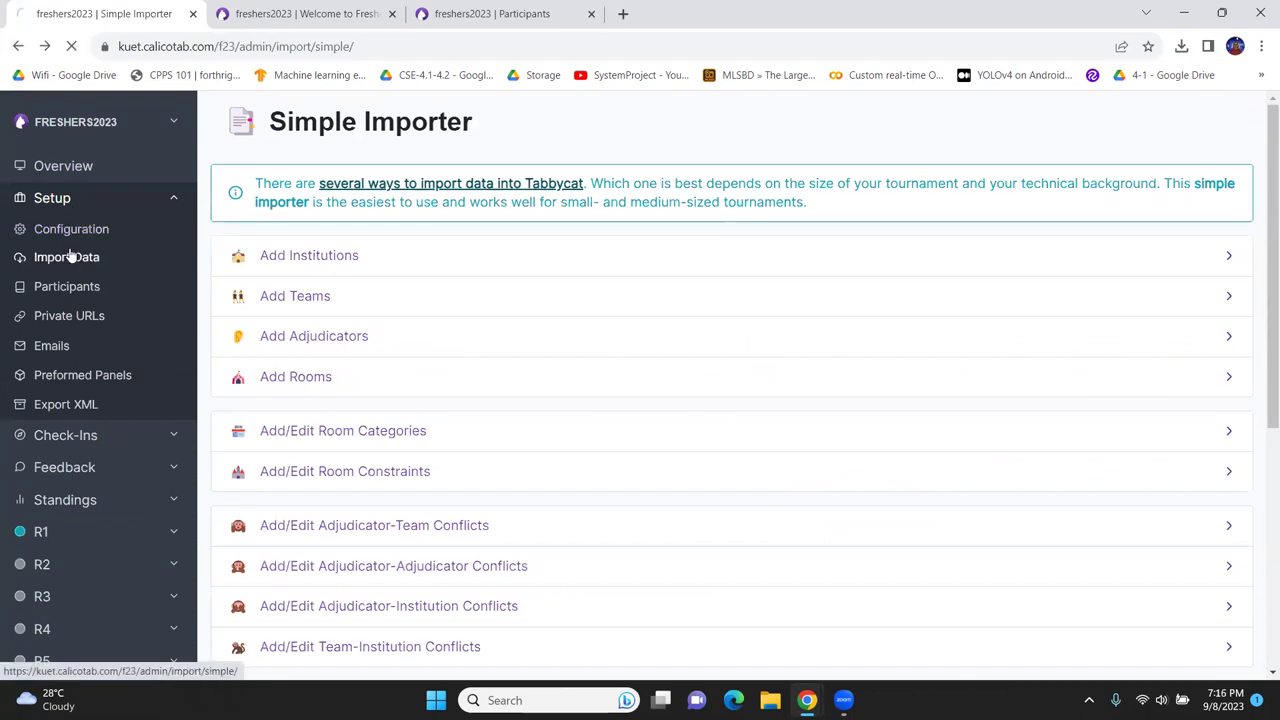
pyautogui.click(312, 258)
pyautogui.click(412, 344)
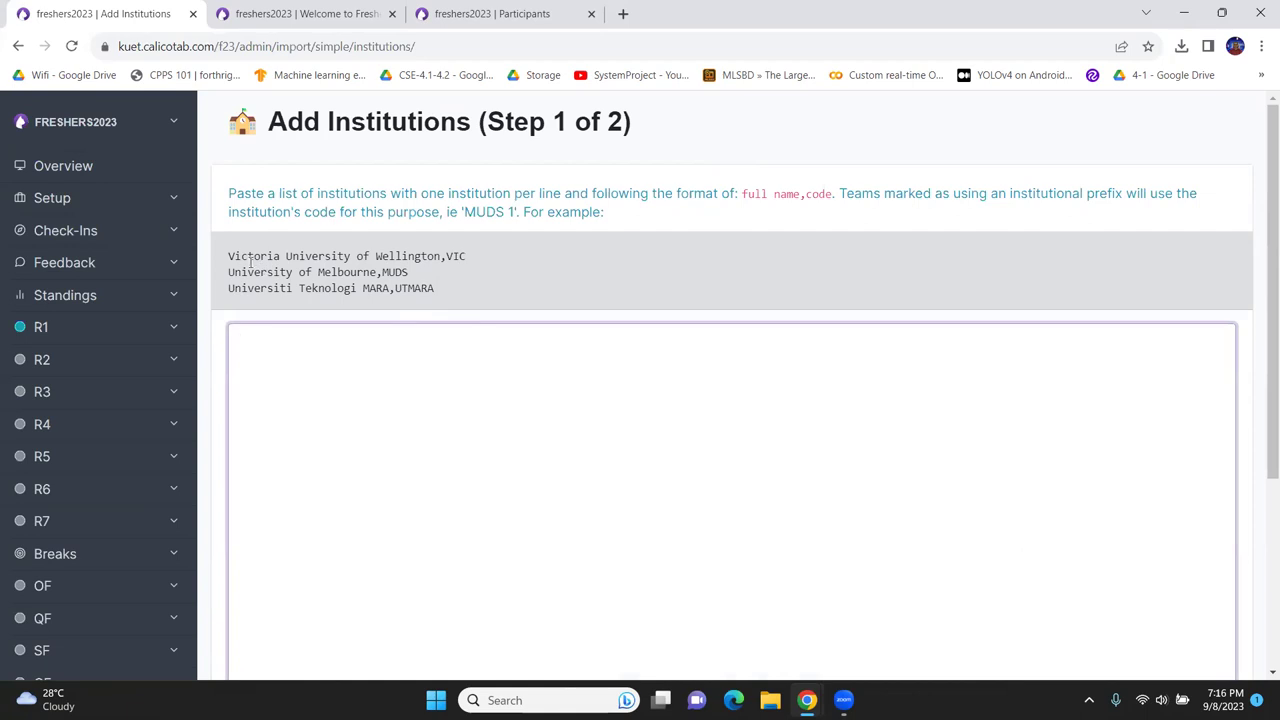
pyautogui.moveTo(236, 258); pyautogui.dragTo(470, 274)
pyautogui.click(440, 275)
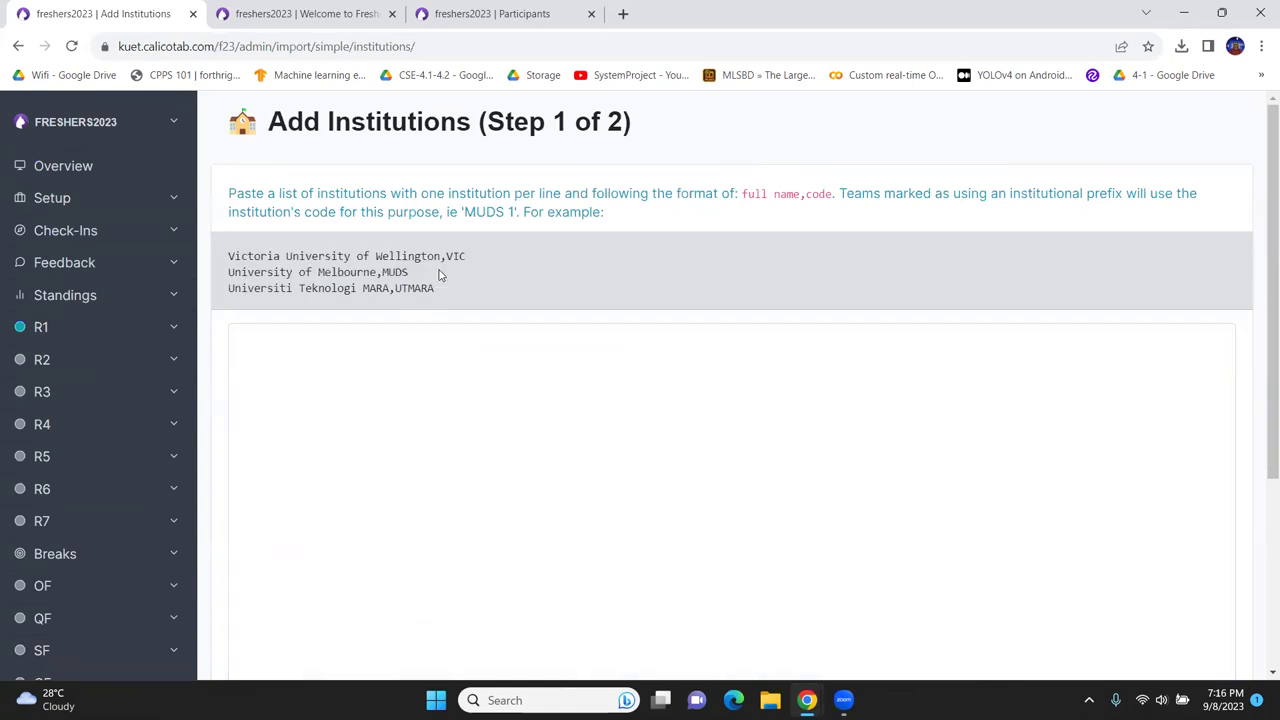
# - Enter Khulna University, KU as the first line of the institutions list
pyautogui.moveTo(222, 256); pyautogui.dragTo(481, 257)
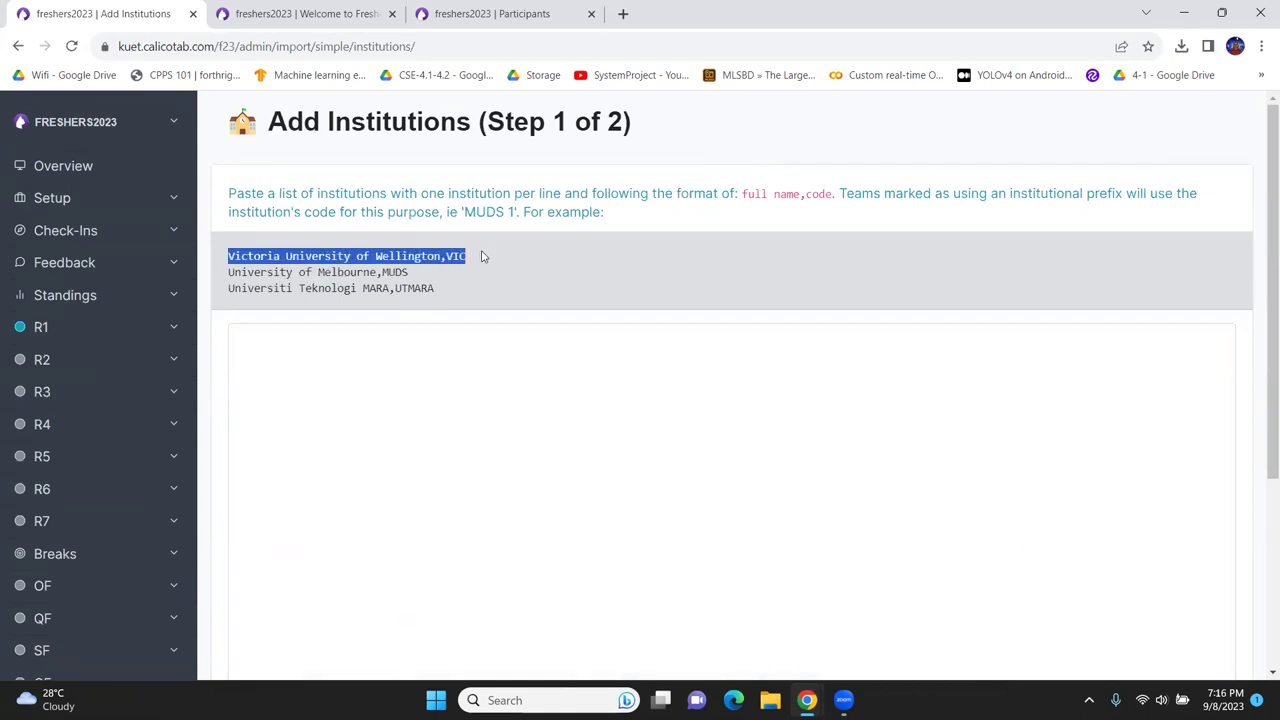
pyautogui.click(272, 345)
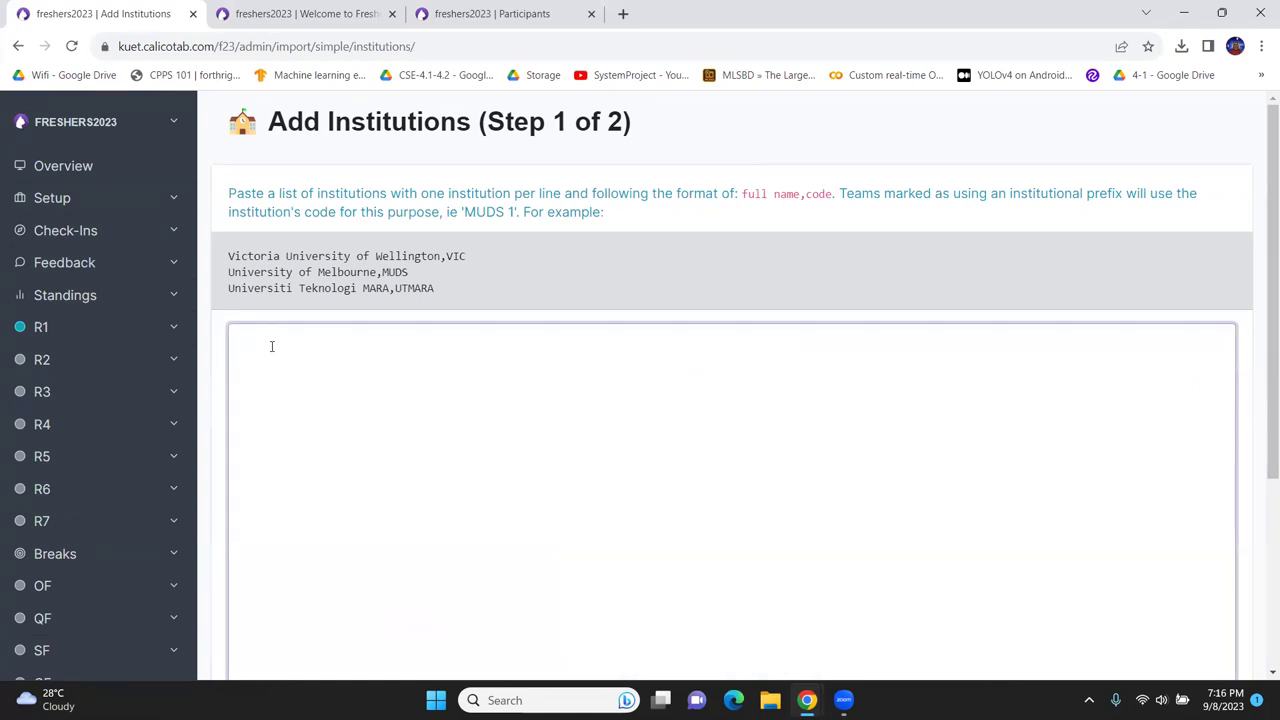
pyautogui.write('Khulna University, KU')
pyautogui.hotkey('shift', 'Left')
pyautogui.hotkey('shift', 'Left')
pyautogui.click(477, 377)
pyautogui.moveTo(349, 341); pyautogui.dragTo(229, 343)
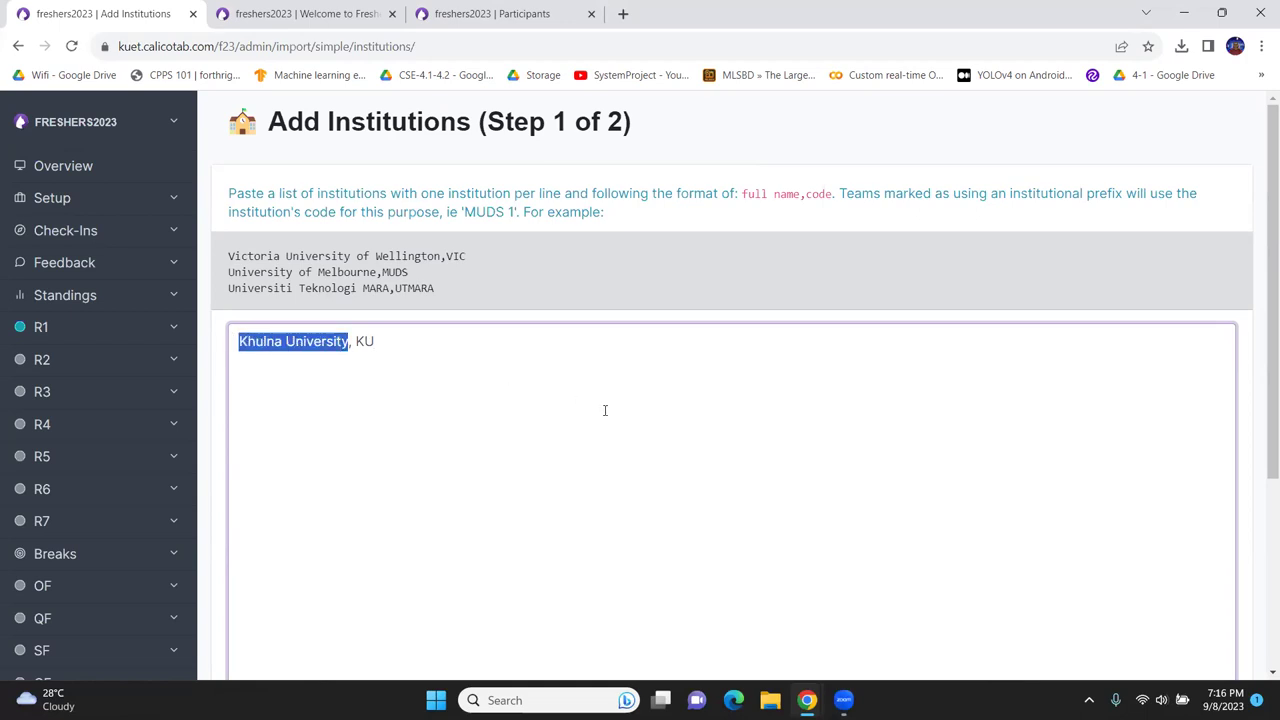
pyautogui.click(697, 405)
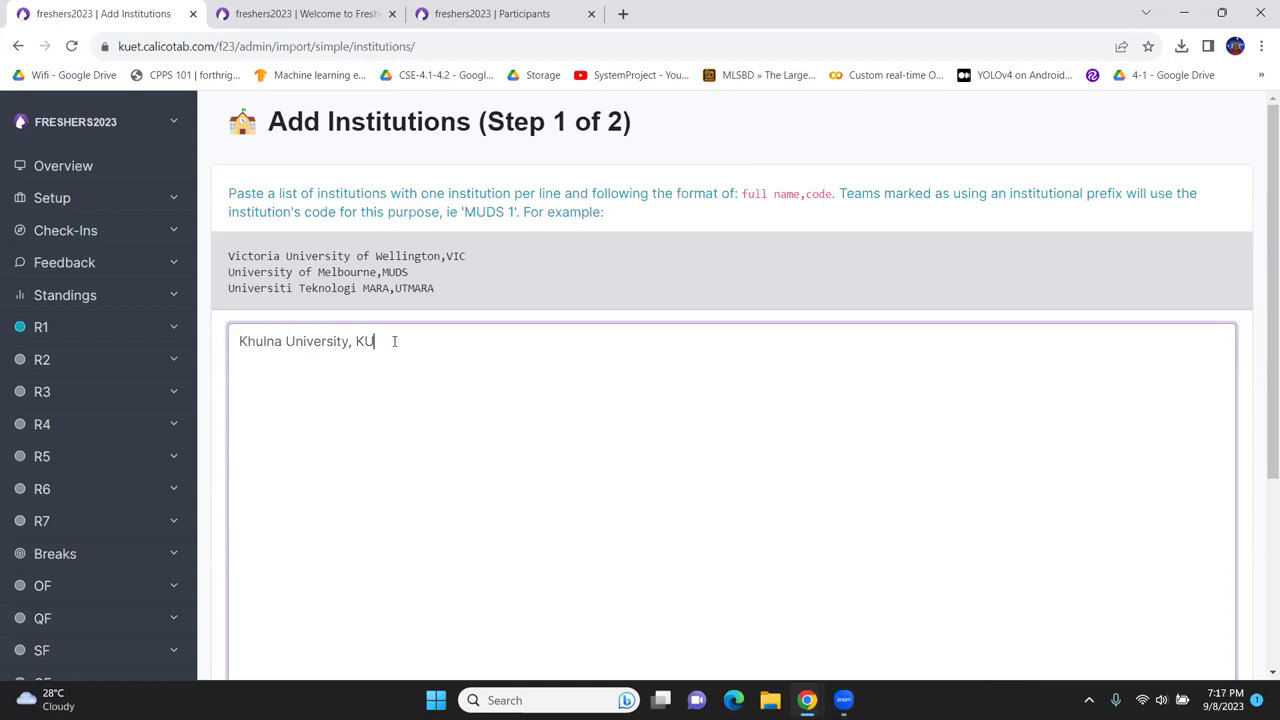
pyautogui.moveTo(394, 340); pyautogui.dragTo(192, 365)
pyautogui.moveTo(333, 341); pyautogui.dragTo(209, 370)
pyautogui.hotkey('ctrl', 'a')
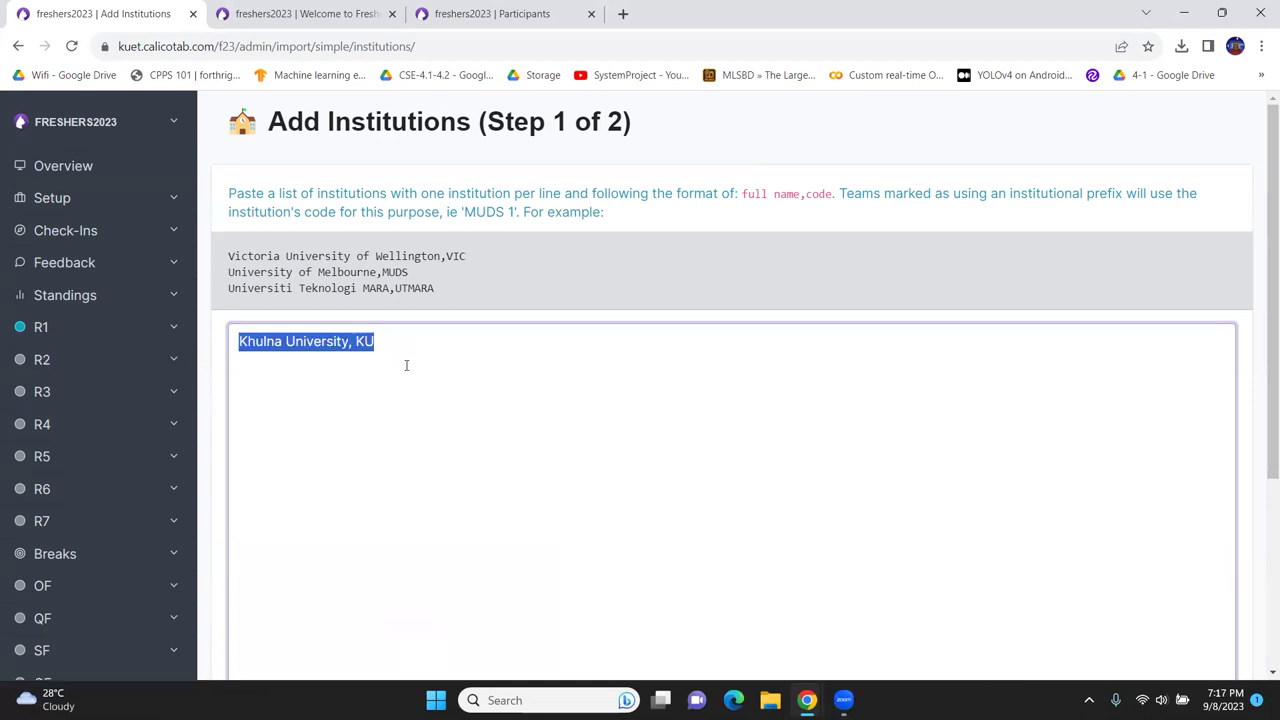
pyautogui.click(467, 360)
pyautogui.hotkey('ctrl', 'a')
pyautogui.hotkey('ctrl', 'c')
pyautogui.click(451, 362)
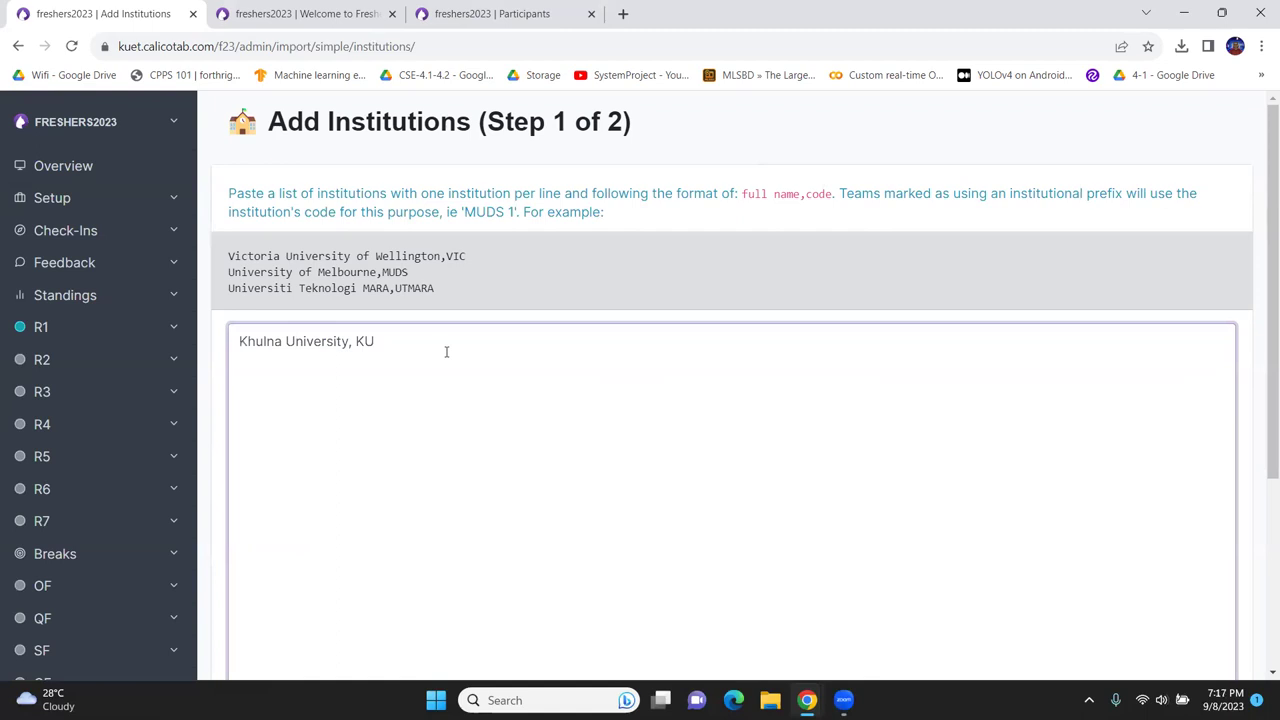
pyautogui.press('Return')
pyautogui.hotkey('ctrl', 'v')
pyautogui.press('BackSpace')
pyautogui.press('BackSpace')
pyautogui.press('BackSpace')
pyautogui.press('BackSpace')
pyautogui.press('BackSpace')
pyautogui.press('BackSpace')
pyautogui.press('BackSpace')
pyautogui.press('BackSpace')
pyautogui.press('BackSpace')
pyautogui.press('BackSpace')
pyautogui.hotkey('ctrl', 'z')
pyautogui.press('Left')
pyautogui.press('Left')
pyautogui.press('Left')
pyautogui.press('Left')
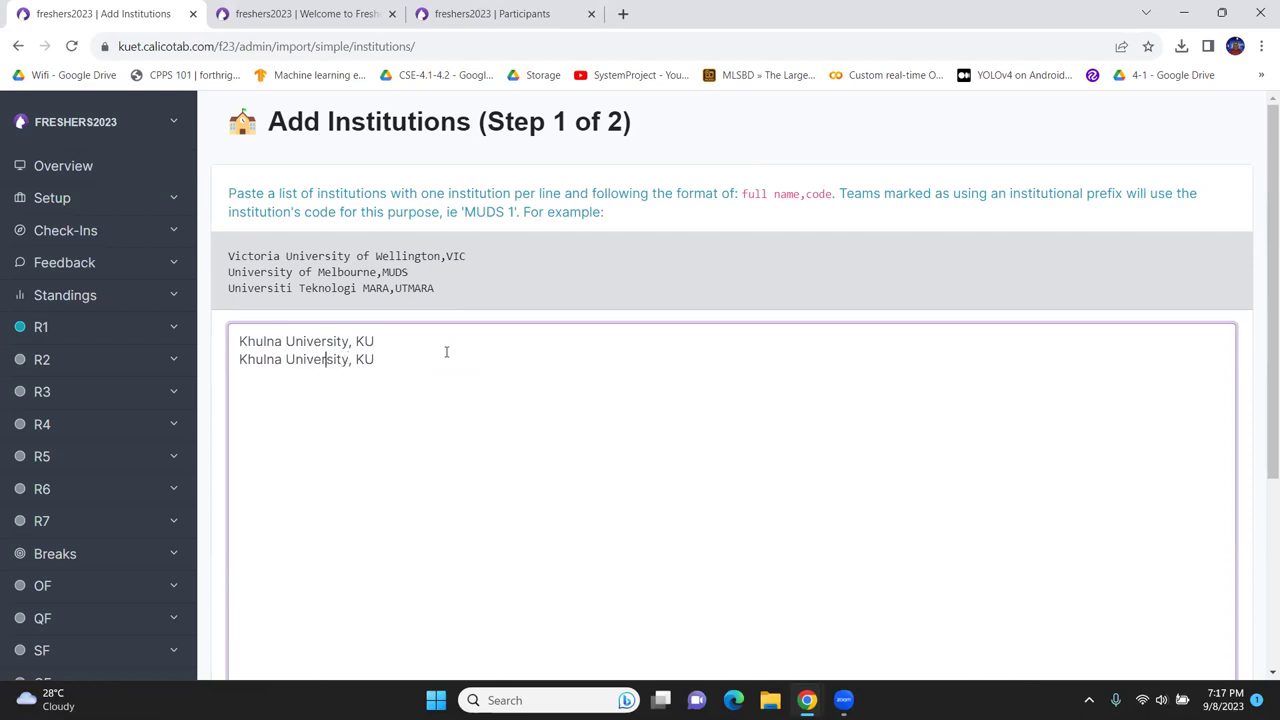
pyautogui.press('BackSpace')
pyautogui.press('BackSpace')
pyautogui.press('BackSpace')
pyautogui.press('BackSpace')
pyautogui.press('BackSpace')
pyautogui.press('BackSpace')
pyautogui.press('BackSpace')
pyautogui.press('BackSpace')
pyautogui.press('BackSpace')
pyautogui.press('BackSpace')
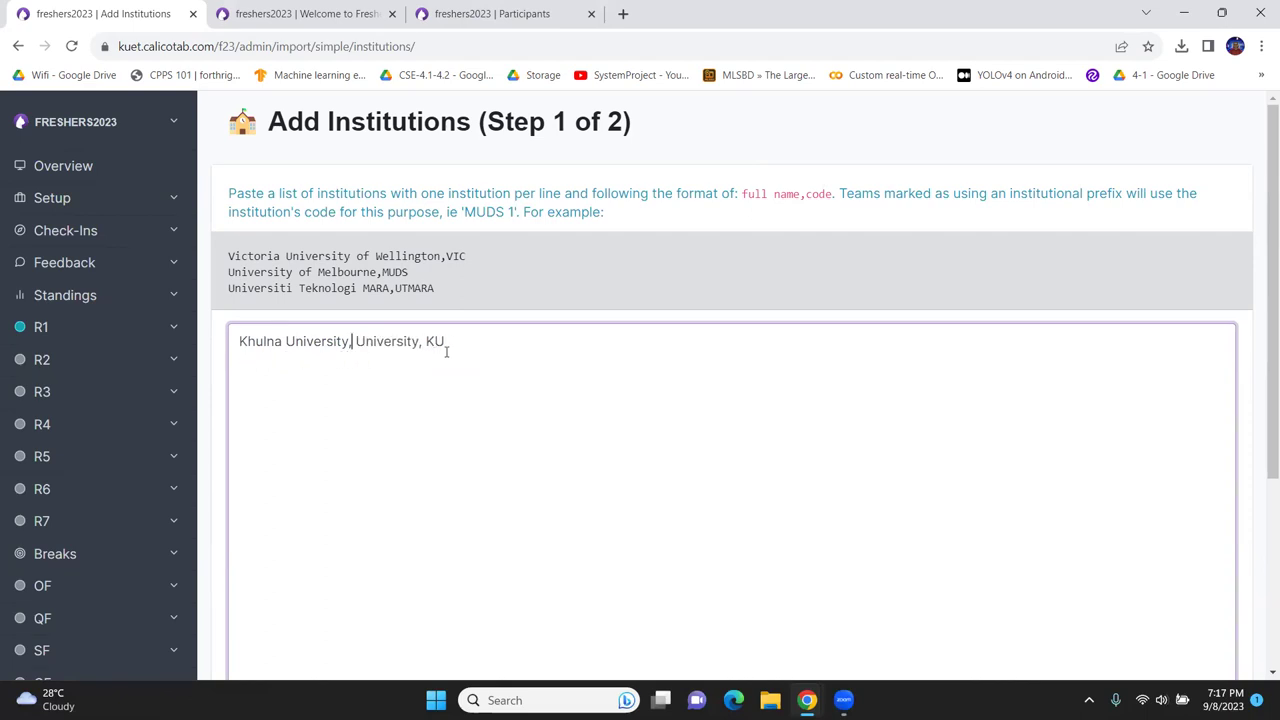
pyautogui.hotkey('ctrl', 'z')
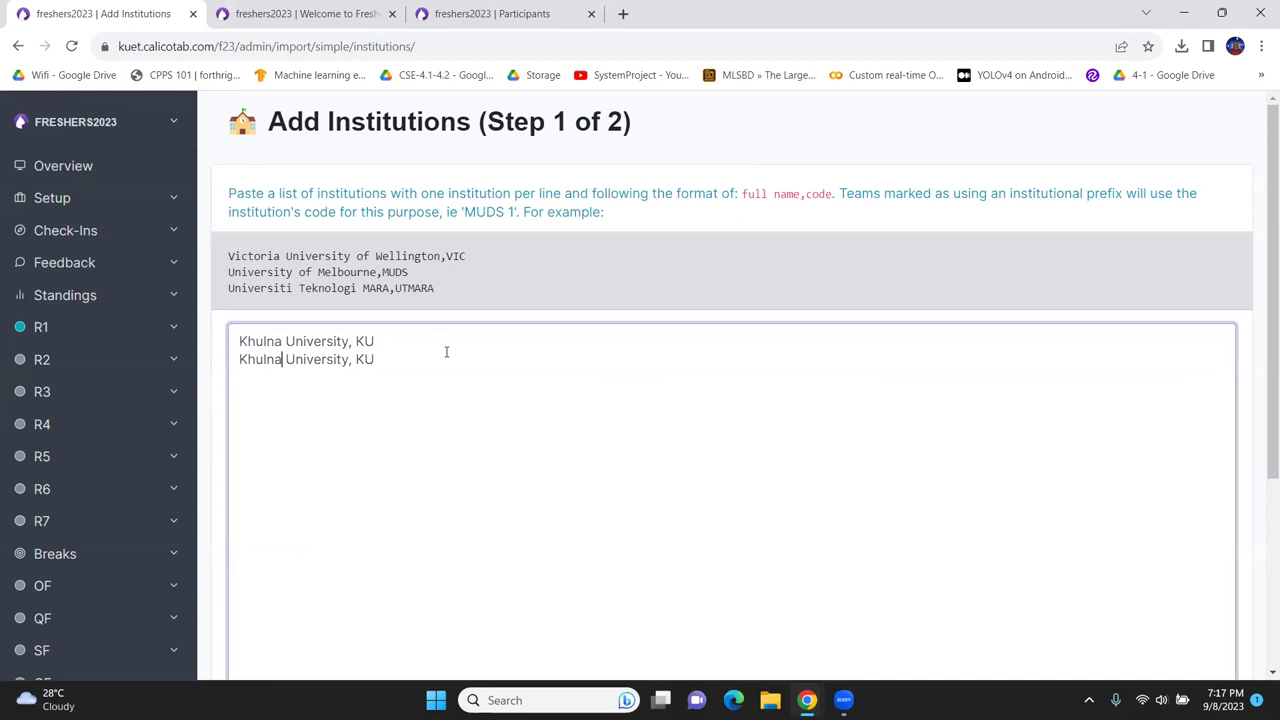
pyautogui.press('End')
pyautogui.press('BackSpace')
pyautogui.press('BackSpace')
pyautogui.press('BackSpace')
pyautogui.press('BackSpace')
pyautogui.press('BackSpace')
pyautogui.press('BackSpace')
pyautogui.press('BackSpace')
pyautogui.press('BackSpace')
pyautogui.press('BackSpace')
pyautogui.press('BackSpace')
pyautogui.press('BackSpace')
pyautogui.press('BackSpace')
pyautogui.press('BackSpace')
pyautogui.press('BackSpace')
pyautogui.press('BackSpace')
pyautogui.press('BackSpace')
pyautogui.press('BackSpace')
pyautogui.press('BackSpace')
# - Add Dhaka University, DU as the second line of the list and save all institutions
pyautogui.write('D')
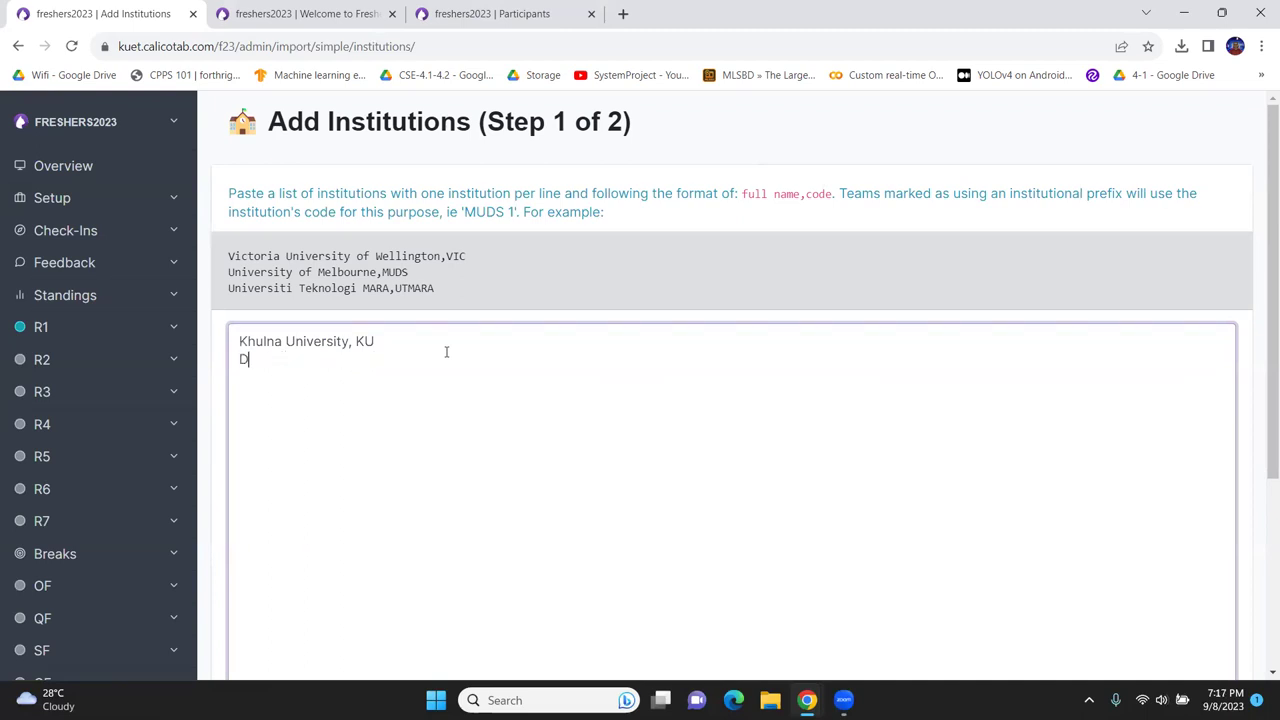
pyautogui.write('haka University, DU')
pyautogui.scroll(-3, 480, 352)
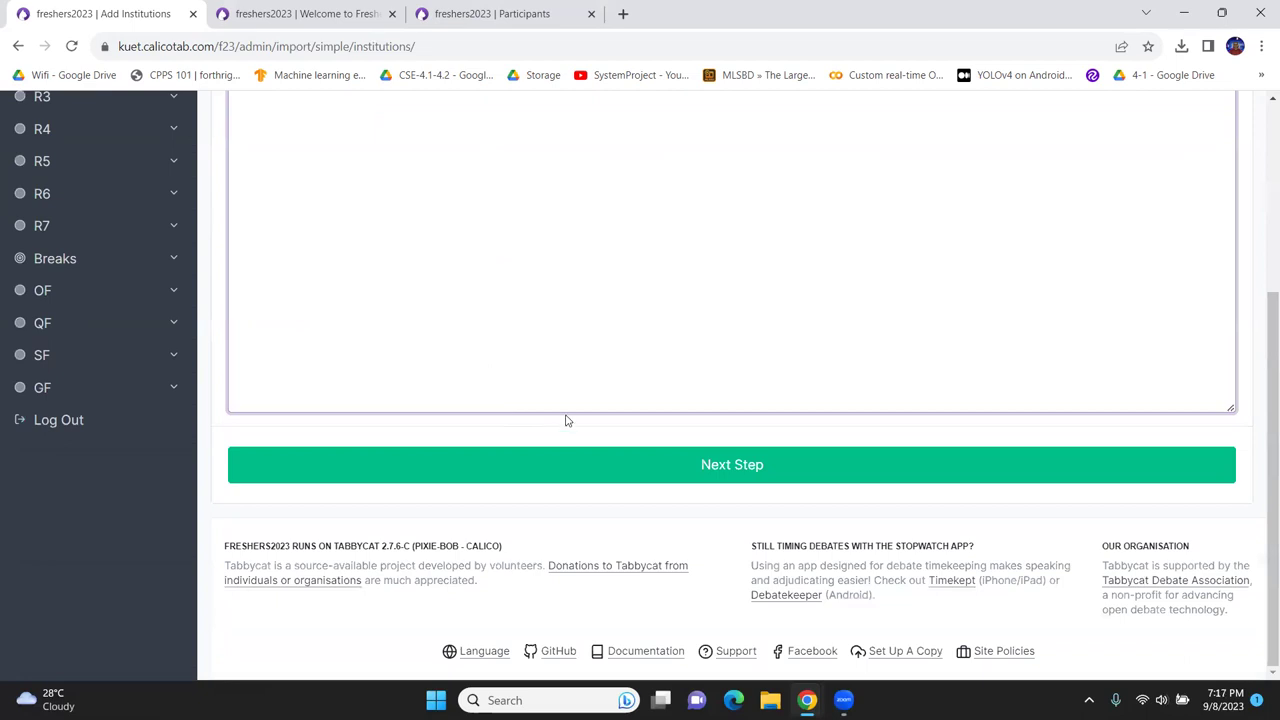
pyautogui.click(600, 468)
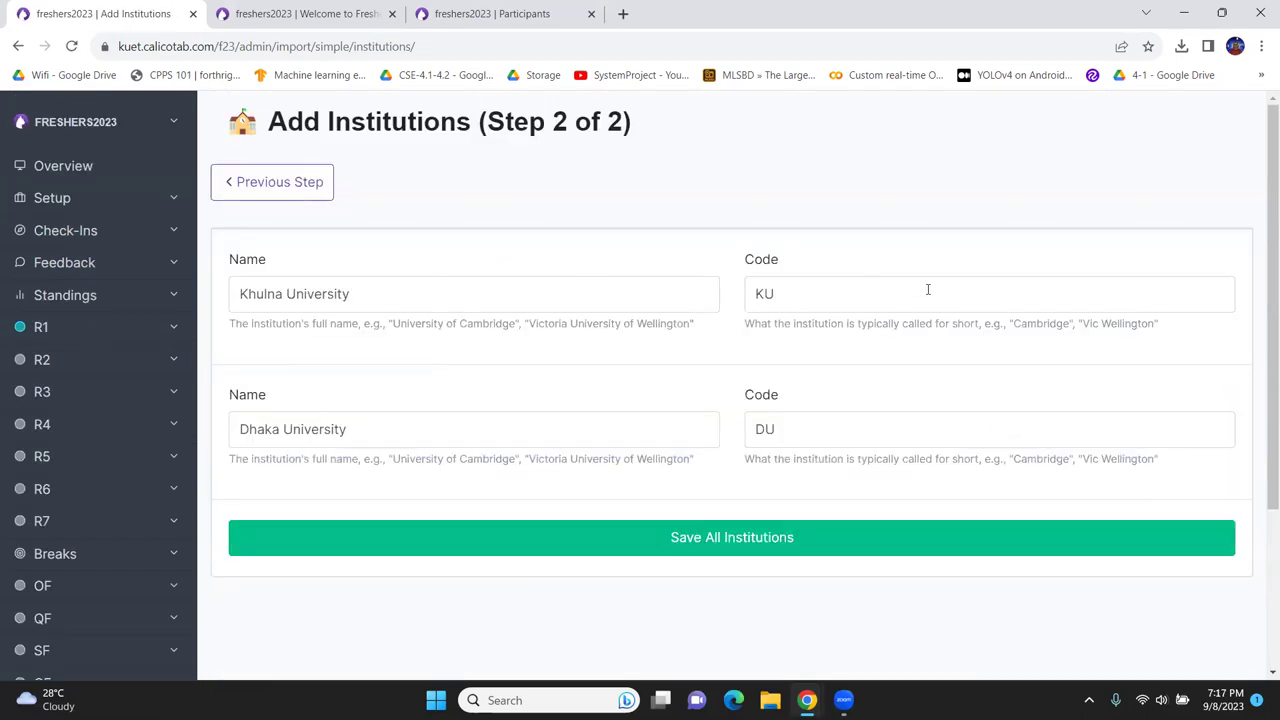
pyautogui.click(759, 540)
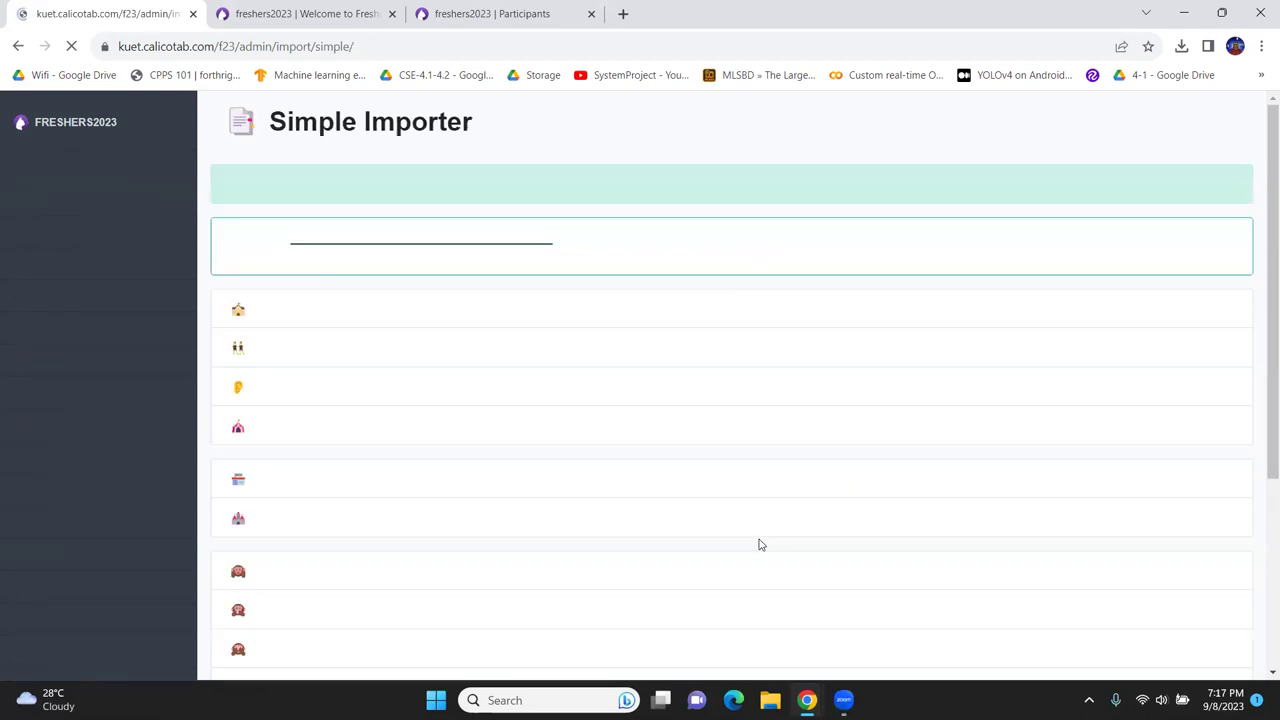
# - Start adding teams, with 2 new teams each for Dhaka University and Khulna University, and proceed to the team details
pyautogui.click(343, 352)
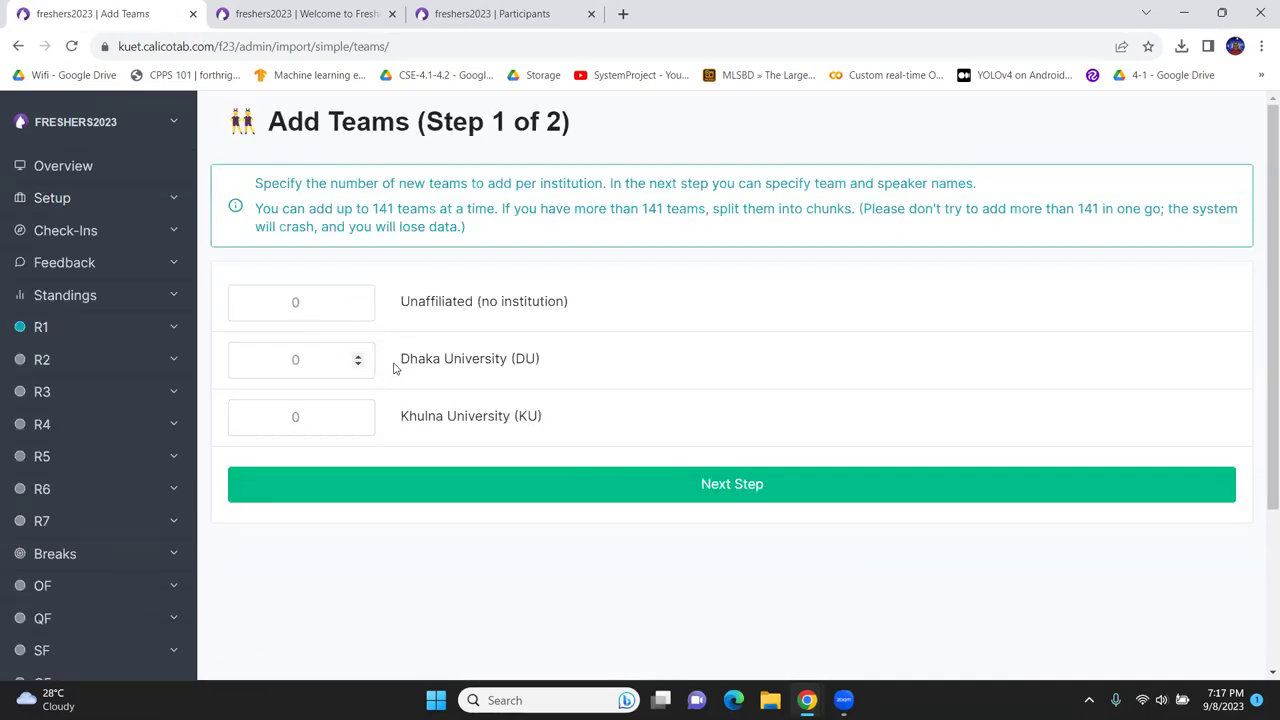
pyautogui.click(296, 360)
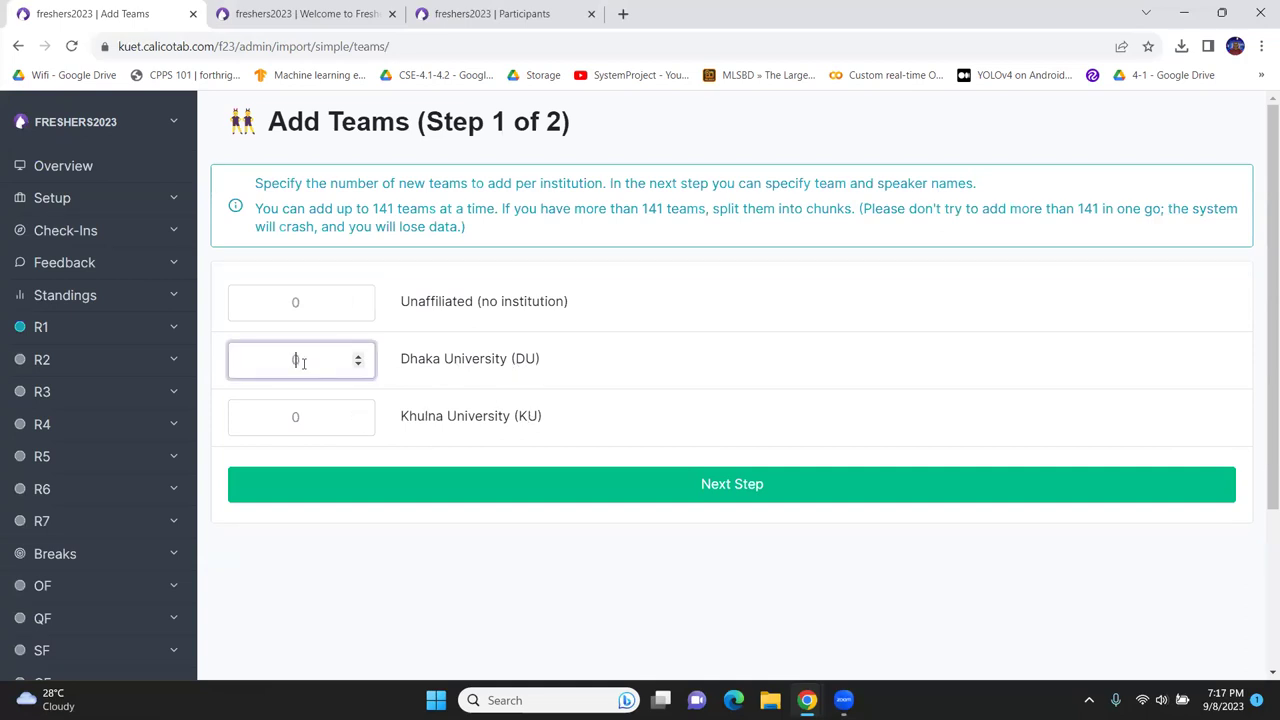
pyautogui.write('2')
pyautogui.click(320, 415)
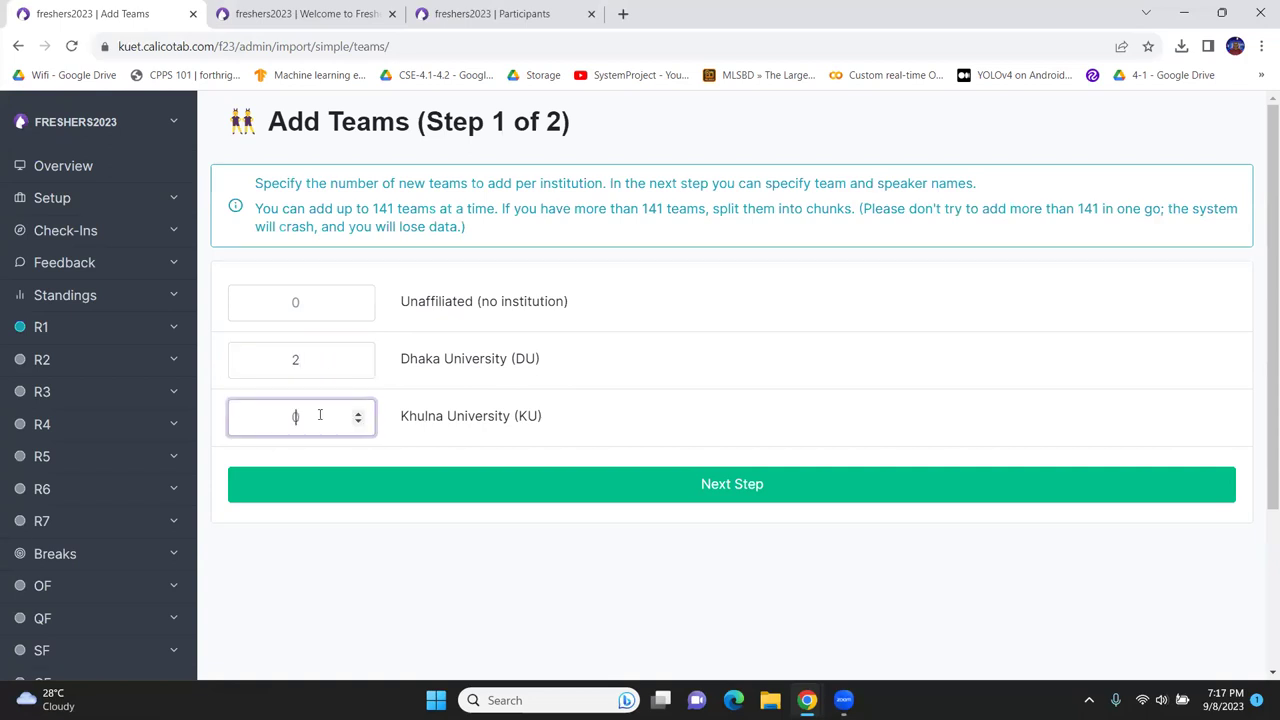
pyautogui.click(466, 489)
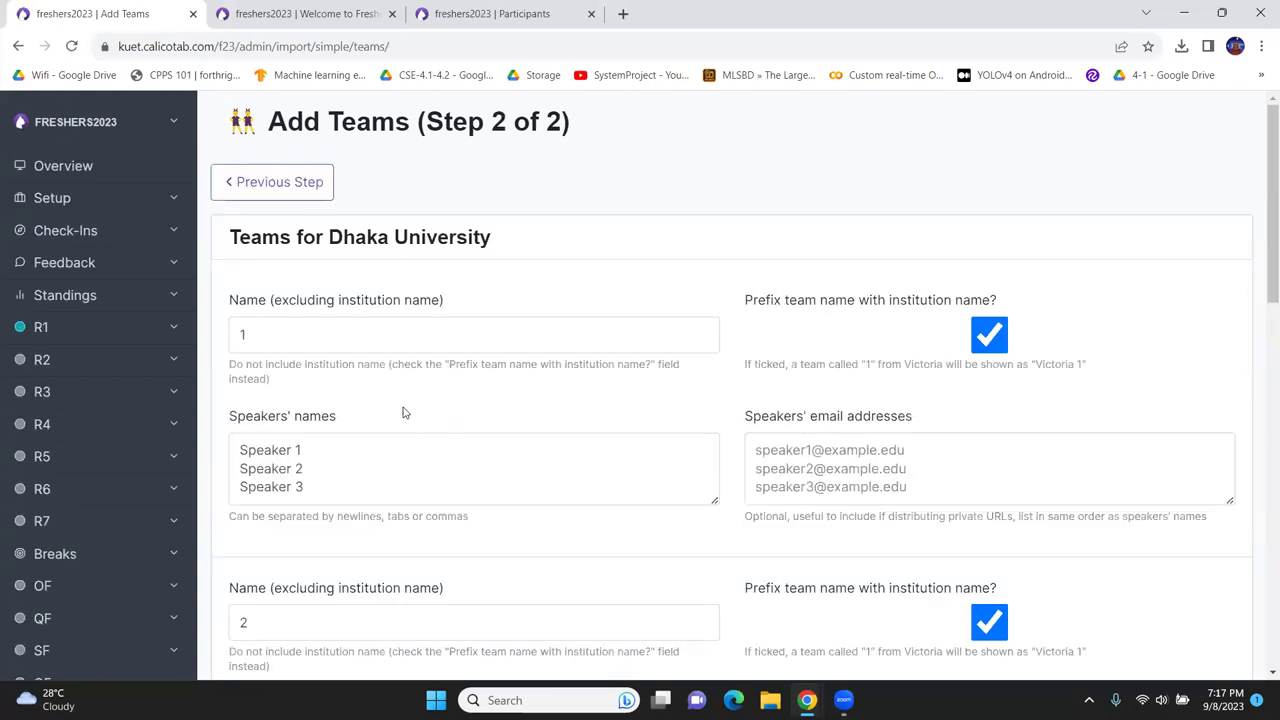
# - Examine the name, institution prefix and speaker fields of the new Dhaka University teams
pyautogui.scroll(-1, 276, 245)
pyautogui.click(276, 245)
pyautogui.hotkey('ctrl', 'a')
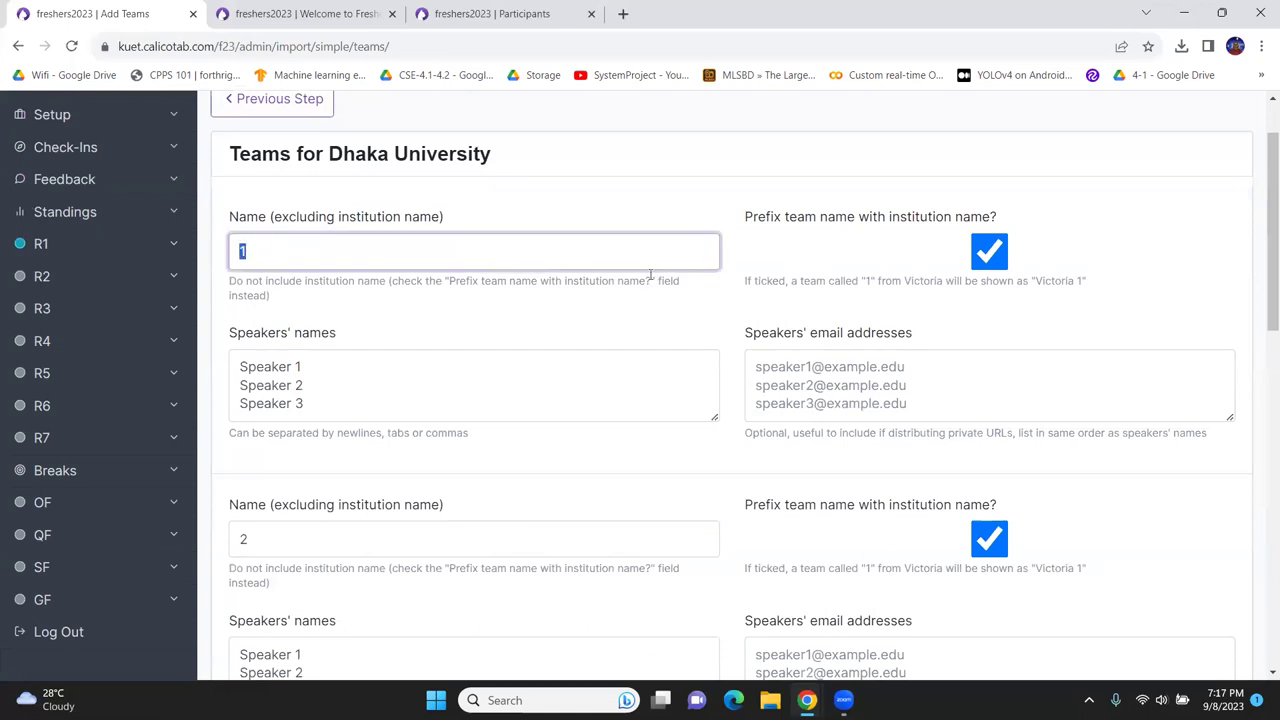
pyautogui.scroll(-1, 346, 303)
pyautogui.scroll(2, 820, 206)
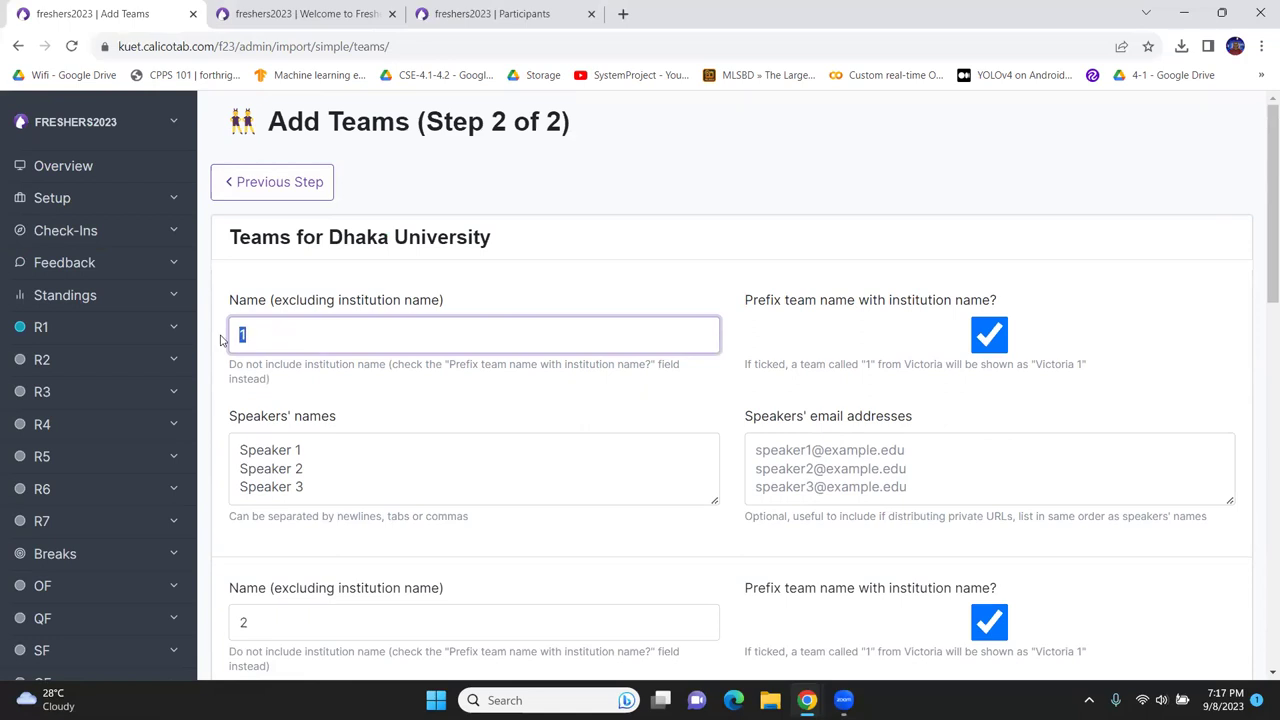
pyautogui.scroll(-2, 900, 457)
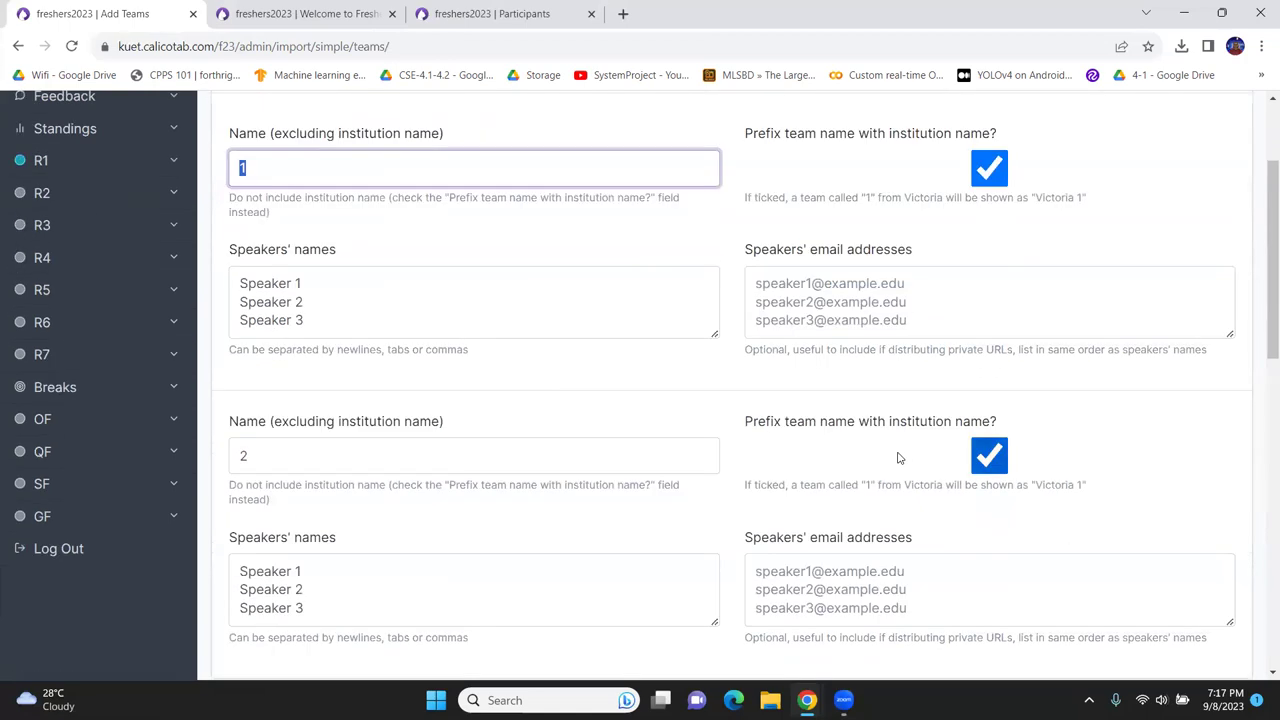
pyautogui.scroll(1, 1005, 220)
pyautogui.click(990, 250)
pyautogui.click(298, 247)
pyautogui.doubleClick(243, 253)
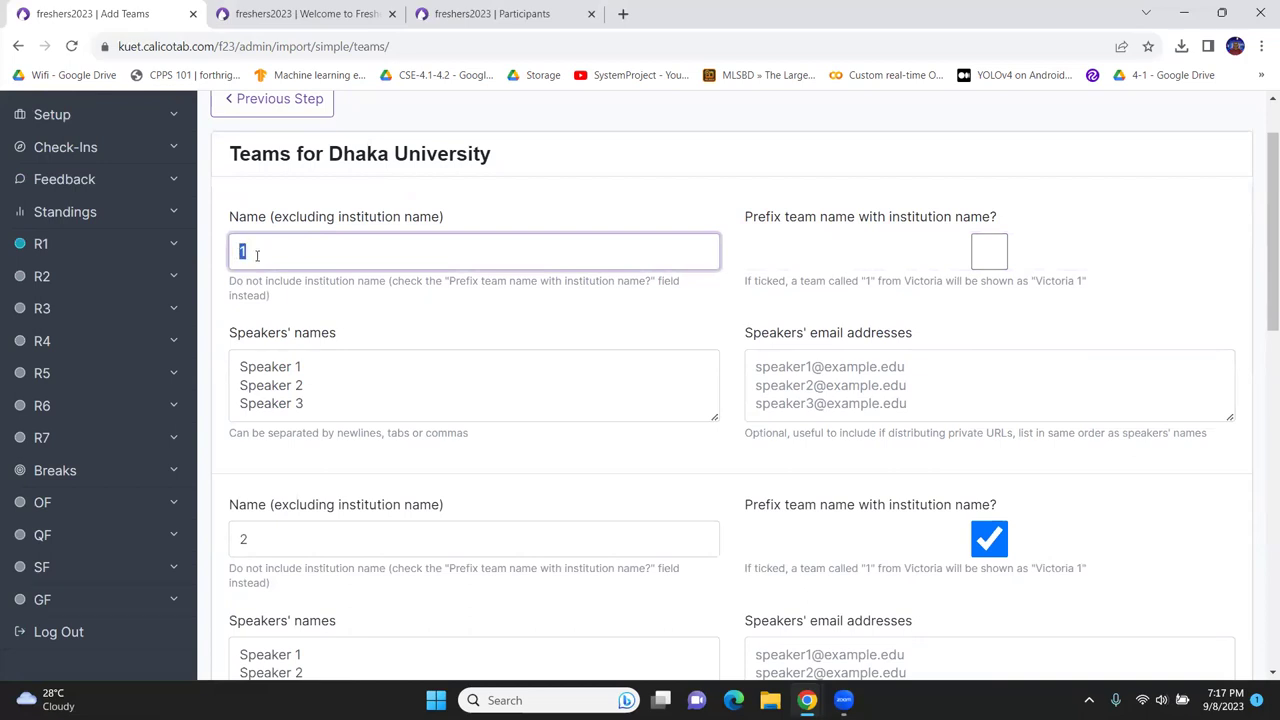
pyautogui.click(988, 251)
# - Check the team entries of both universities and save all teams with their default names and speakers
pyautogui.scroll(-1, 838, 295)
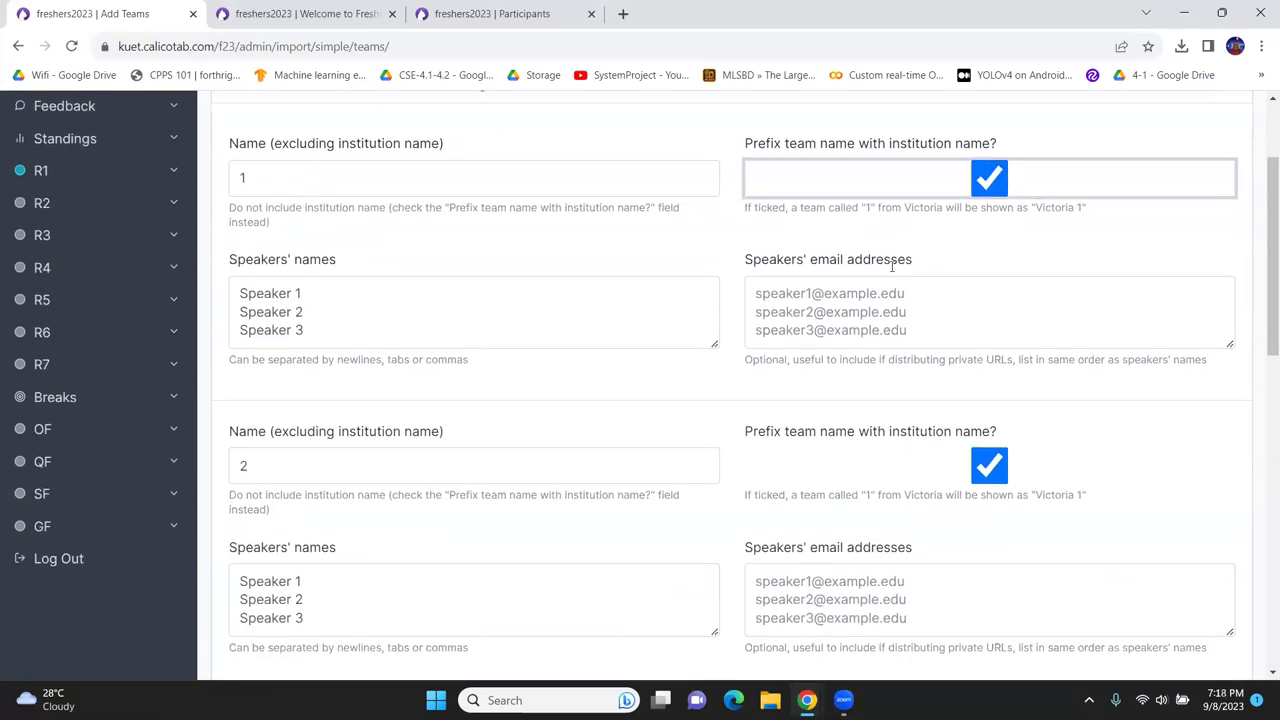
pyautogui.scroll(-5, 838, 295)
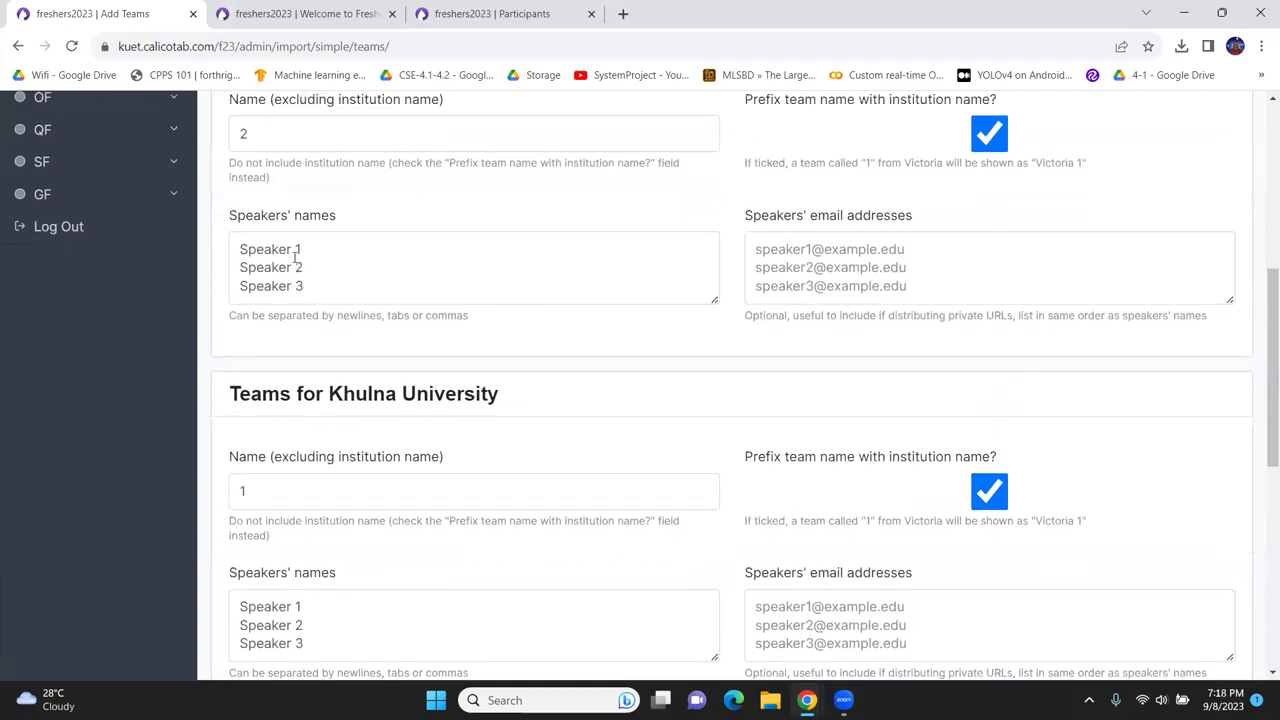
pyautogui.scroll(-4, 443, 343)
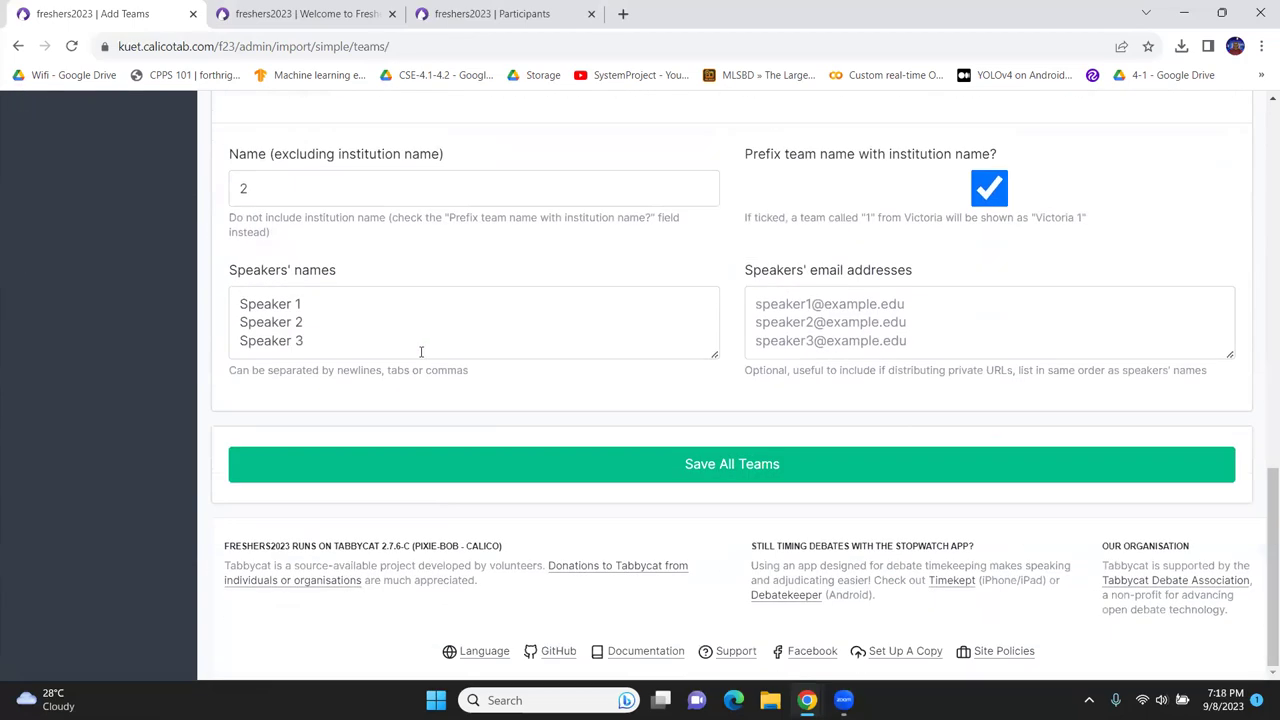
pyautogui.scroll(1, 620, 483)
pyautogui.scroll(-2, 700, 460)
pyautogui.click(748, 464)
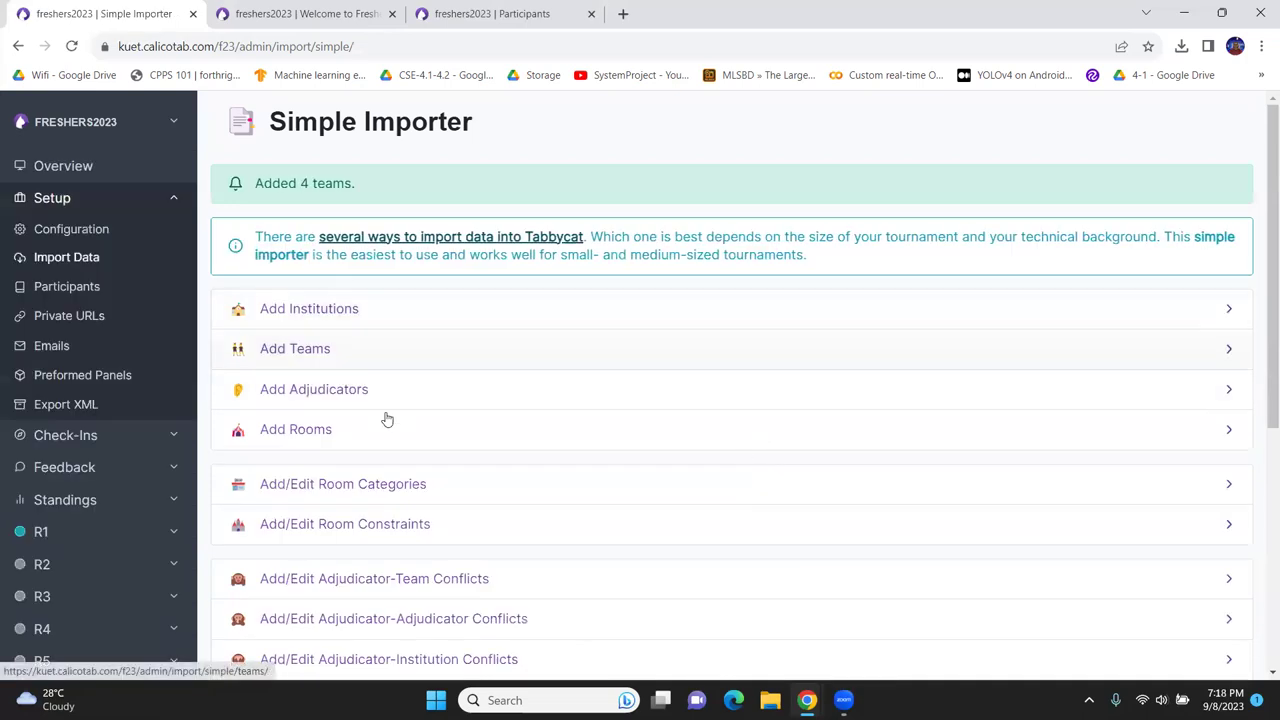
# - Add 3 unaffiliated adjudicators and save them with their default names and 5.5 ratings
pyautogui.click(347, 404)
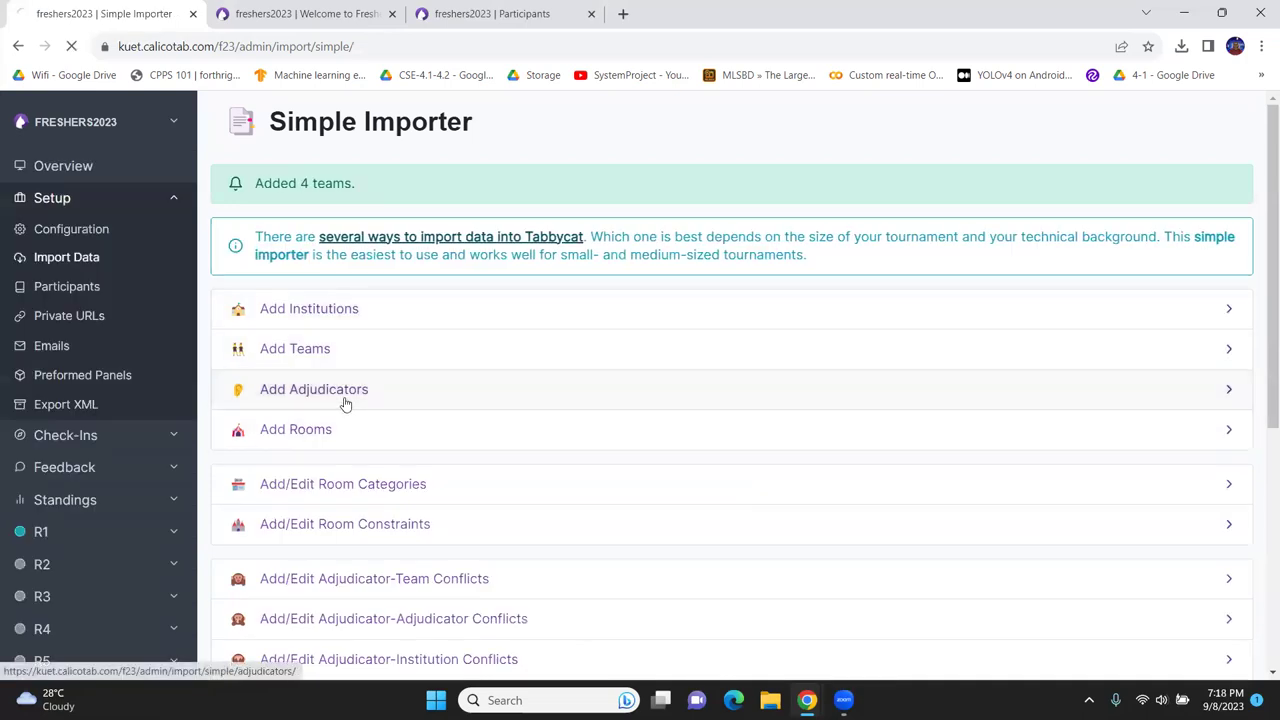
pyautogui.click(296, 361)
pyautogui.click(320, 306)
pyautogui.write('2')
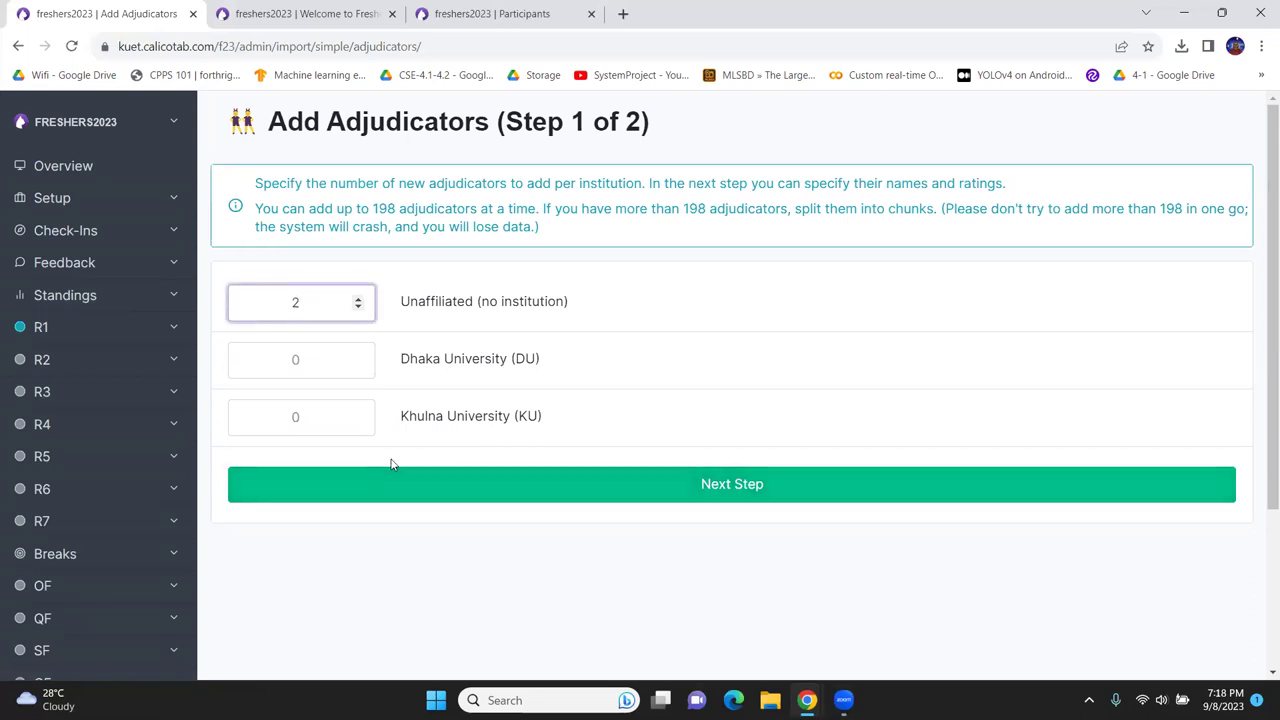
pyautogui.click(404, 483)
pyautogui.scroll(-3, 388, 207)
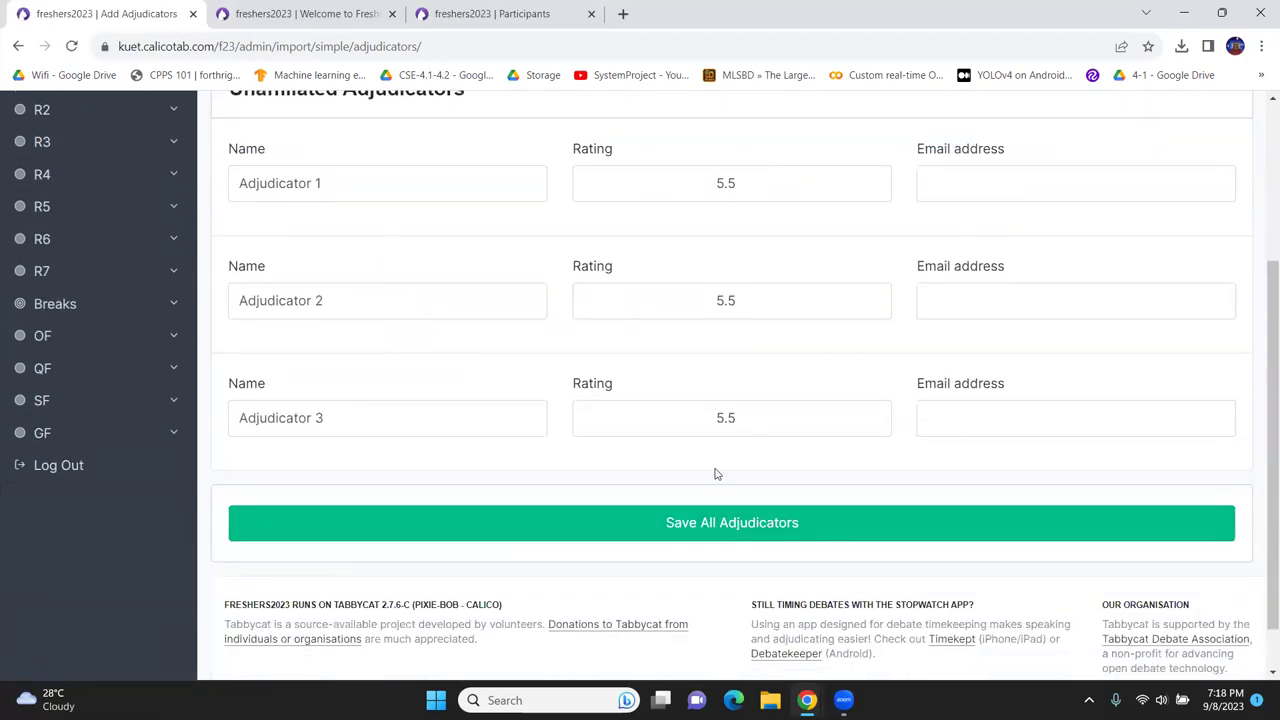
pyautogui.click(698, 532)
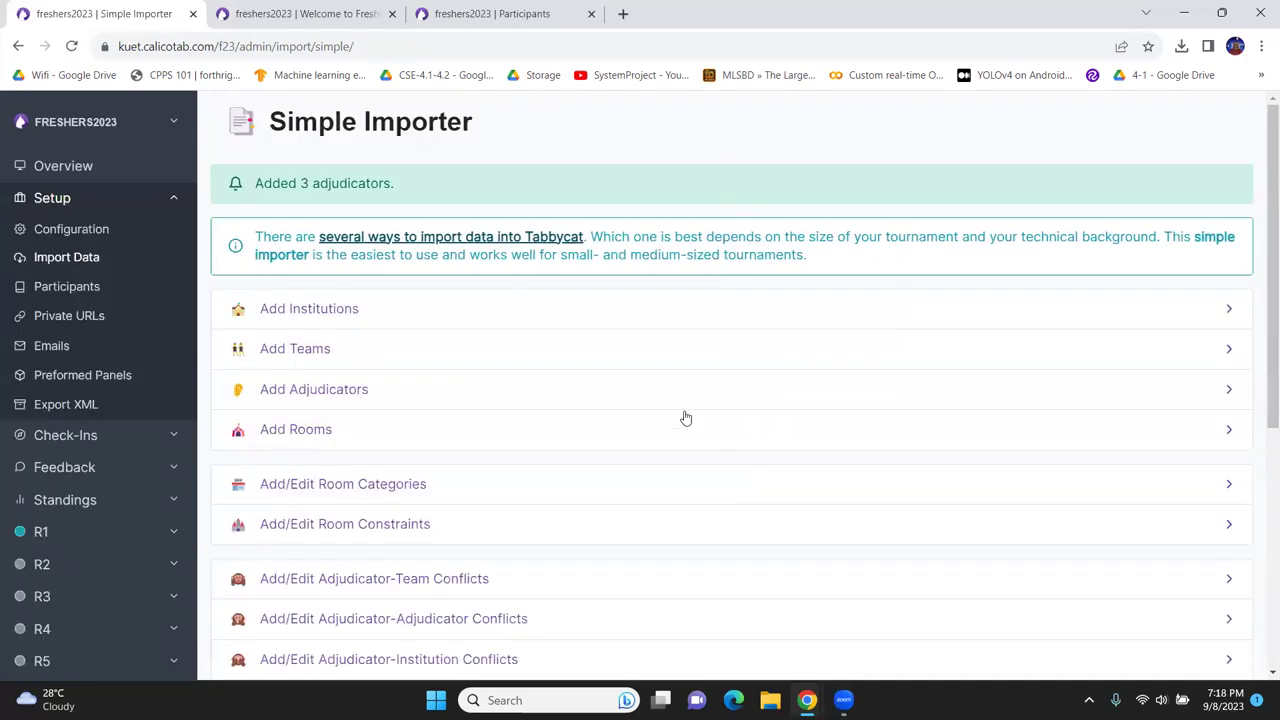
# - Open the Add Rooms form and copy the example line Room 140,200 into the room list
pyautogui.scroll(-1, 360, 303)
pyautogui.click(318, 350)
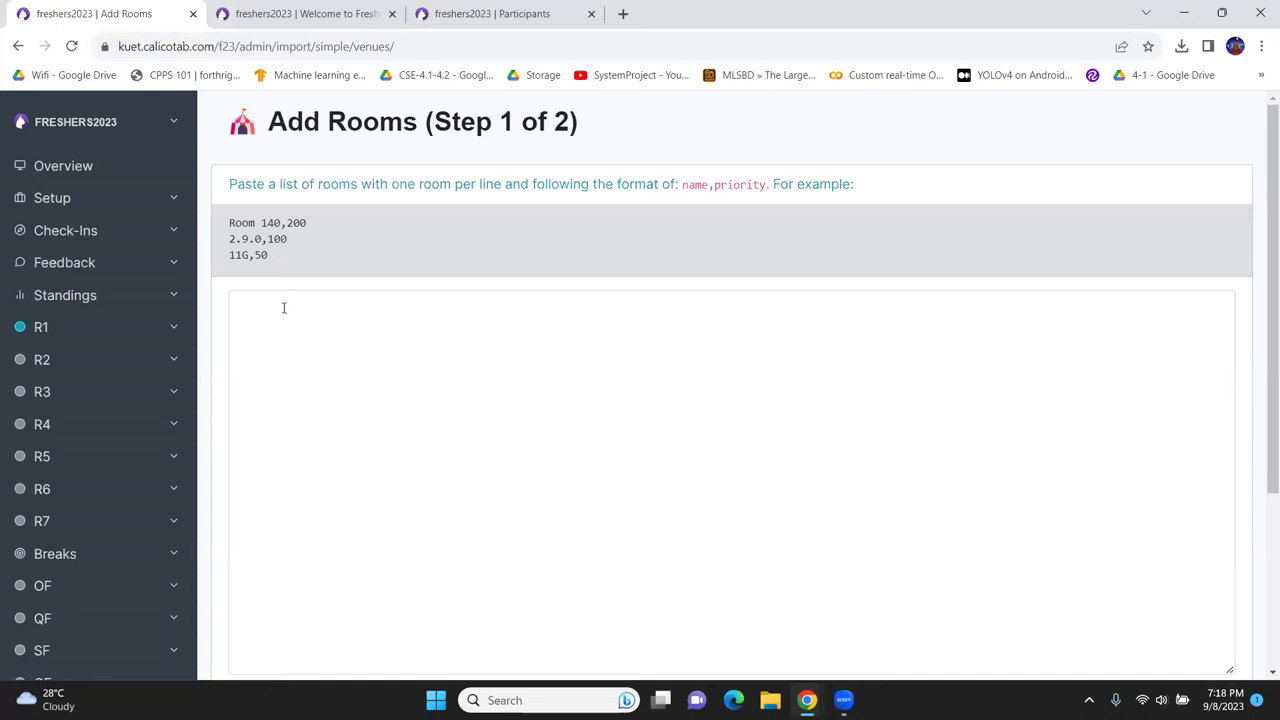
pyautogui.click(283, 313)
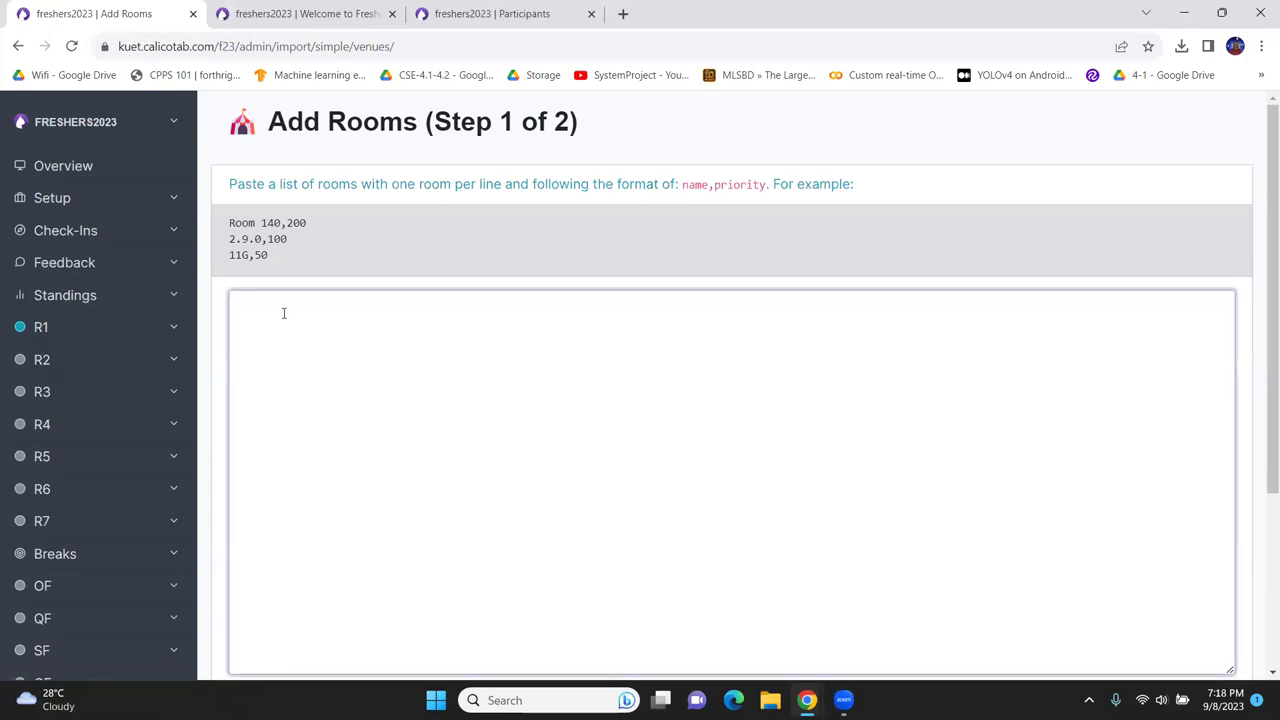
pyautogui.moveTo(330, 223); pyautogui.dragTo(229, 226)
pyautogui.hotkey('ctrl', 'c')
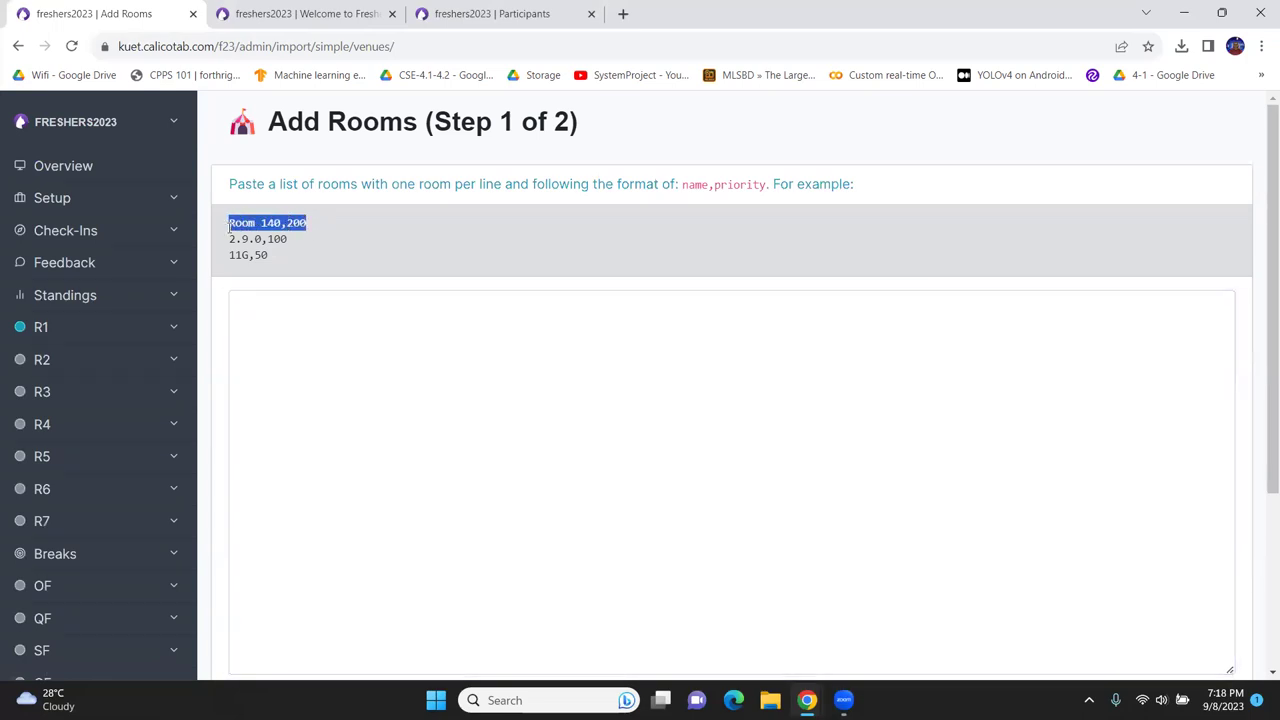
pyautogui.click(274, 310)
pyautogui.hotkey('ctrl', 'v')
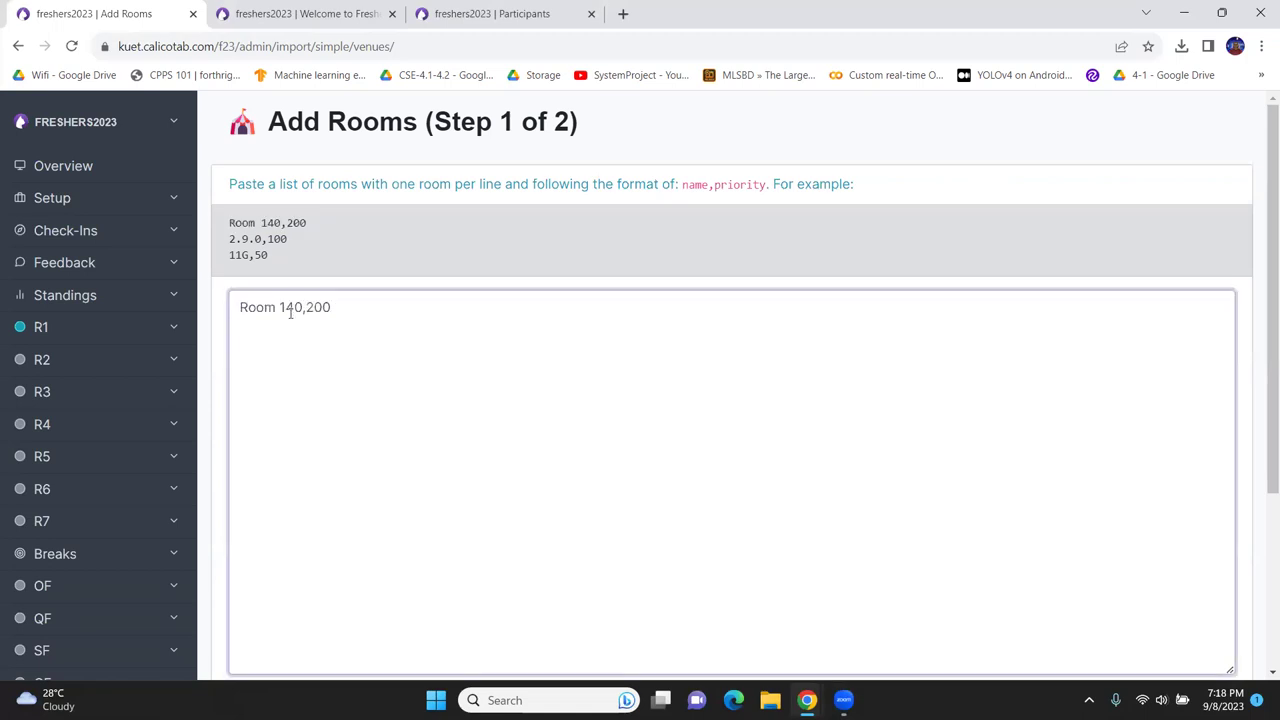
# - Duplicate the room line below the first one and change the copy to Room 141,100
pyautogui.moveTo(331, 308); pyautogui.dragTo(306, 308)
pyautogui.click(352, 311)
pyautogui.hotkey('ctrl', 'a')
pyautogui.hotkey('ctrl', 'c')
pyautogui.press('Right')
pyautogui.press('Return')
pyautogui.hotkey('ctrl', 'v')
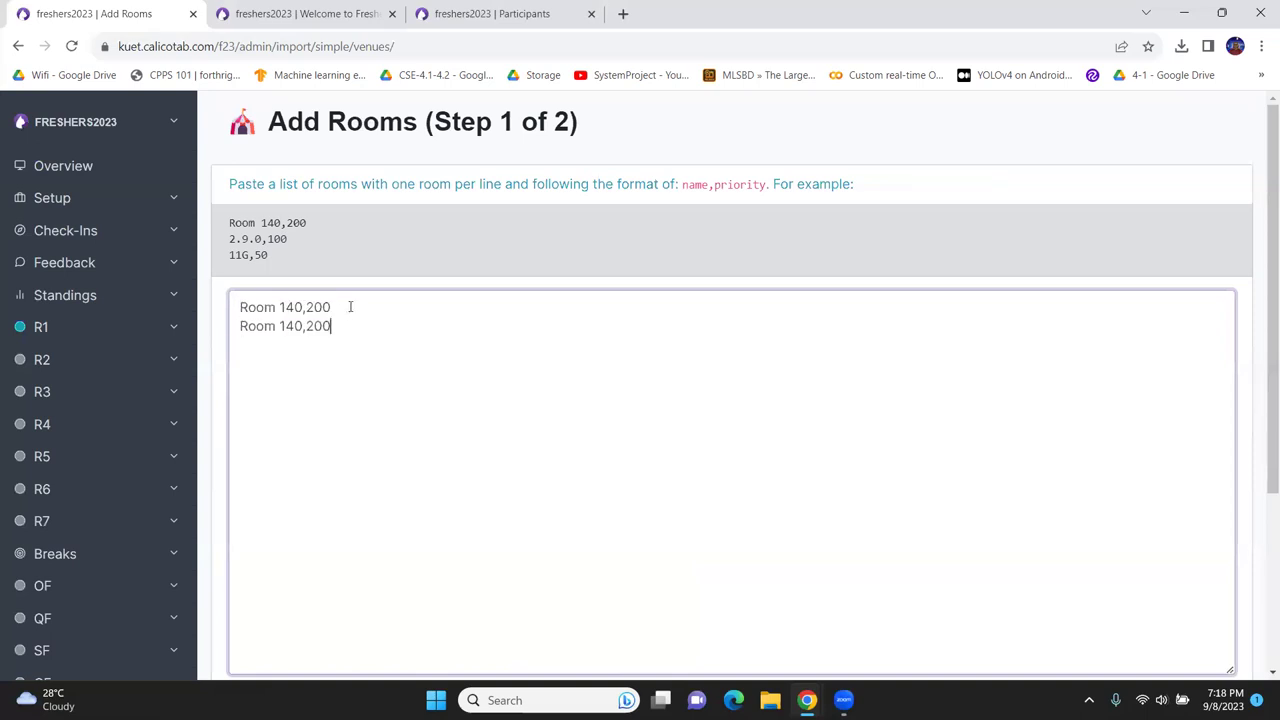
pyautogui.press('Left')
pyautogui.press('BackSpace')
pyautogui.write('1')
pyautogui.moveTo(351, 310)
pyautogui.mouseDown()
pyautogui.moveTo(226, 309)
pyautogui.moveTo(302, 326)
pyautogui.moveTo(304, 308)
pyautogui.moveTo(240, 308)
pyautogui.moveTo(363, 316)
pyautogui.mouseUp()
pyautogui.click(357, 306)
pyautogui.write('1')
pyautogui.click(241, 308)
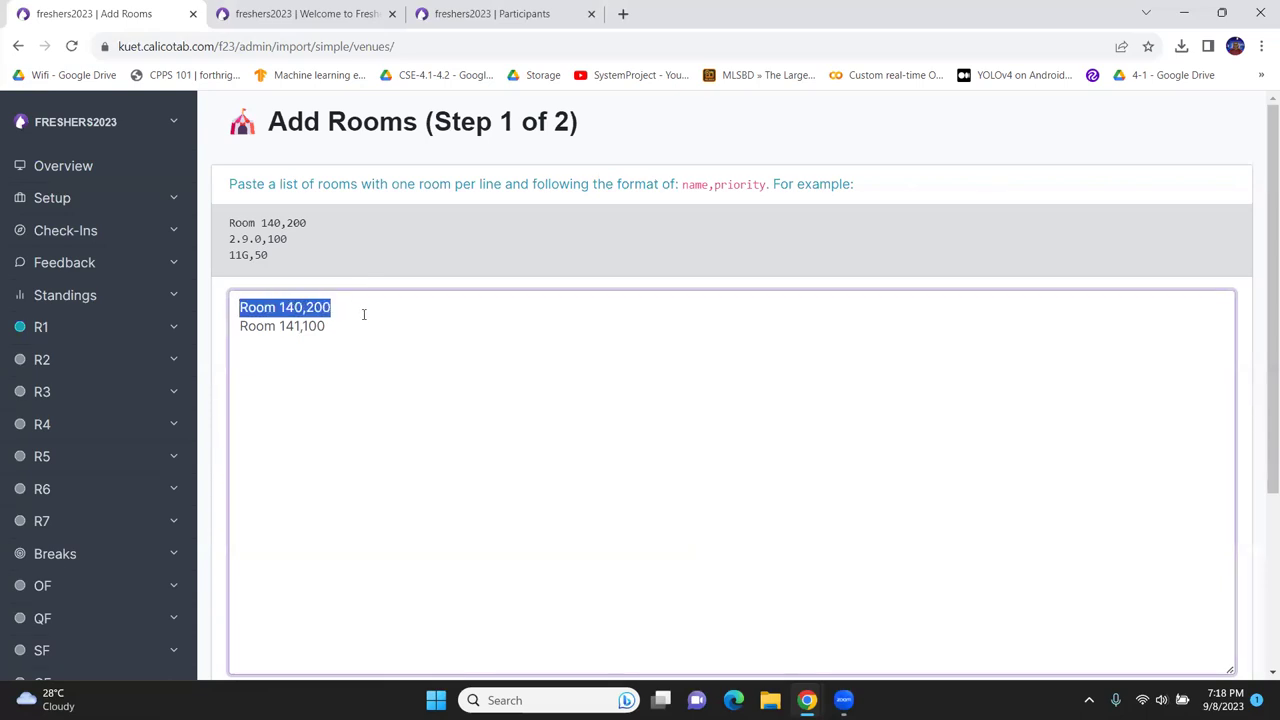
# - Change Room 140's priority to 100 in the room list and add a space after the comma in both lines
pyautogui.moveTo(333, 333); pyautogui.dragTo(241, 328)
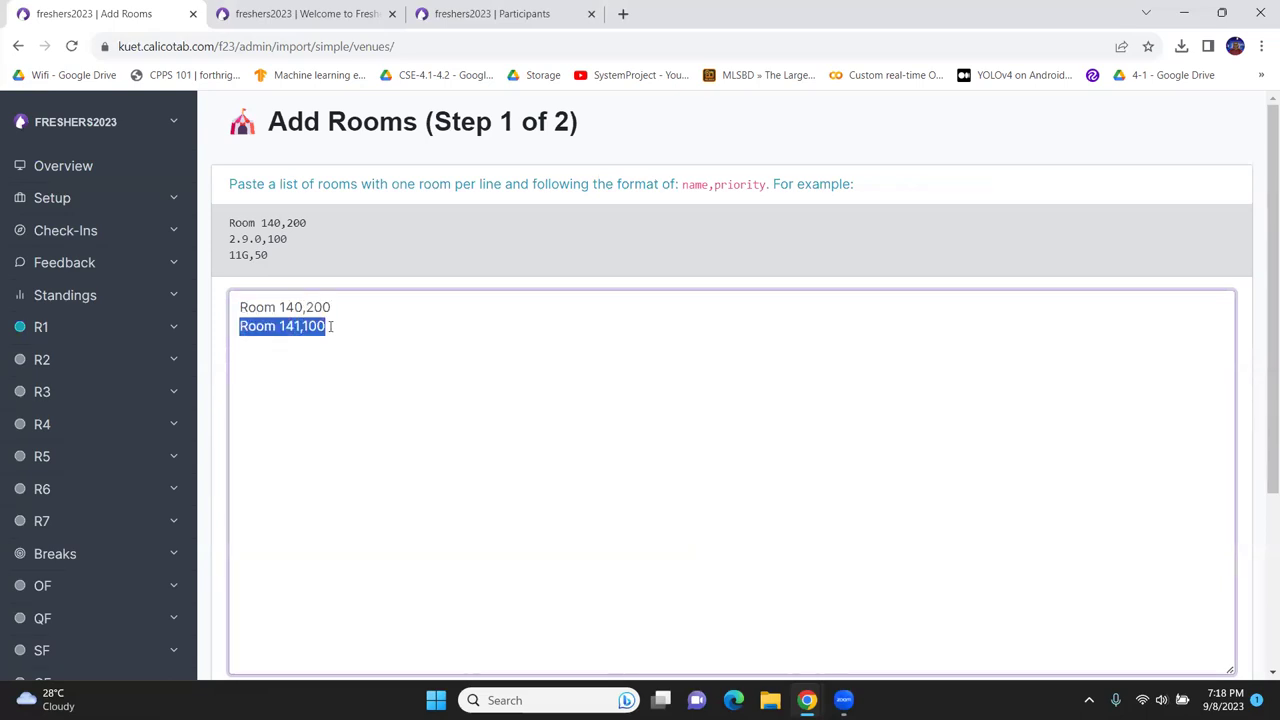
pyautogui.click(326, 326)
pyautogui.click(313, 309)
pyautogui.press('BackSpace')
pyautogui.write('1')
pyautogui.press('Down')
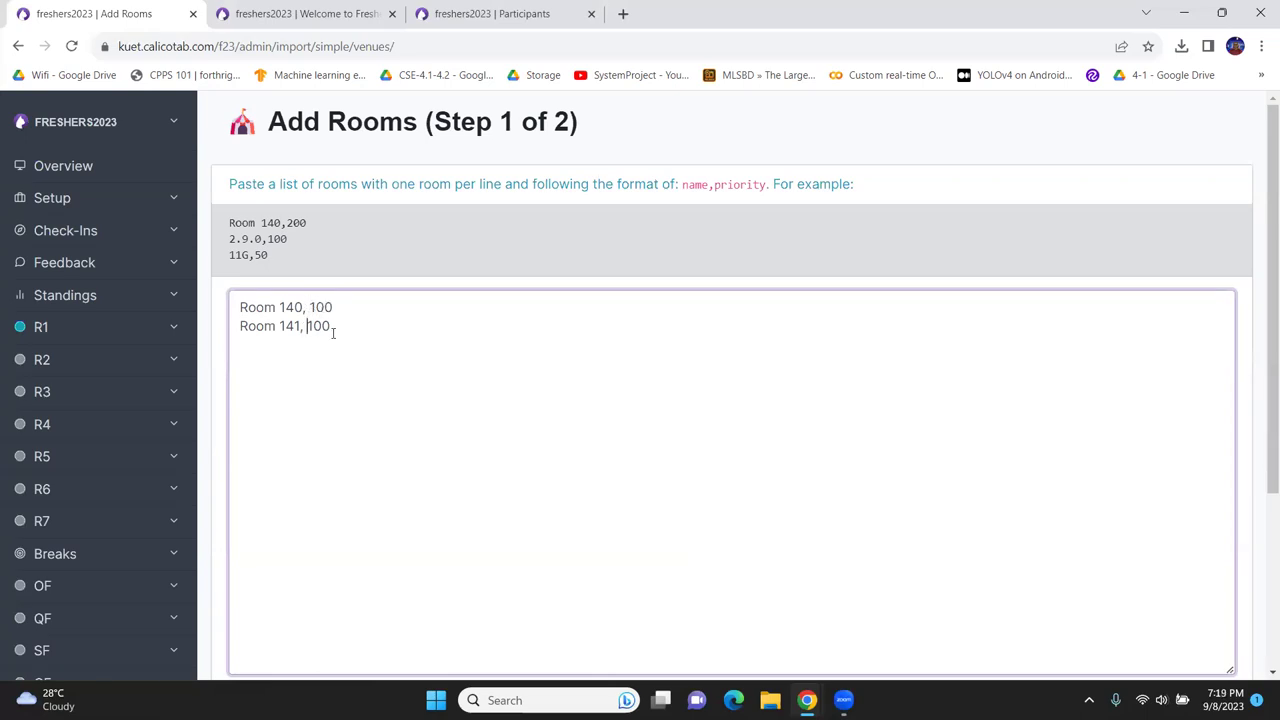
# - Submit the room list and save Room 140 and Room 141, each with priority 100
pyautogui.scroll(-1, 307, 278)
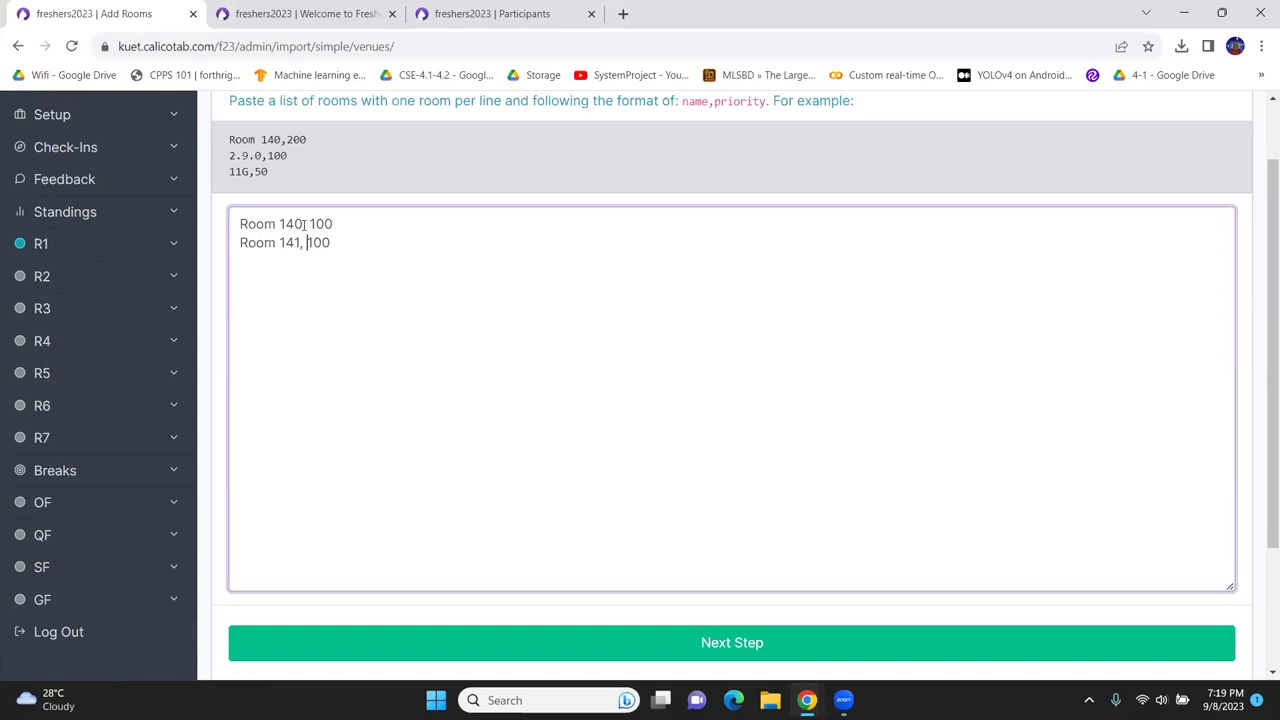
pyautogui.scroll(-2, 427, 359)
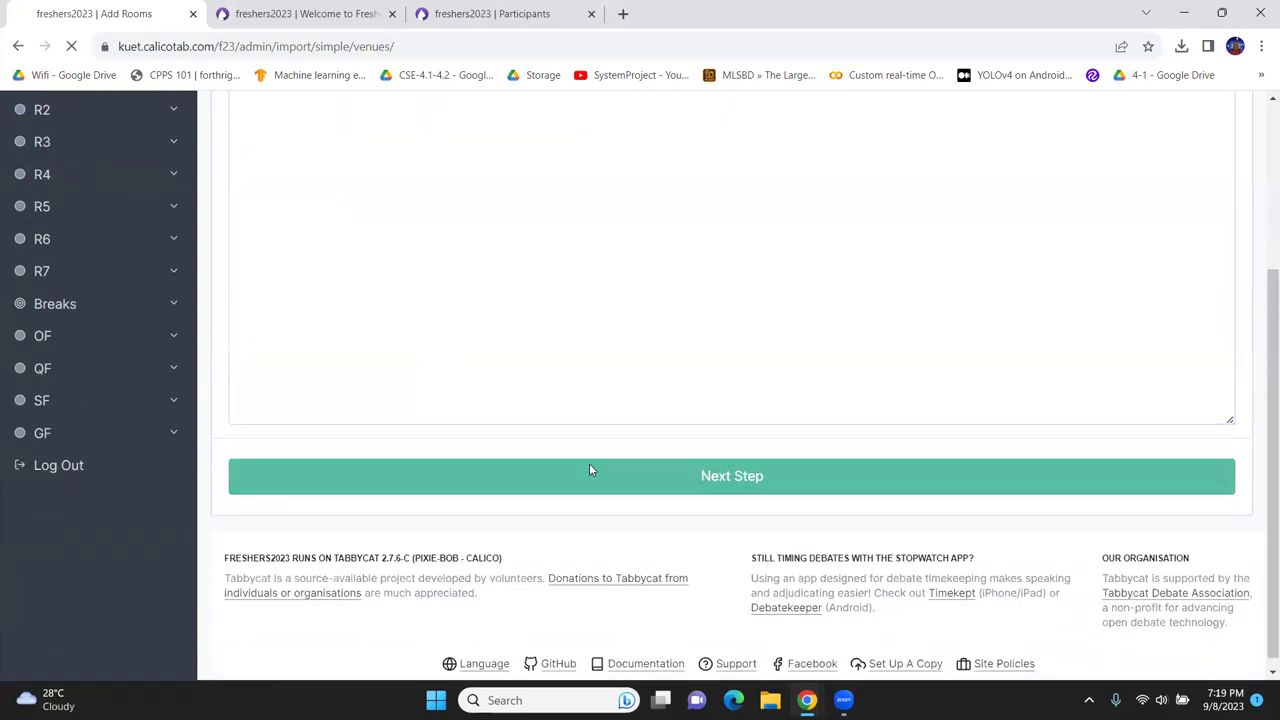
pyautogui.click(589, 463)
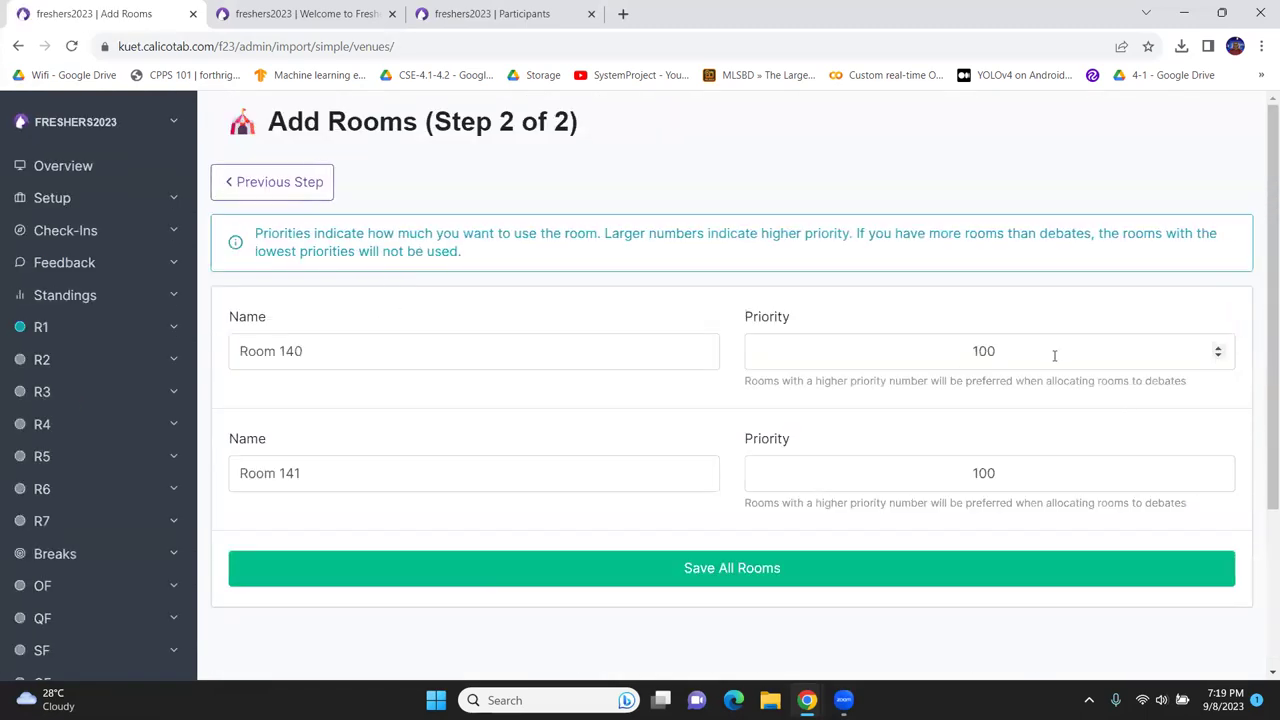
pyautogui.click(975, 561)
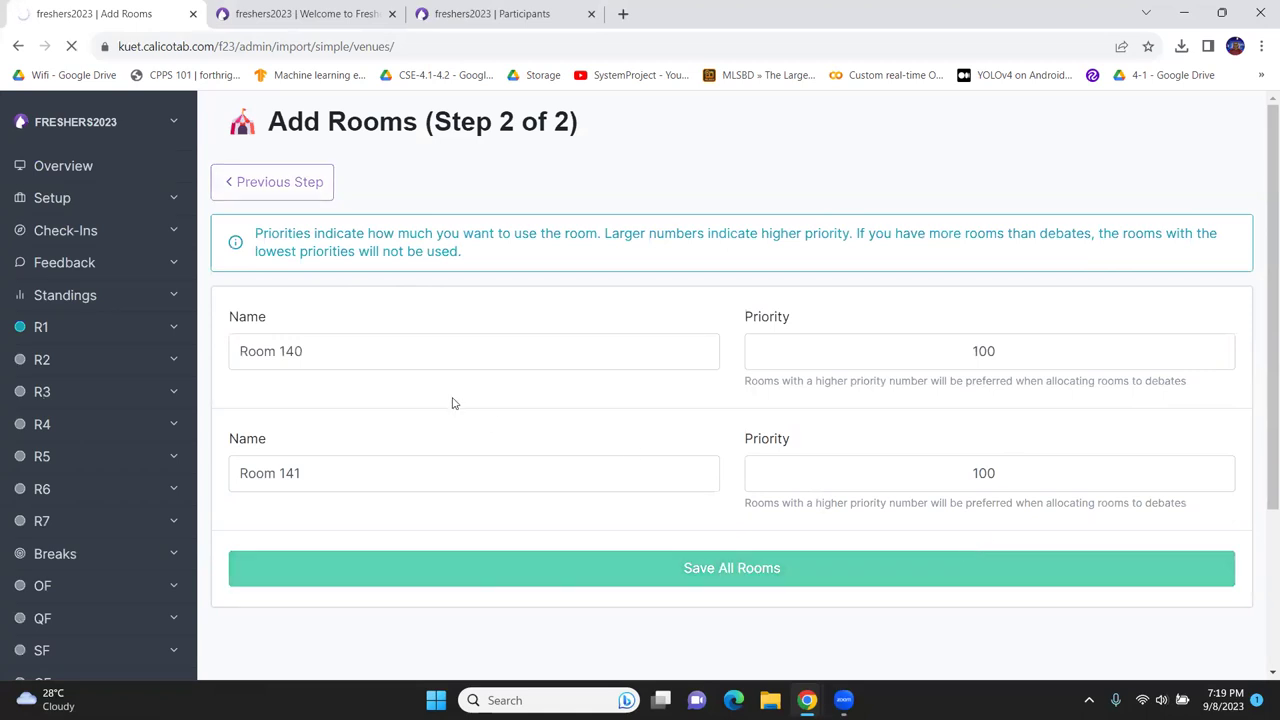
# - Look over the remaining import options for room categories, constraints, conflicts, break and speaker categories
pyautogui.scroll(-1, 368, 368)
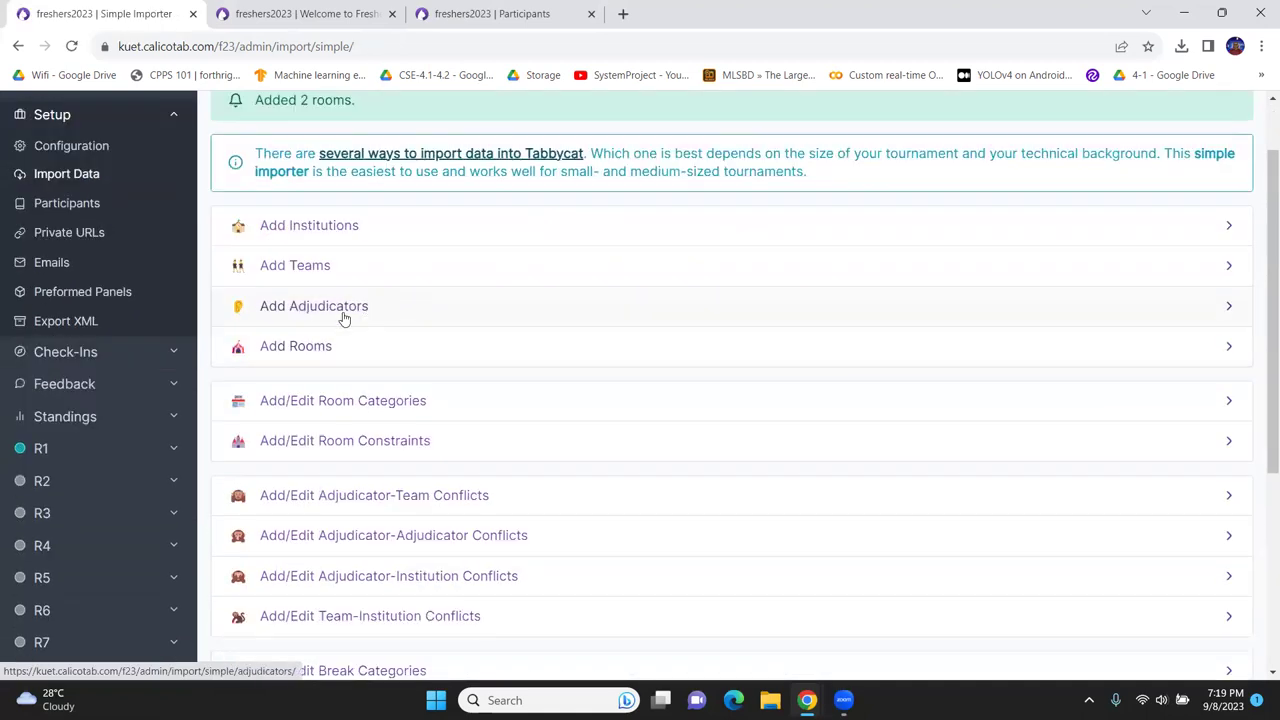
pyautogui.scroll(-1, 466, 340)
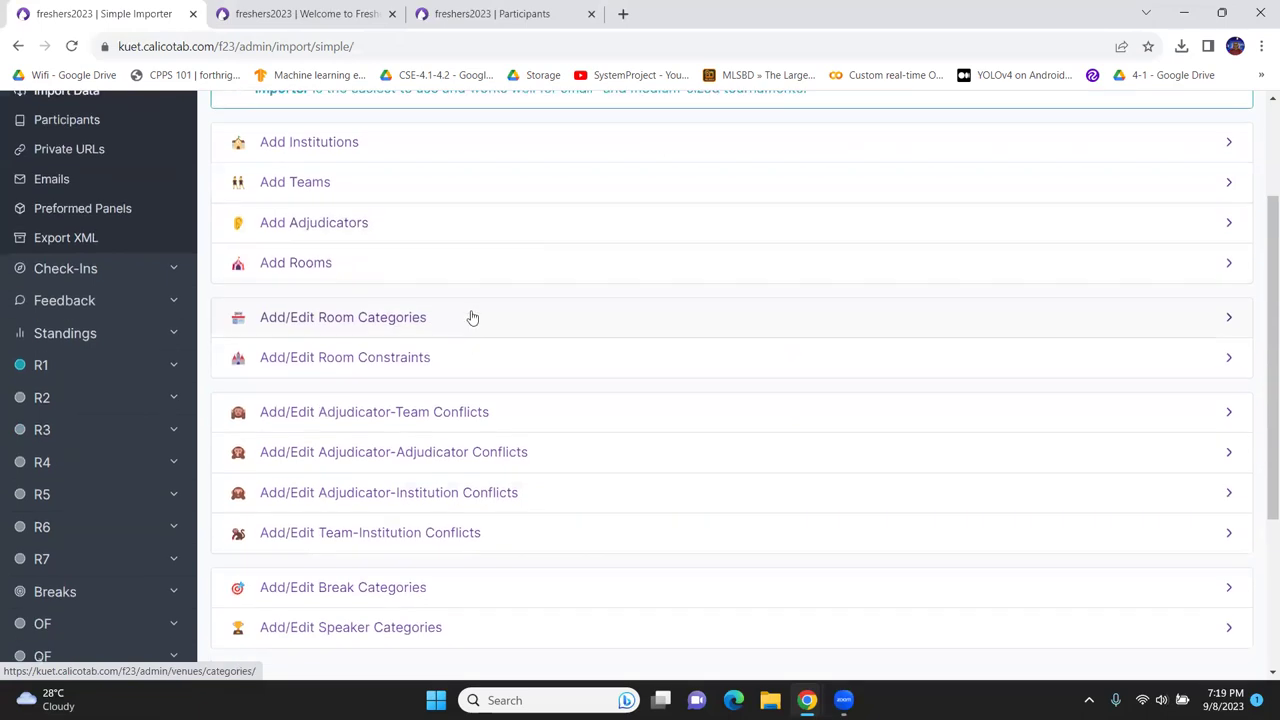
pyautogui.scroll(-2, 471, 317)
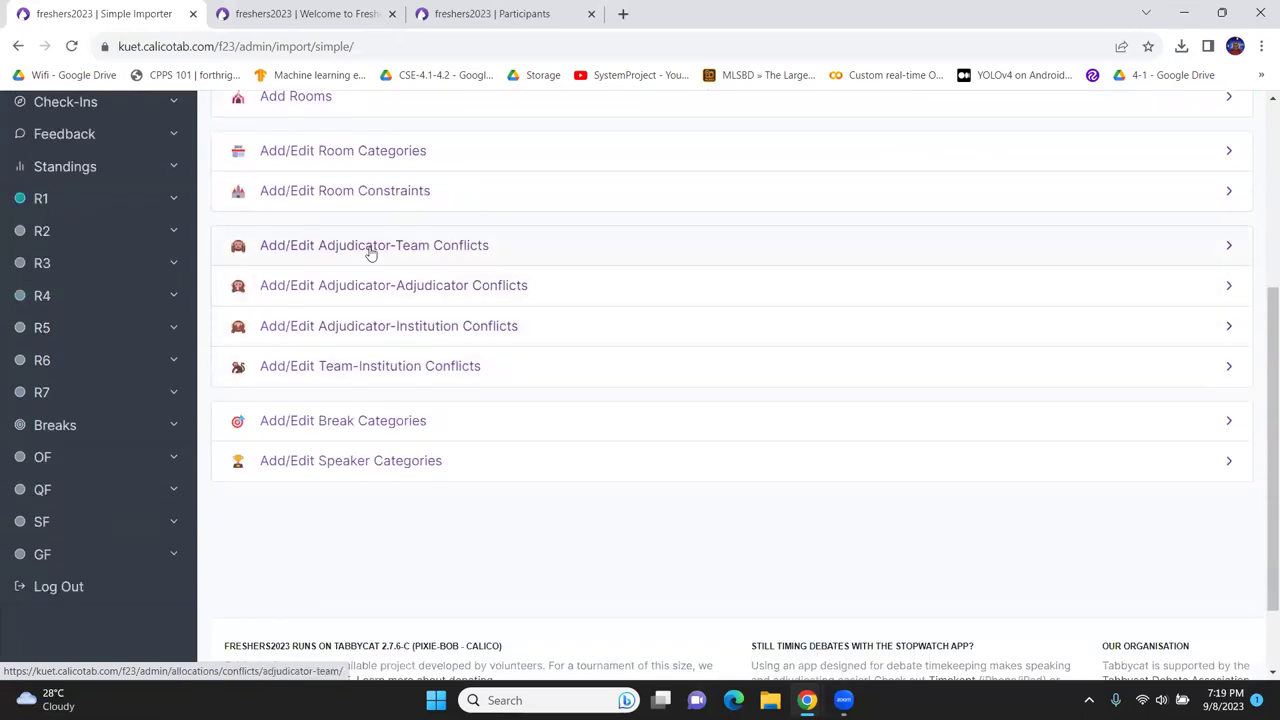
pyautogui.scroll(1, 368, 254)
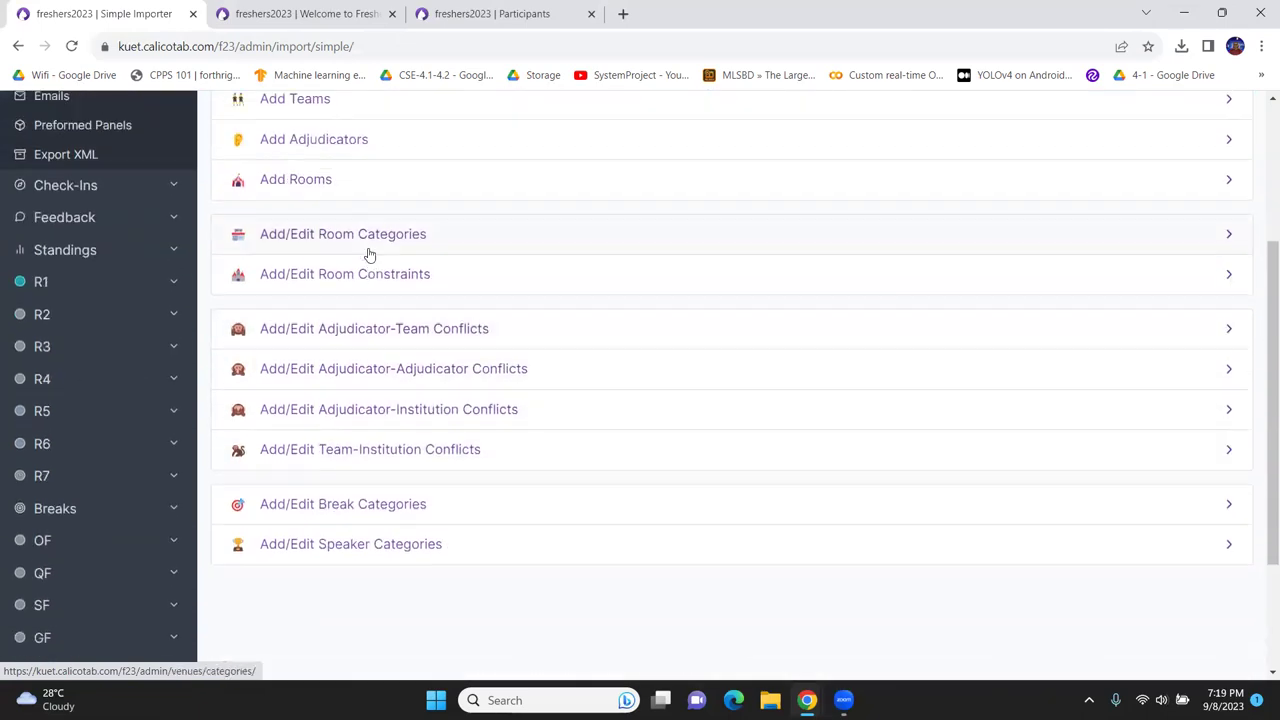
pyautogui.click(85, 288)
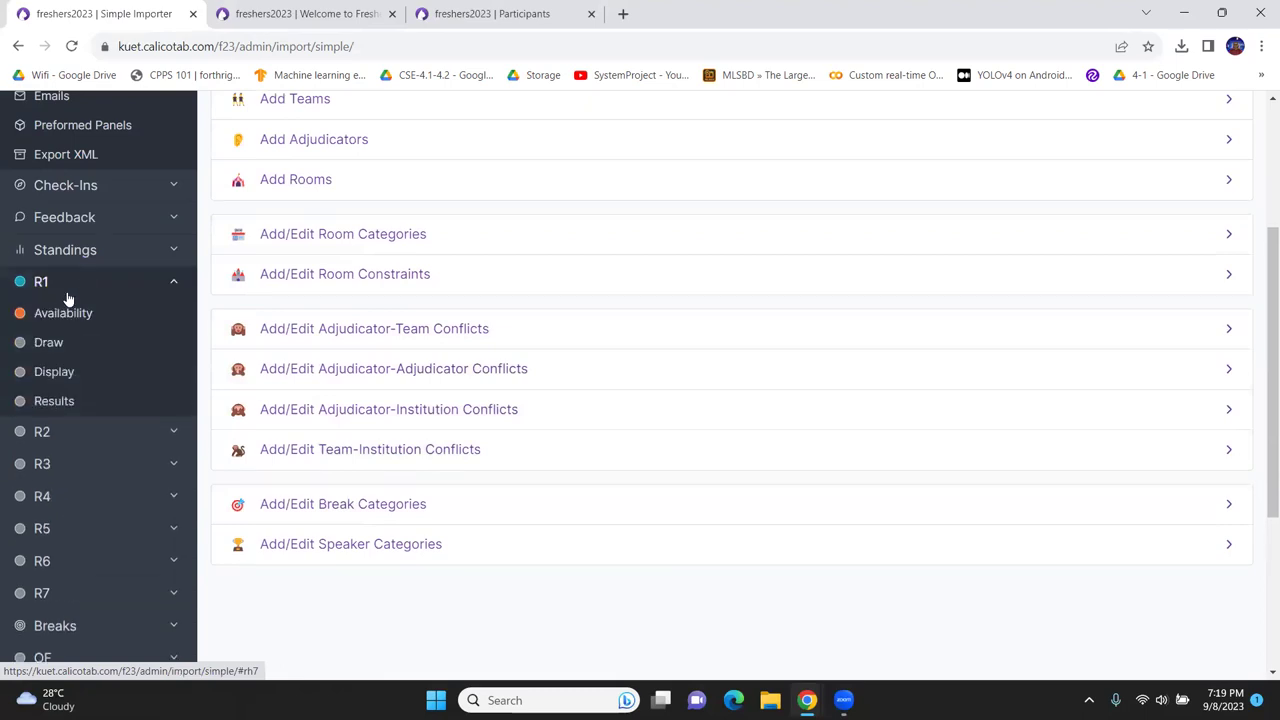
pyautogui.click(85, 283)
pyautogui.scroll(1, 90, 315)
pyautogui.scroll(-2, 77, 294)
pyautogui.scroll(1, 72, 300)
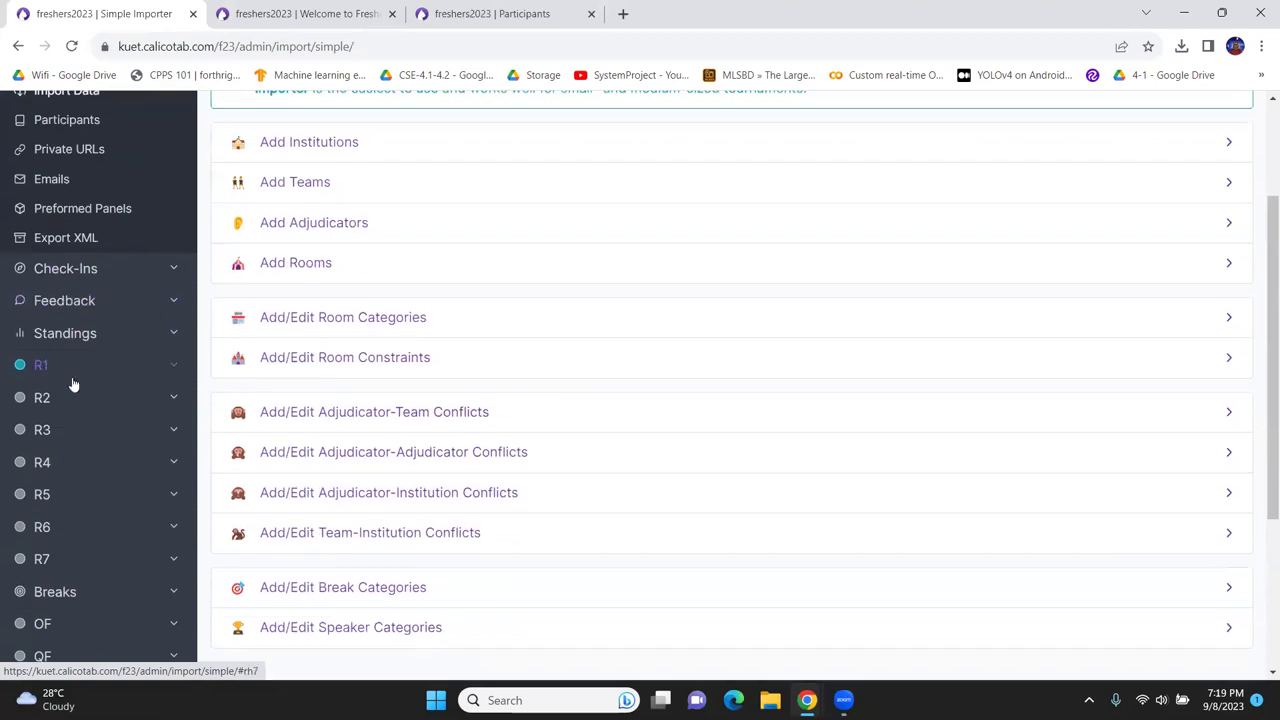
# - Mark teams DU 1, DU 2, KU 1 and KU 2 as available for Round 1 and return to the availability overview
pyautogui.click(66, 368)
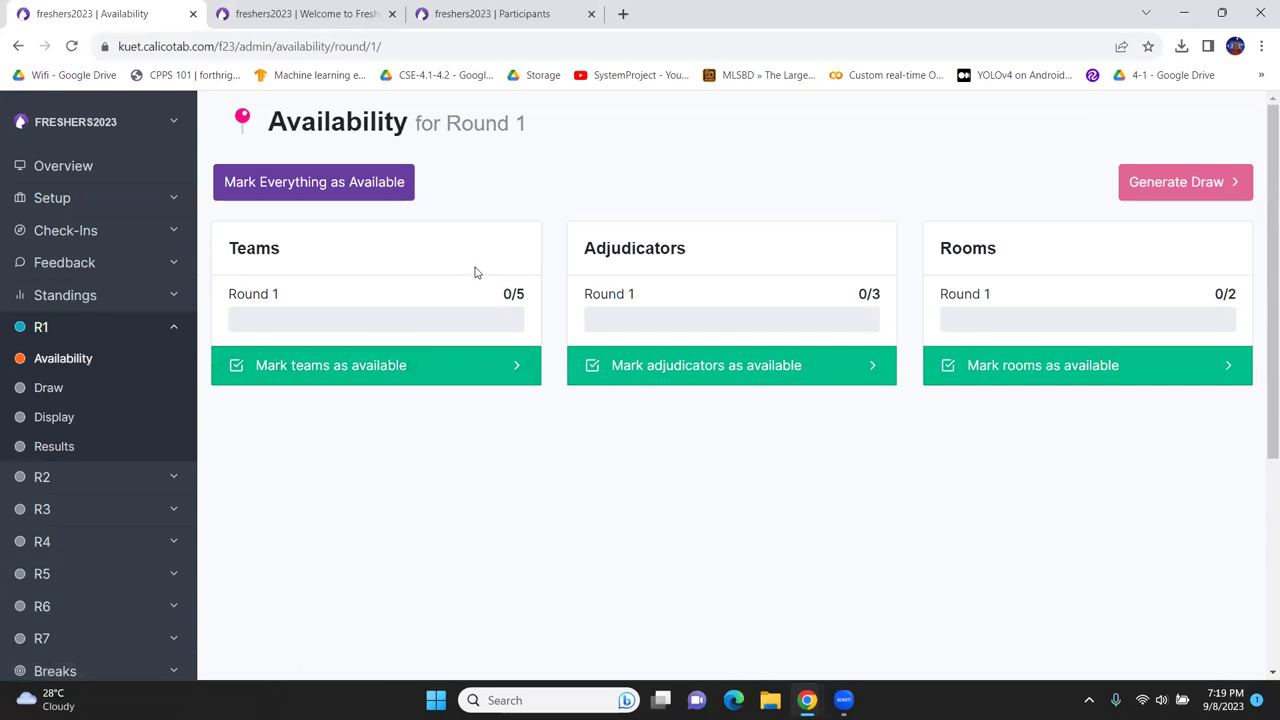
pyautogui.click(405, 367)
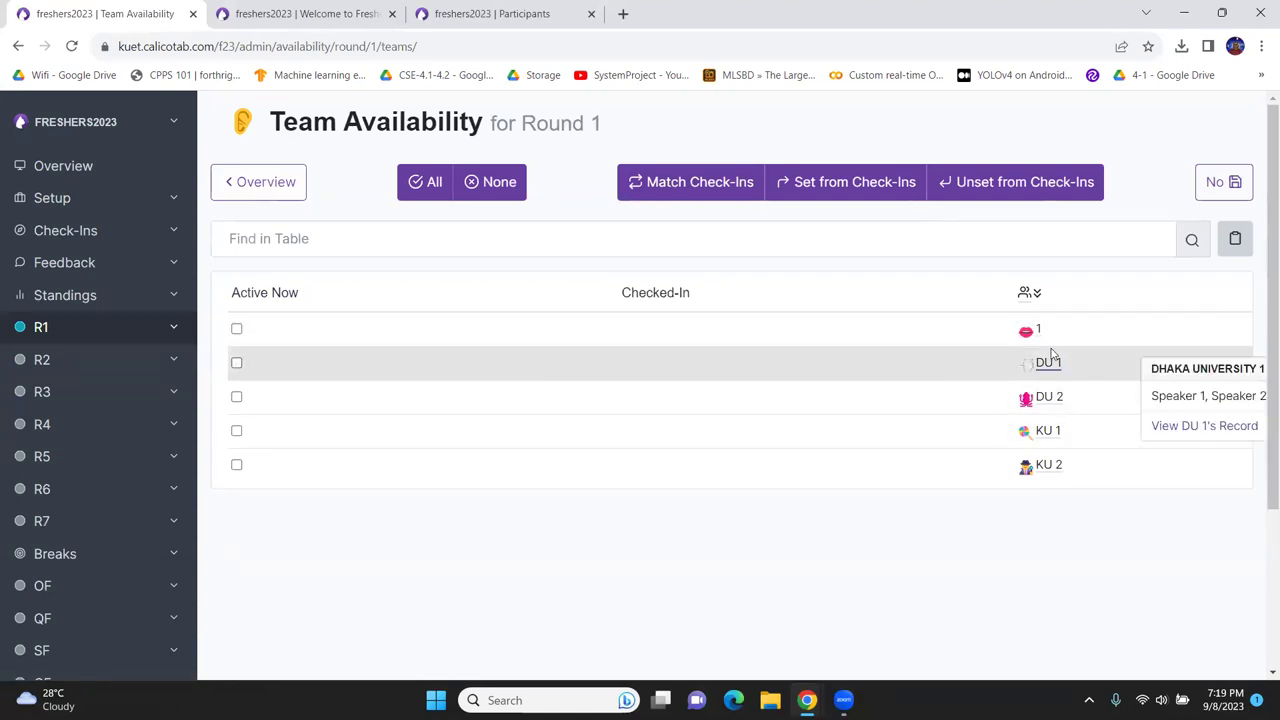
pyautogui.moveTo(1050, 333)
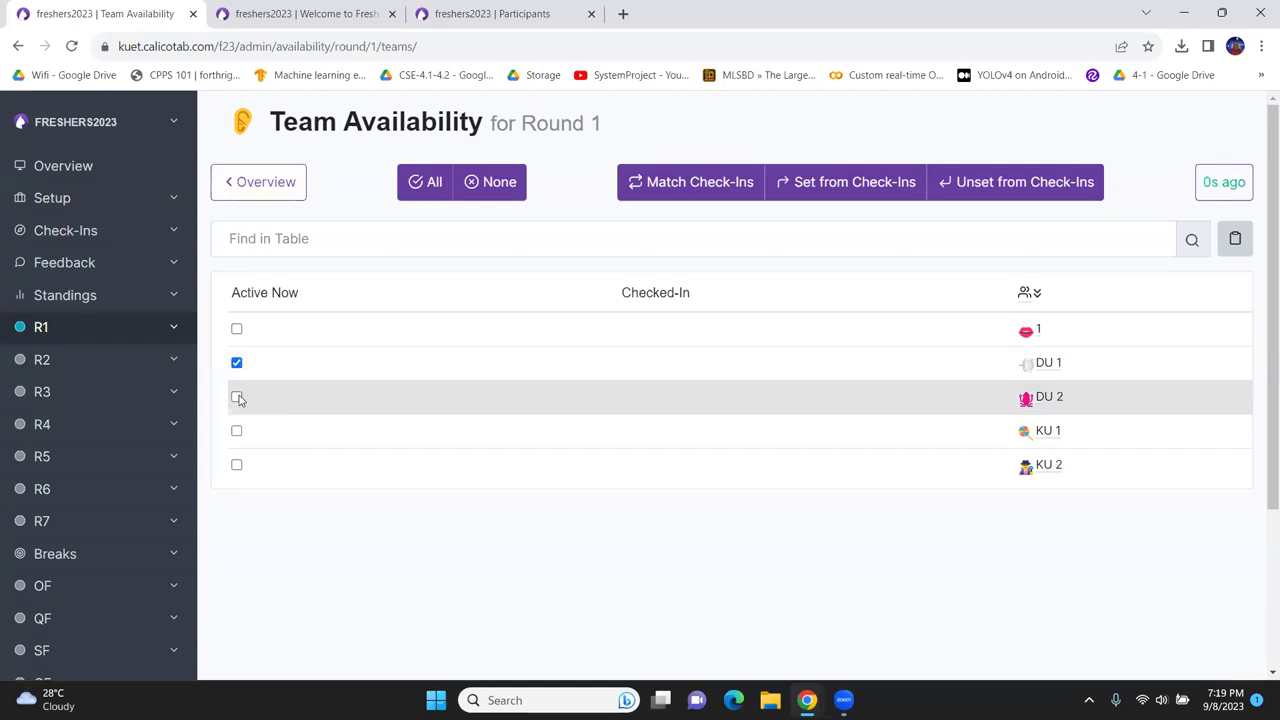
pyautogui.click(237, 397)
pyautogui.click(237, 431)
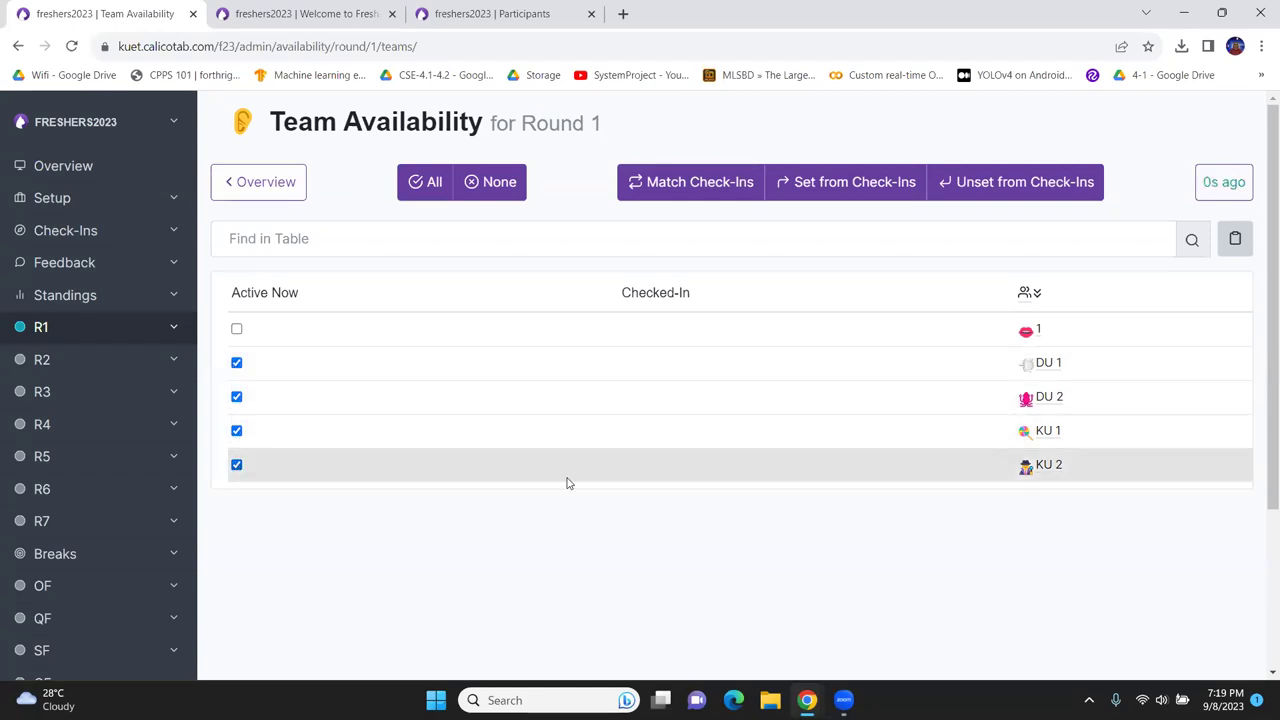
pyautogui.click(263, 183)
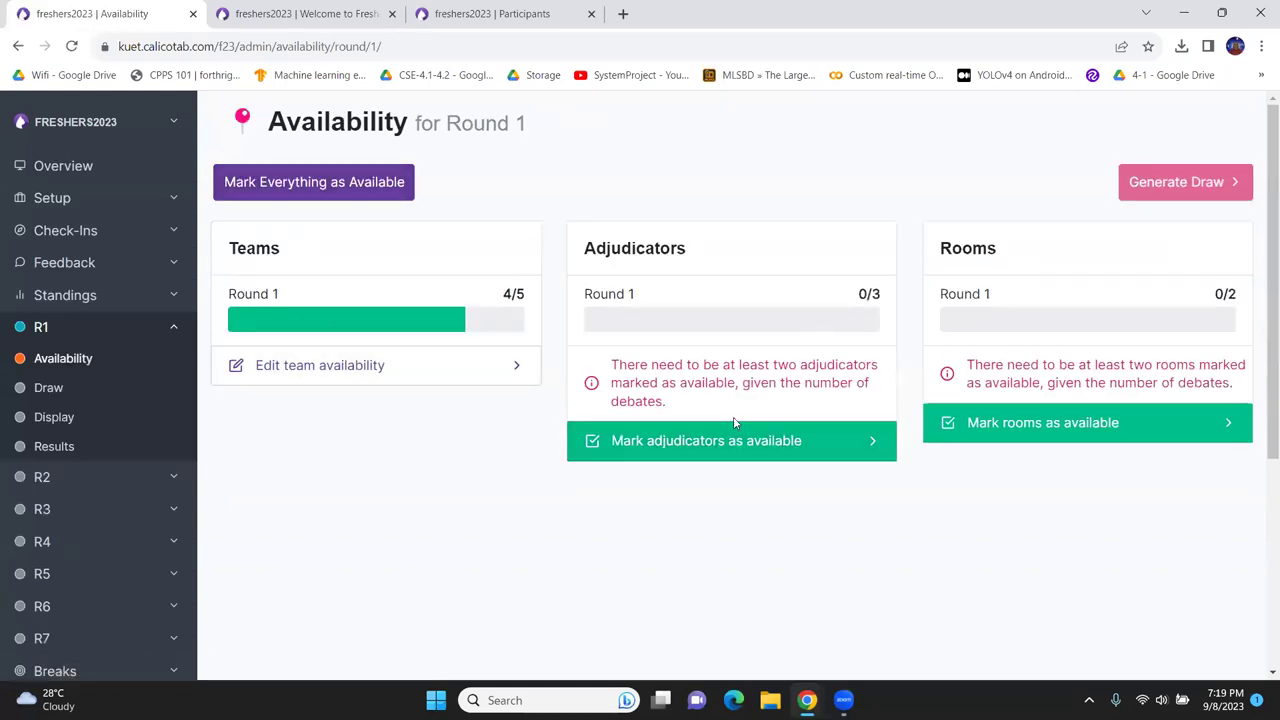
# - Mark all adjudicators as available for Round 1 and return to the availability overview
pyautogui.click(721, 450)
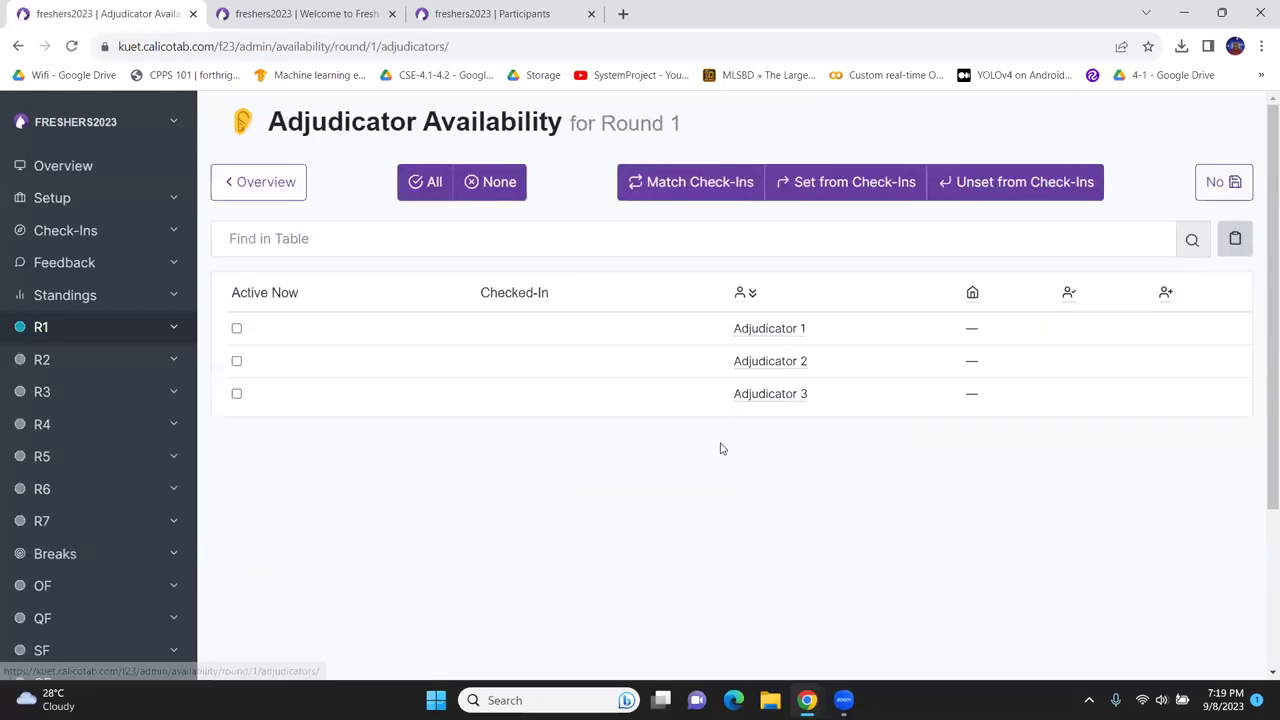
pyautogui.click(237, 329)
pyautogui.click(419, 182)
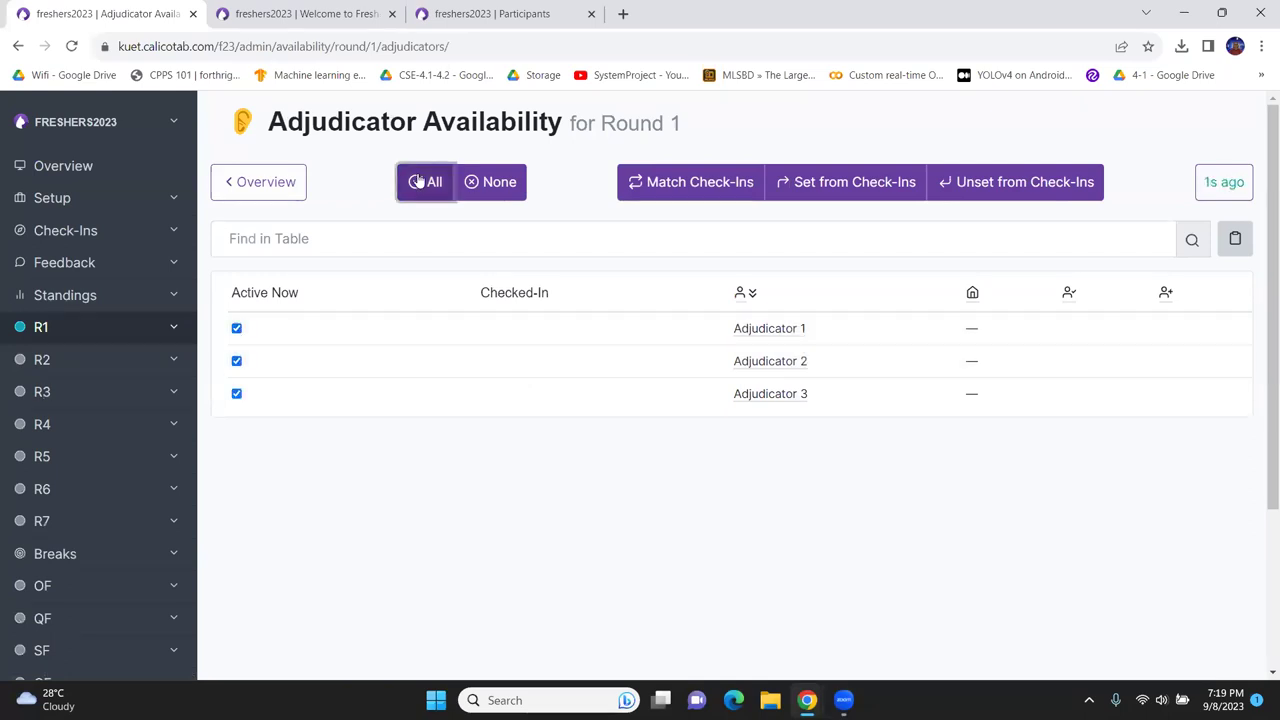
pyautogui.click(252, 181)
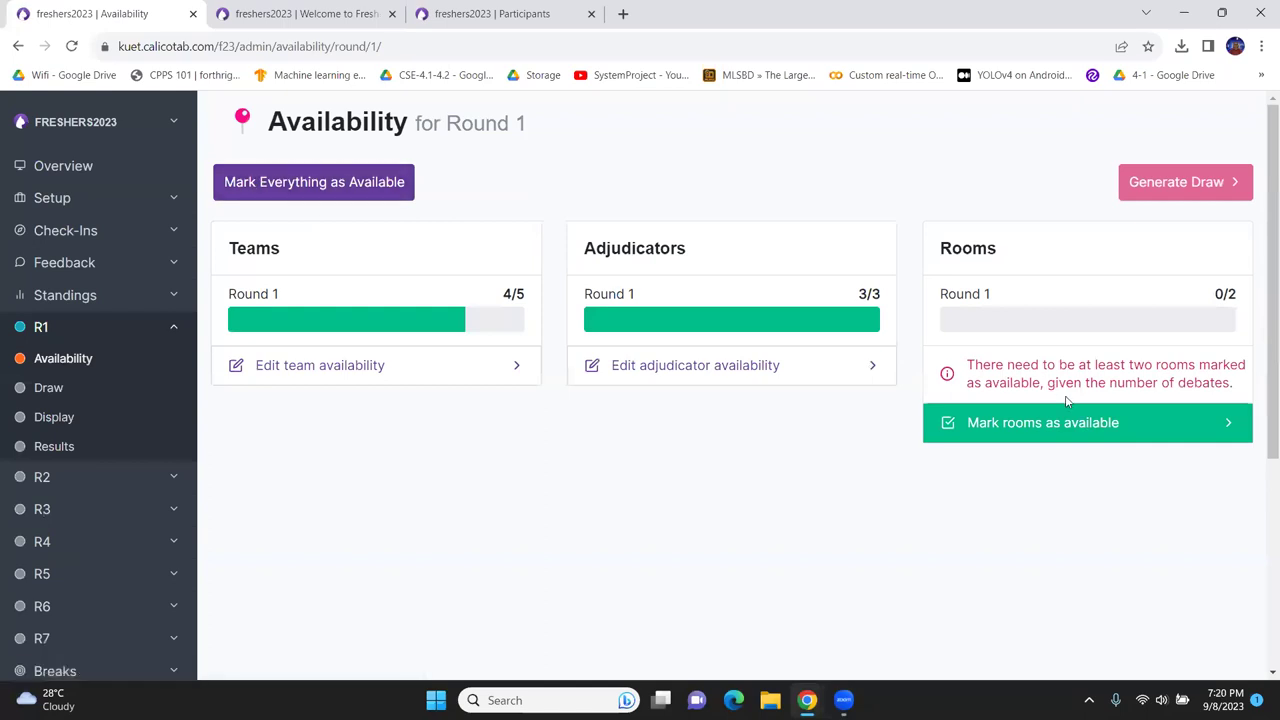
# - Mark all rooms as available for Round 1 and return to the availability overview
pyautogui.click(1036, 422)
pyautogui.click(421, 197)
pyautogui.click(282, 192)
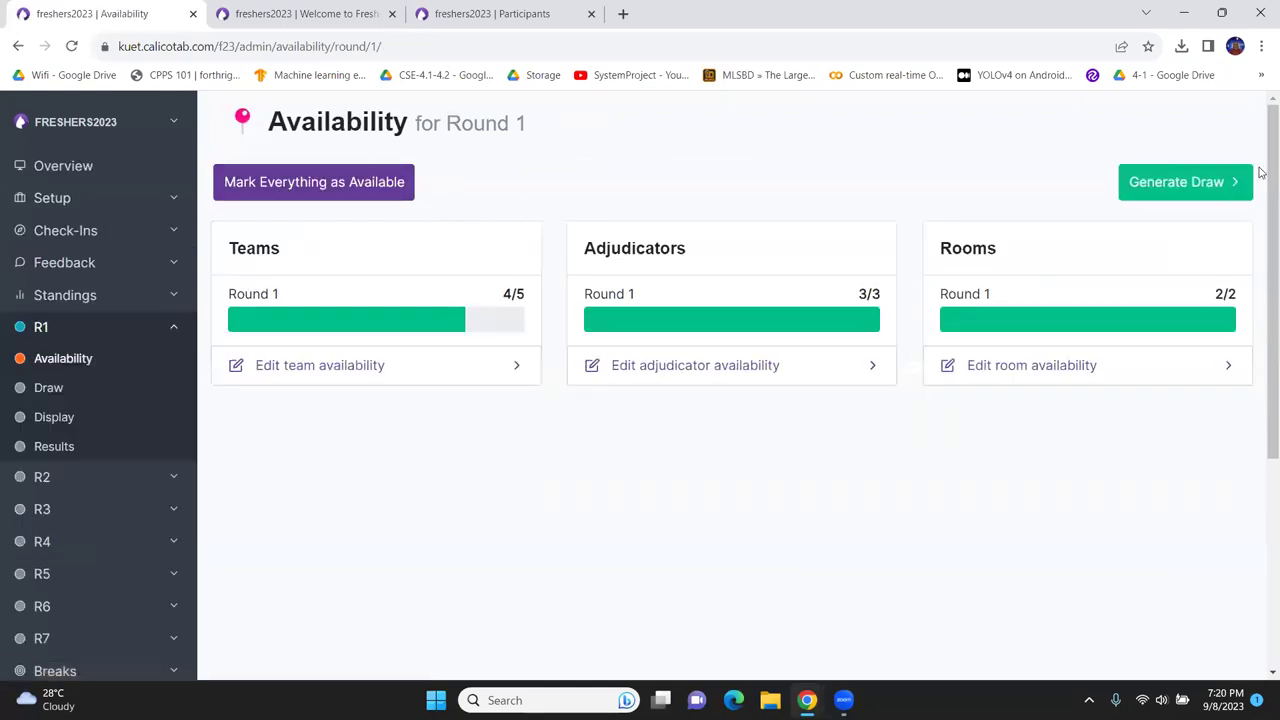
# - Generate the Round 1 draw, check its team pairings, and confirm it
pyautogui.click(1186, 185)
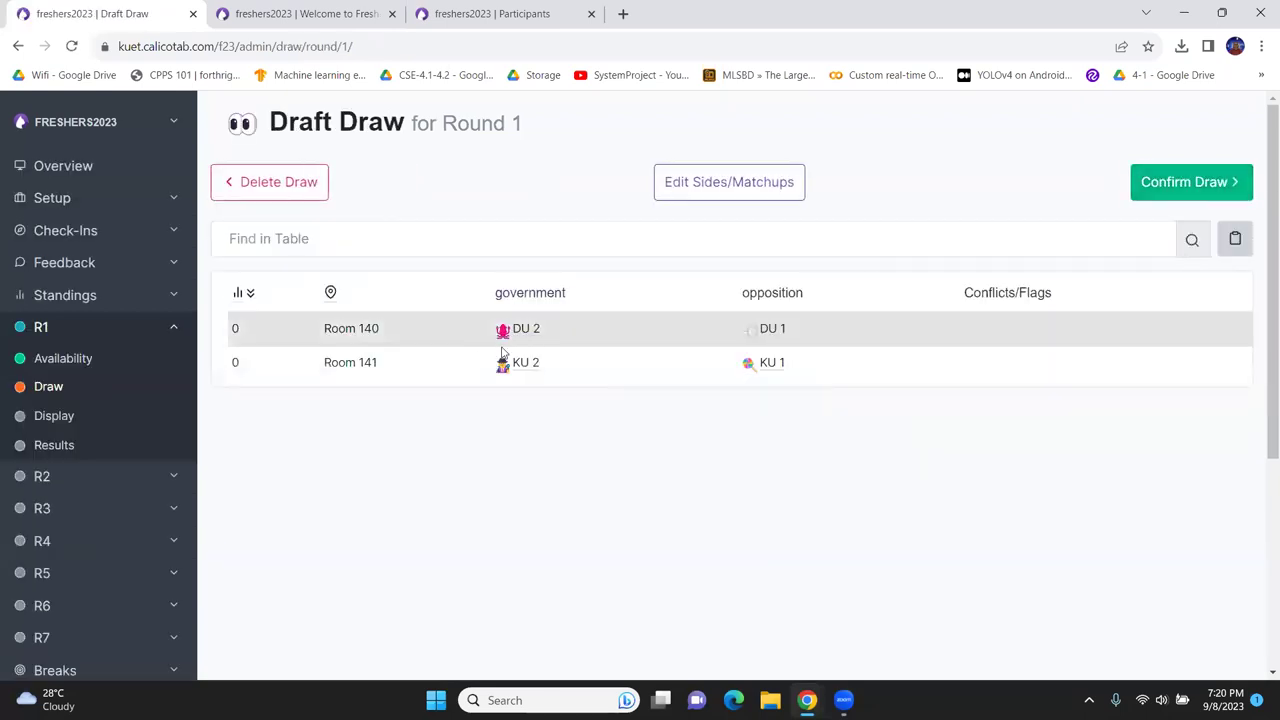
pyautogui.click(525, 362)
pyautogui.click(772, 328)
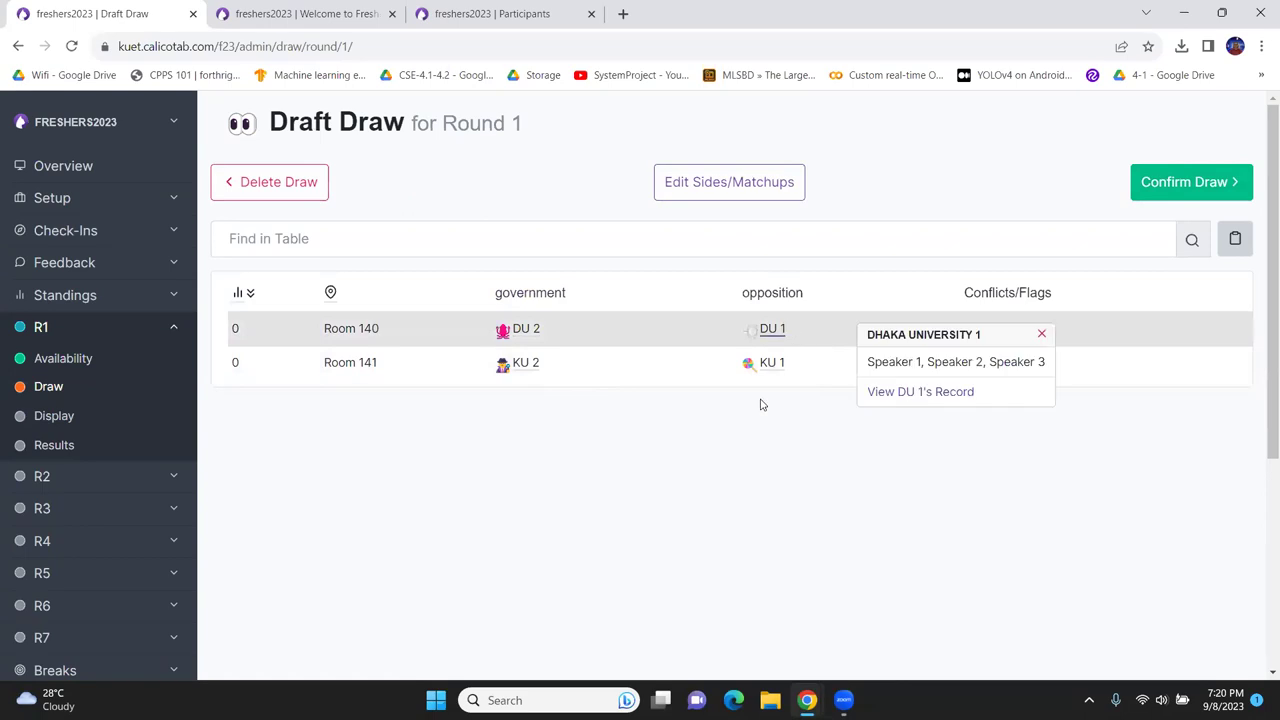
pyautogui.click(1179, 190)
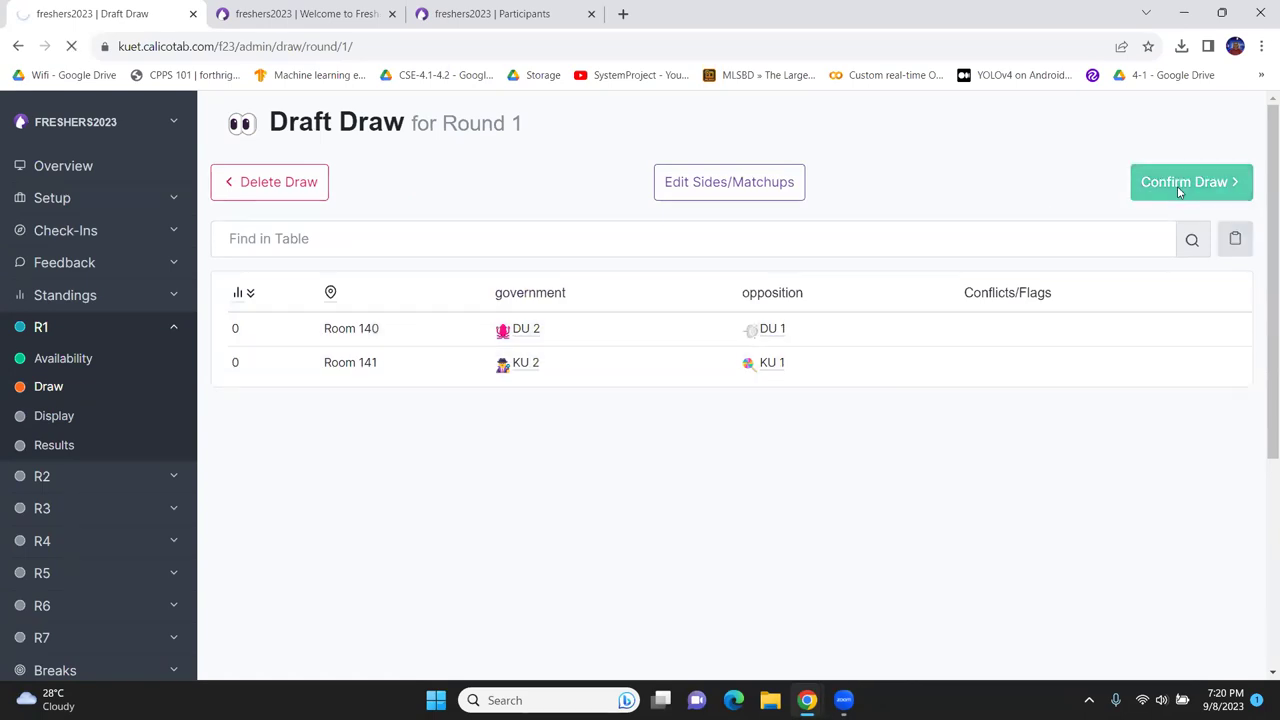
pyautogui.scroll(-2, 700, 329)
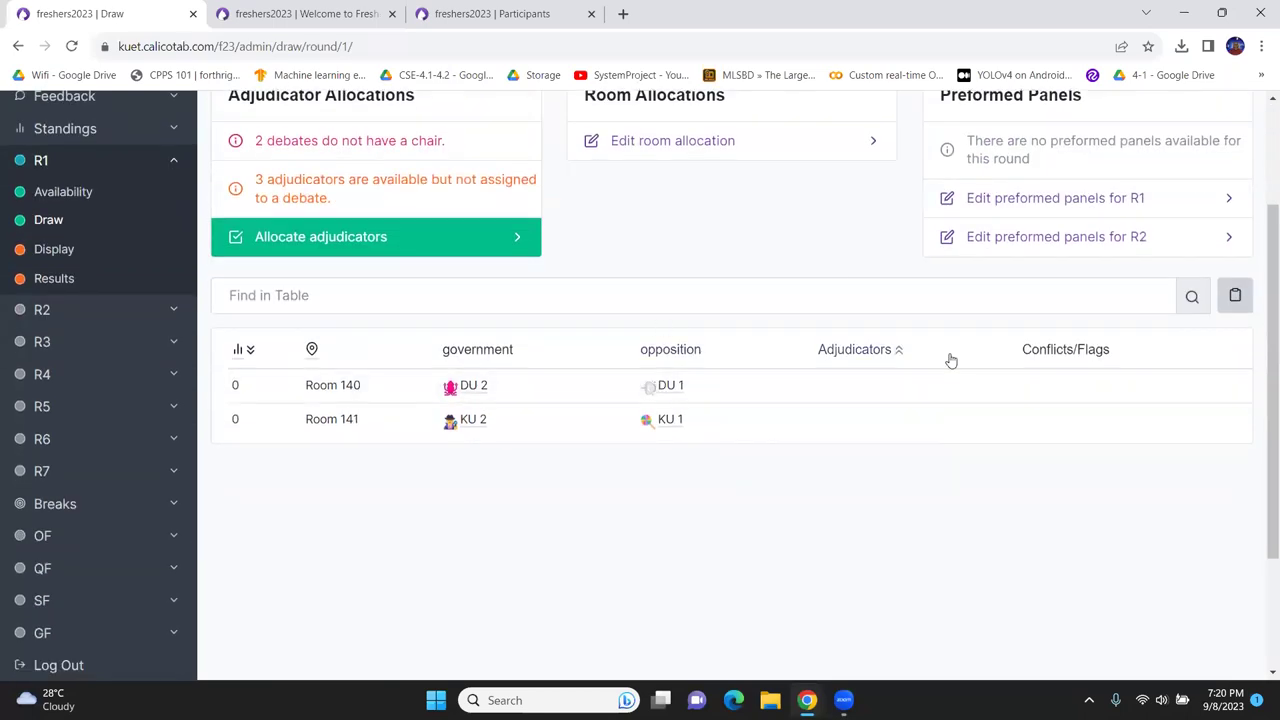
pyautogui.scroll(2, 745, 440)
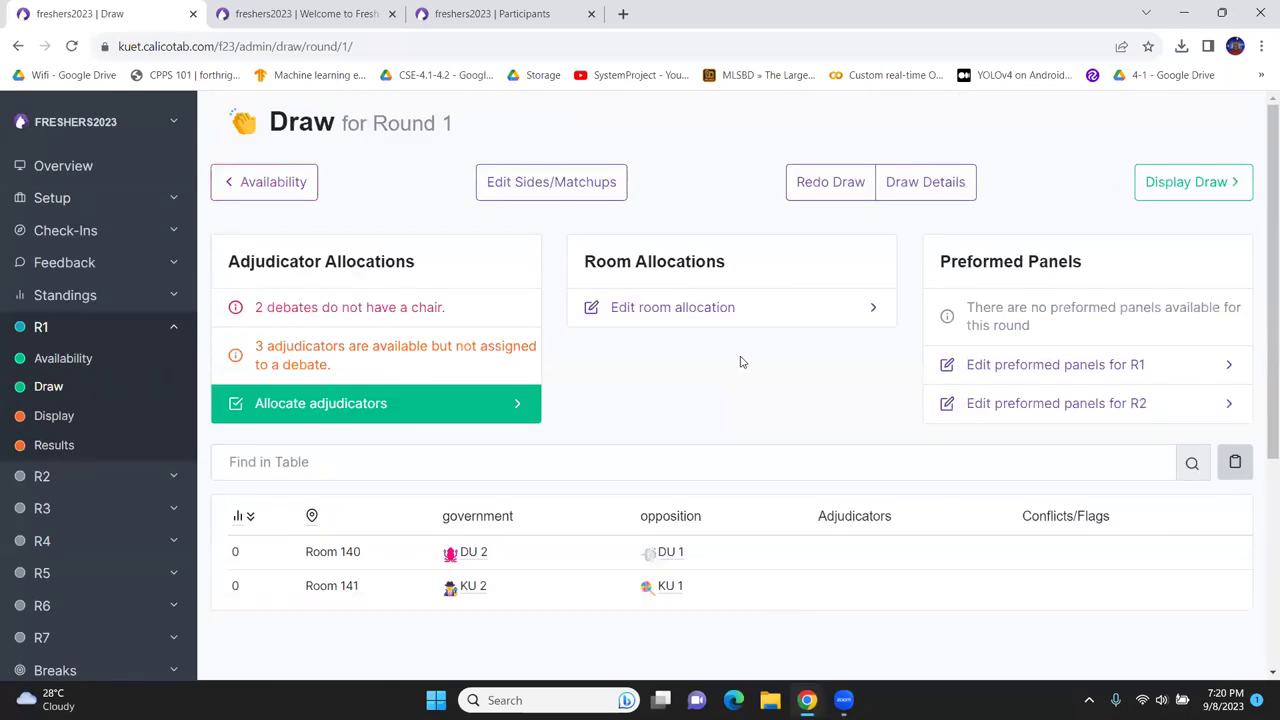
pyautogui.scroll(-1, 738, 456)
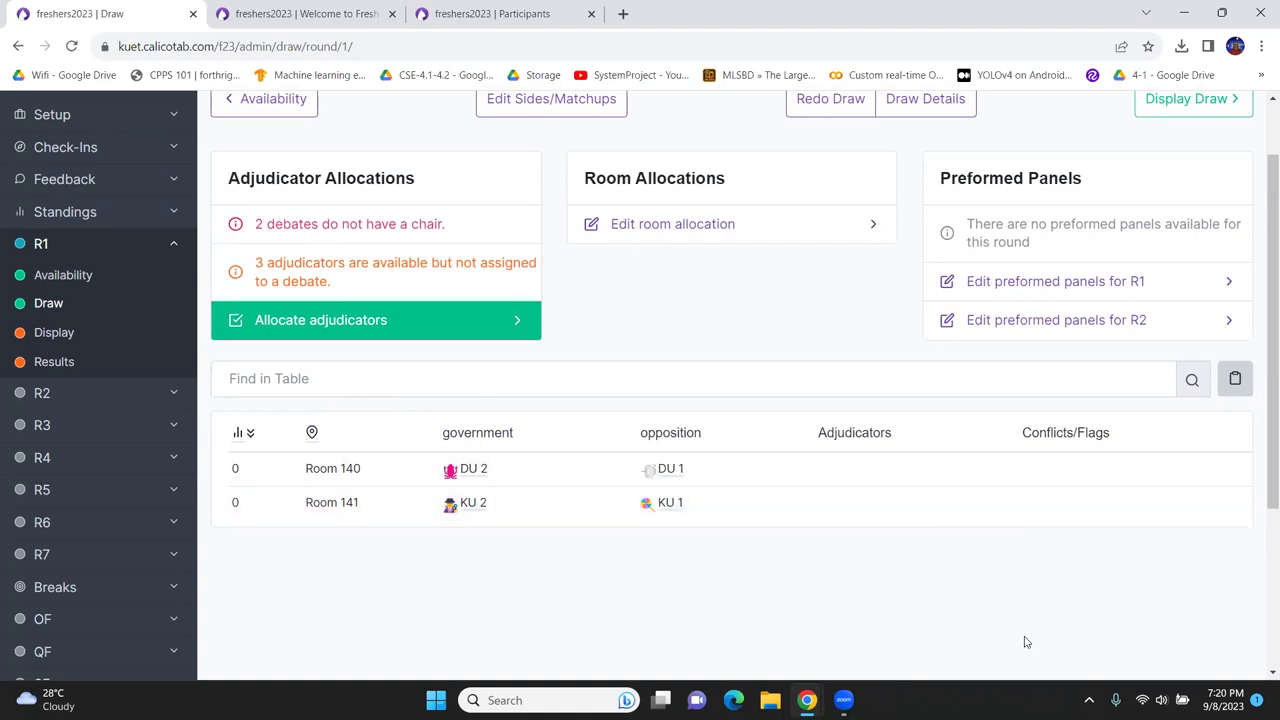
pyautogui.scroll(1, 977, 409)
# - Open the Round 1 draw display options, view the draw ordered by room, and return to the display options
pyautogui.click(1176, 200)
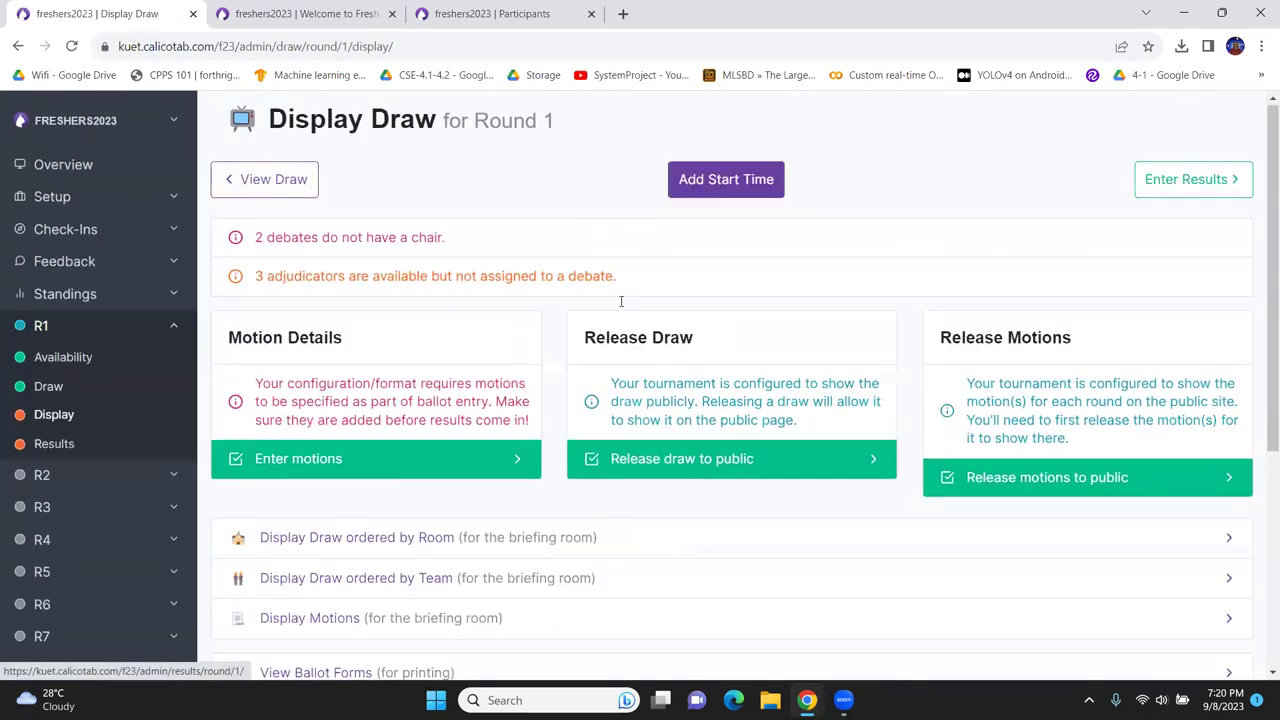
pyautogui.scroll(-3, 408, 330)
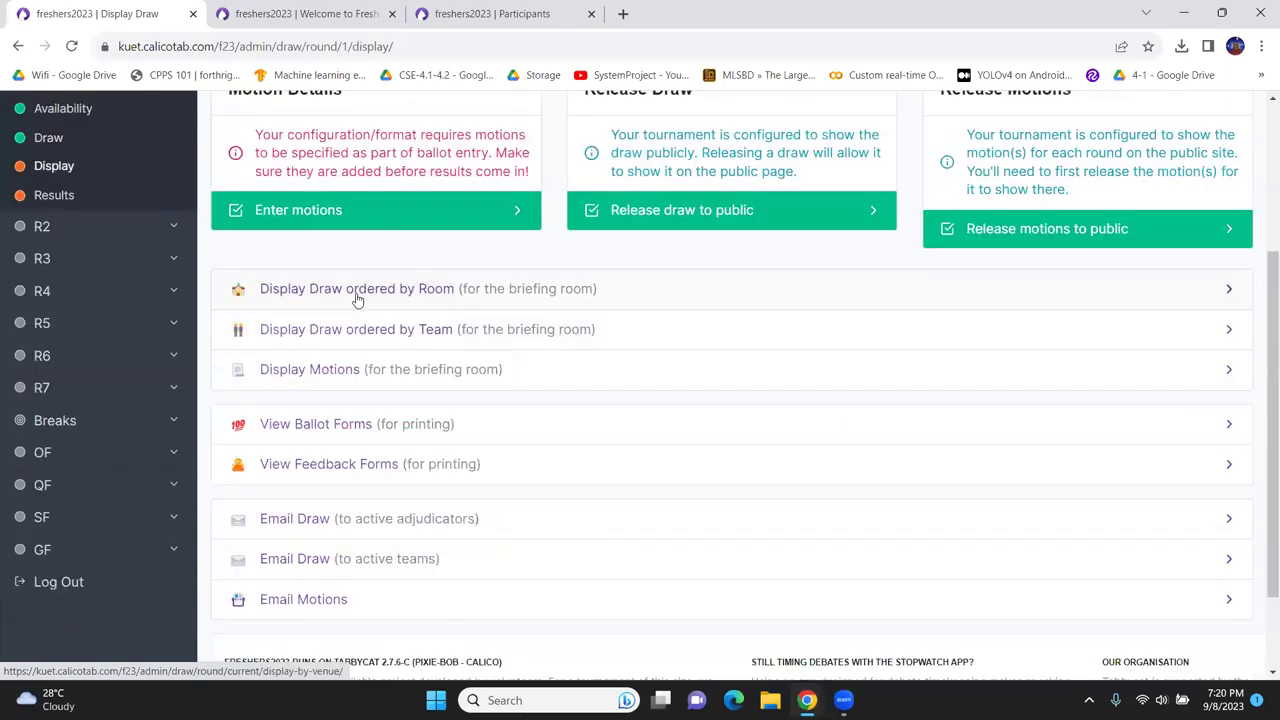
pyautogui.click(357, 290)
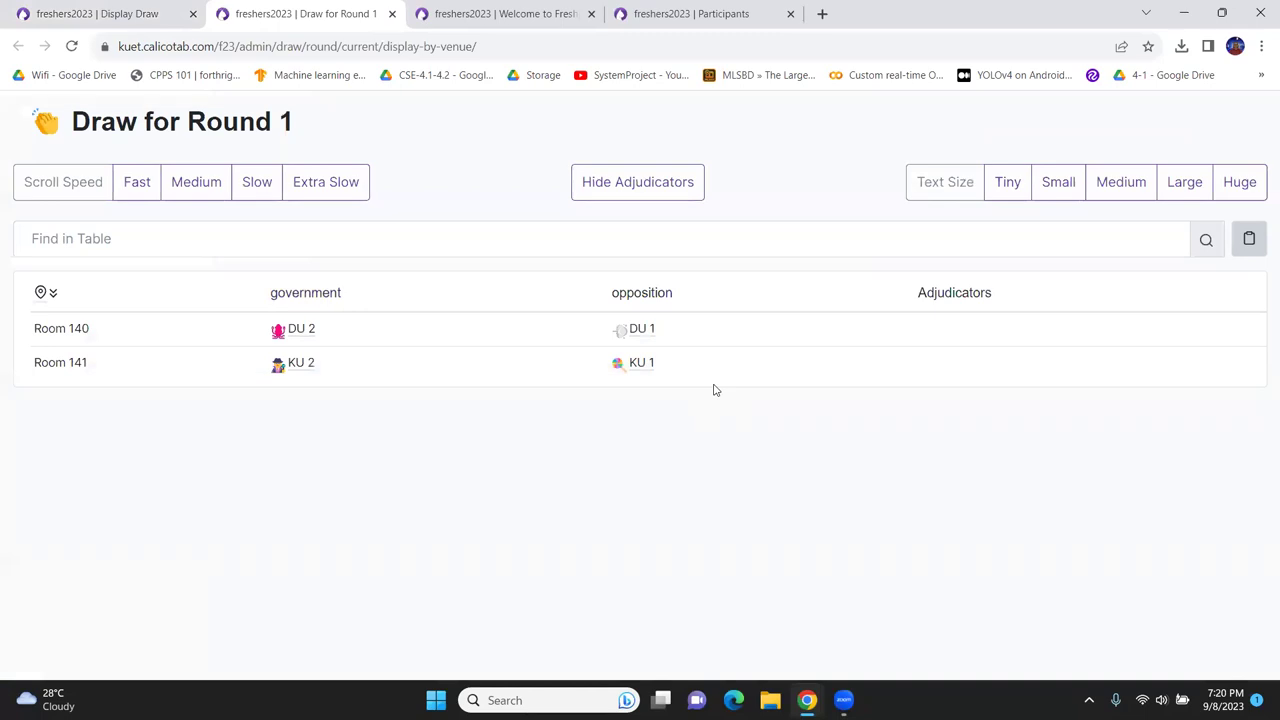
pyautogui.click(85, 13)
pyautogui.scroll(3, 565, 340)
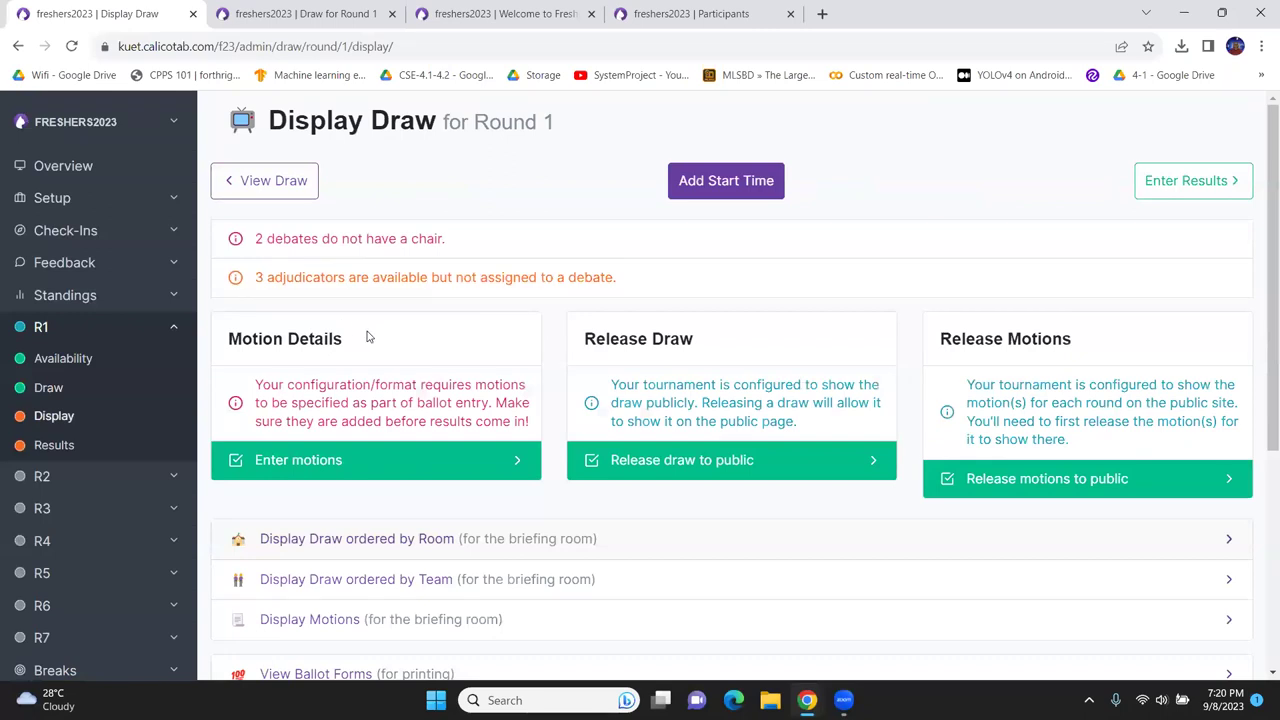
pyautogui.scroll(-3, 400, 336)
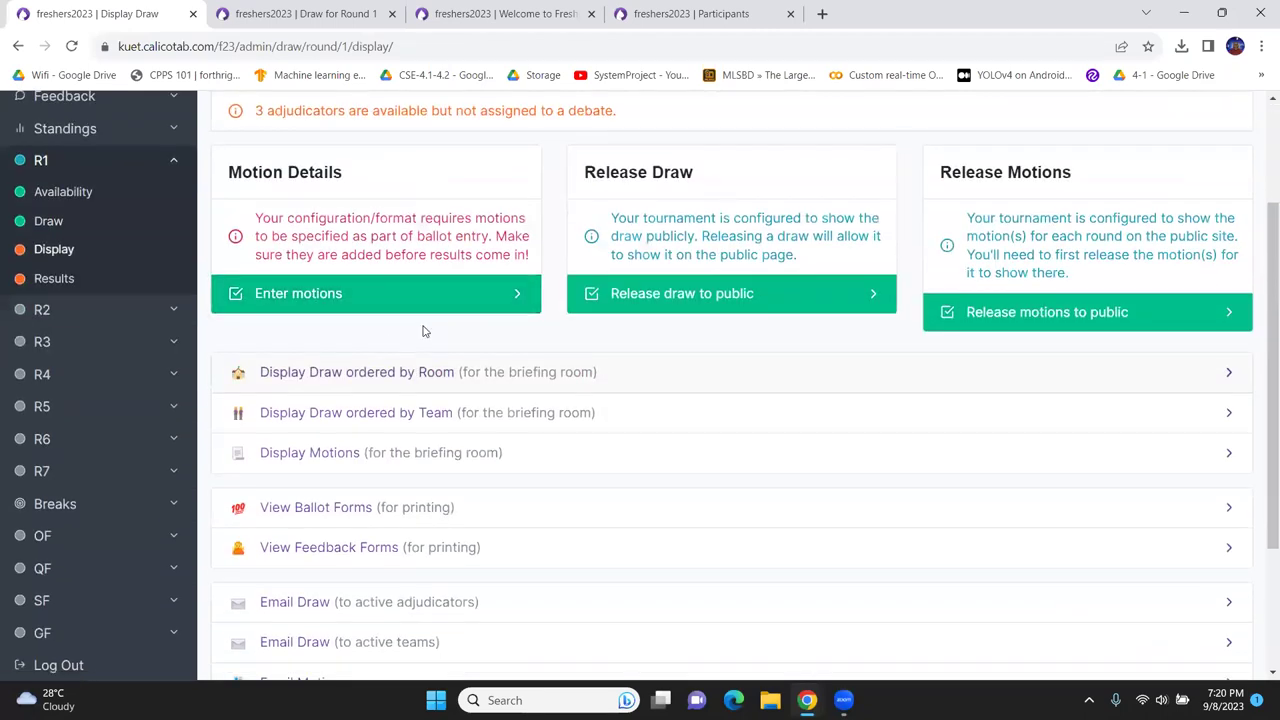
pyautogui.click(473, 365)
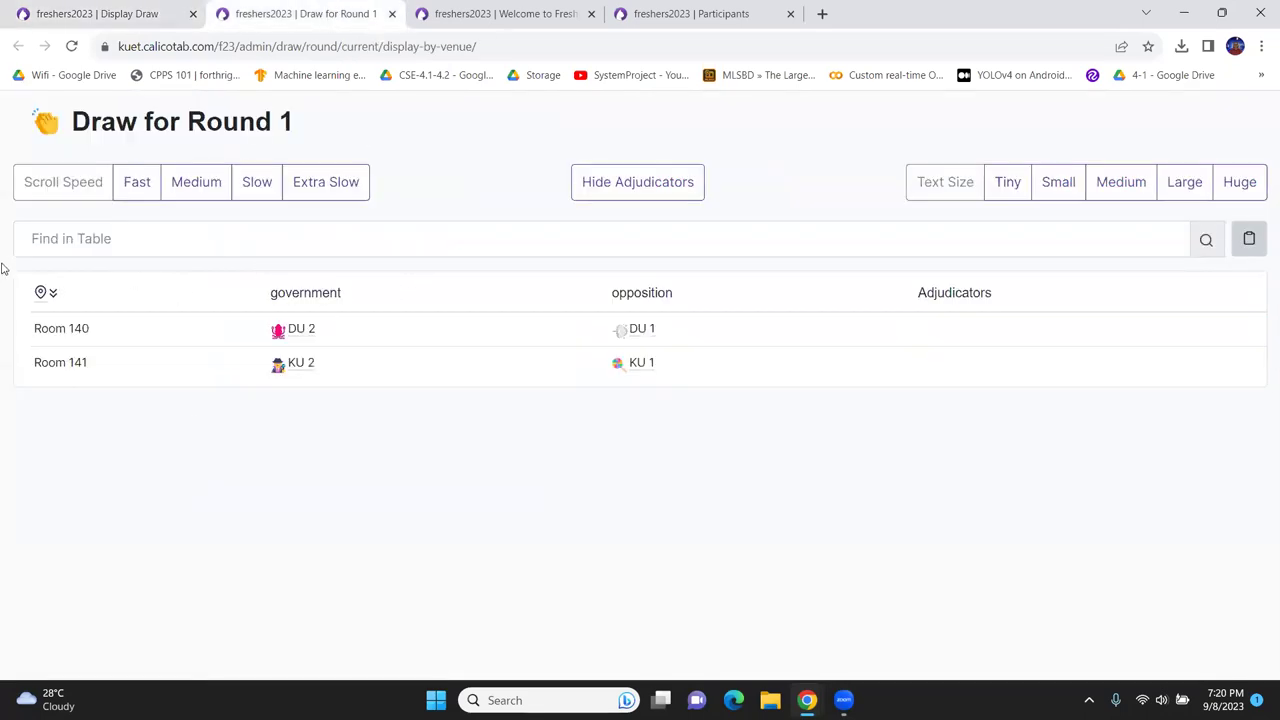
pyautogui.click(57, 10)
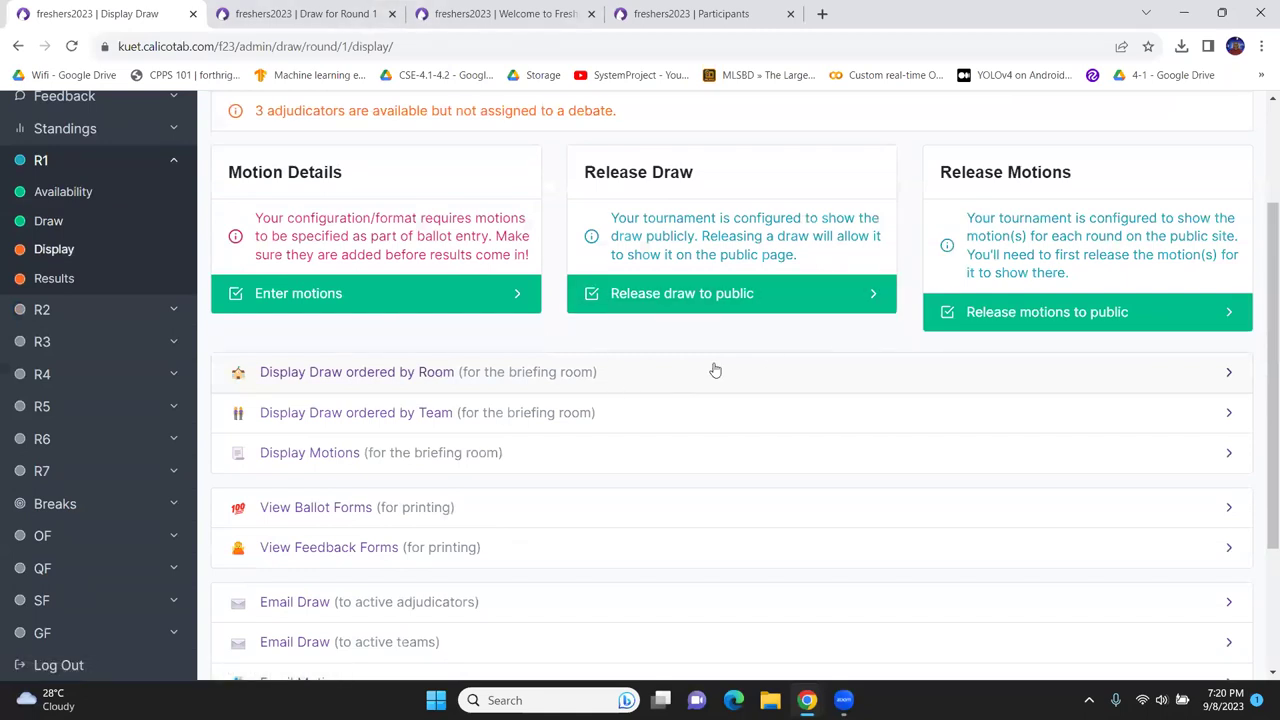
pyautogui.scroll(1, 350, 296)
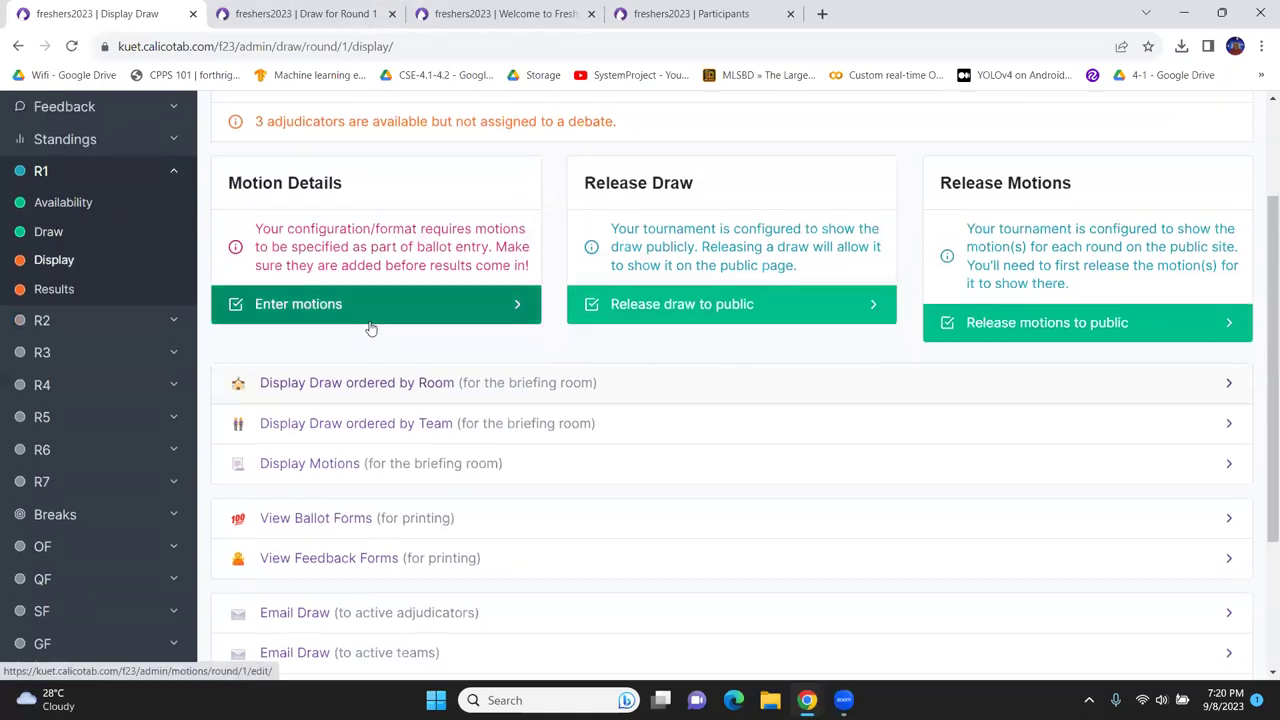
# - Open motion entry for Round 1 and mark the second and third motion slots for deletion
pyautogui.click(290, 388)
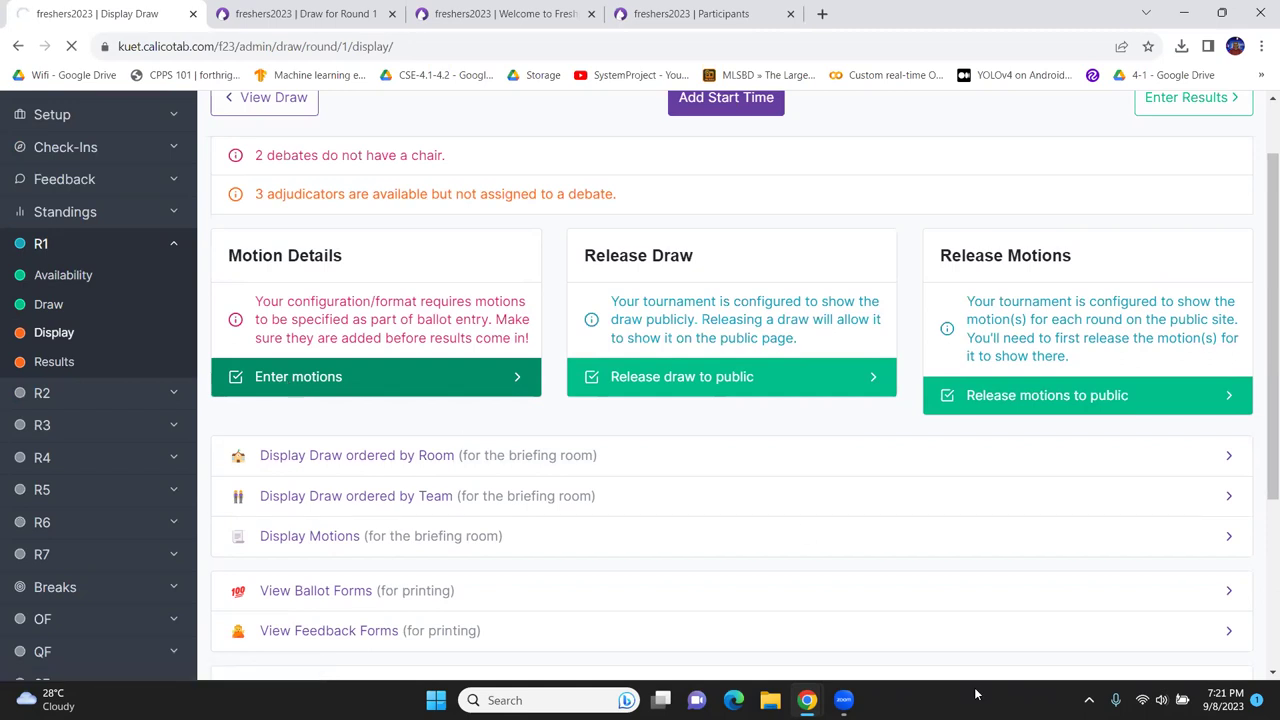
pyautogui.click(429, 303)
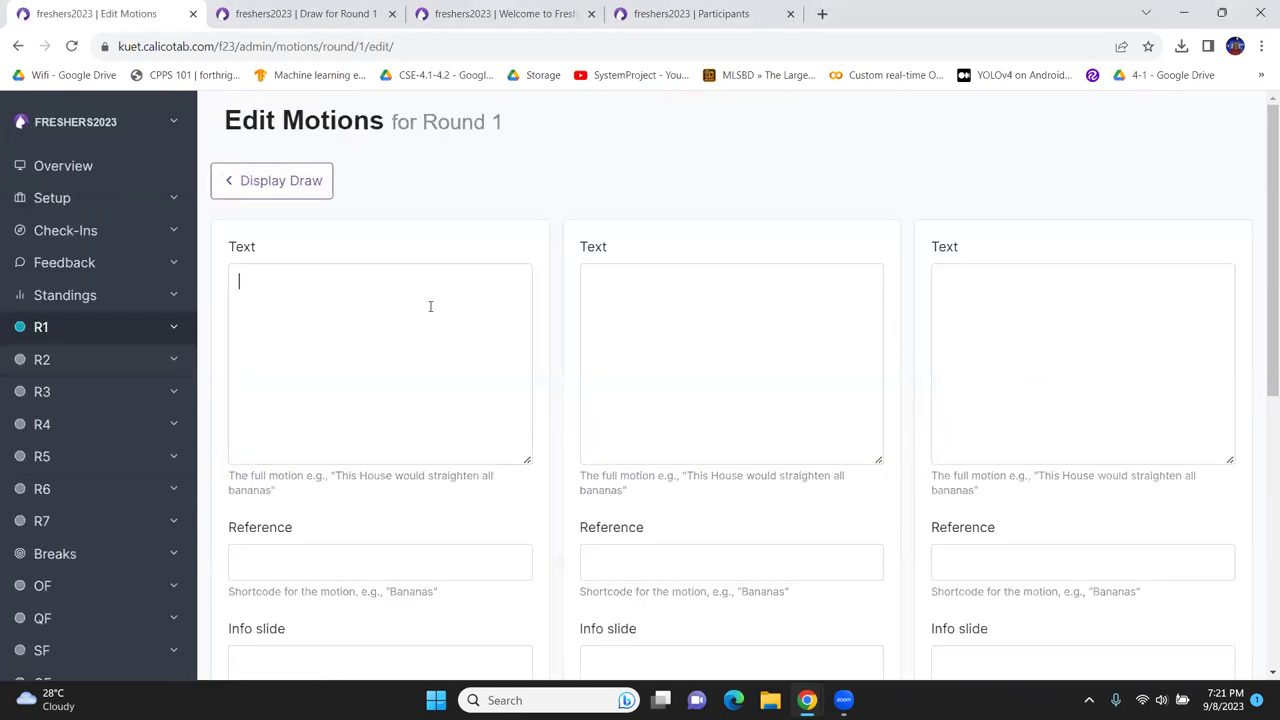
pyautogui.scroll(-3, 742, 356)
pyautogui.scroll(-3, 742, 356)
pyautogui.click(766, 440)
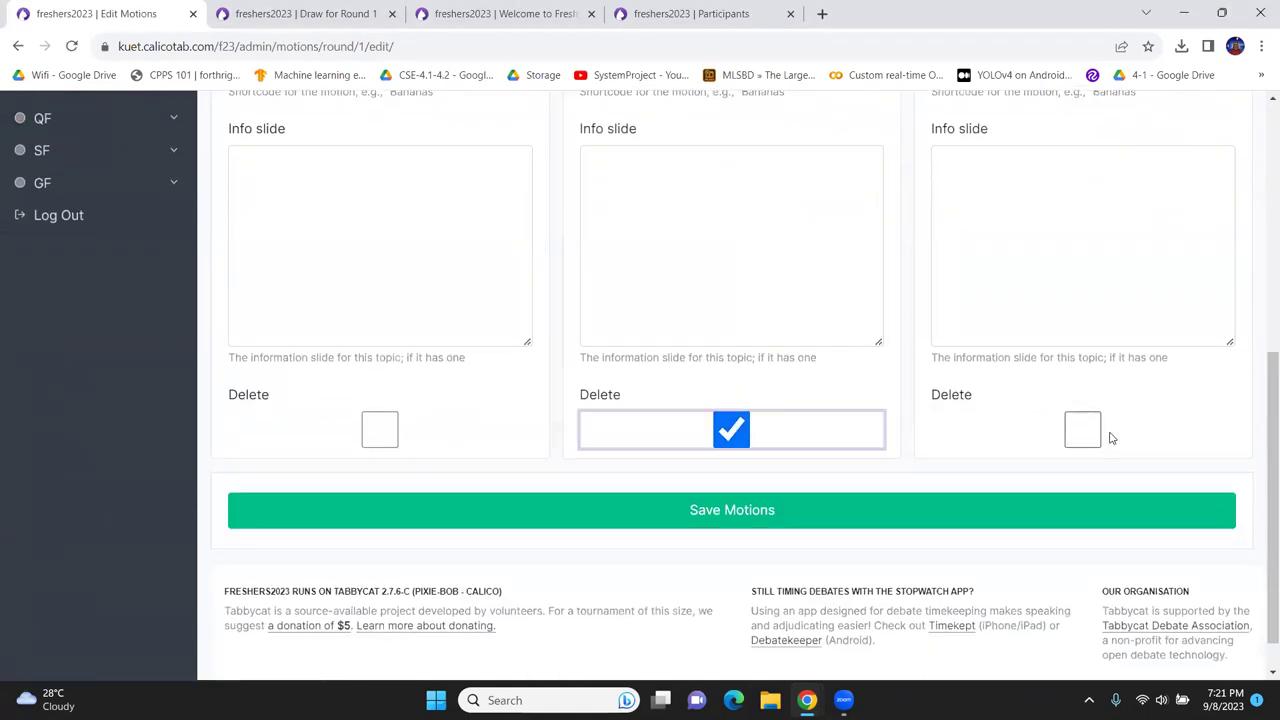
pyautogui.click(1083, 430)
# - Enter the first motion with text "MOTION 1", reference 1 and info slide "CONTEXT", and save the motions
pyautogui.scroll(4, 924, 286)
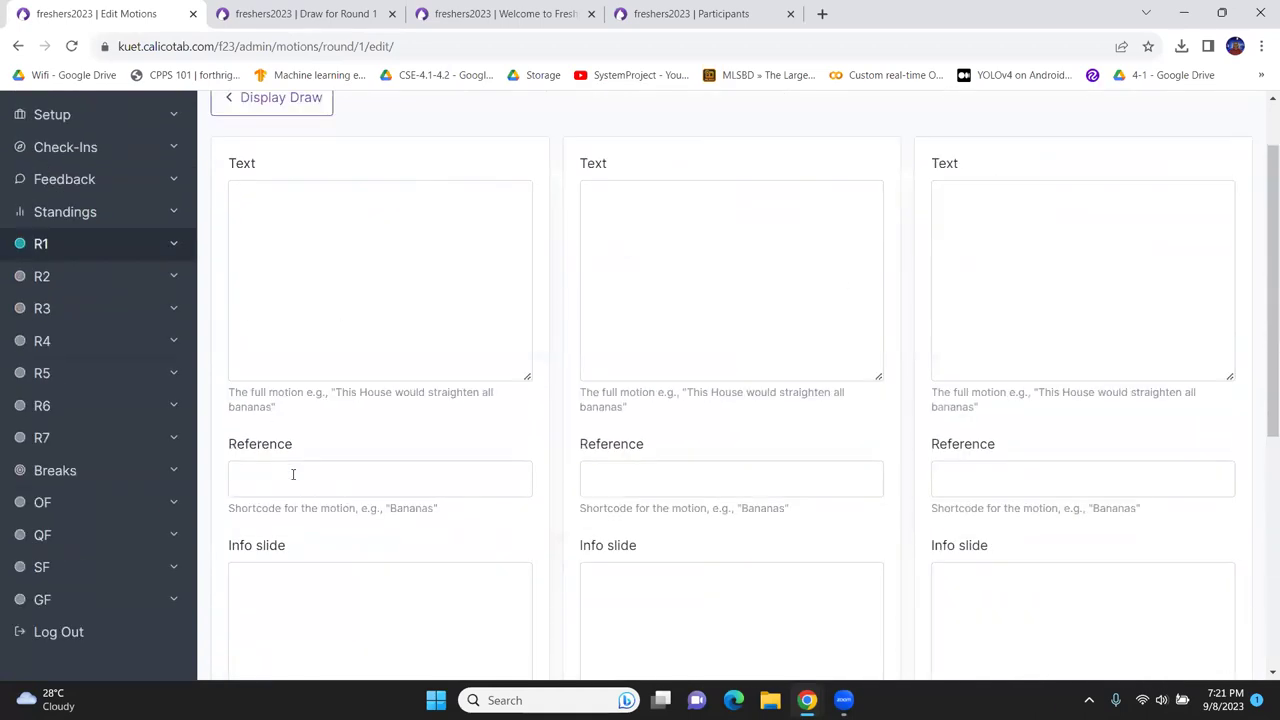
pyautogui.click(318, 273)
pyautogui.scroll(-2, 322, 285)
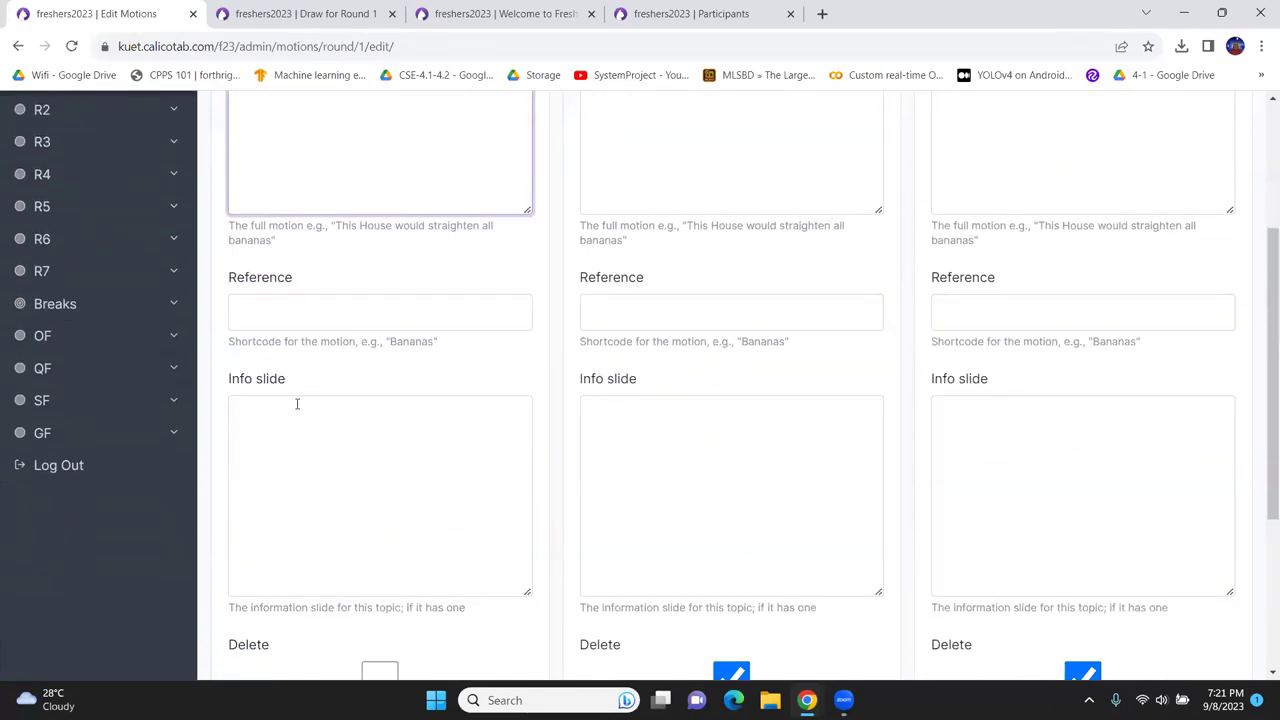
pyautogui.scroll(3, 297, 400)
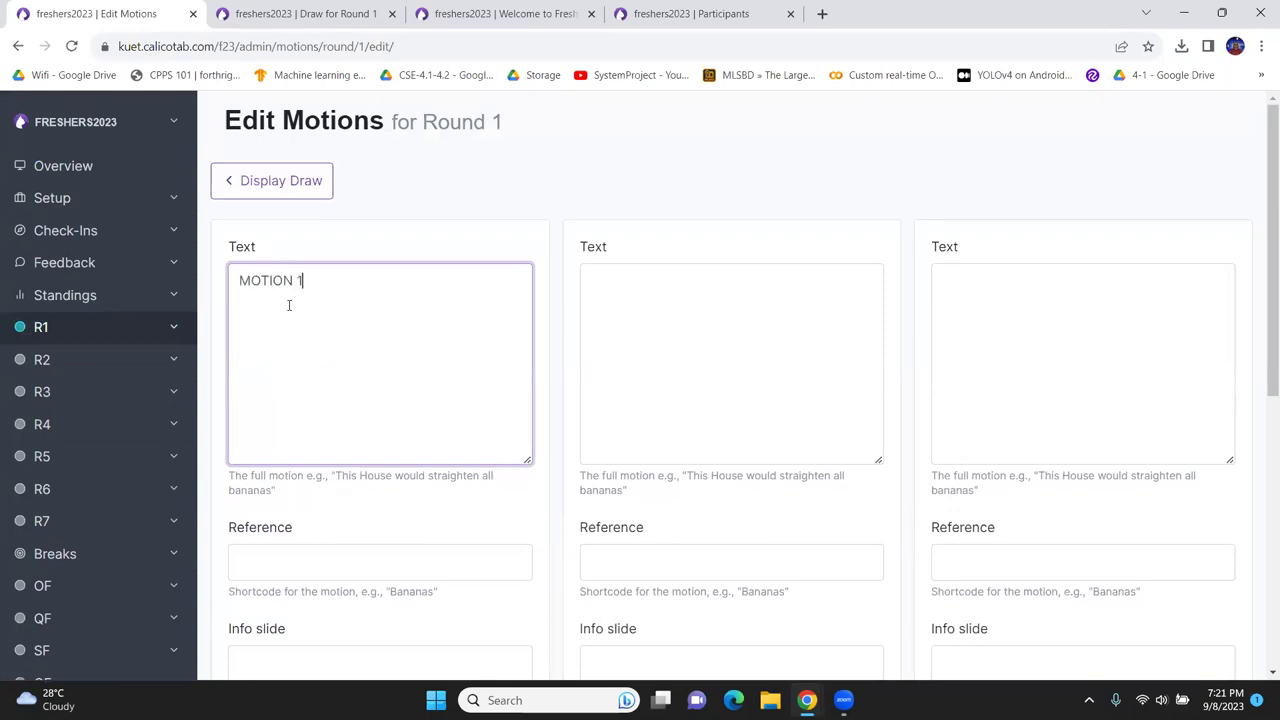
pyautogui.click(308, 563)
pyautogui.click(323, 606)
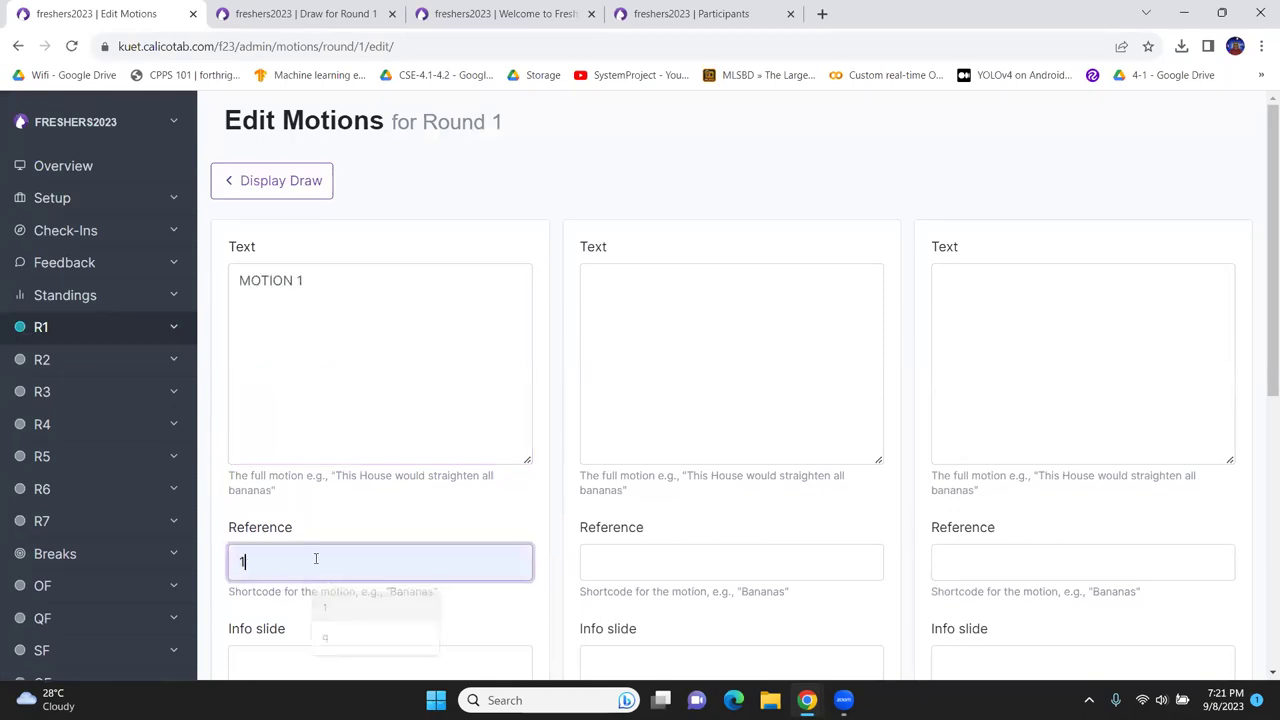
pyautogui.scroll(-2, 294, 543)
pyautogui.click(294, 542)
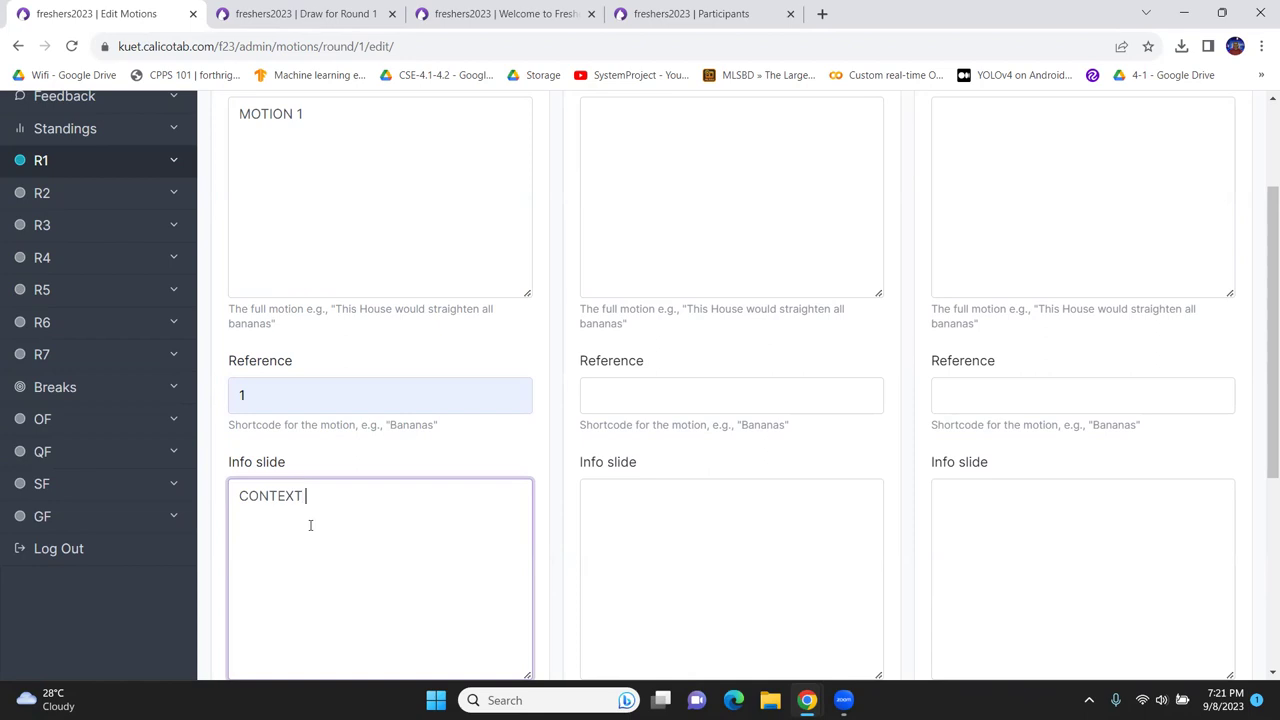
pyautogui.scroll(-4, 294, 518)
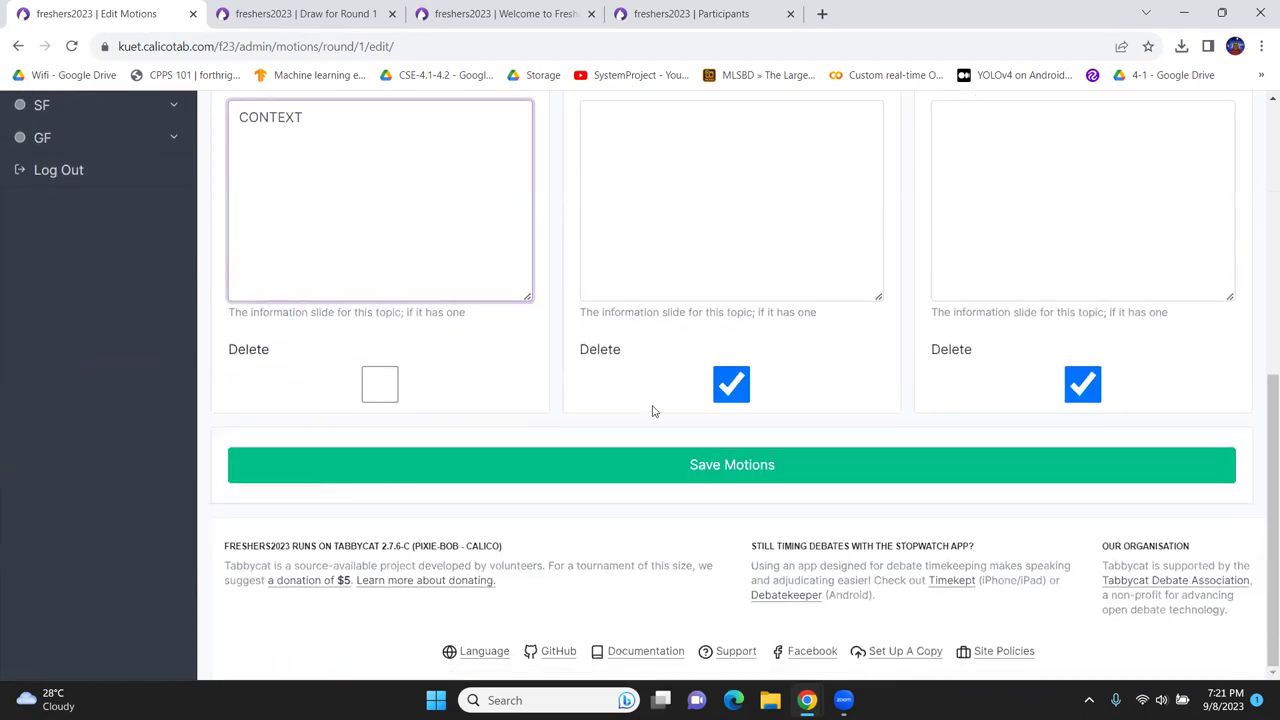
pyautogui.click(683, 464)
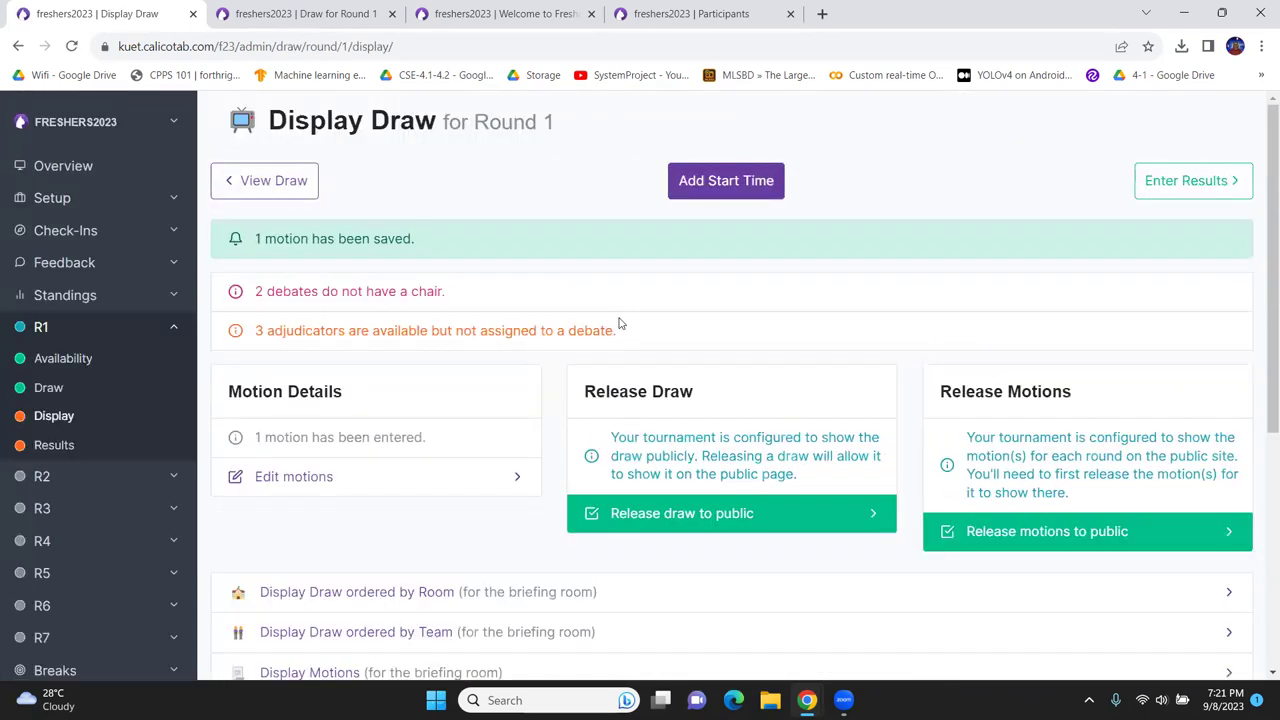
# - Release the Round 1 draw to the public
pyautogui.scroll(-1, 662, 307)
pyautogui.scroll(-1, 662, 307)
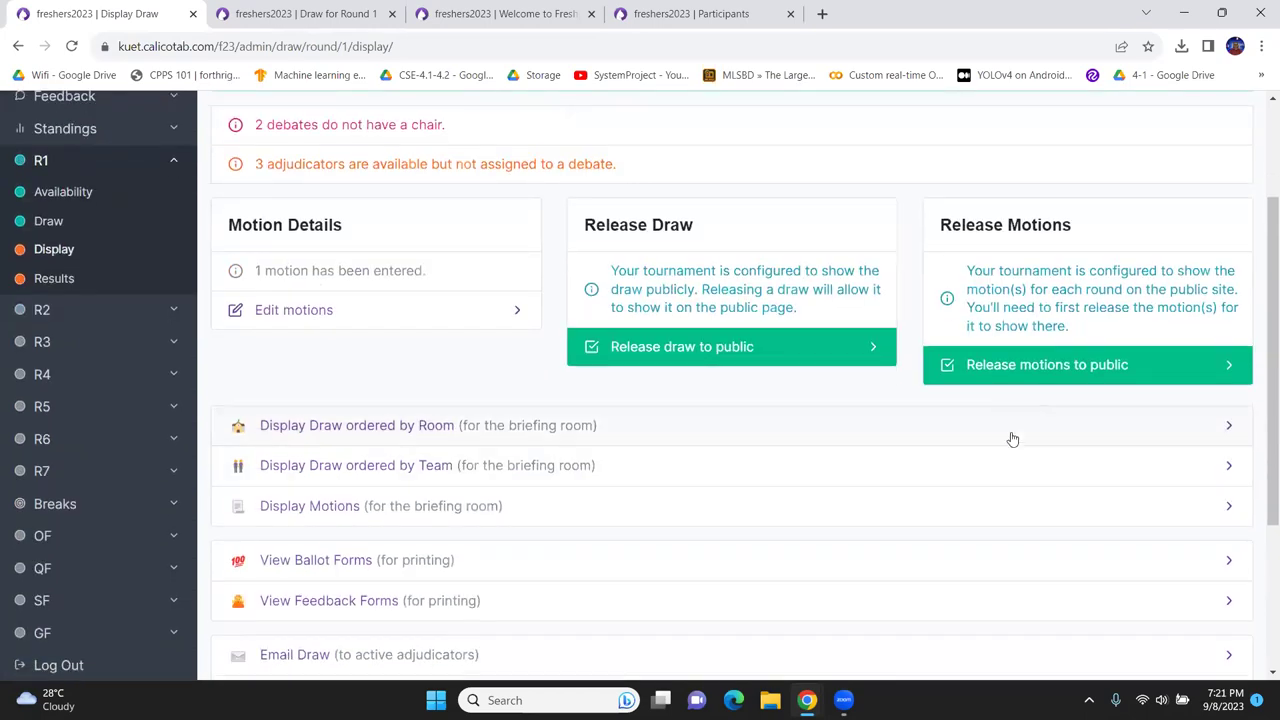
pyautogui.click(638, 345)
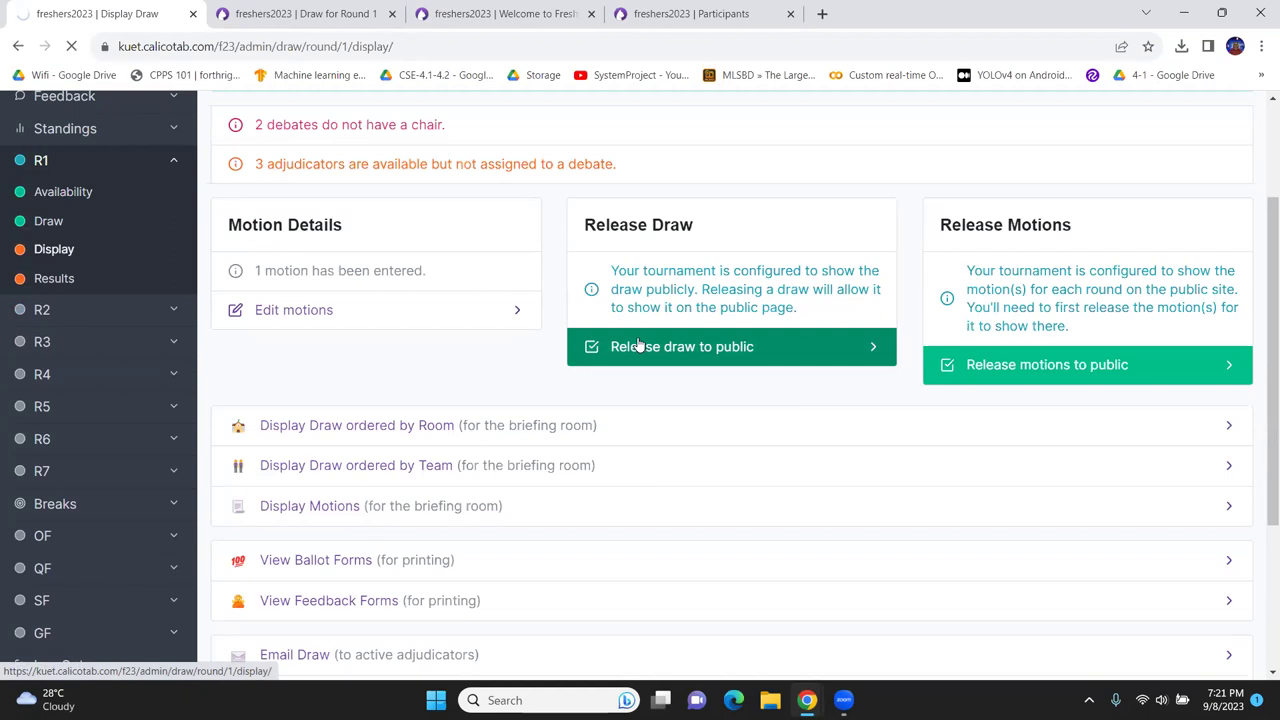
# - Refresh the public tournament site, view its Round 1 draw, and close it to return to the draw display options
pyautogui.click(340, 14)
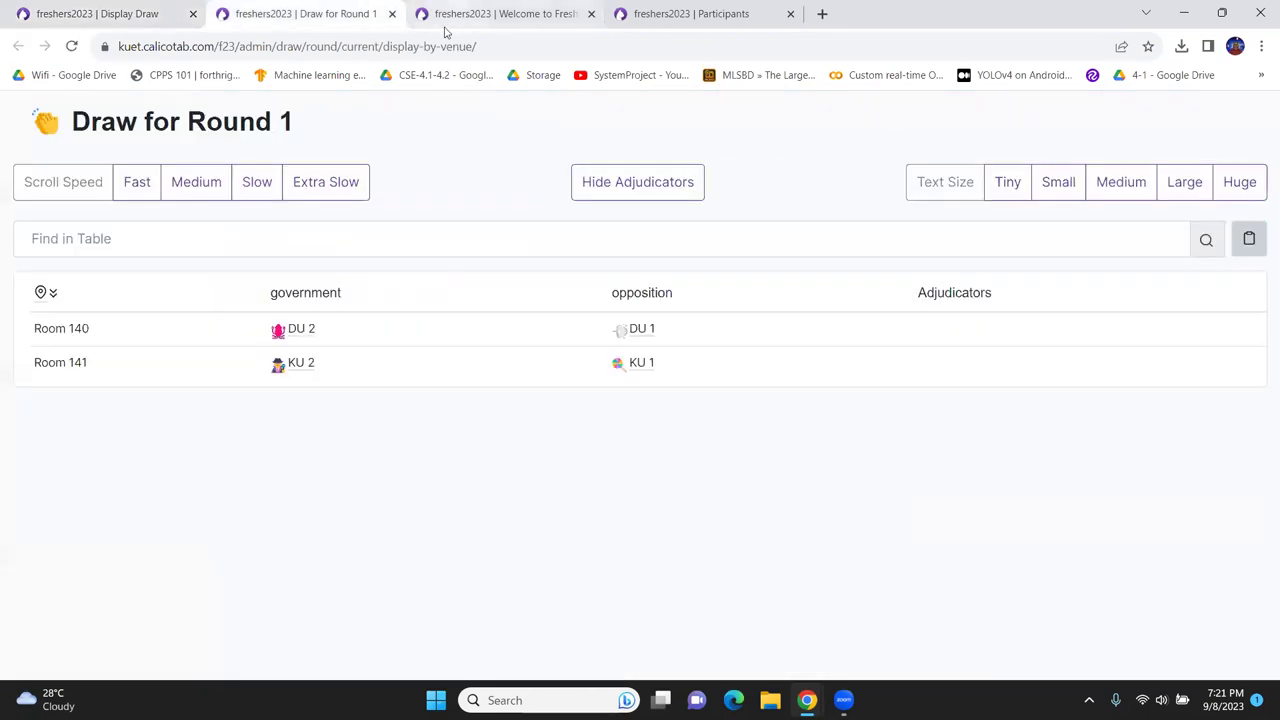
pyautogui.click(500, 14)
pyautogui.click(72, 46)
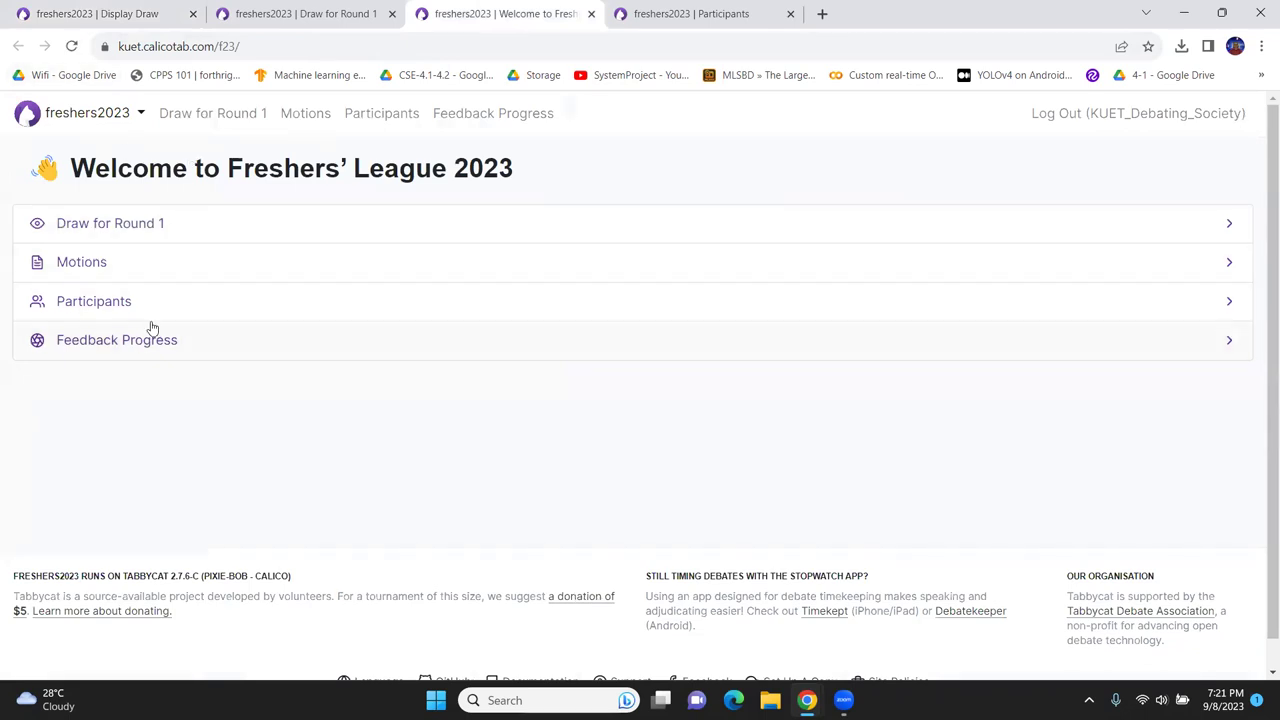
pyautogui.click(113, 226)
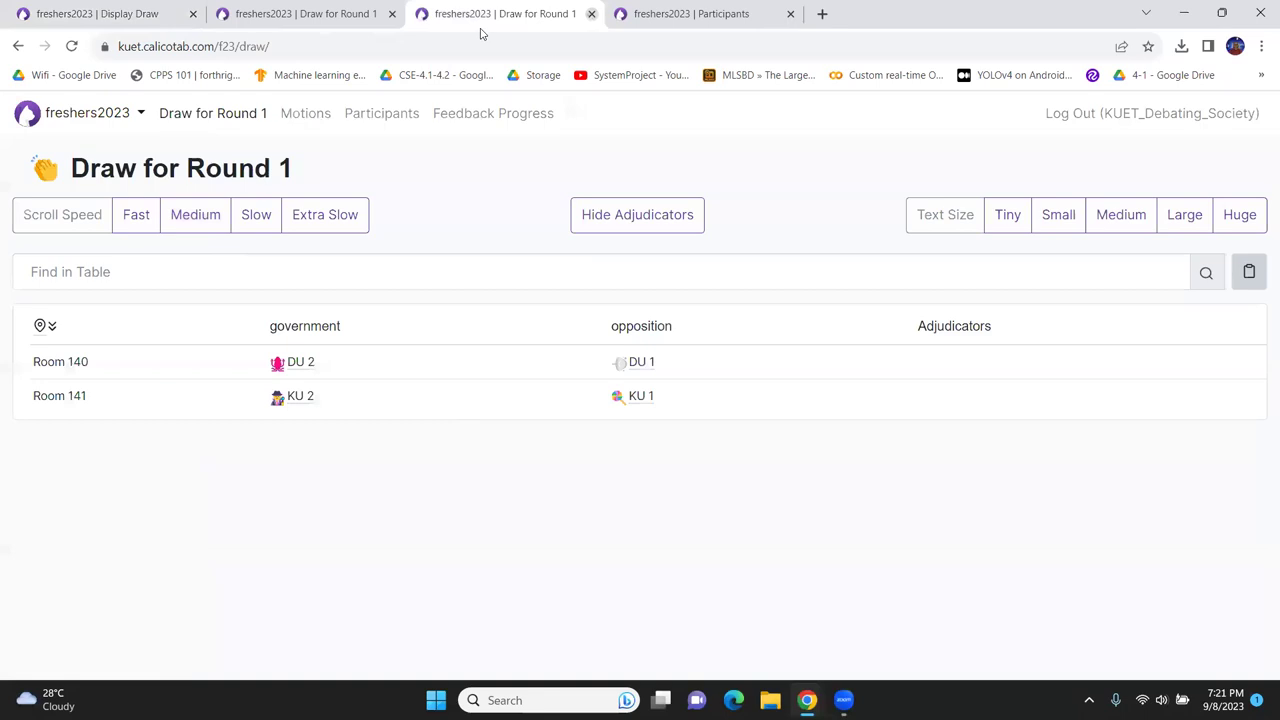
pyautogui.click(591, 13)
pyautogui.click(97, 13)
# - Open the briefing-room motion display, reveal the Round 1 info slide and motion, and return to the draw display options
pyautogui.scroll(-3, 815, 368)
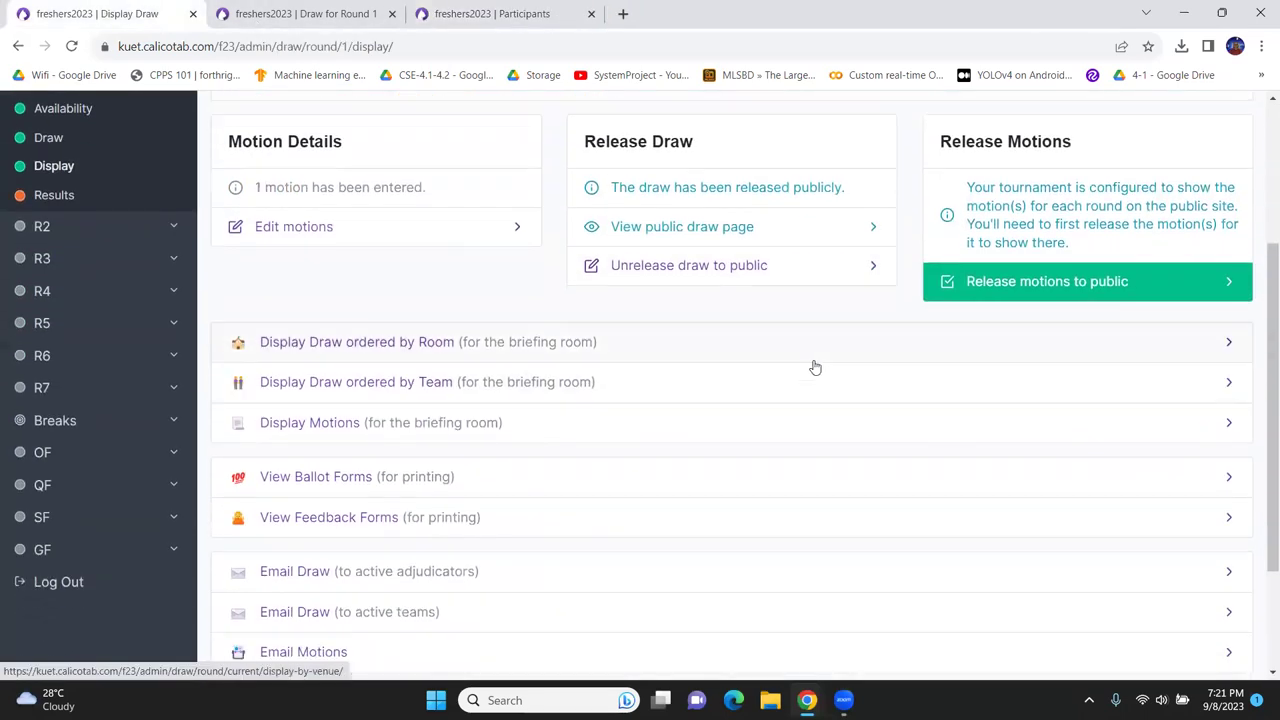
pyautogui.click(309, 424)
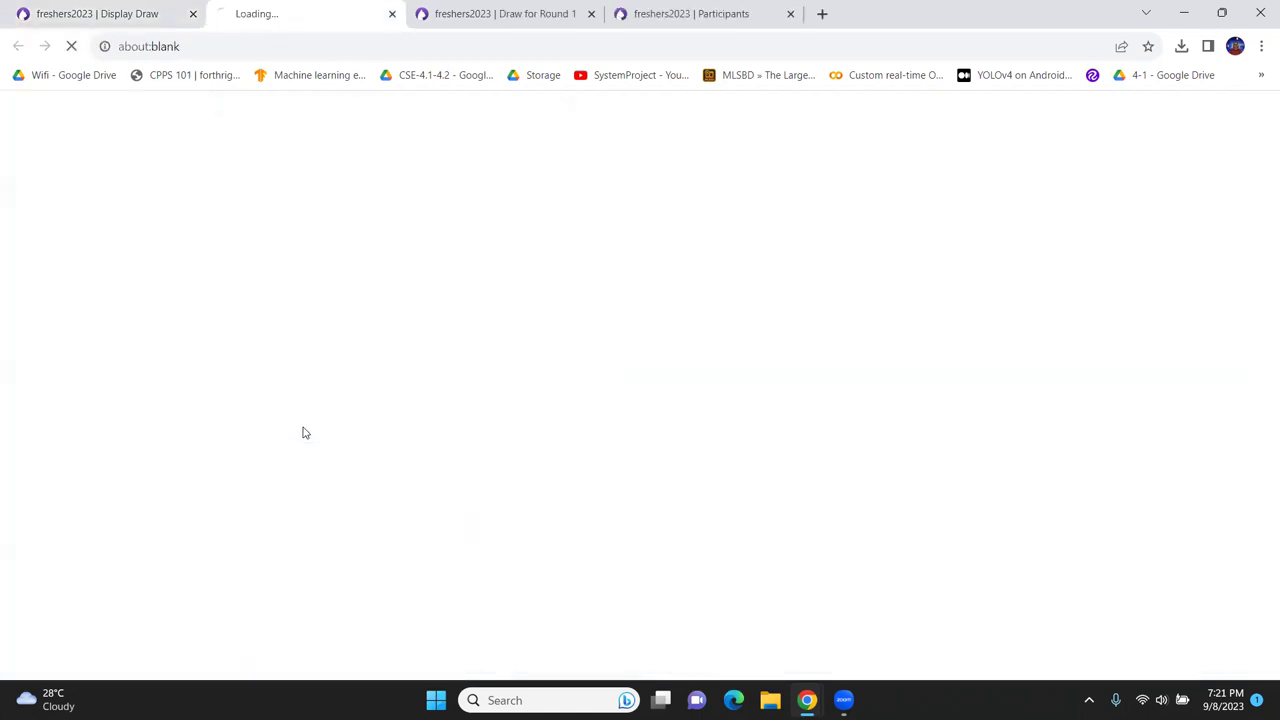
pyautogui.click(620, 336)
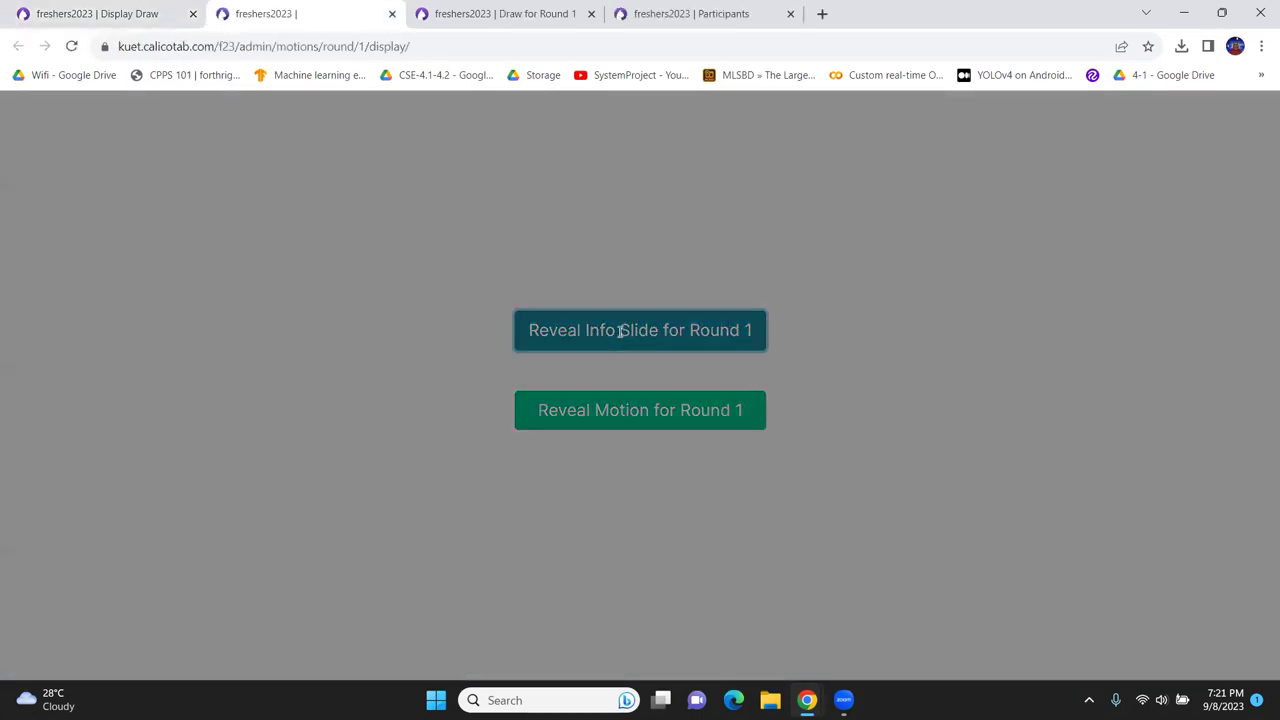
pyautogui.click(1260, 157)
pyautogui.click(650, 415)
pyautogui.click(136, 8)
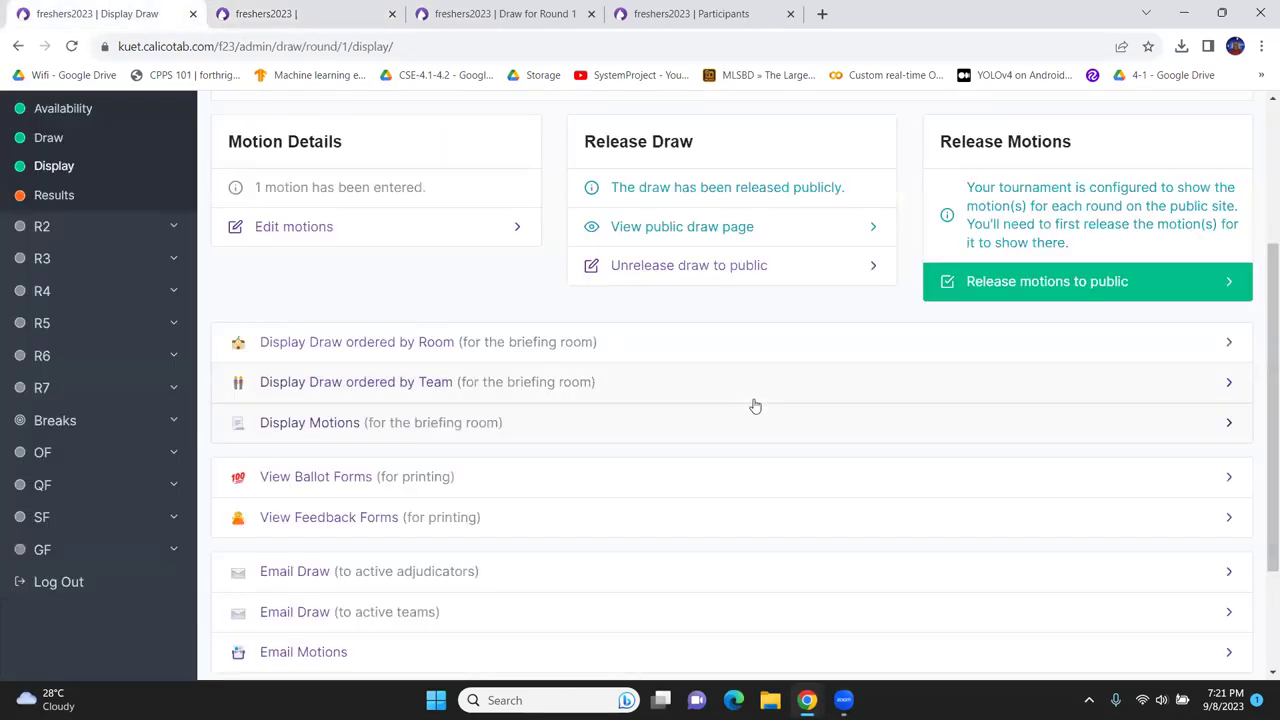
# - Release the Round 1 motions to the public and look over the remaining display, printing and email options
pyautogui.click(1006, 292)
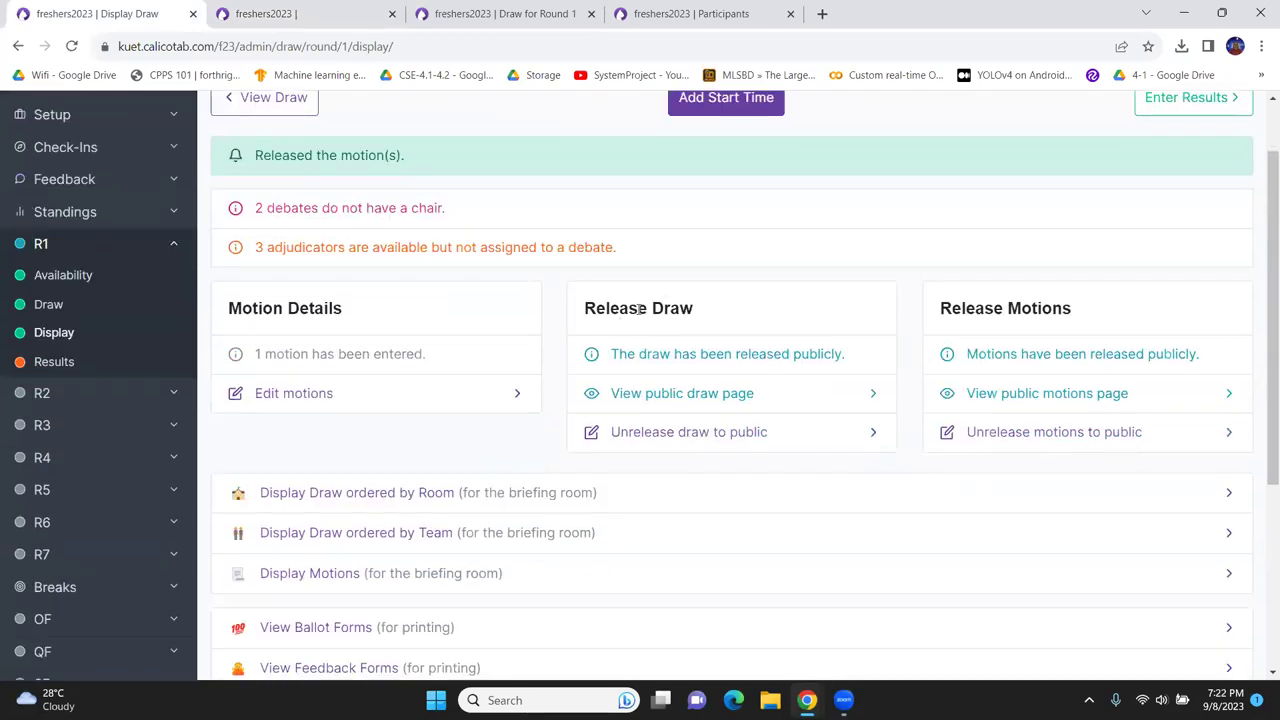
pyautogui.scroll(-3, 440, 428)
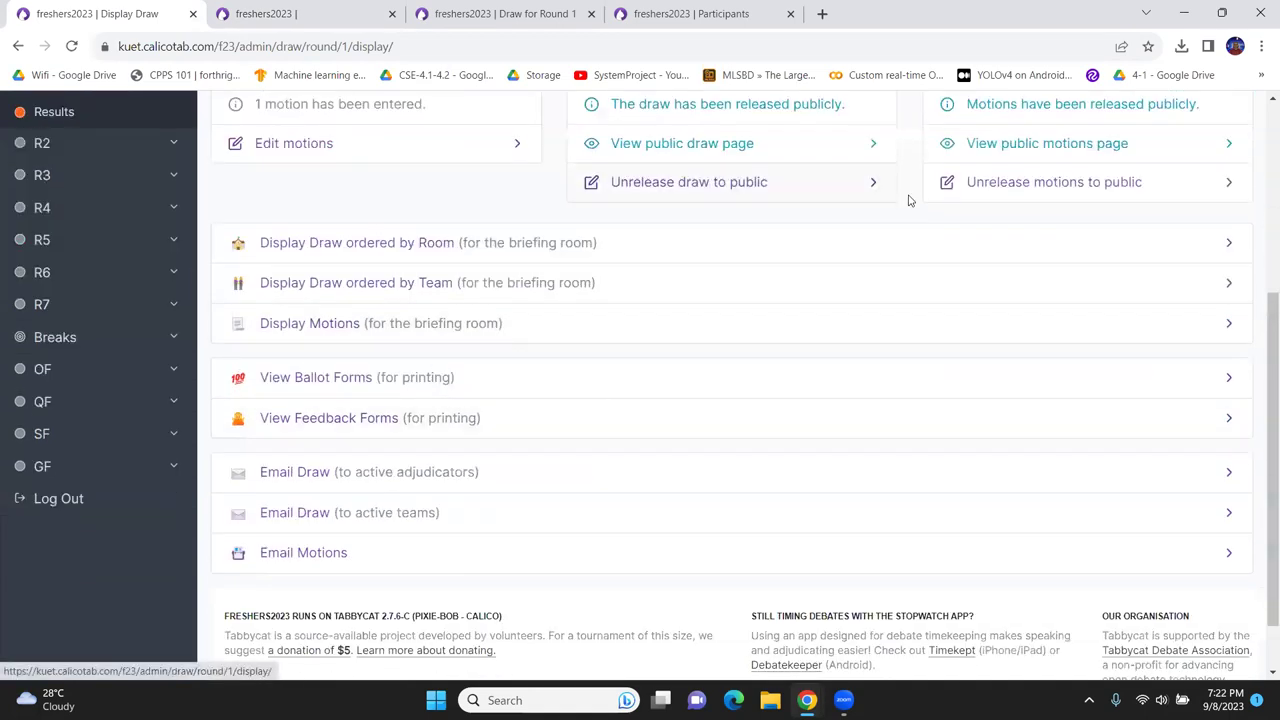
pyautogui.scroll(1, 1031, 200)
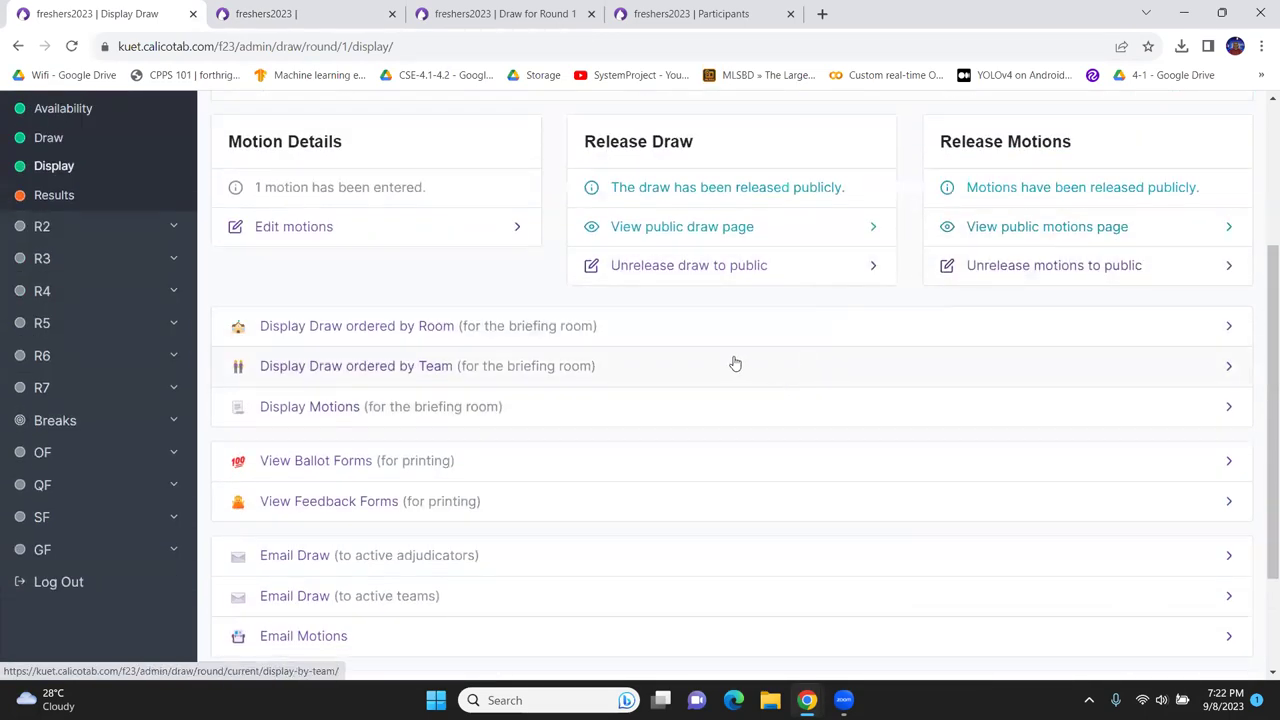
pyautogui.scroll(-2, 598, 314)
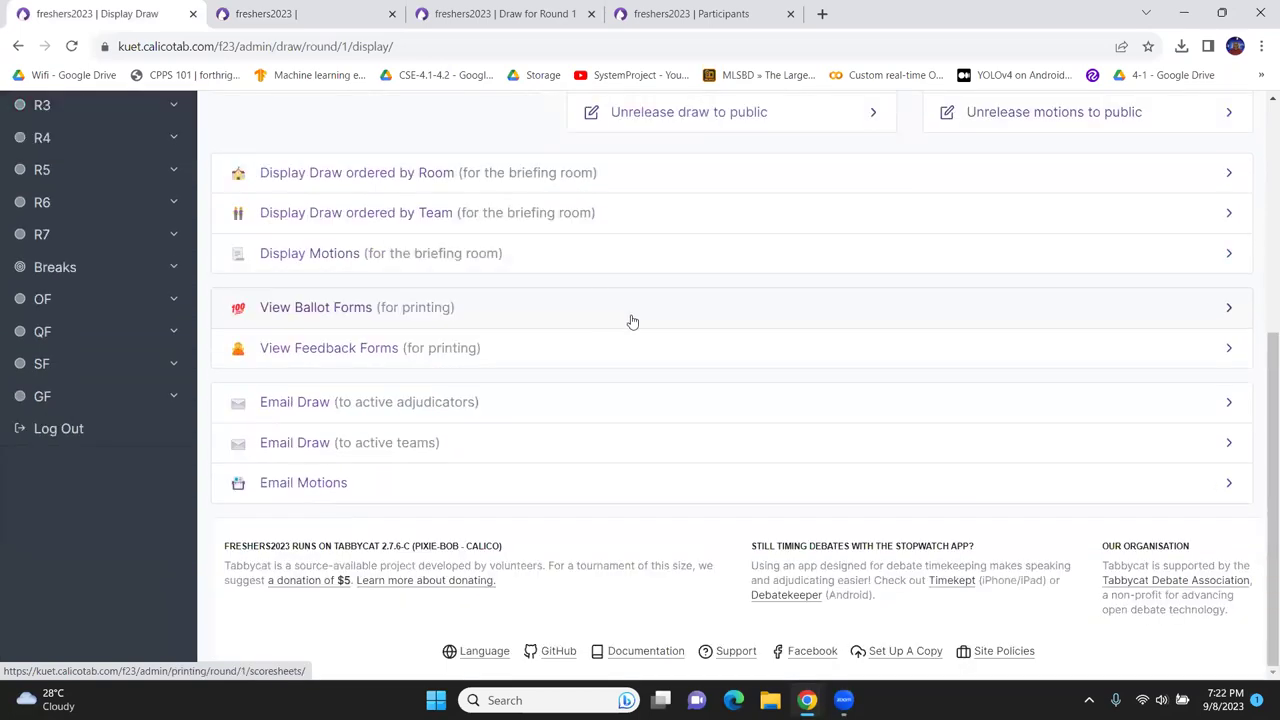
pyautogui.scroll(2, 606, 326)
pyautogui.scroll(-1, 517, 340)
pyautogui.scroll(2, 110, 326)
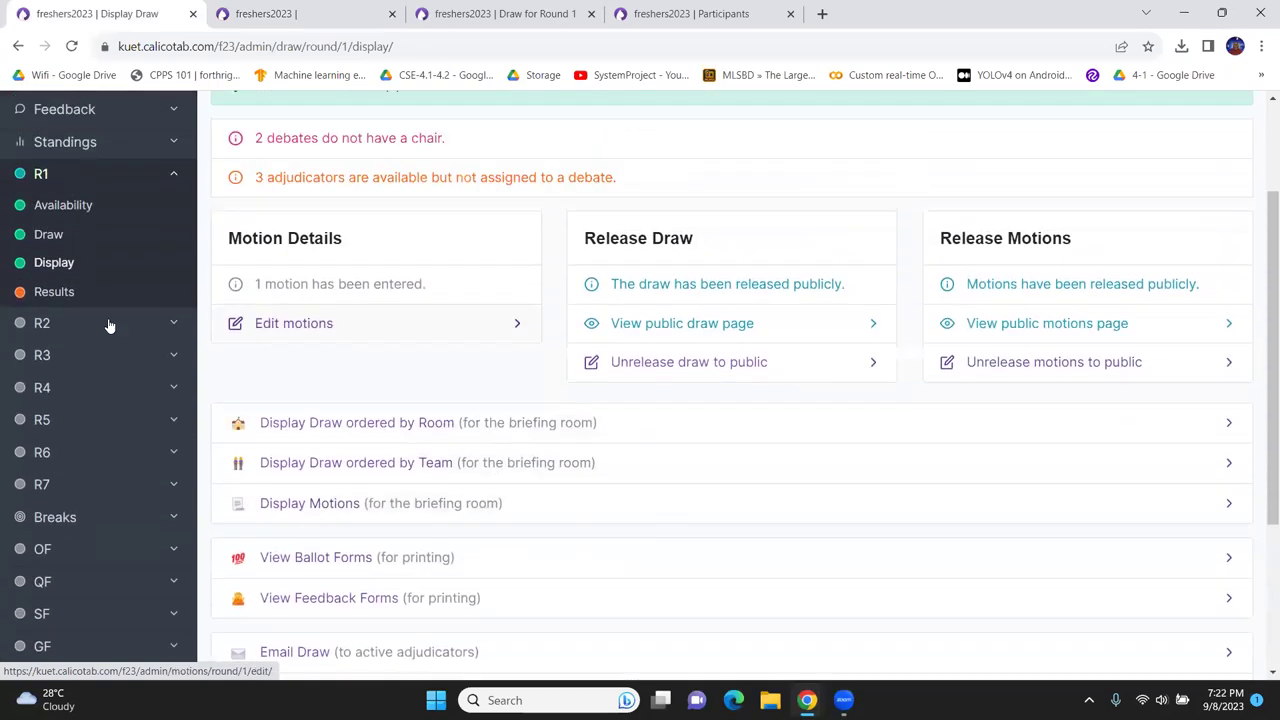
pyautogui.scroll(2, 1034, 200)
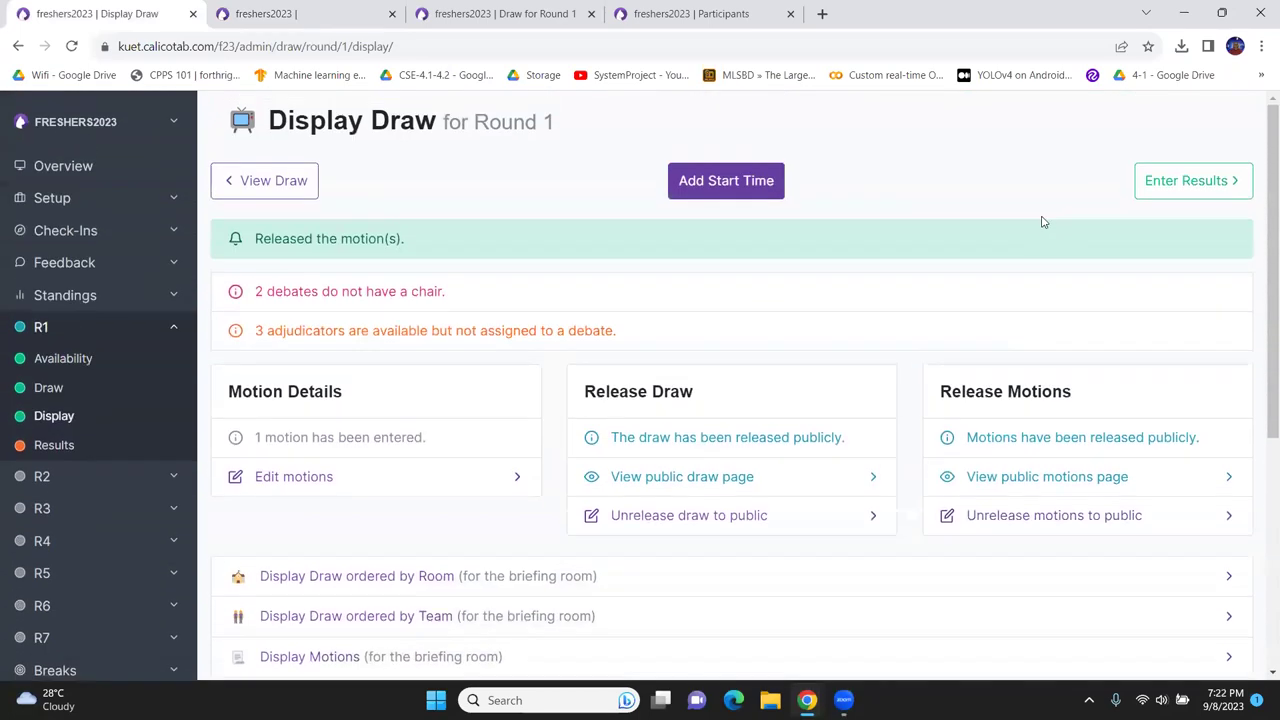
# - Open a new Round 1 ballot set for DU 2 vs DU 1 and check its motion veto and iron-person choices
pyautogui.click(1185, 186)
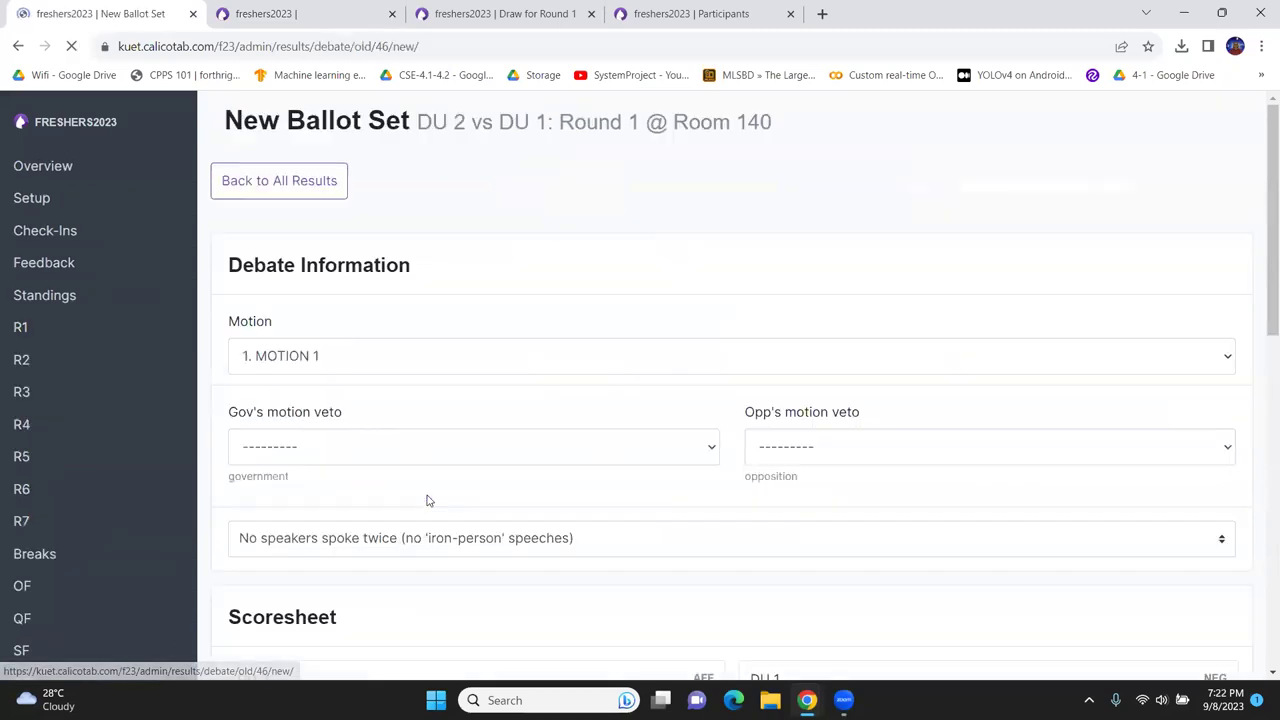
pyautogui.scroll(-2, 400, 340)
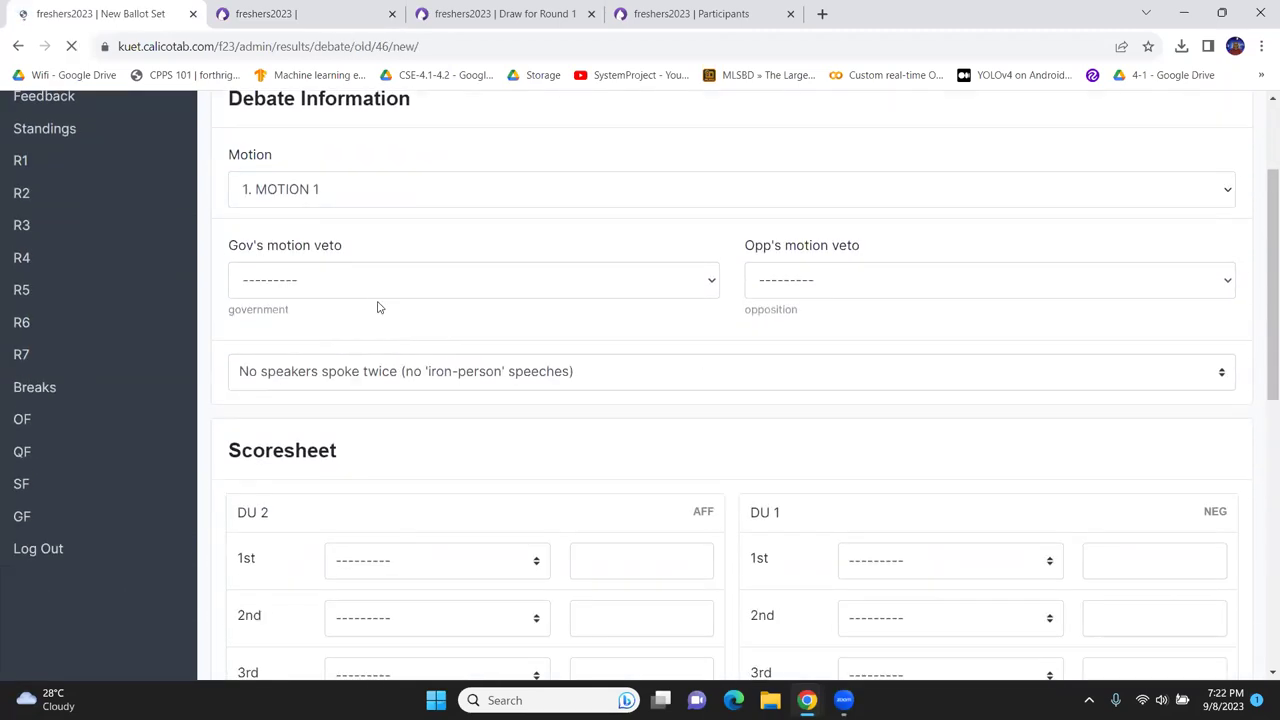
pyautogui.click(388, 282)
pyautogui.click(397, 286)
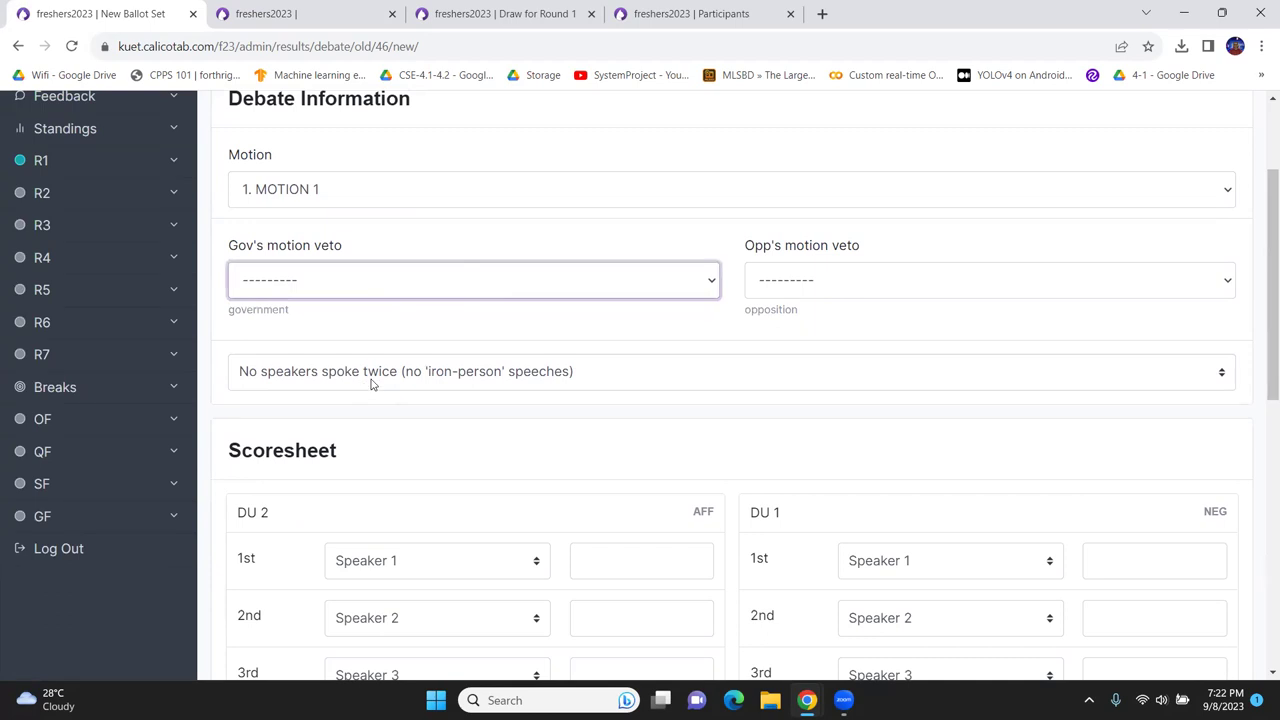
pyautogui.click(341, 374)
pyautogui.click(336, 376)
pyautogui.scroll(-4, 336, 376)
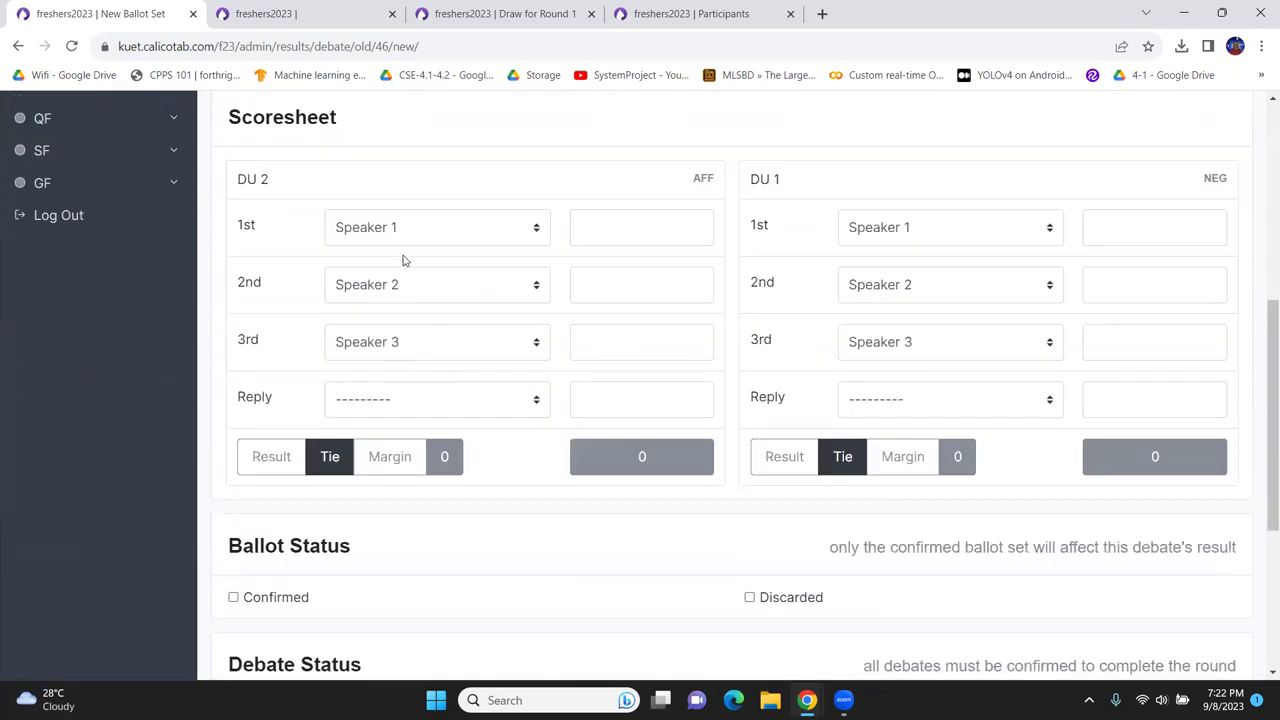
pyautogui.scroll(2, 417, 260)
# - Try the 'iron-person' speech option on the ballot and switch back to no speakers having spoken twice
pyautogui.click(417, 206)
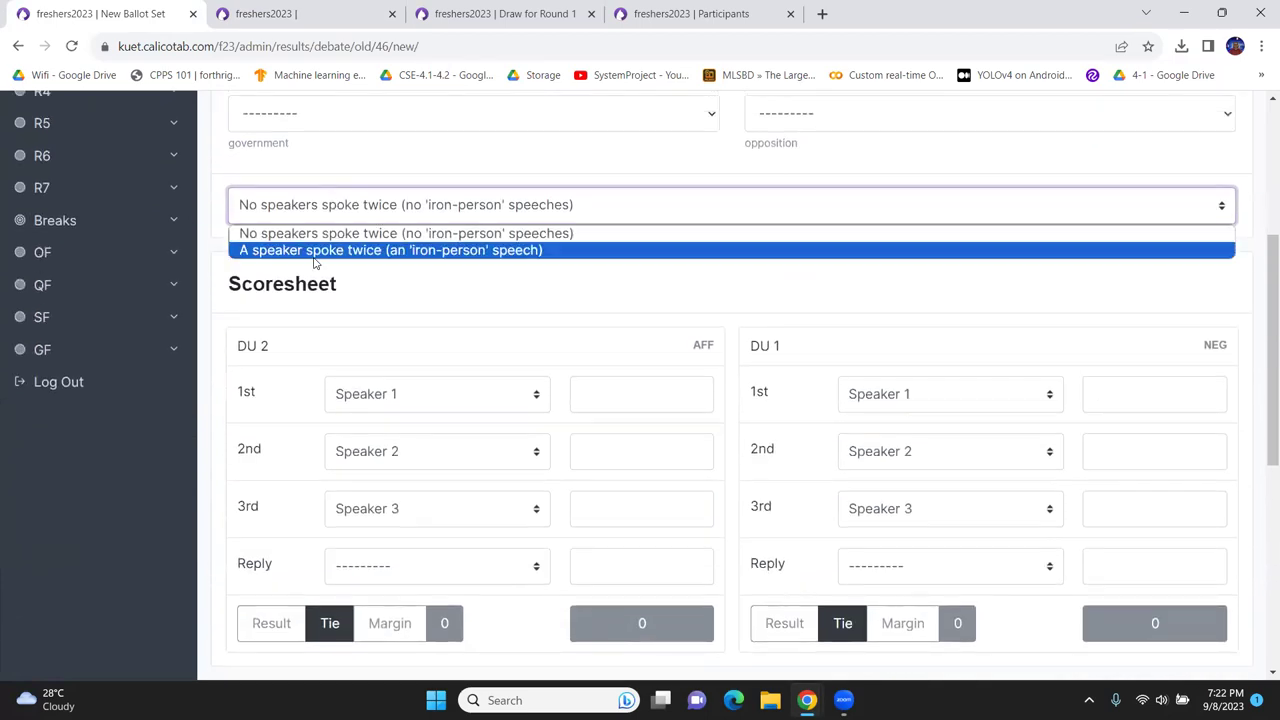
pyautogui.click(313, 250)
pyautogui.click(488, 218)
pyautogui.click(460, 235)
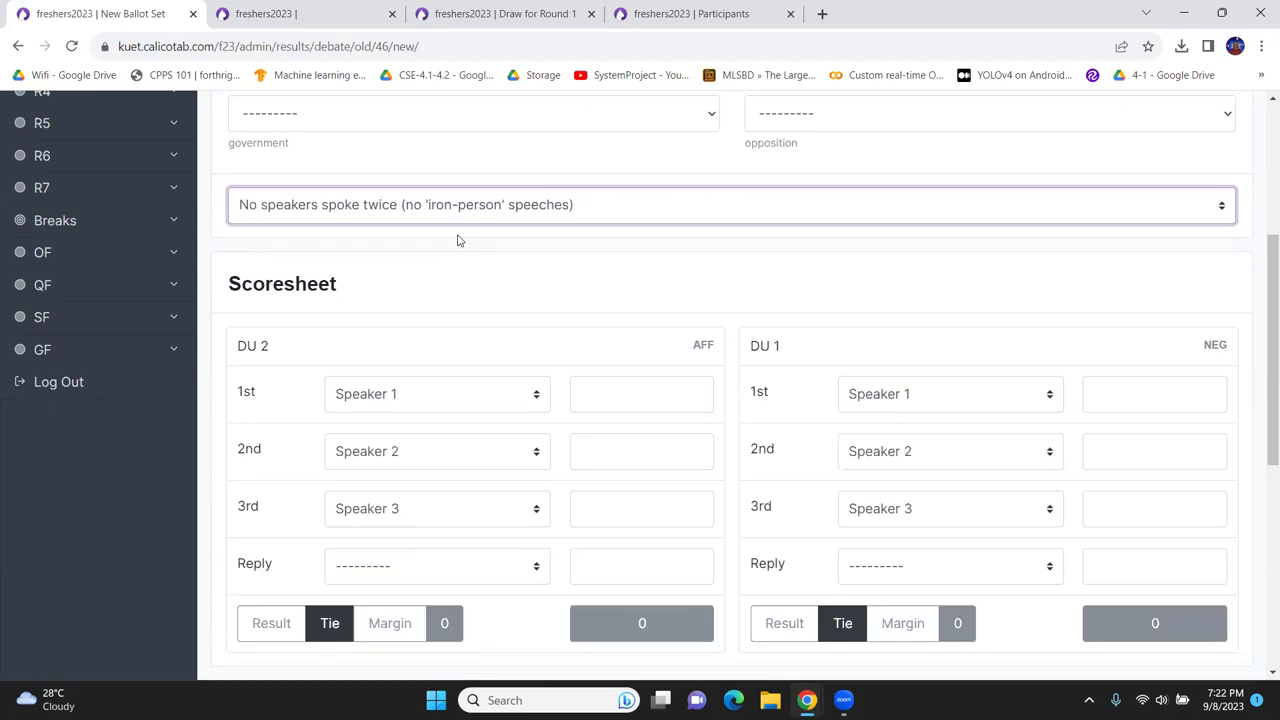
# - Enter DU 2's speaker scores on the Round 1 ballot: 71, 71 and 72 for the three speakers
pyautogui.scroll(3, 538, 292)
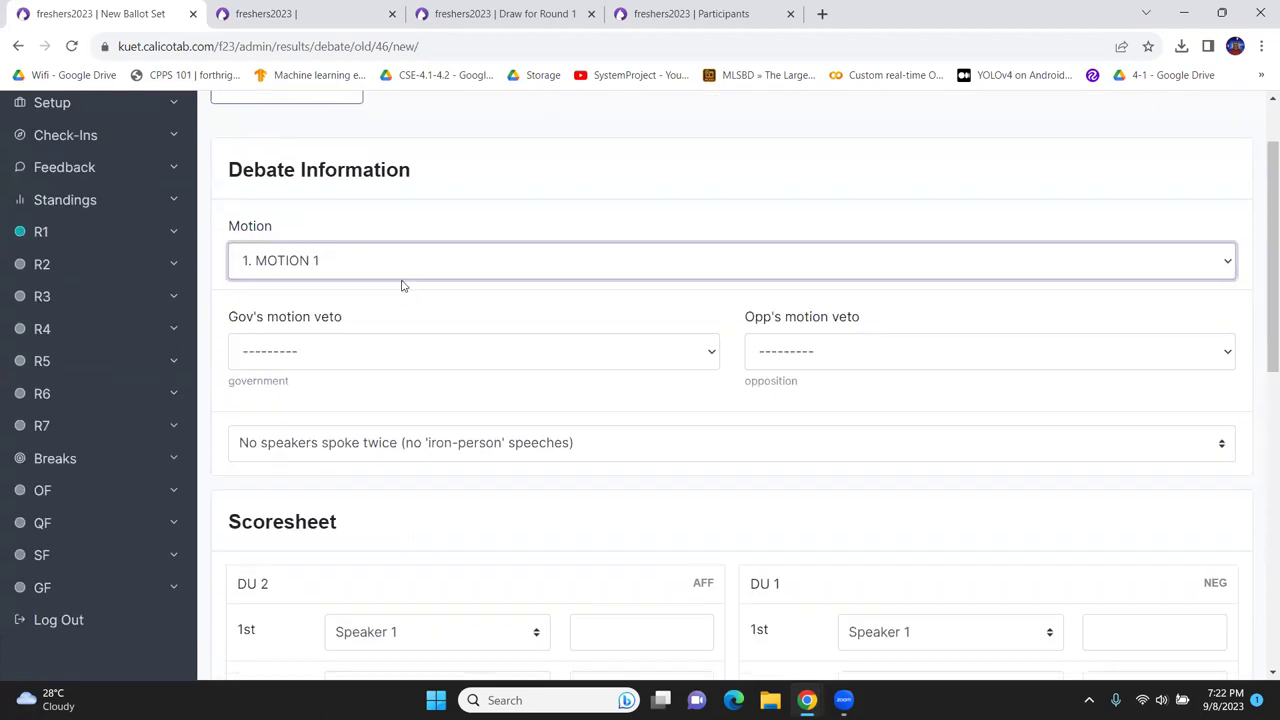
pyautogui.scroll(-3, 420, 363)
pyautogui.press('Tab')
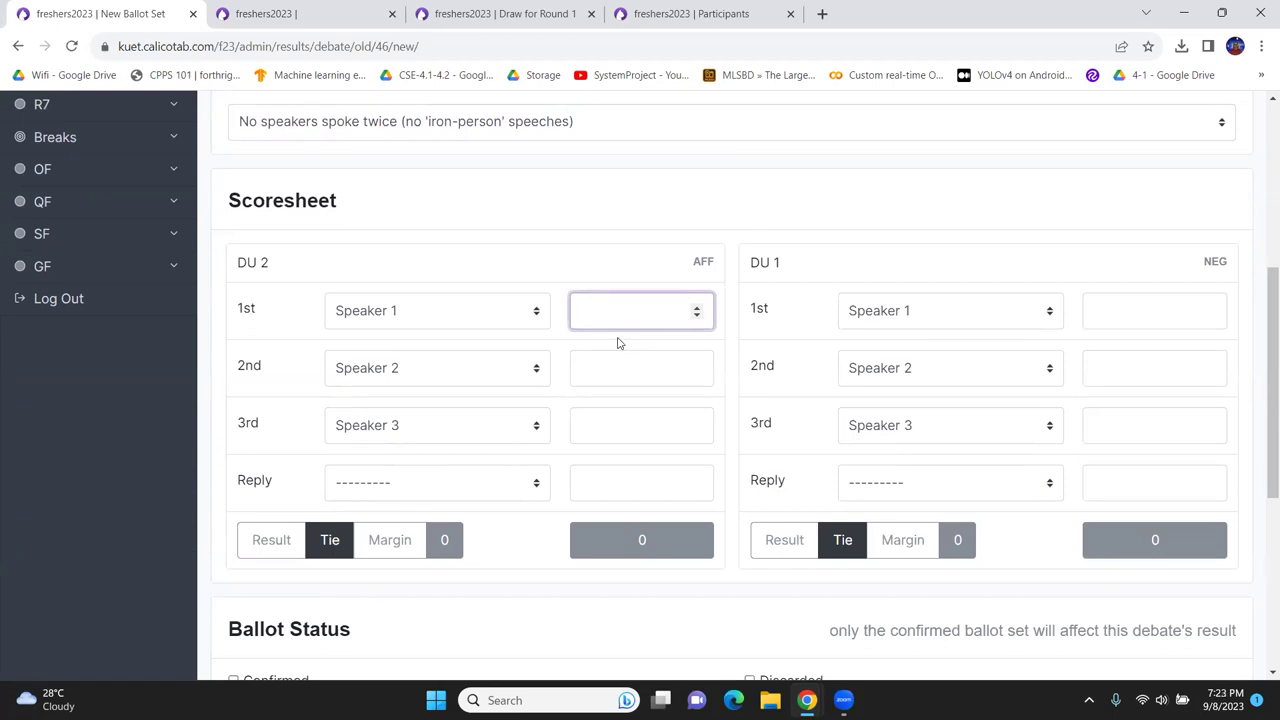
pyautogui.click(632, 364)
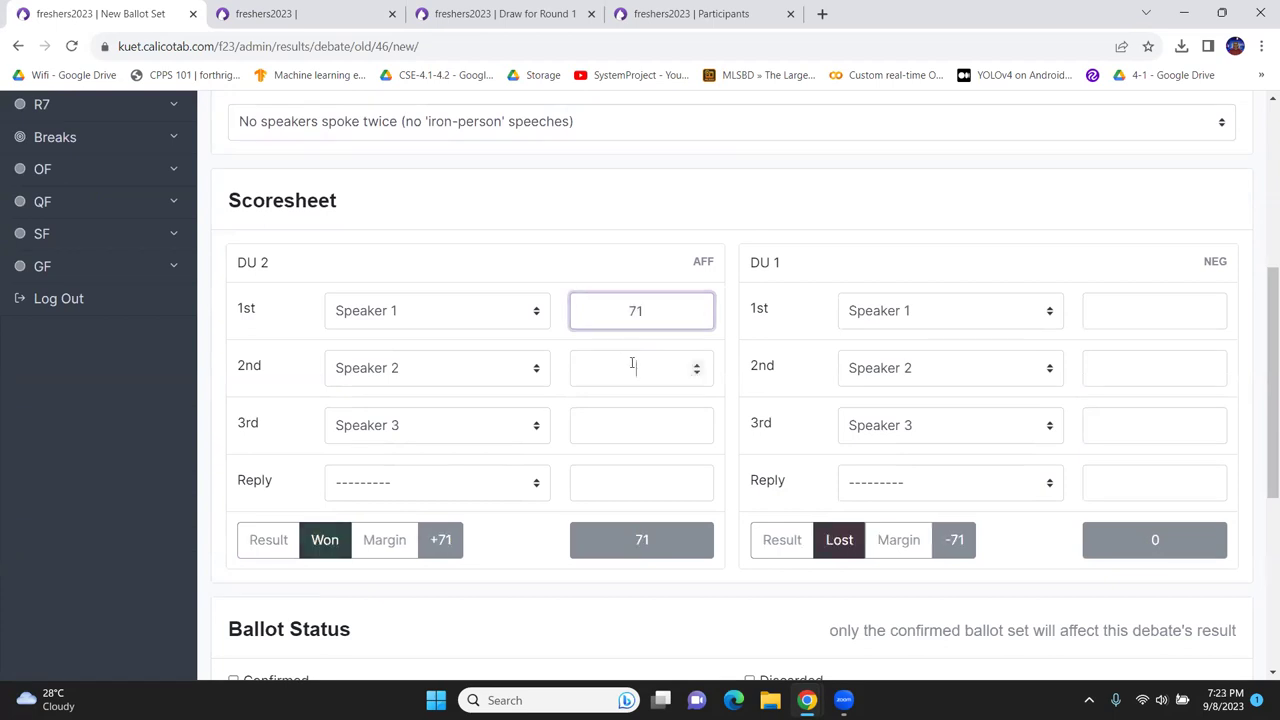
pyautogui.click(654, 425)
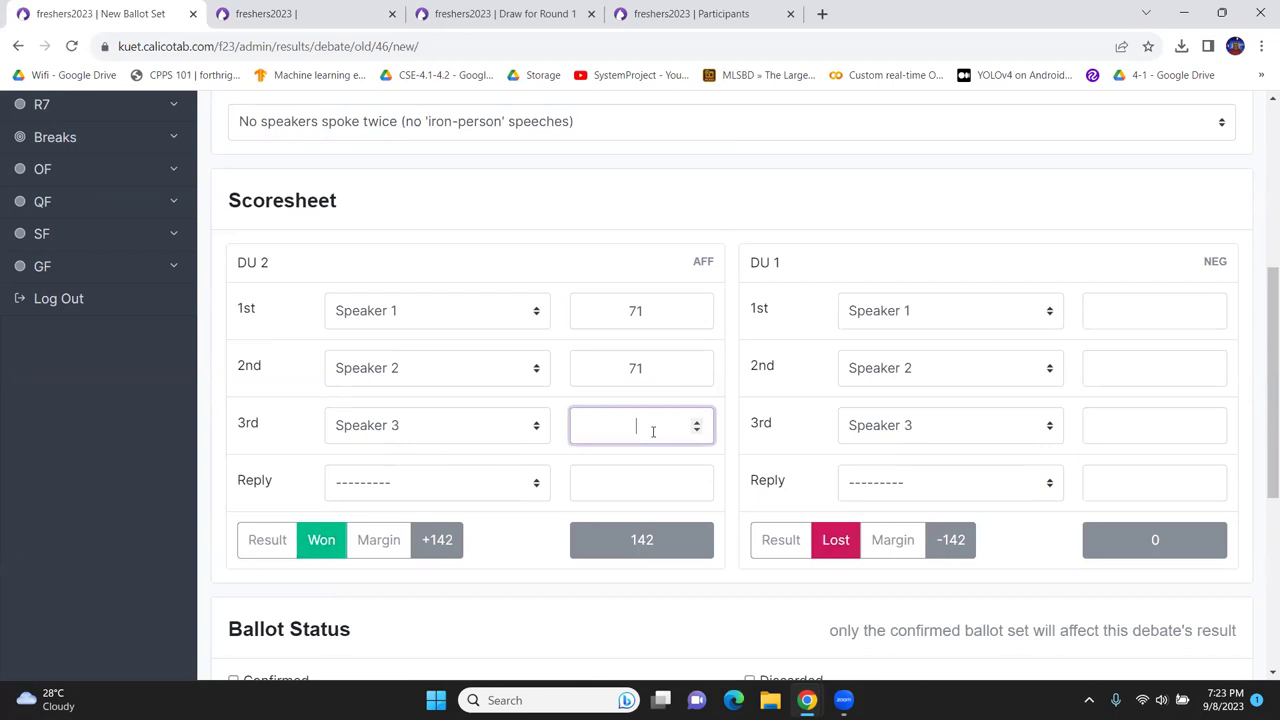
# - Enter DU 1's speaker scores on the ballot: 72, 72 and 73 for the three speakers
pyautogui.click(1139, 315)
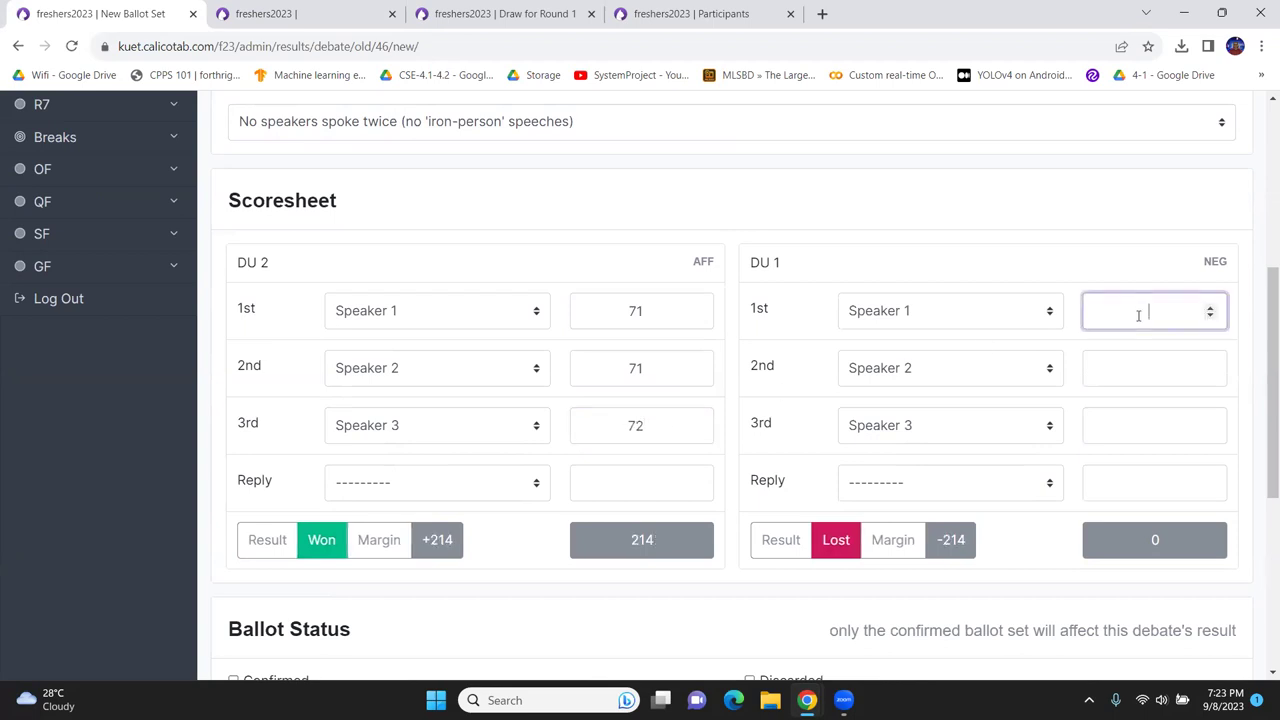
pyautogui.write('72')
pyautogui.click(1160, 360)
pyautogui.write('72')
pyautogui.click(1151, 436)
pyautogui.write('73')
# - Set Speaker 1 as the reply speaker for both DU 2 and DU 1, each with a reply score of 35
pyautogui.click(1210, 484)
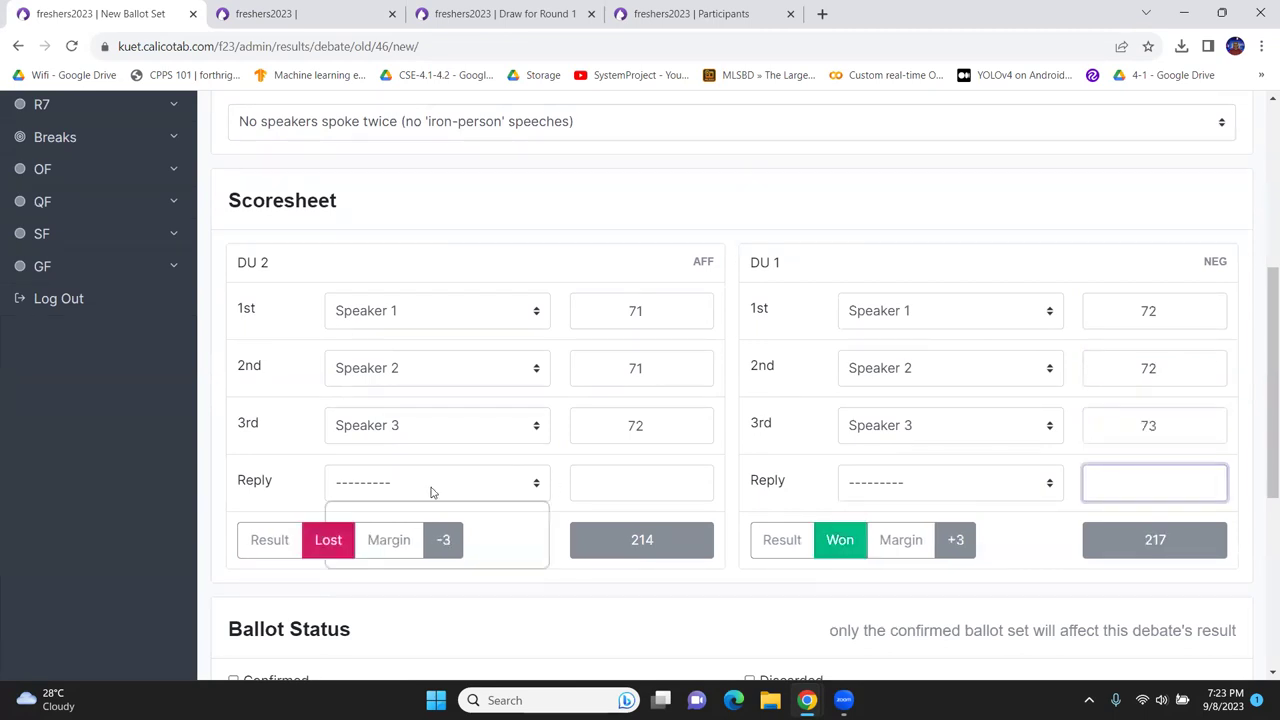
pyautogui.click(430, 525)
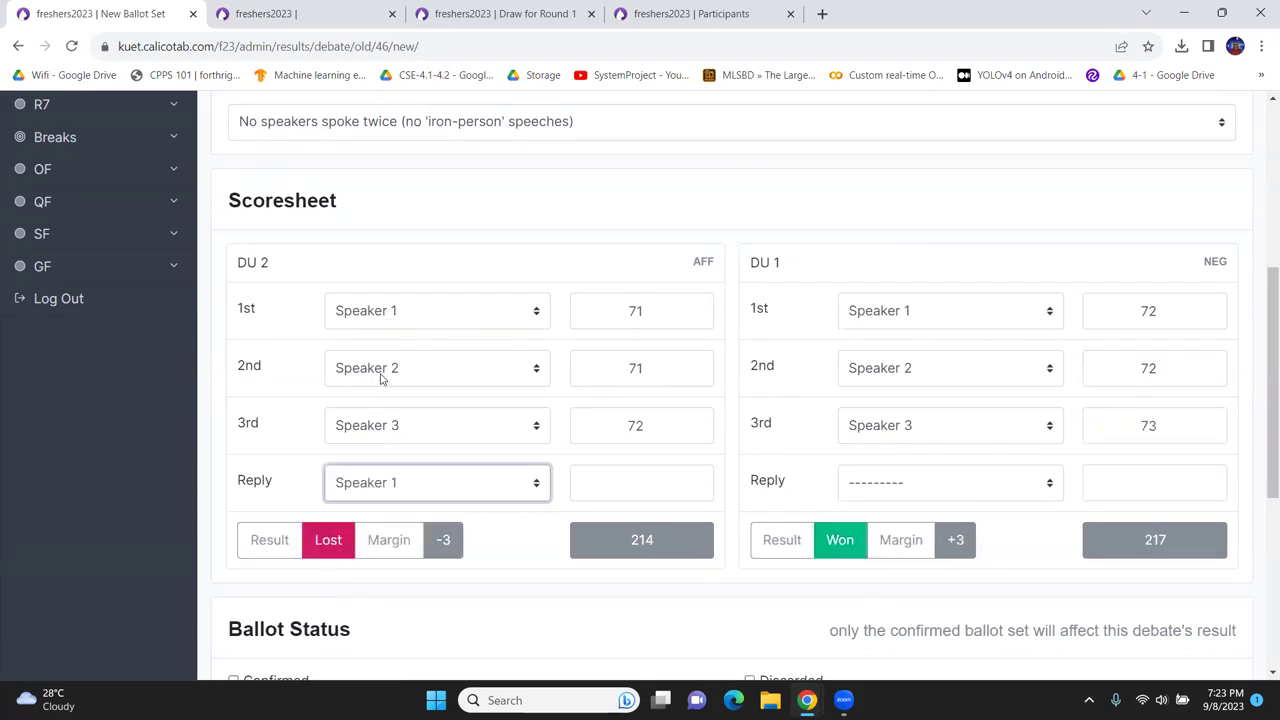
pyautogui.click(595, 483)
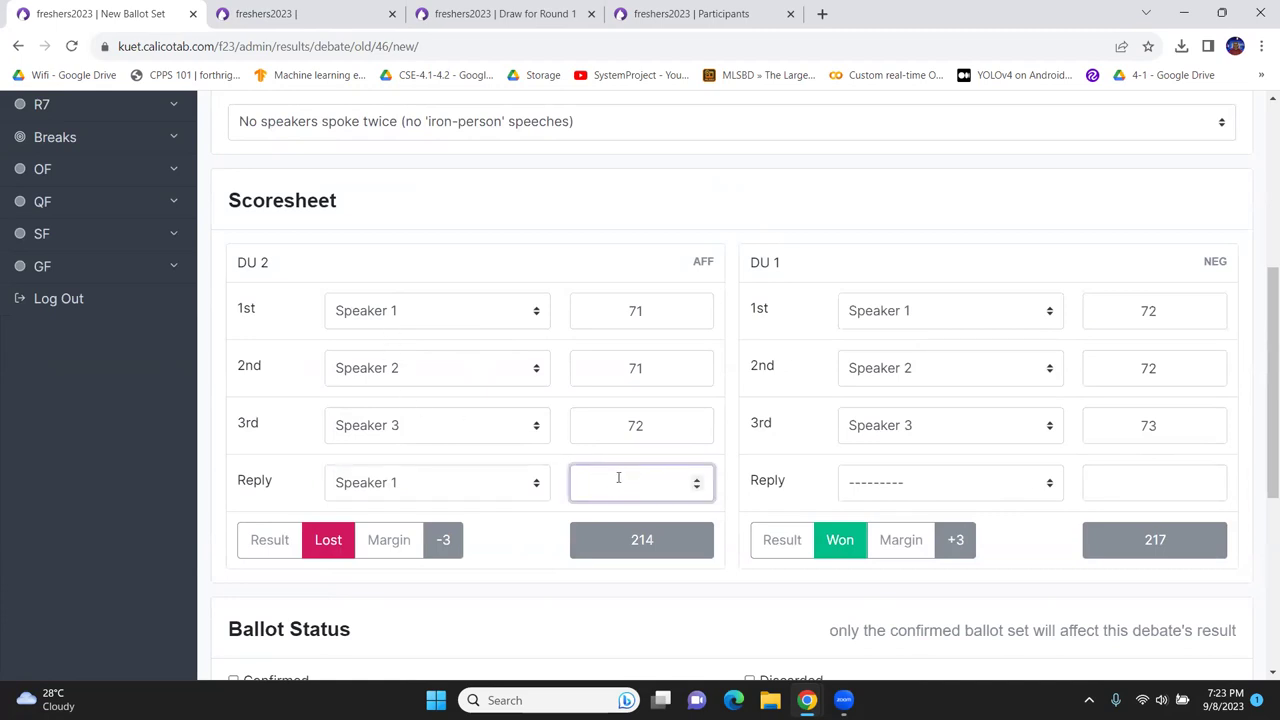
pyautogui.write('35')
pyautogui.click(1137, 487)
pyautogui.write('35')
pyautogui.click(930, 483)
pyautogui.click(880, 525)
# - Mark the DU 2 vs DU 1 ballot and its debate as confirmed and save the ballot set
pyautogui.scroll(-2, 982, 405)
pyautogui.scroll(-2, 700, 345)
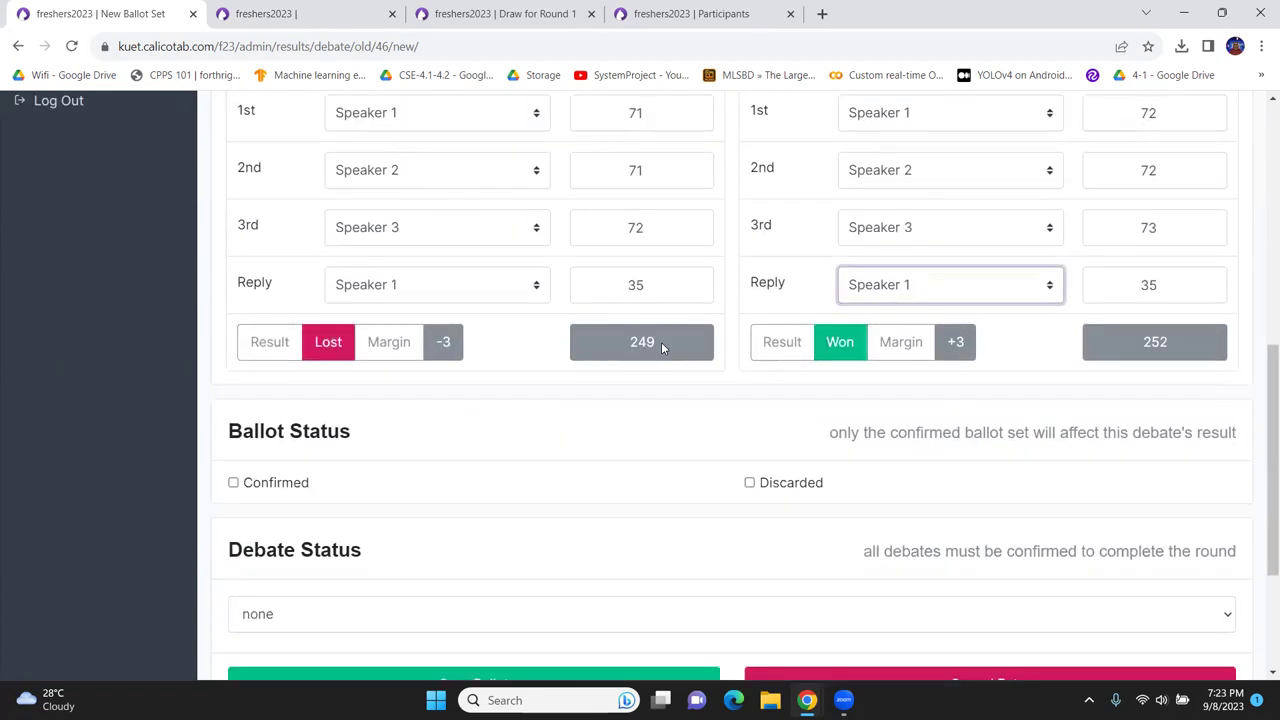
pyautogui.click(234, 348)
pyautogui.click(323, 490)
pyautogui.click(285, 541)
pyautogui.scroll(-1, 400, 475)
pyautogui.click(462, 456)
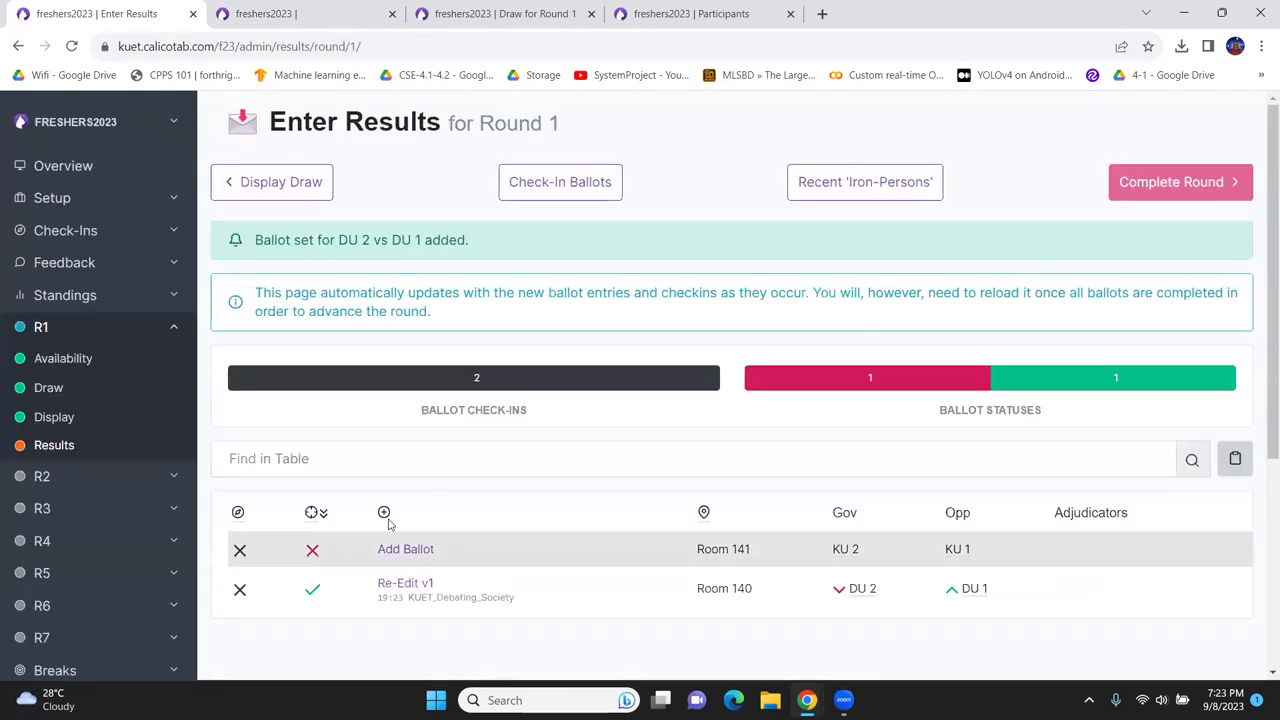
# - Add the Round 1 ballot set for KU 2 vs KU 1 in Room 141
pyautogui.scroll(-2, 394, 451)
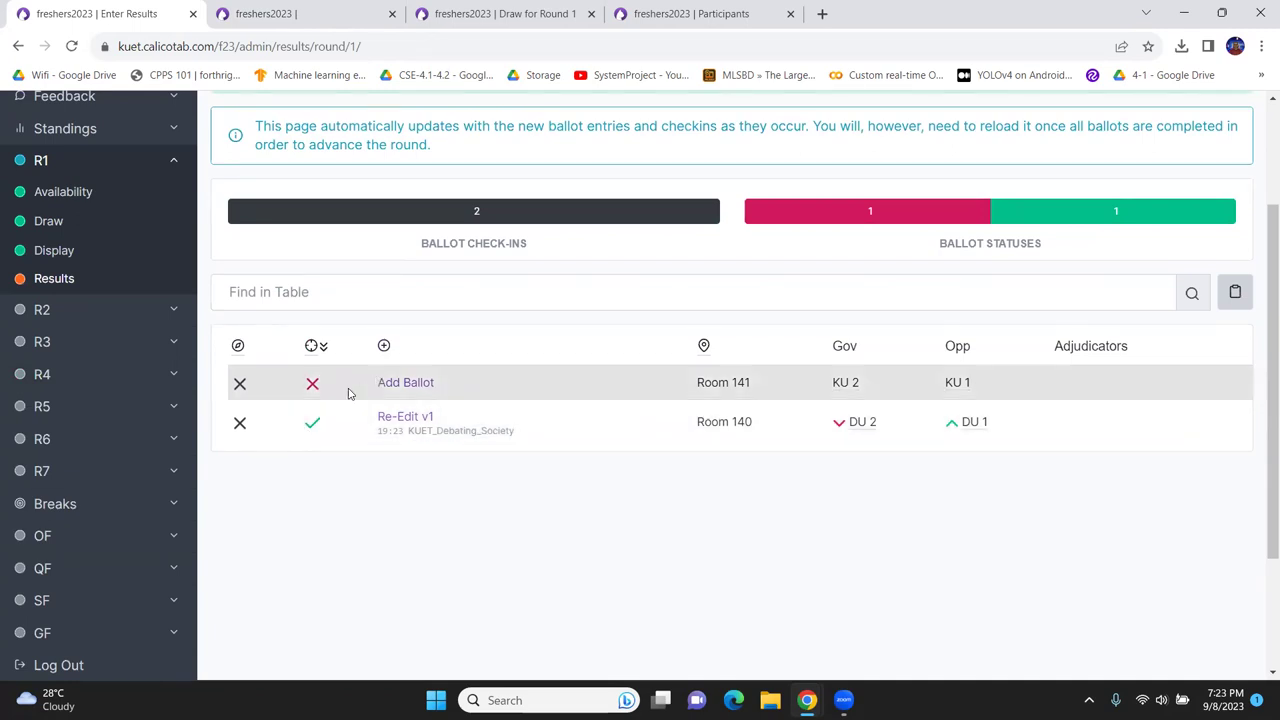
pyautogui.click(408, 386)
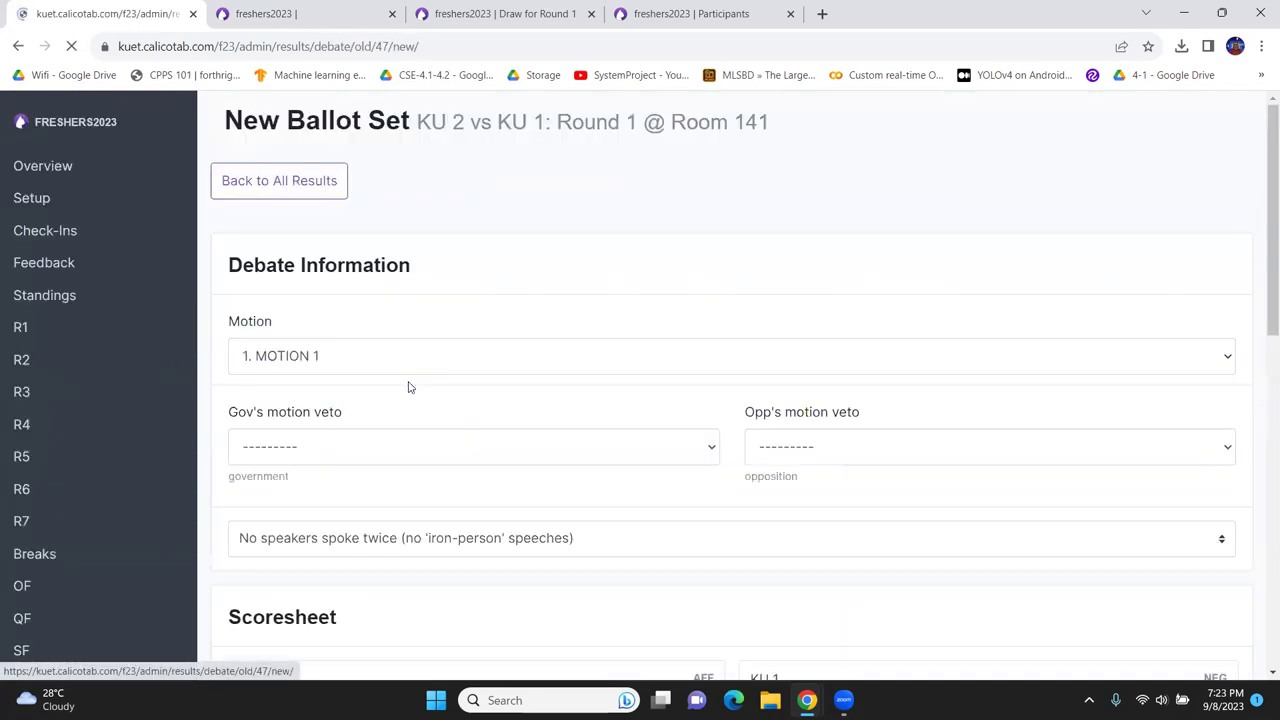
pyautogui.scroll(-4, 403, 366)
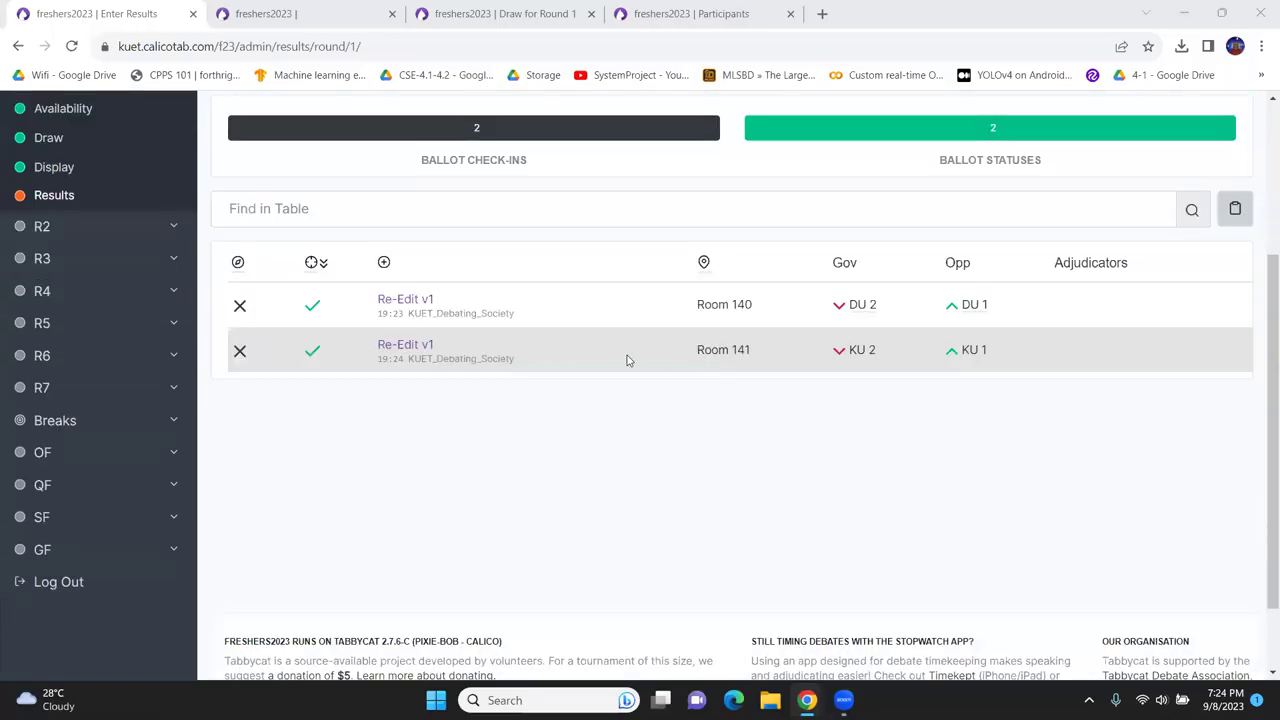
# - Open the Round 1 completion check and read its notices about publishing results and silent rounds
pyautogui.scroll(2, 570, 330)
pyautogui.scroll(1, 893, 264)
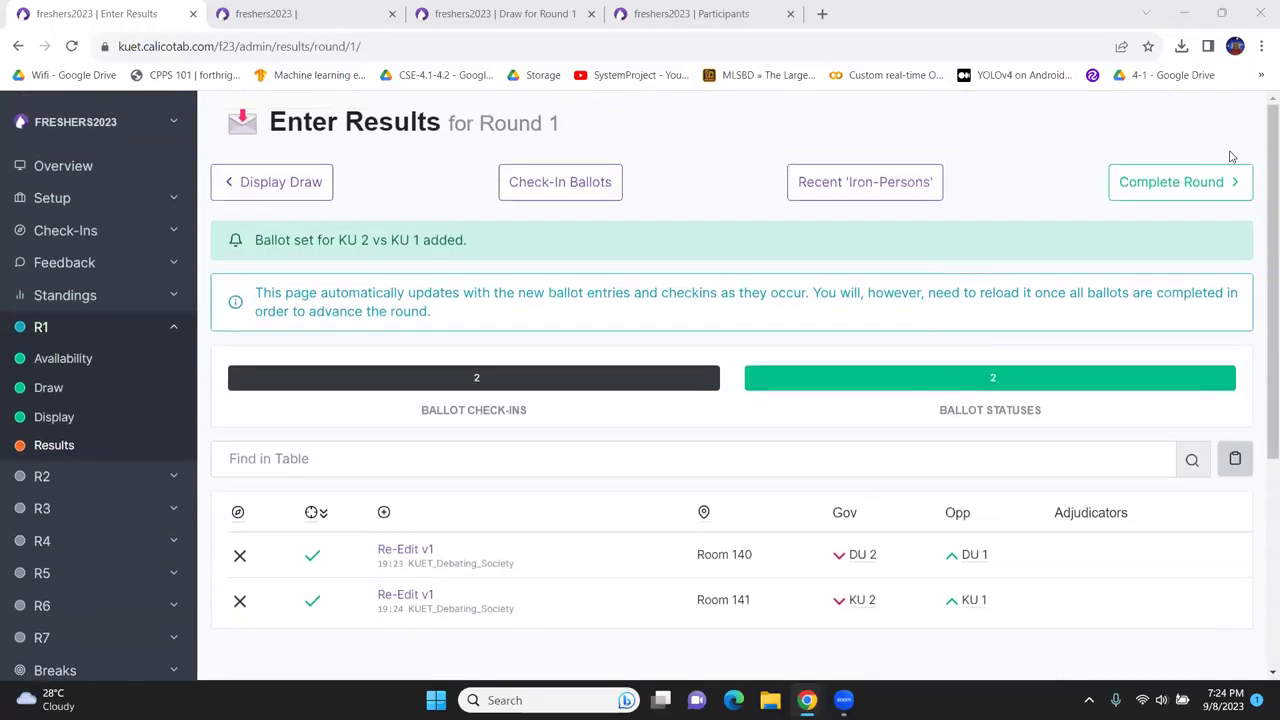
pyautogui.click(1167, 186)
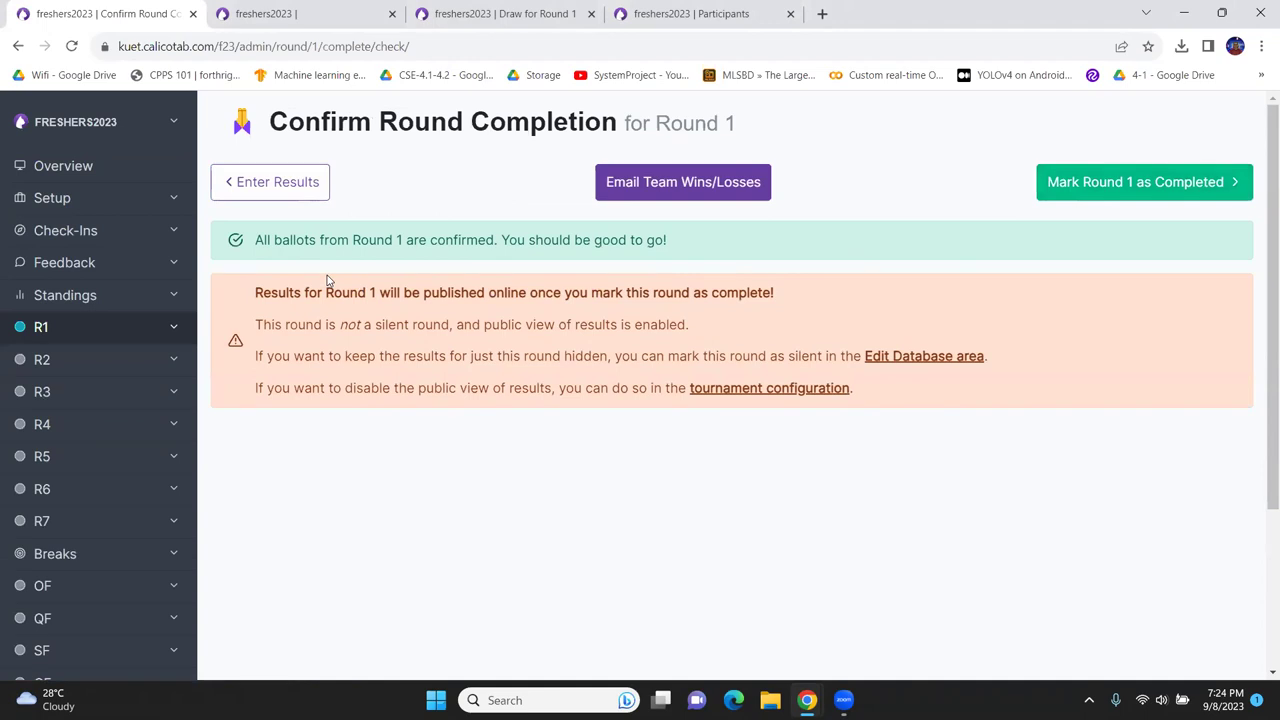
pyautogui.moveTo(507, 292); pyautogui.dragTo(809, 300)
pyautogui.click(483, 324)
pyautogui.moveTo(250, 332); pyautogui.dragTo(698, 331)
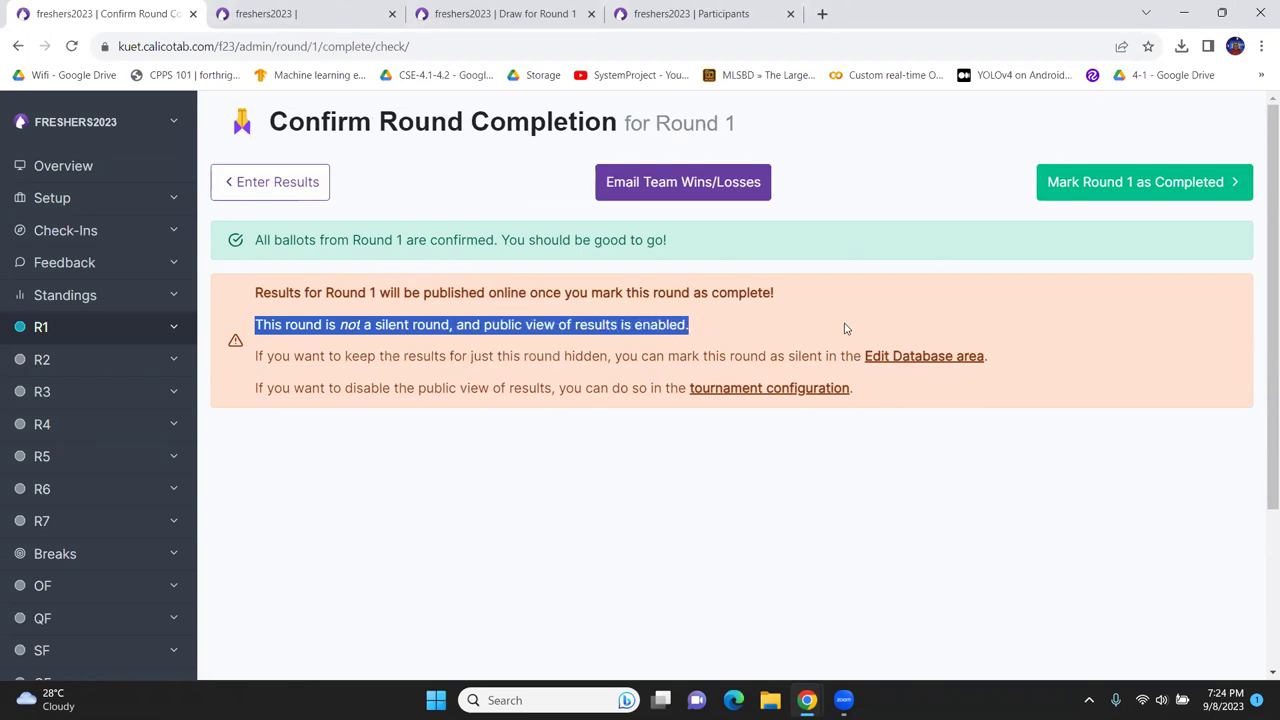
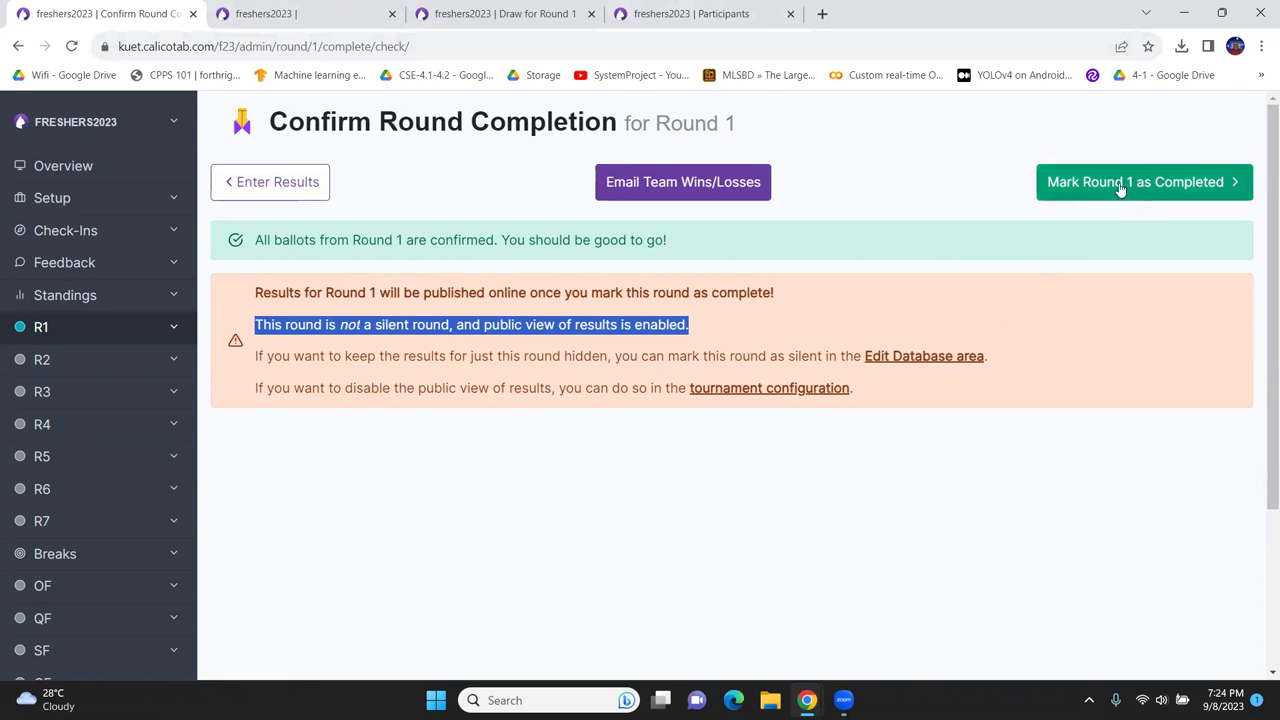
pyautogui.tripleClick(554, 325)
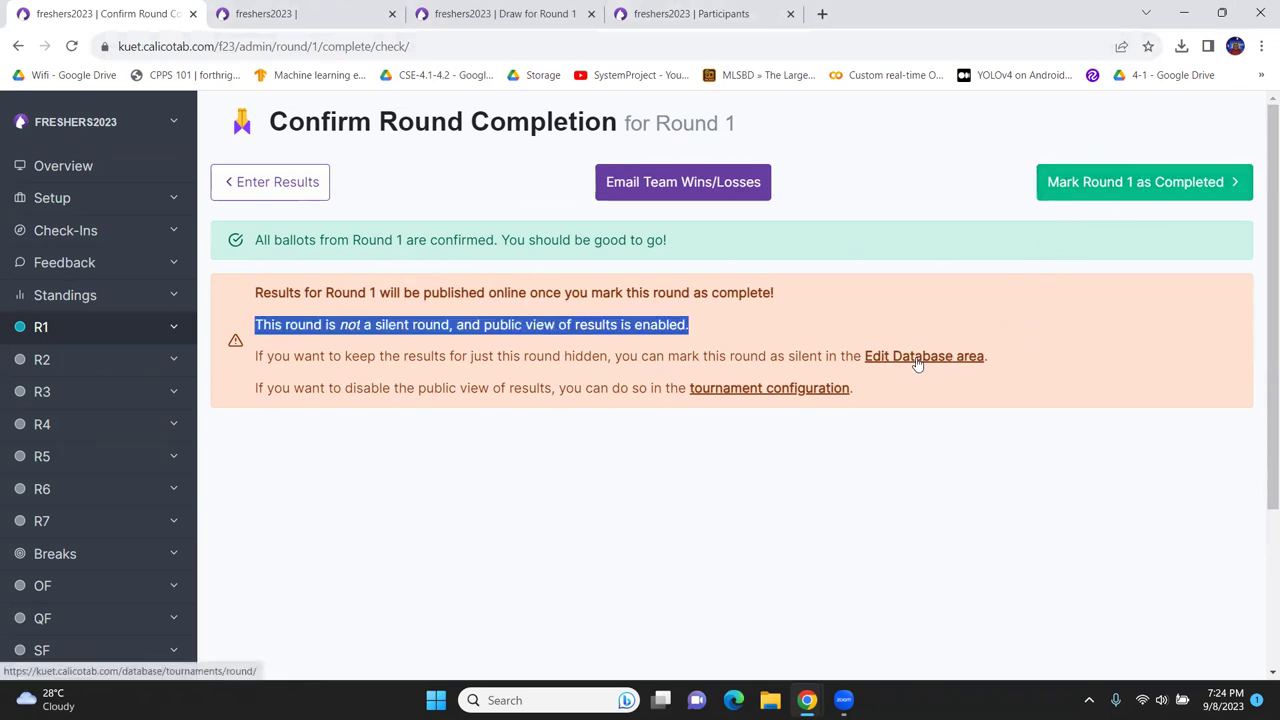
pyautogui.click(909, 449)
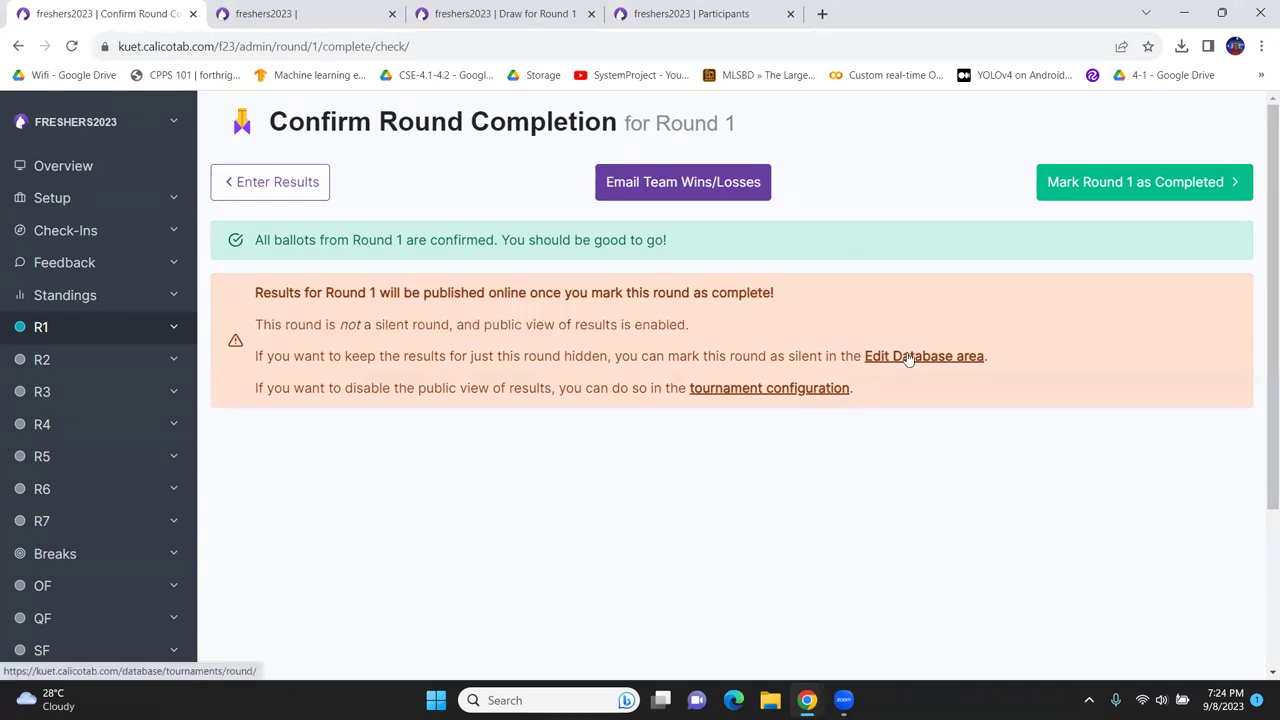
# - Open the database's rounds list in a new tab and examine Round 1's silent and motions-released settings
pyautogui.rightClick(908, 358)
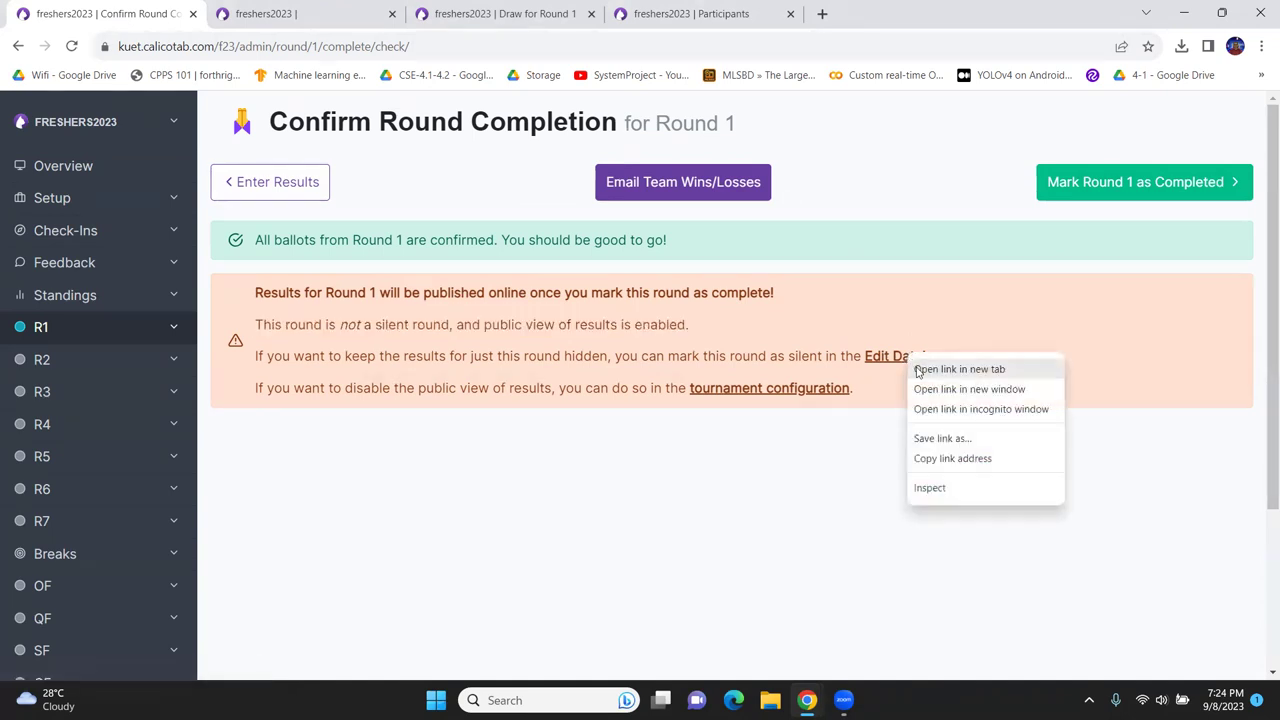
pyautogui.click(814, 358)
pyautogui.rightClick(895, 362)
pyautogui.click(911, 371)
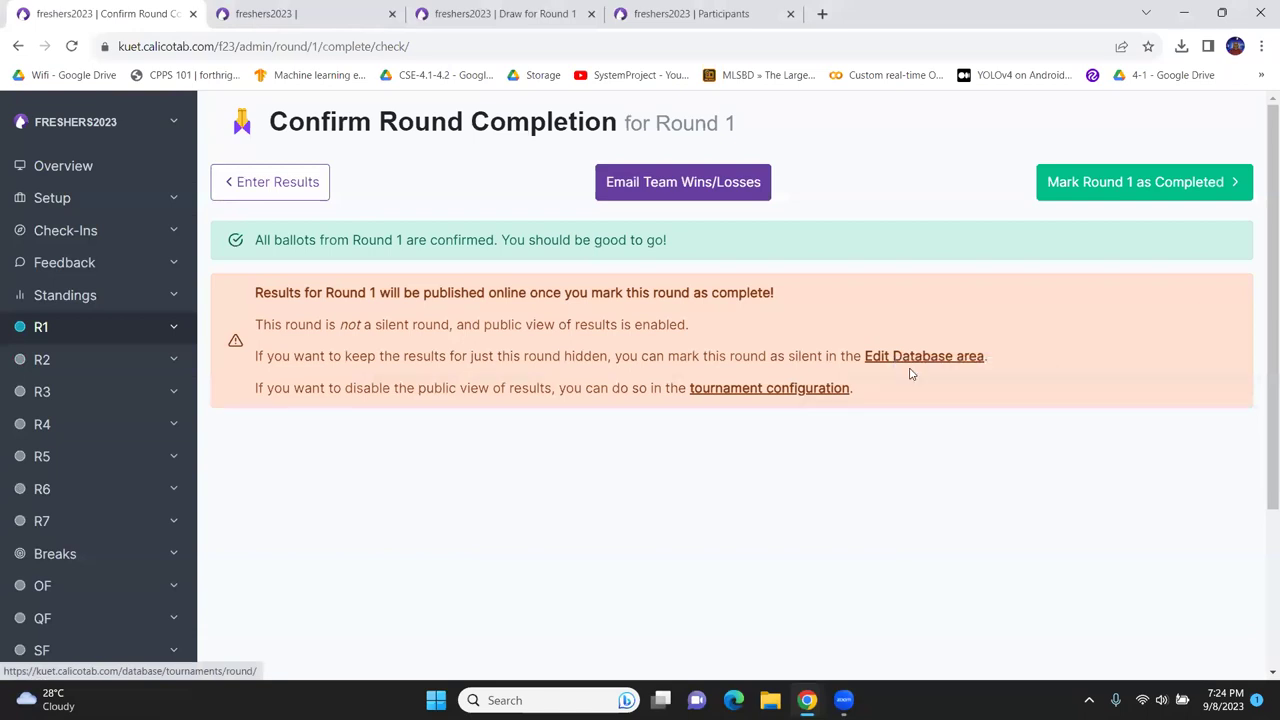
pyautogui.moveTo(527, 10); pyautogui.dragTo(371, 14)
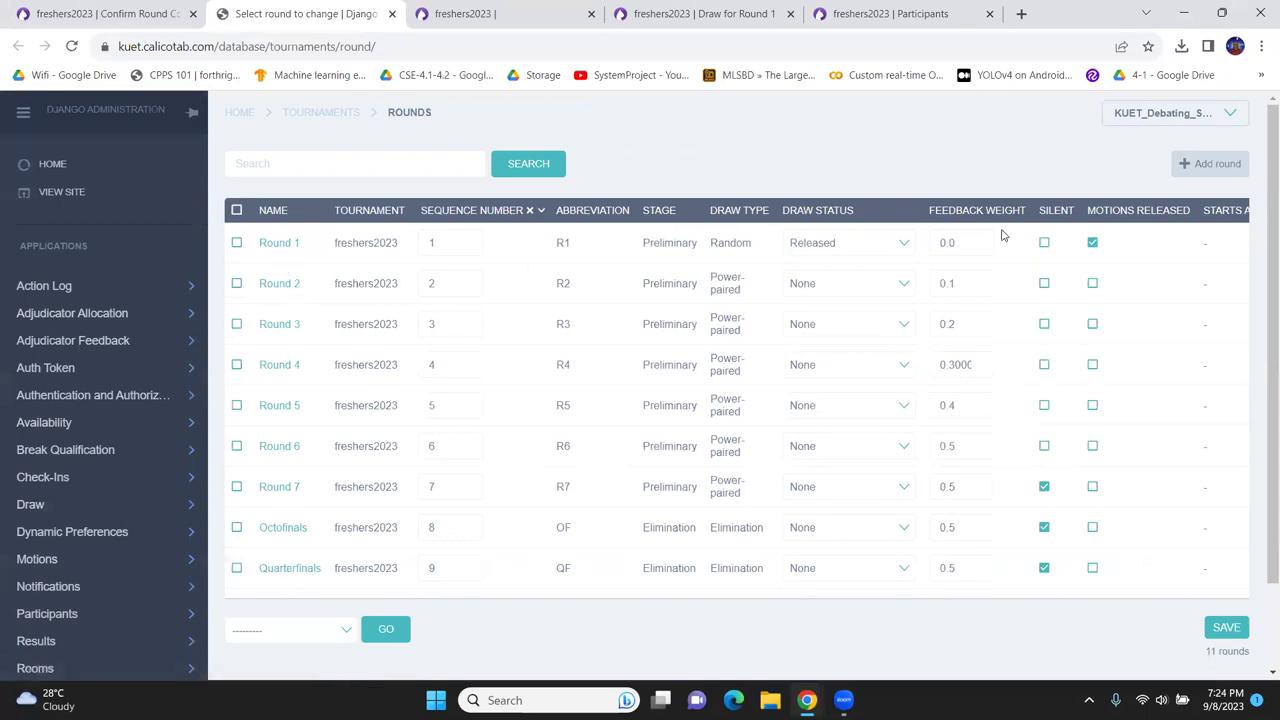
pyautogui.click(1093, 243)
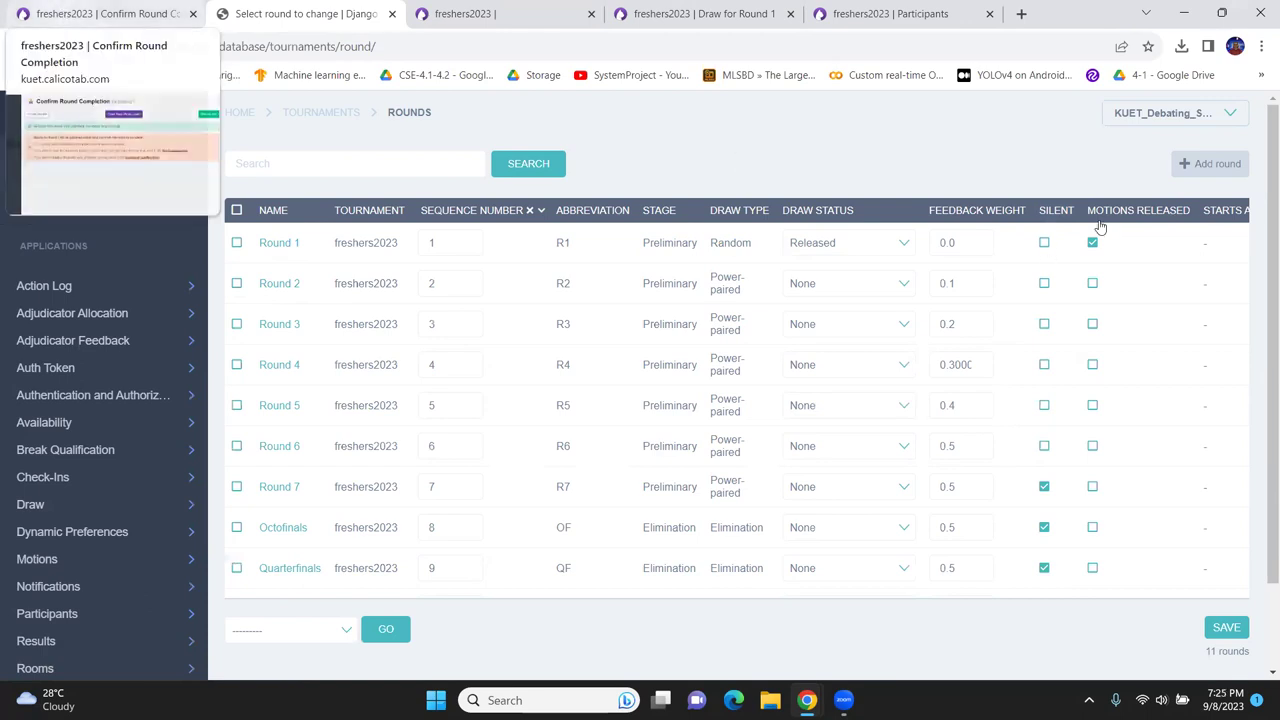
# - Return to the round completion check and mark Round 1 as completed
pyautogui.click(497, 20)
pyautogui.click(283, 7)
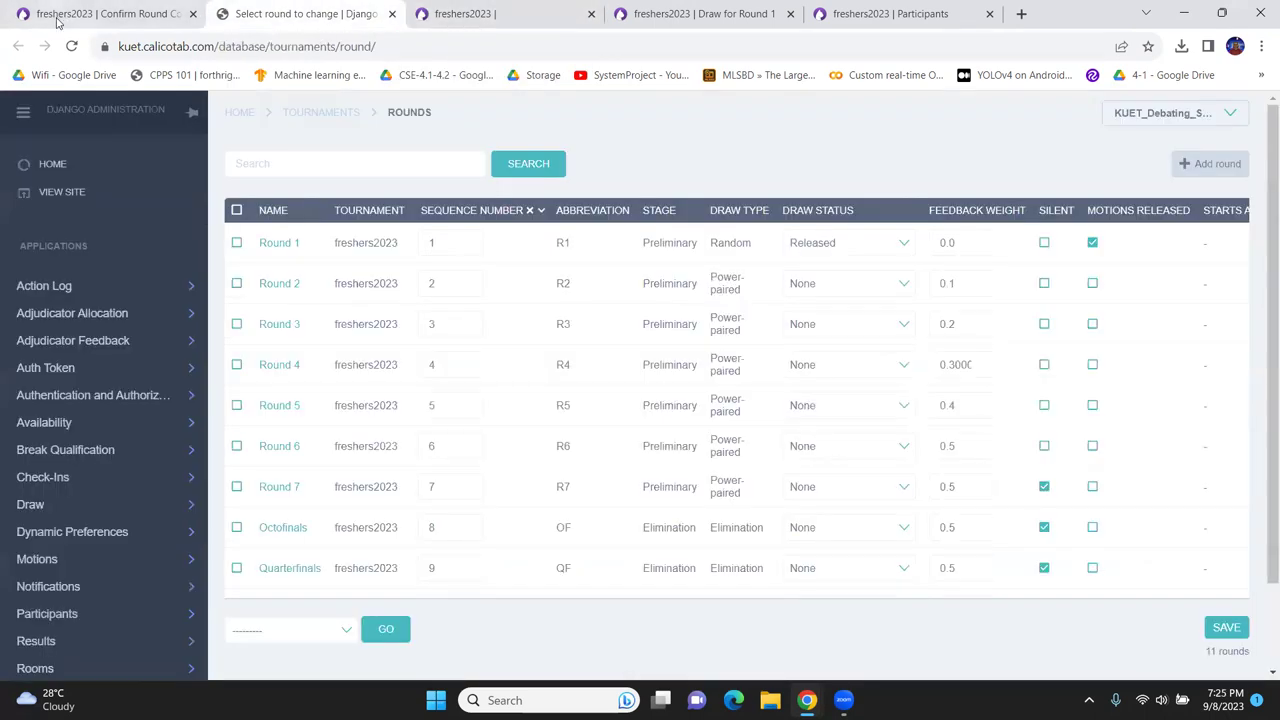
pyautogui.click(65, 16)
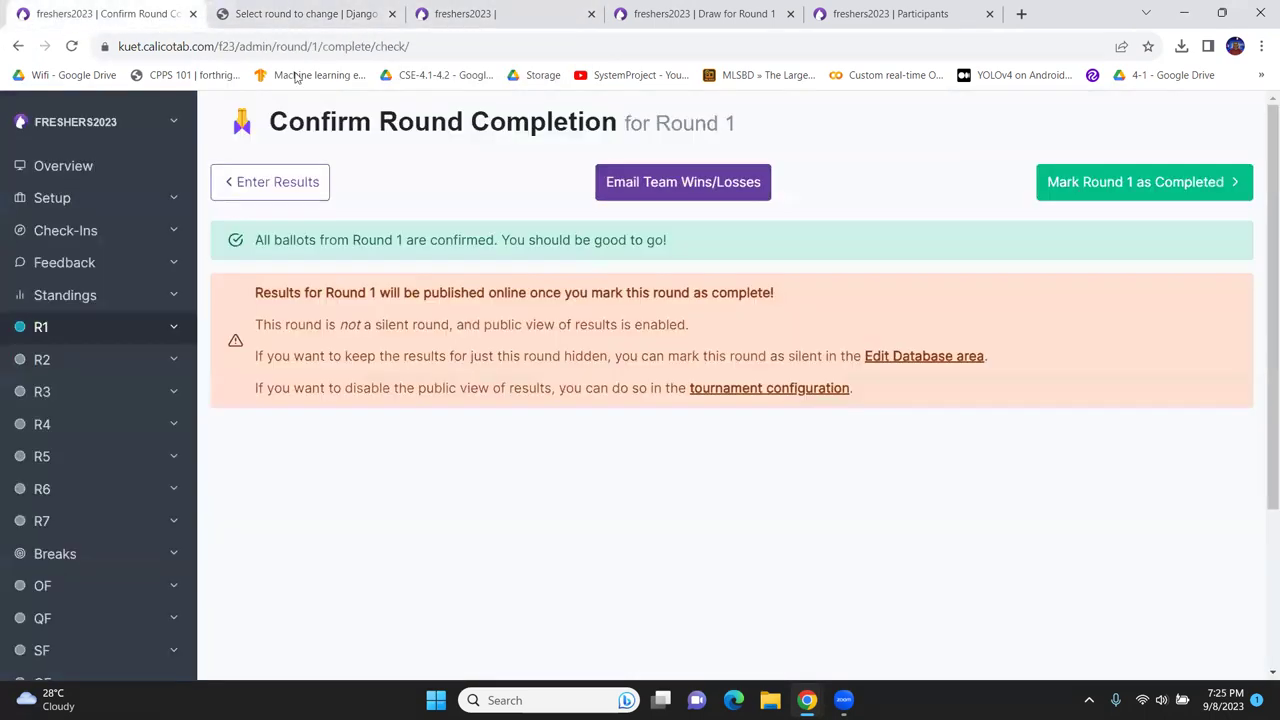
pyautogui.click(1116, 188)
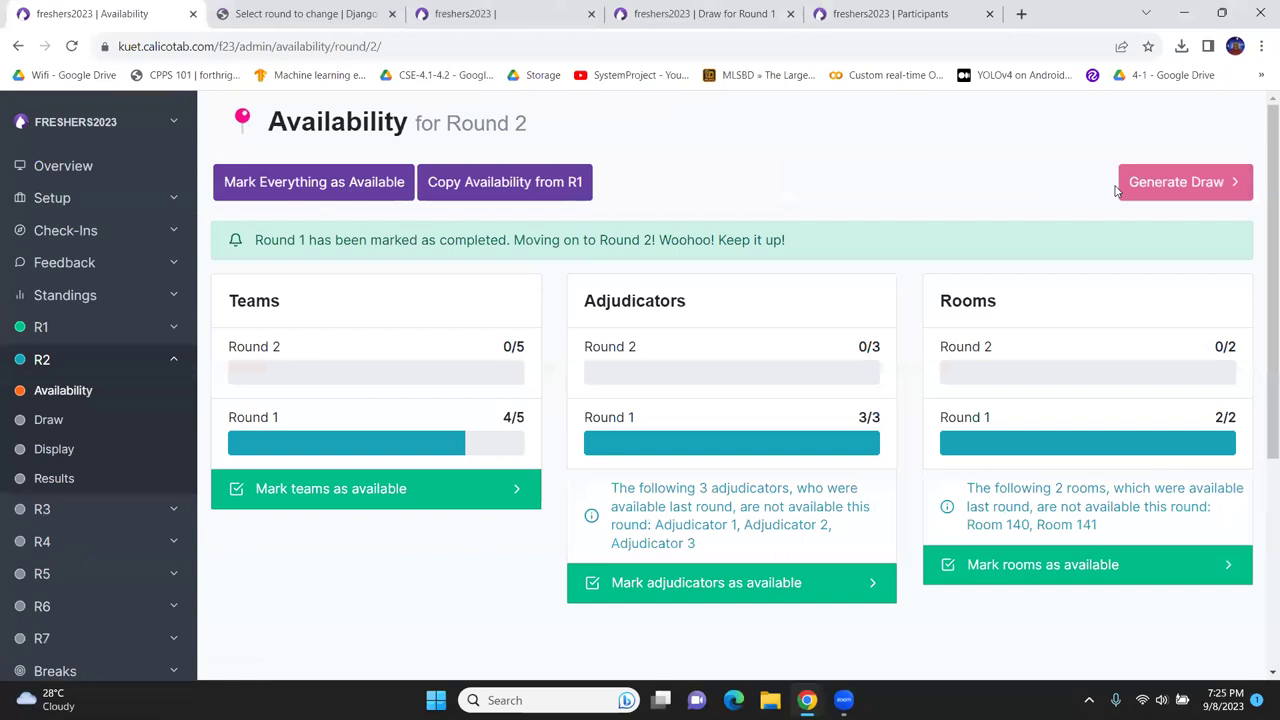
# - Go to the tournament's public area and view the published results for Round 1
pyautogui.click(490, 16)
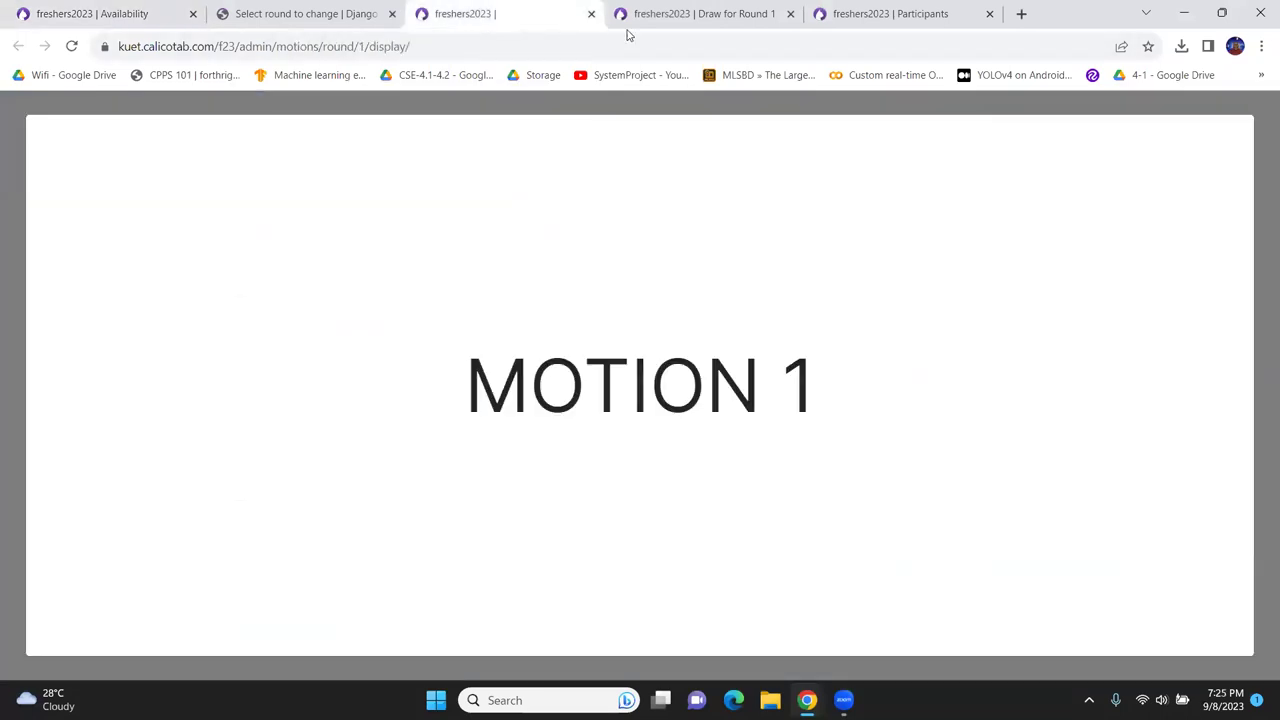
pyautogui.click(655, 14)
pyautogui.click(874, 14)
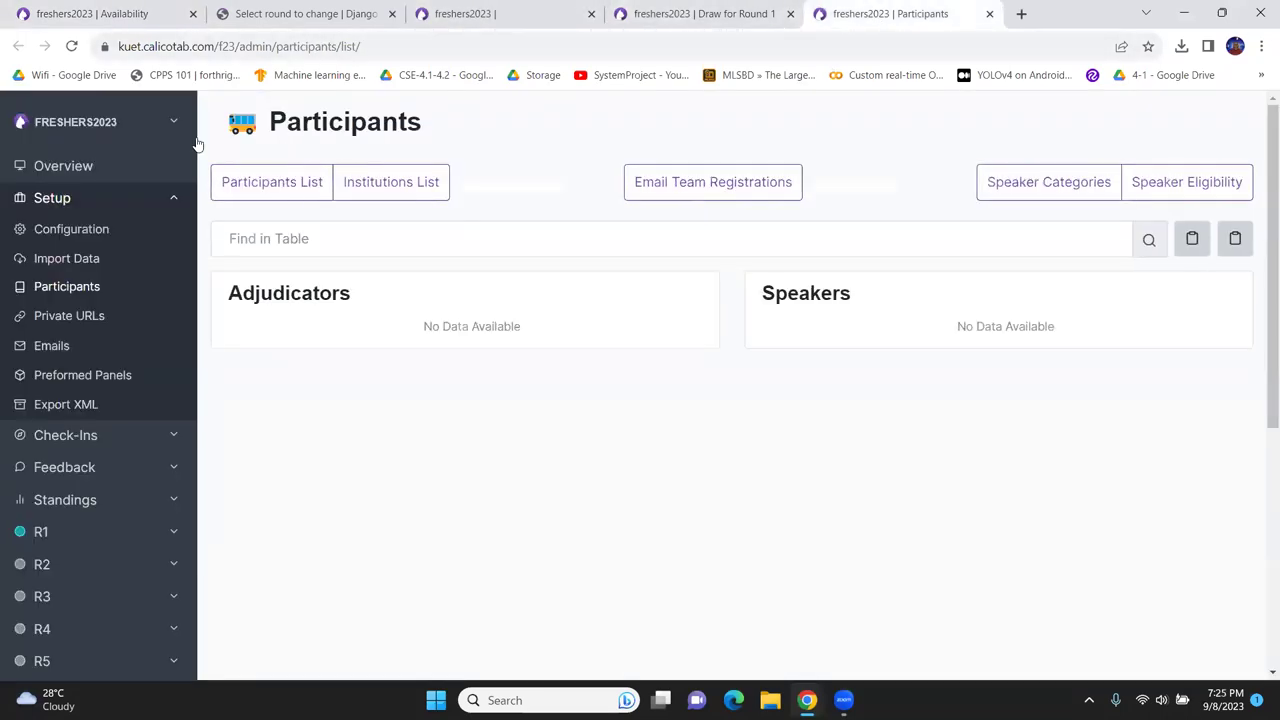
pyautogui.click(88, 172)
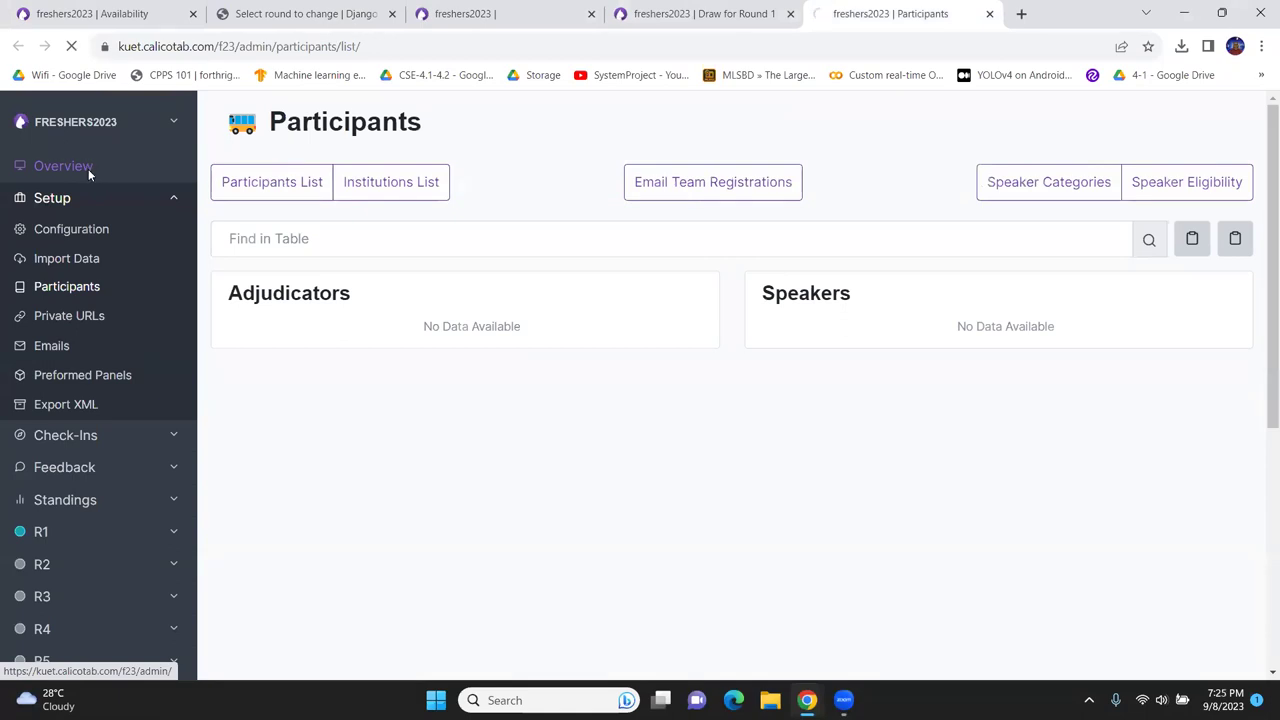
pyautogui.click(105, 124)
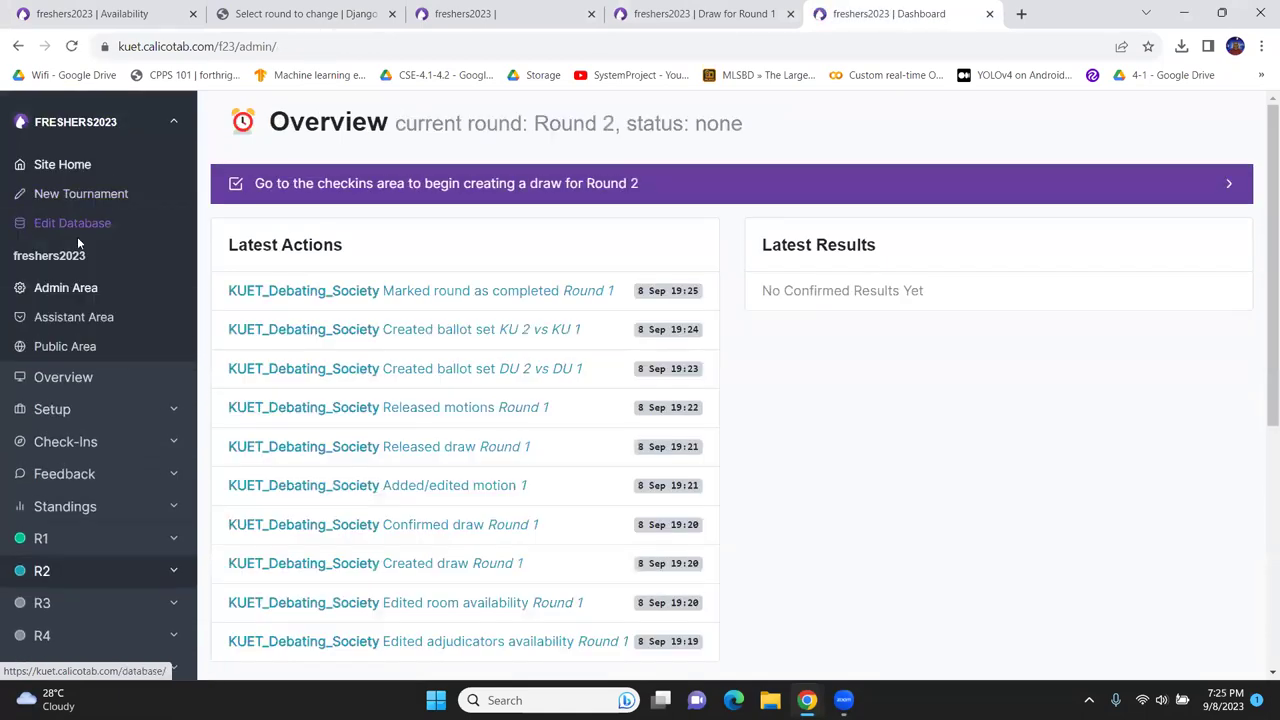
pyautogui.click(60, 350)
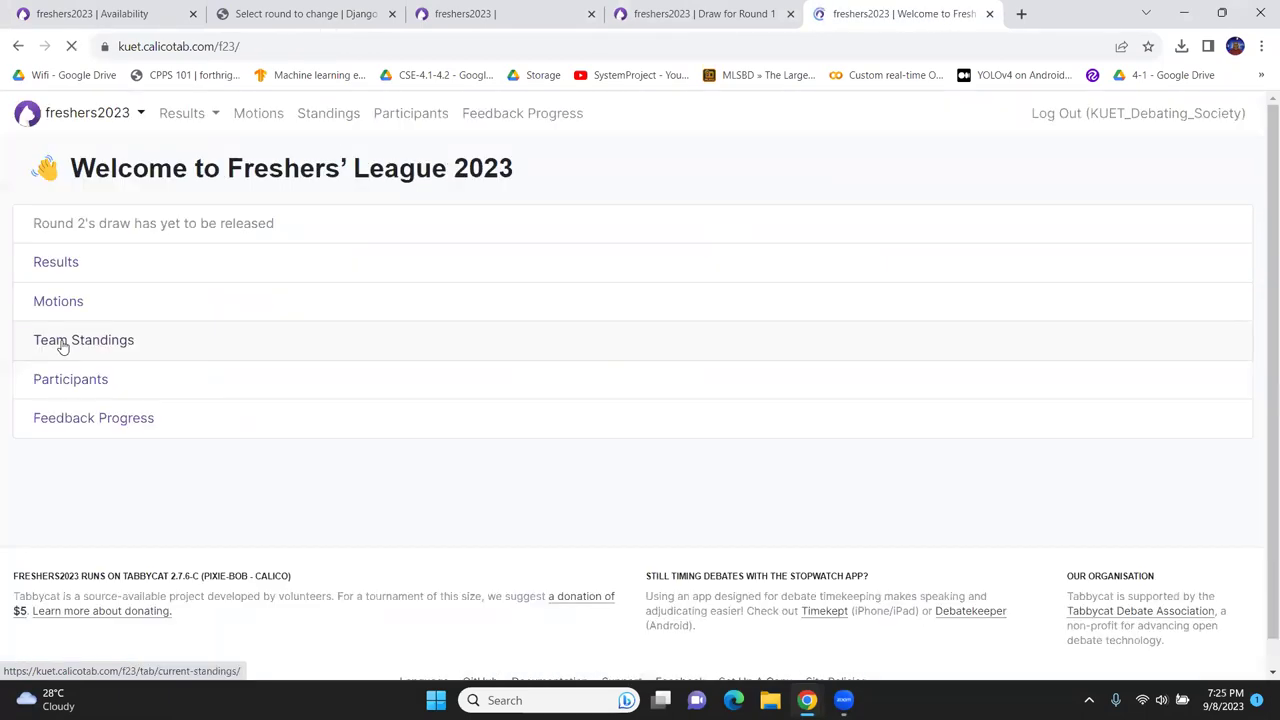
pyautogui.click(88, 264)
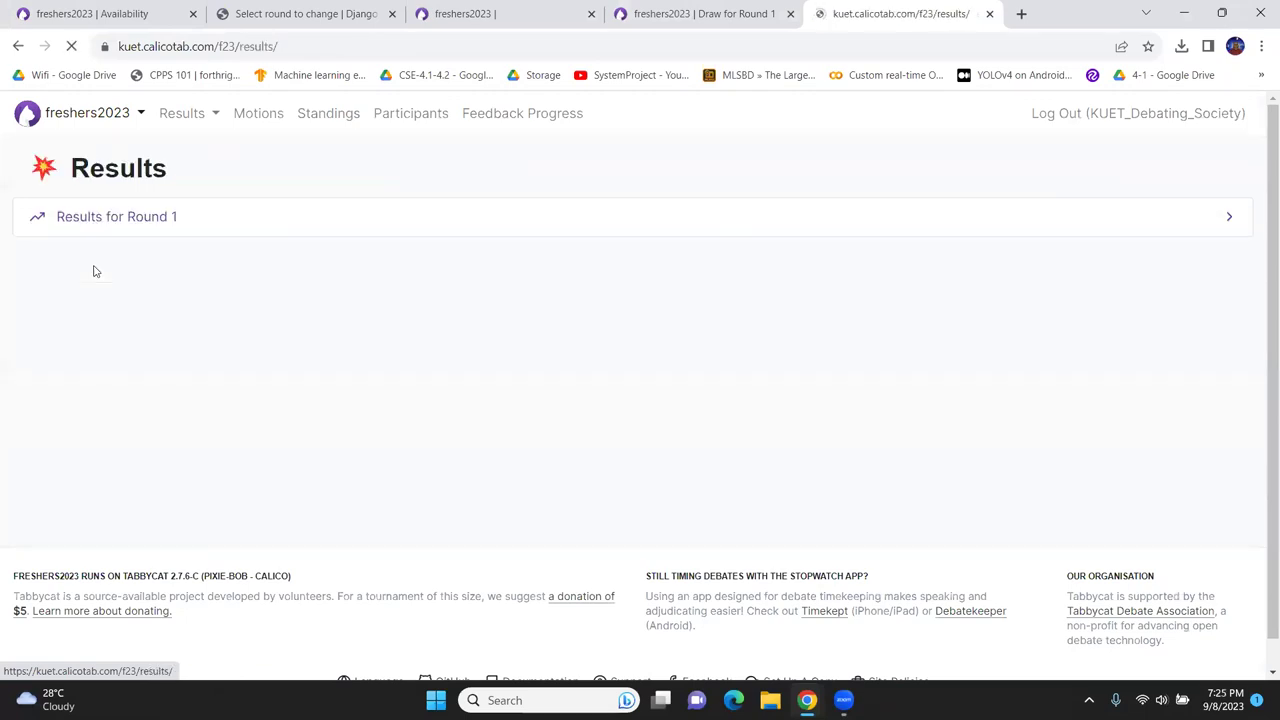
pyautogui.click(143, 226)
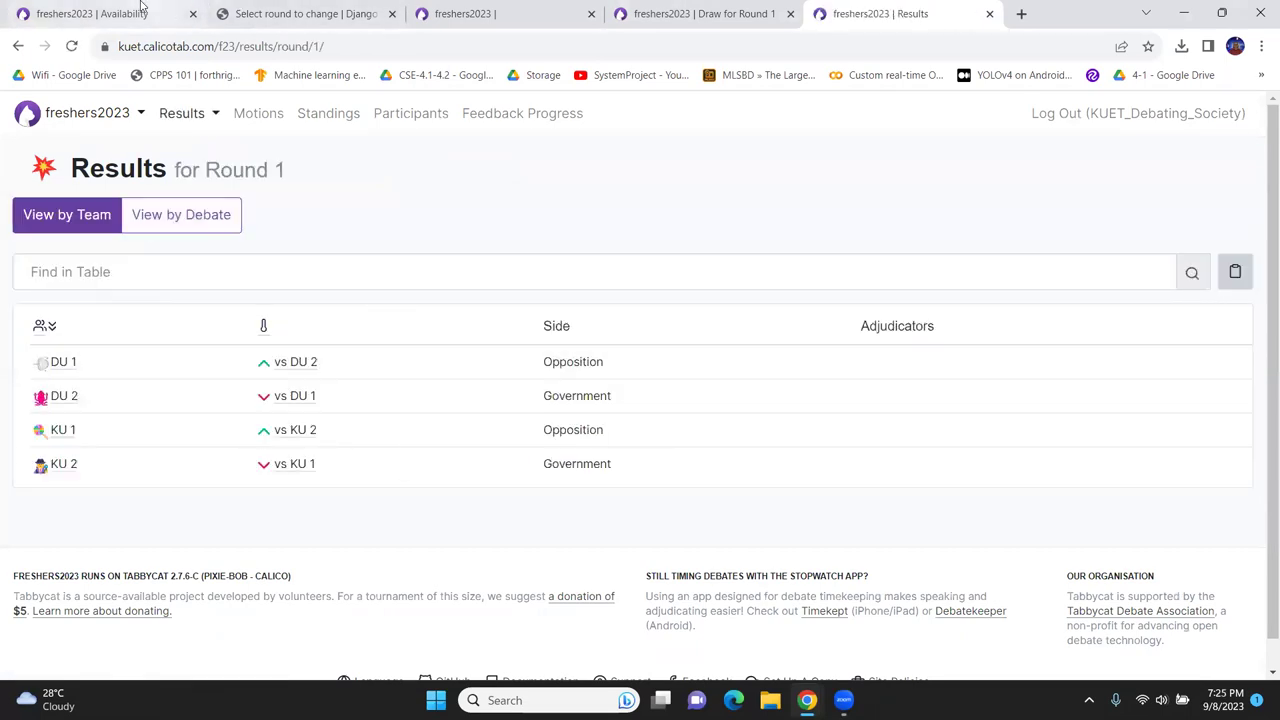
# - Return to the database's rounds list and save it with Round 1 marked as silent
pyautogui.click(290, 13)
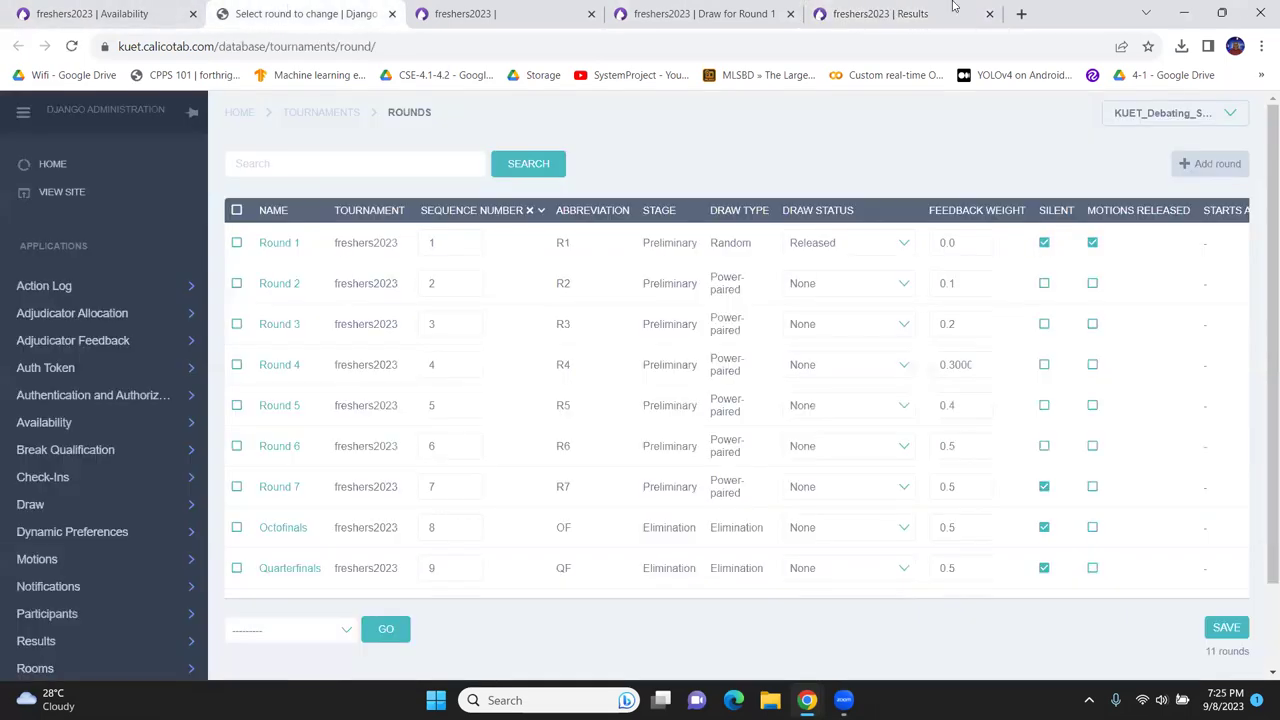
pyautogui.scroll(-2, 1100, 500)
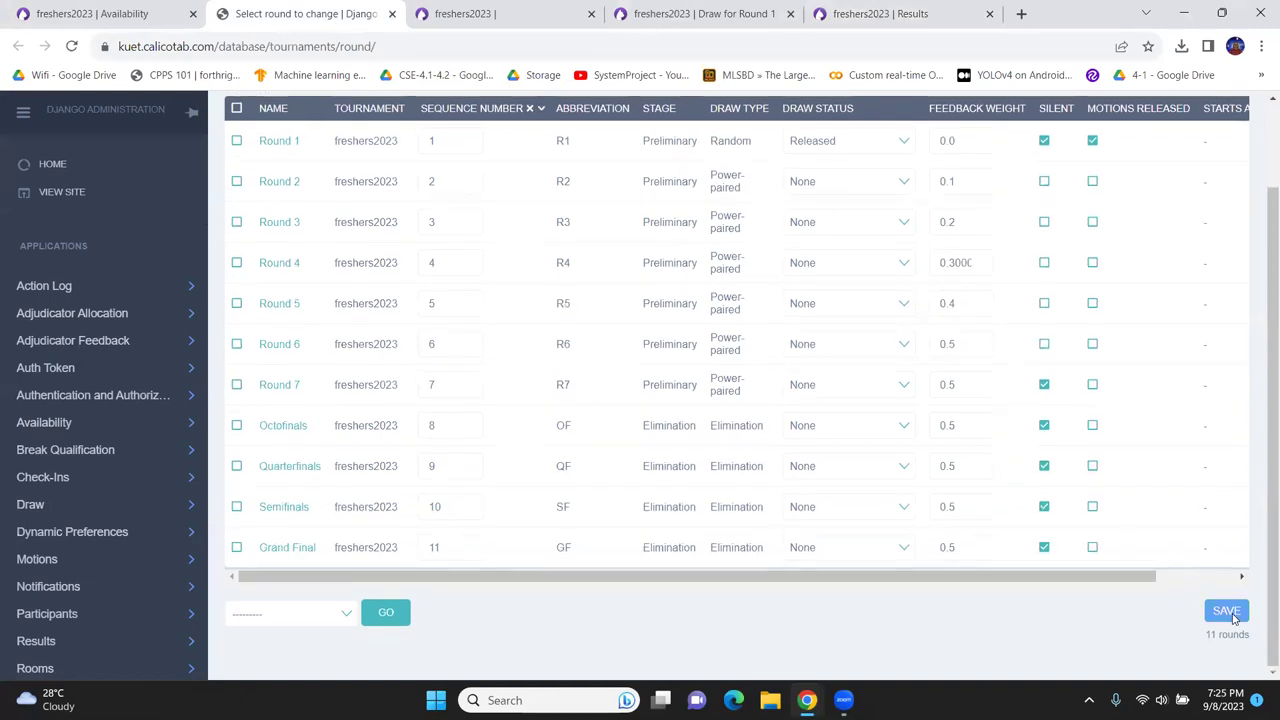
pyautogui.click(1232, 618)
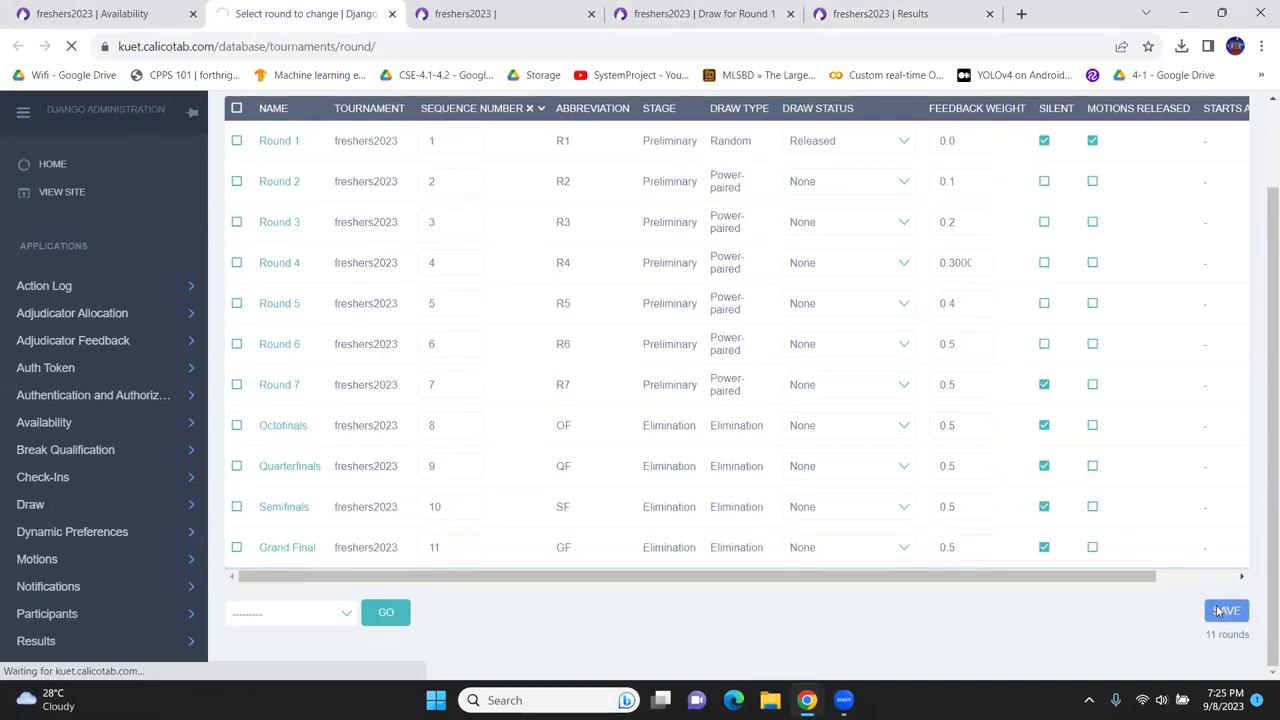
# - Reload the public results page and reopen Round 1's results from the tournament's public area to check their visibility
pyautogui.click(880, 18)
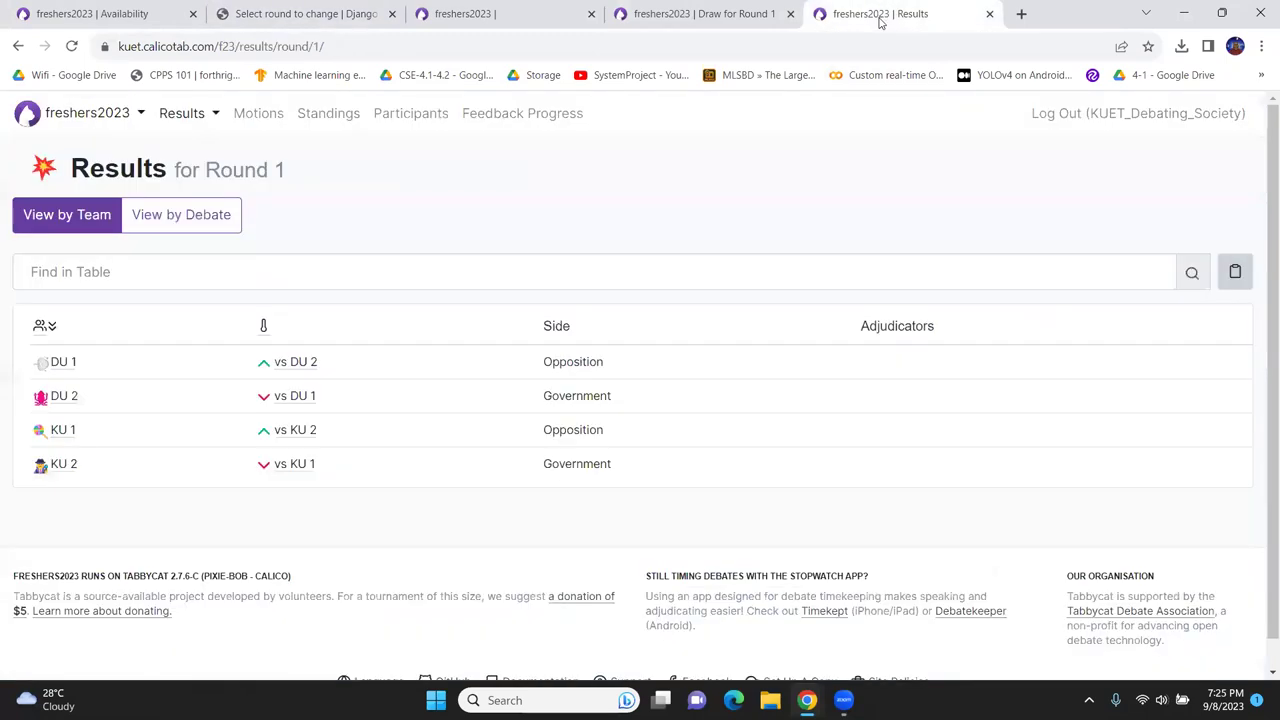
pyautogui.click(71, 46)
pyautogui.click(192, 116)
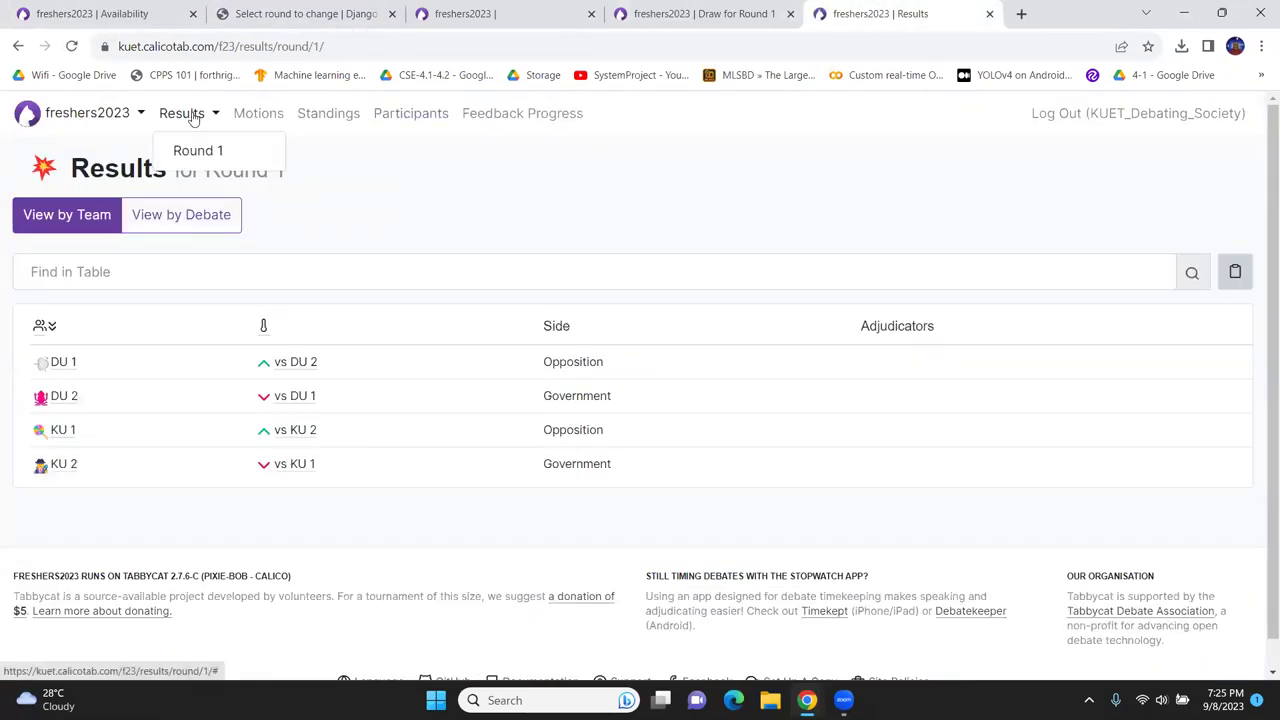
pyautogui.click(60, 120)
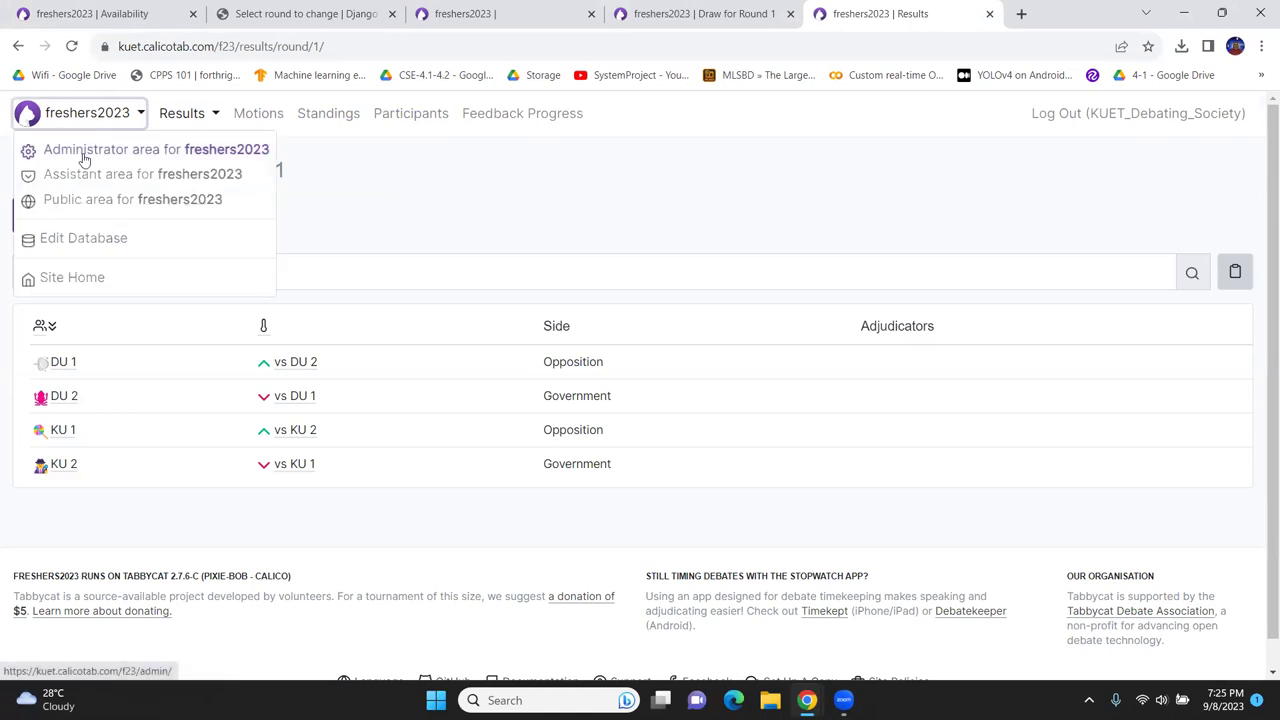
pyautogui.click(97, 200)
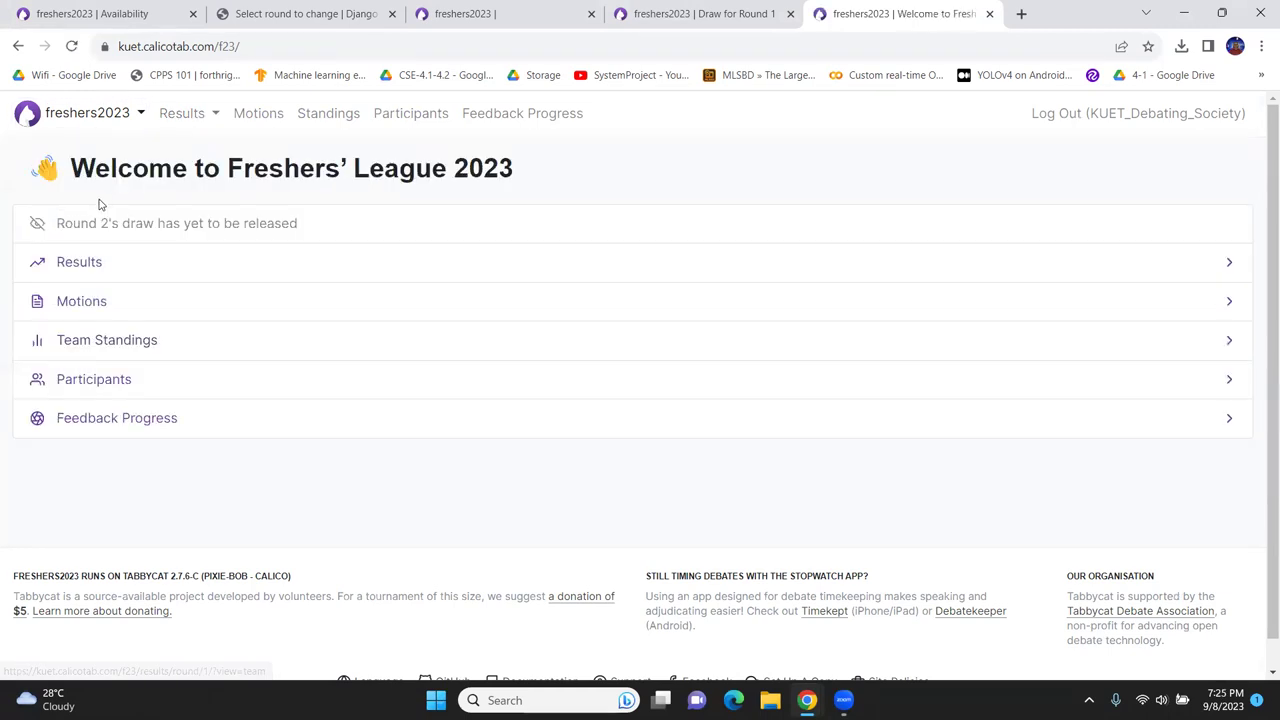
pyautogui.click(100, 263)
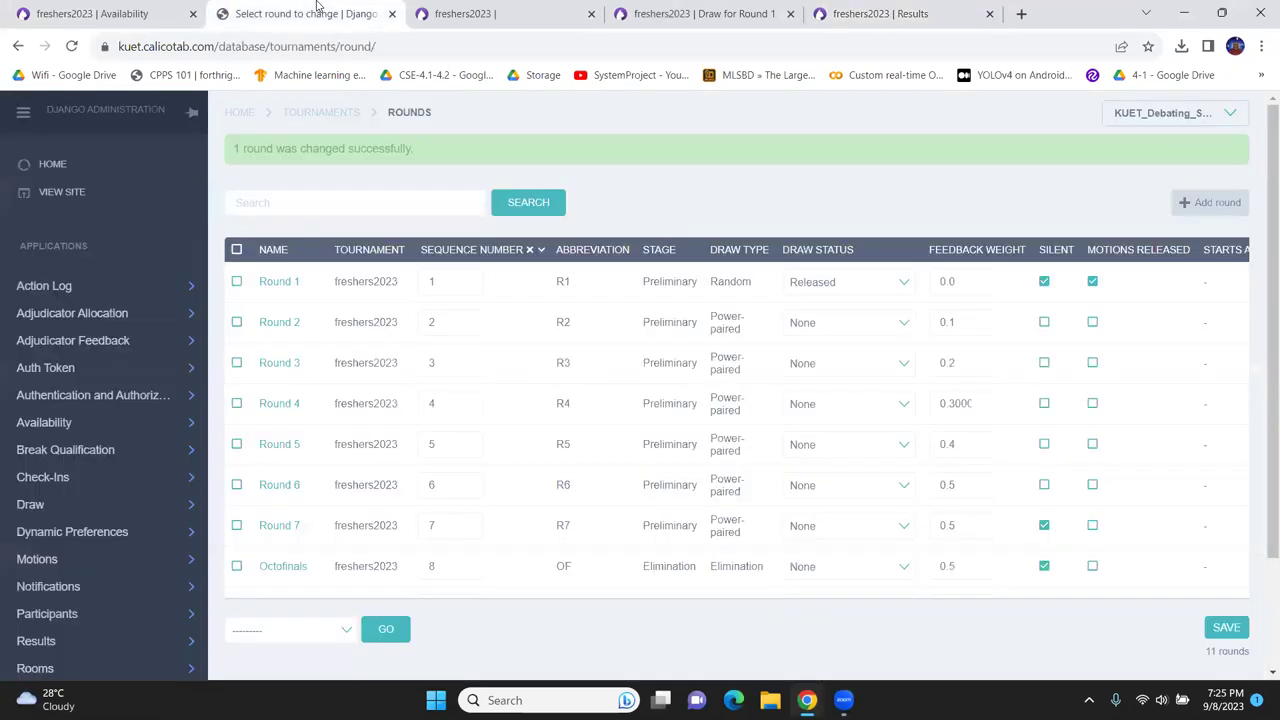
# - In the database's rounds list, remove Round 1's silent setting, mark Round 2 as silent, and save the changes
pyautogui.click(300, 13)
pyautogui.scroll(-2, 980, 614)
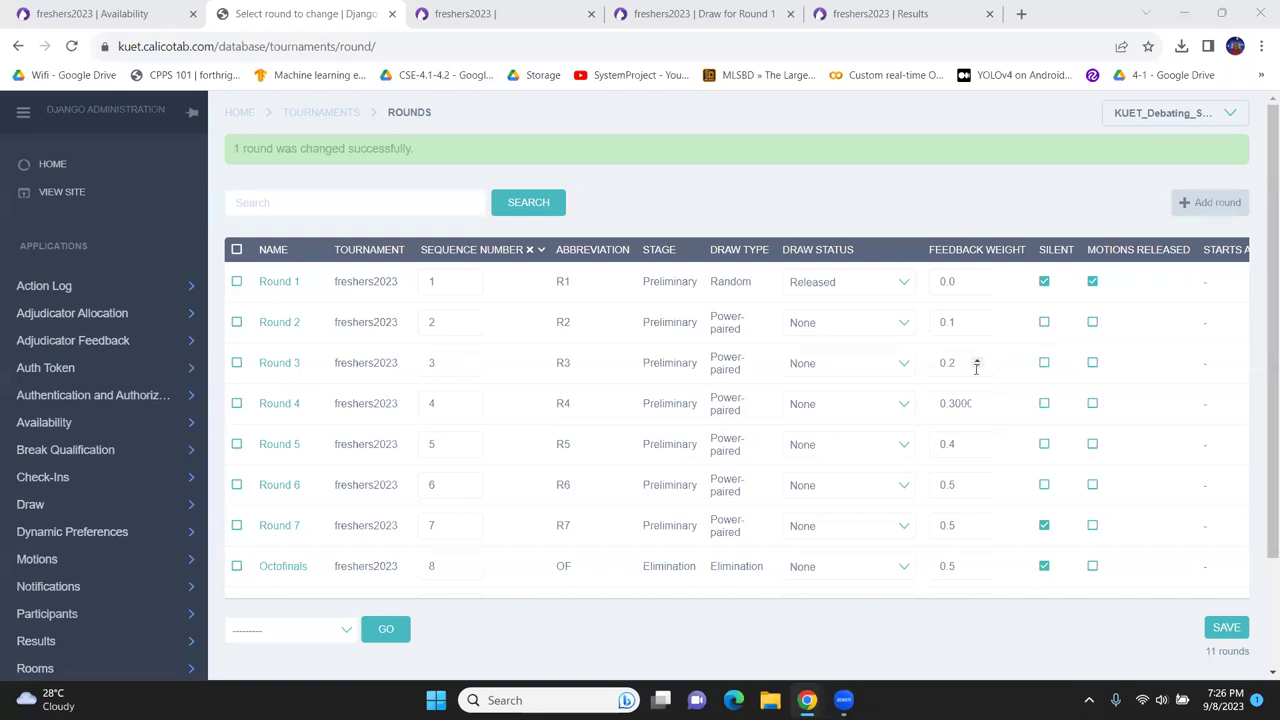
pyautogui.click(844, 281)
pyautogui.press('Return')
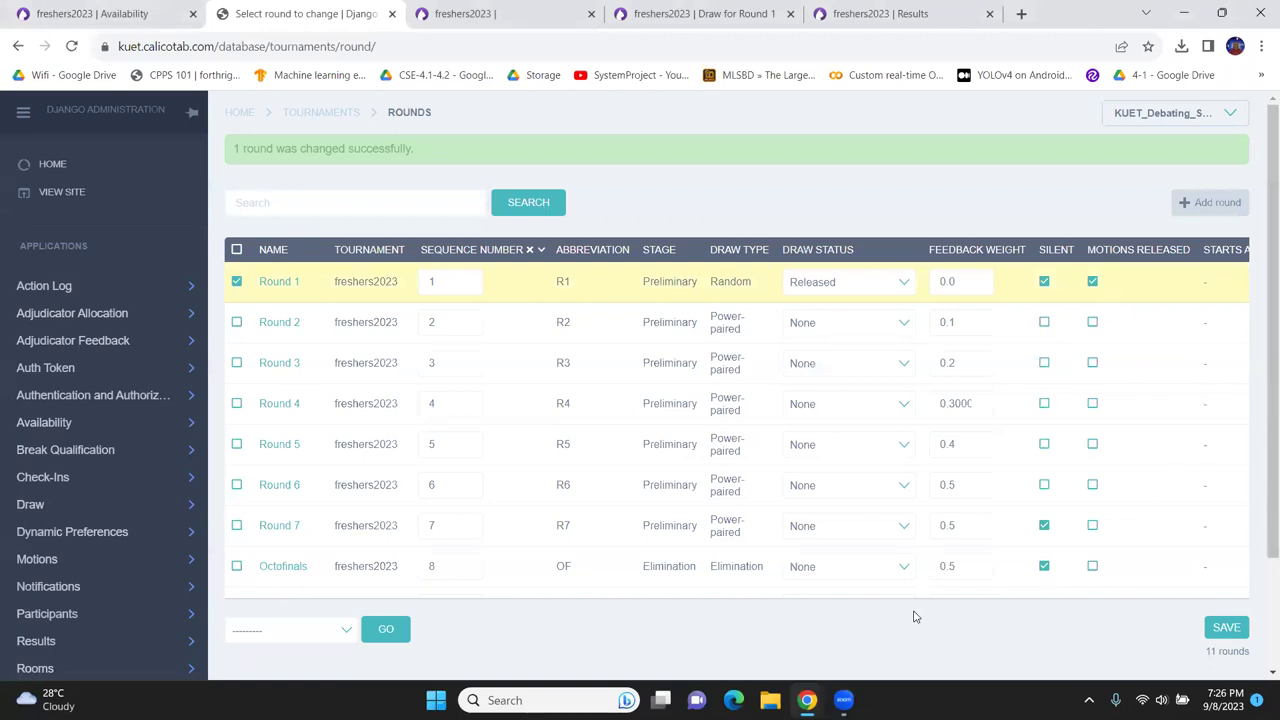
pyautogui.click(46, 18)
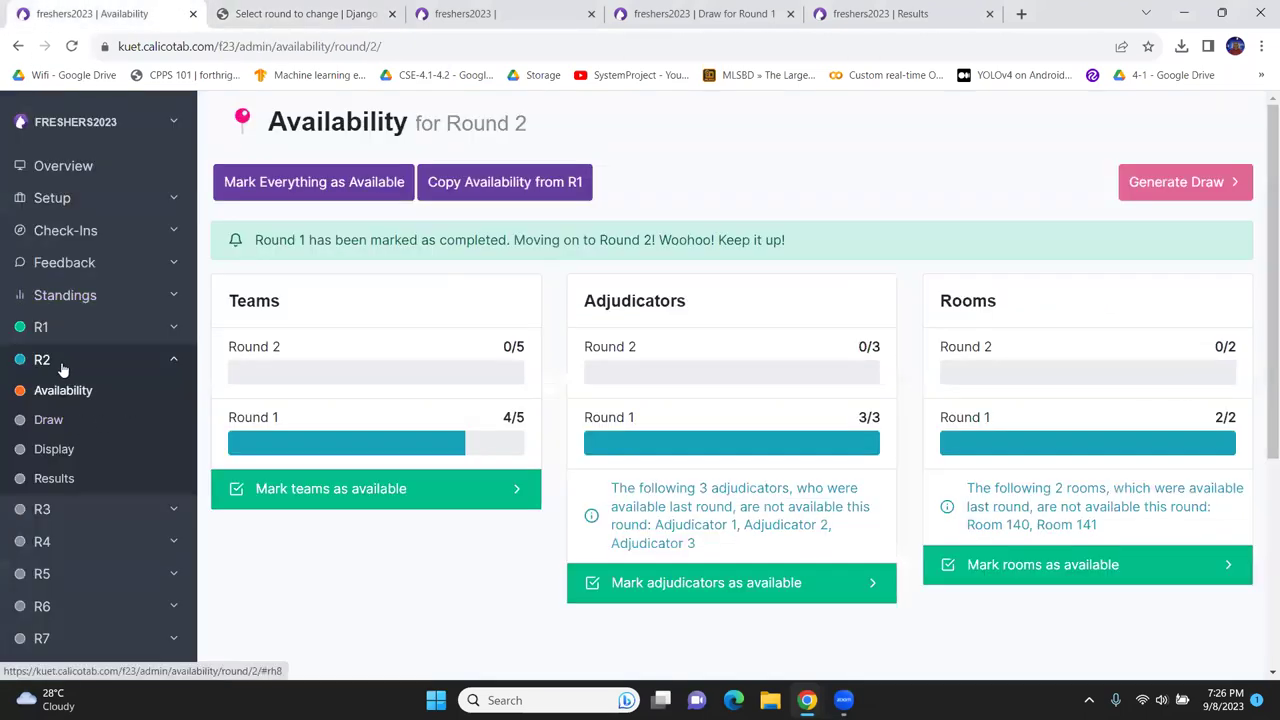
pyautogui.click(300, 14)
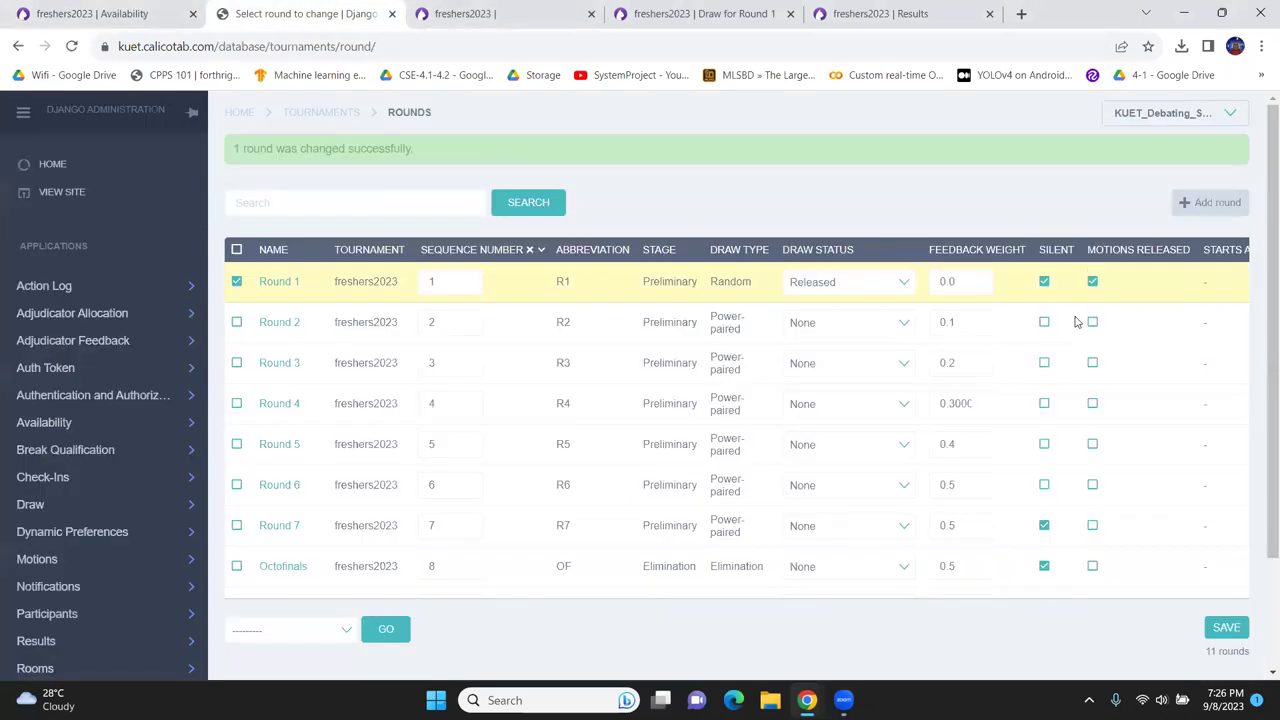
pyautogui.click(1044, 281)
pyautogui.click(1226, 627)
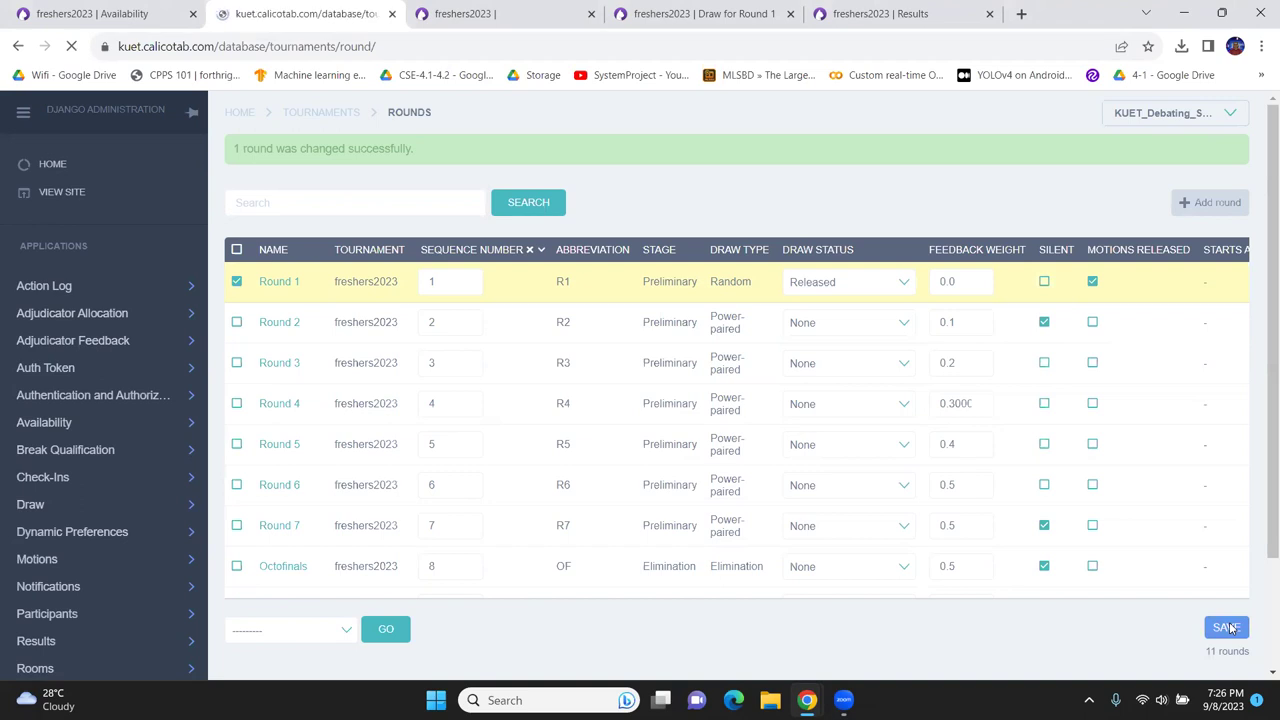
# - Go to the Round 2 availability page and copy the availability of teams, adjudicators and rooms from R1
pyautogui.click(117, 13)
pyautogui.click(87, 392)
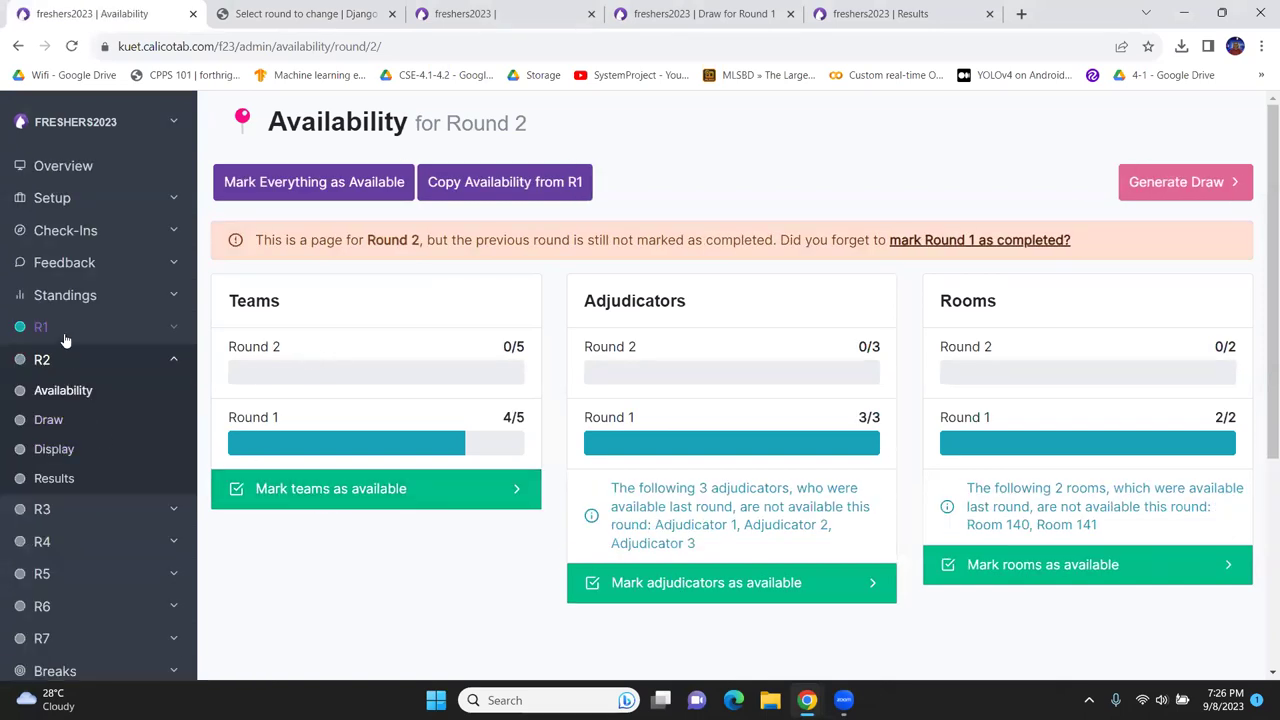
pyautogui.click(65, 372)
pyautogui.click(63, 366)
pyautogui.click(486, 181)
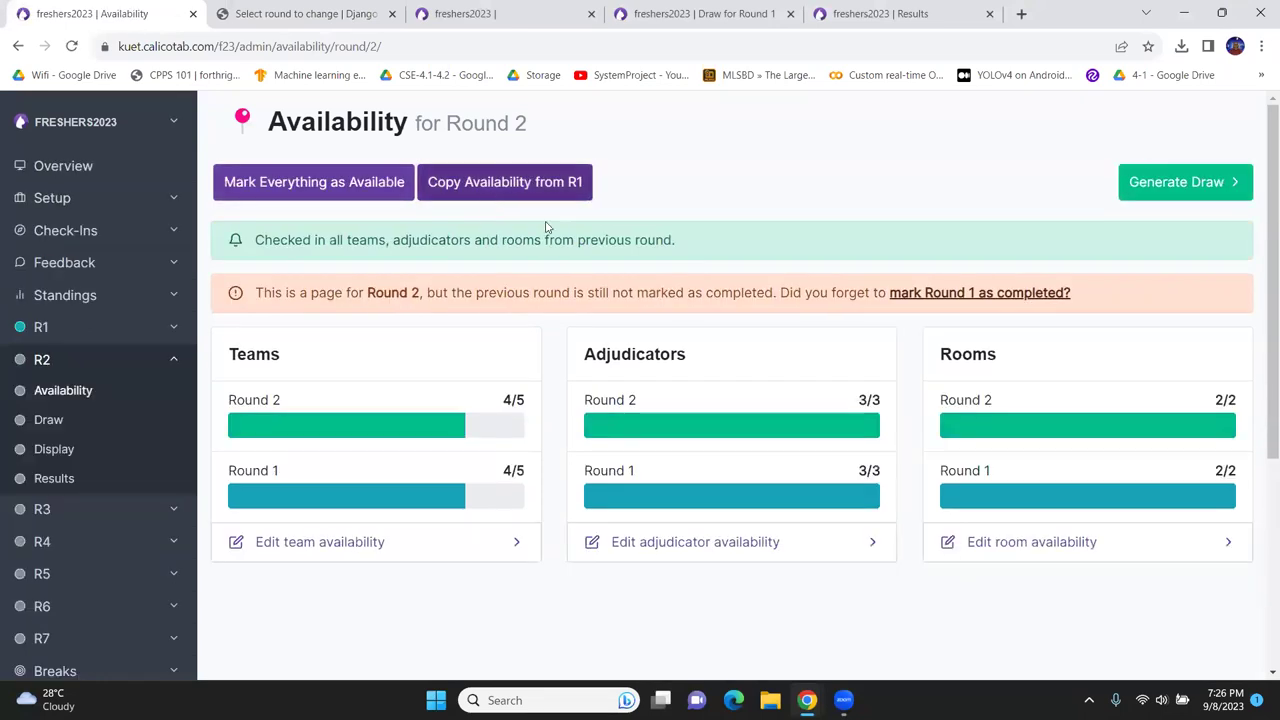
pyautogui.scroll(-1, 1194, 200)
pyautogui.scroll(1, 1190, 186)
# - Generate and confirm the draw for Round 2, and review its pairings
pyautogui.click(1190, 183)
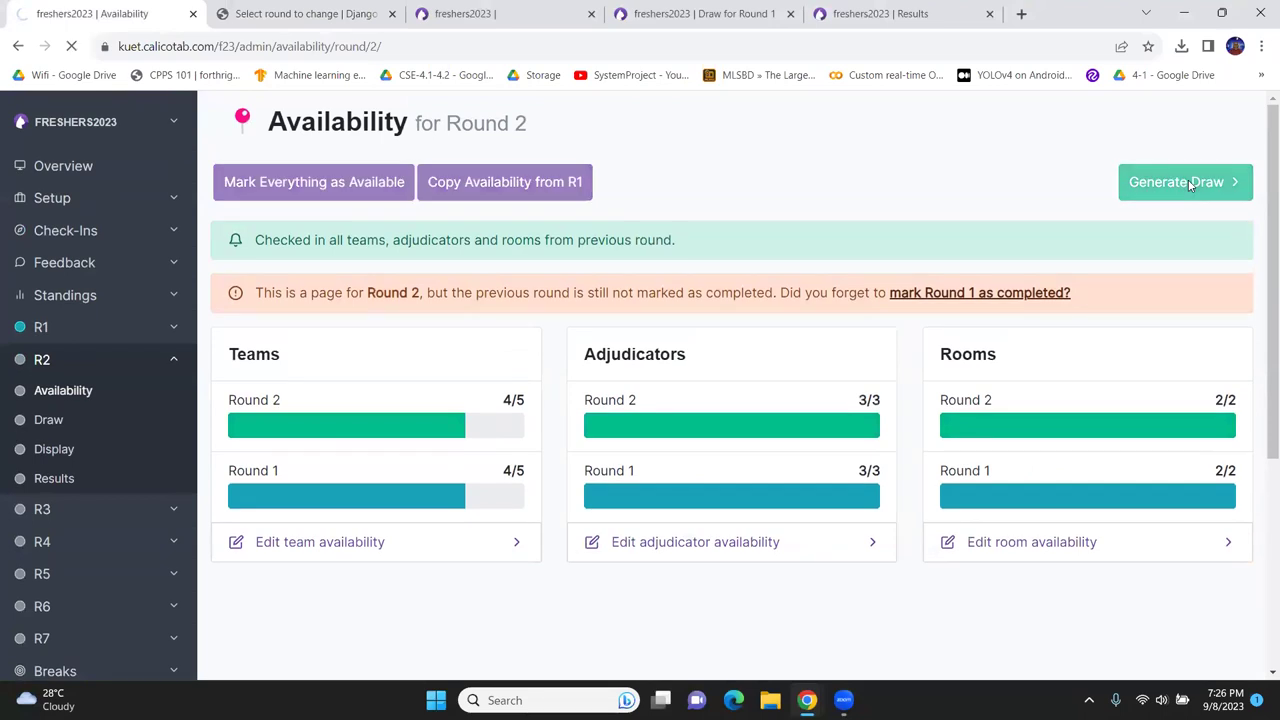
pyautogui.click(1212, 182)
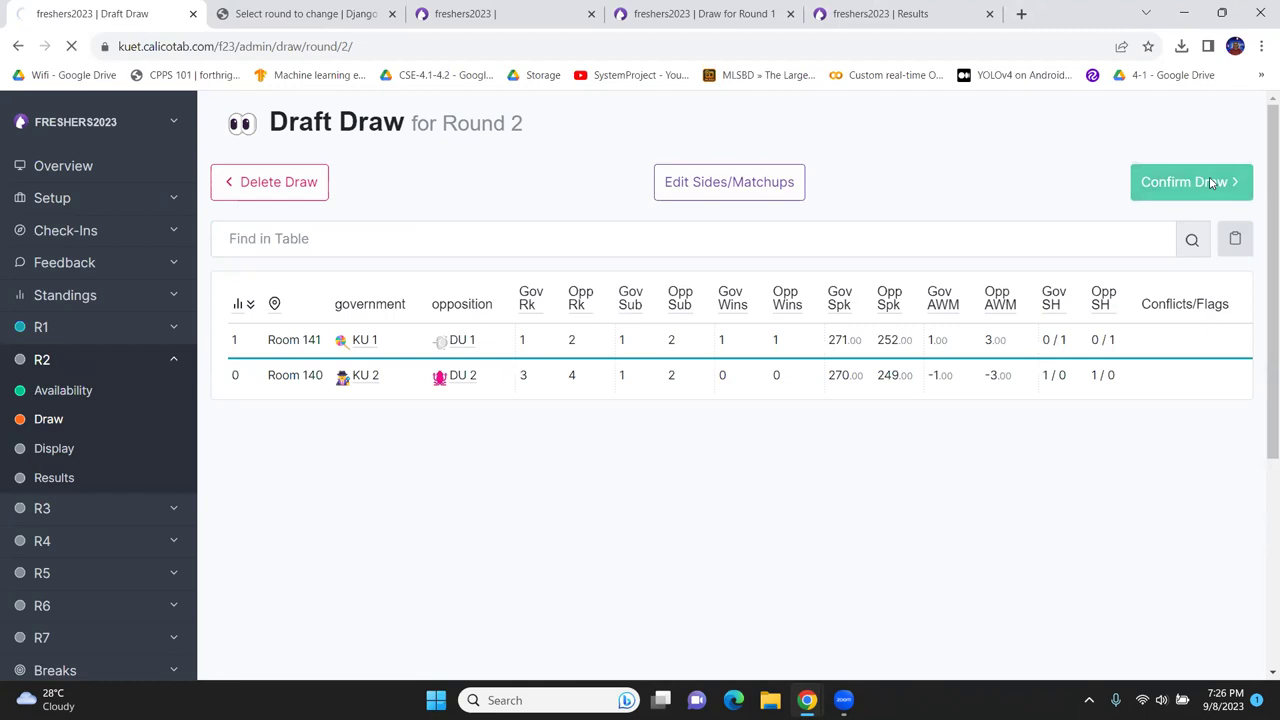
pyautogui.click(472, 385)
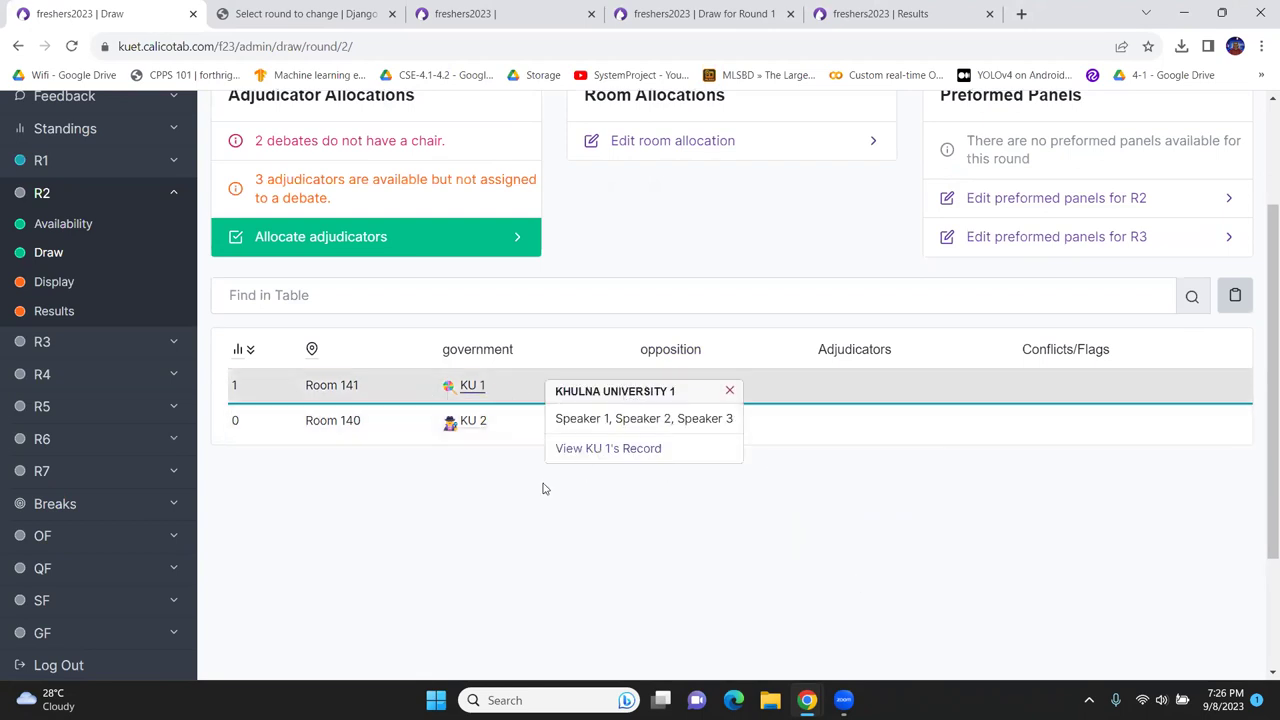
pyautogui.scroll(1, 650, 470)
pyautogui.scroll(3, 650, 470)
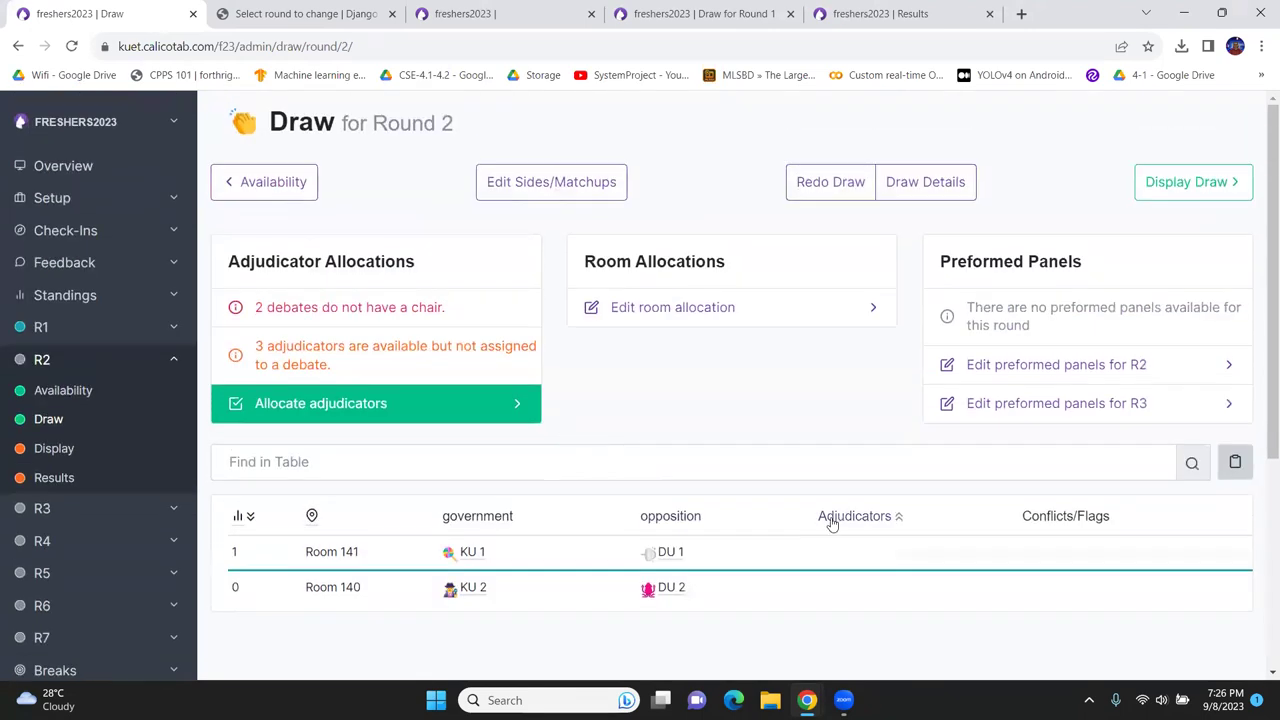
pyautogui.scroll(-2, 831, 520)
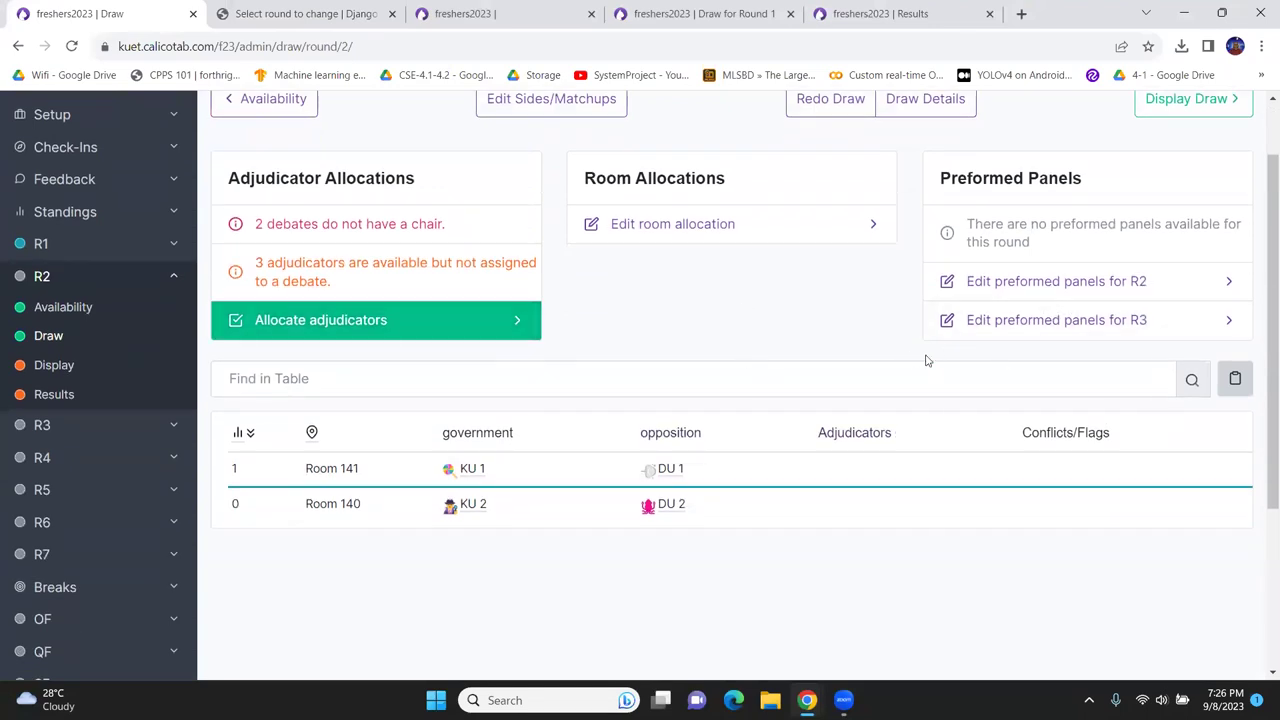
# - Open the Round 2 draw display page, read its adjudicator notices, and return to the draw
pyautogui.click(1186, 112)
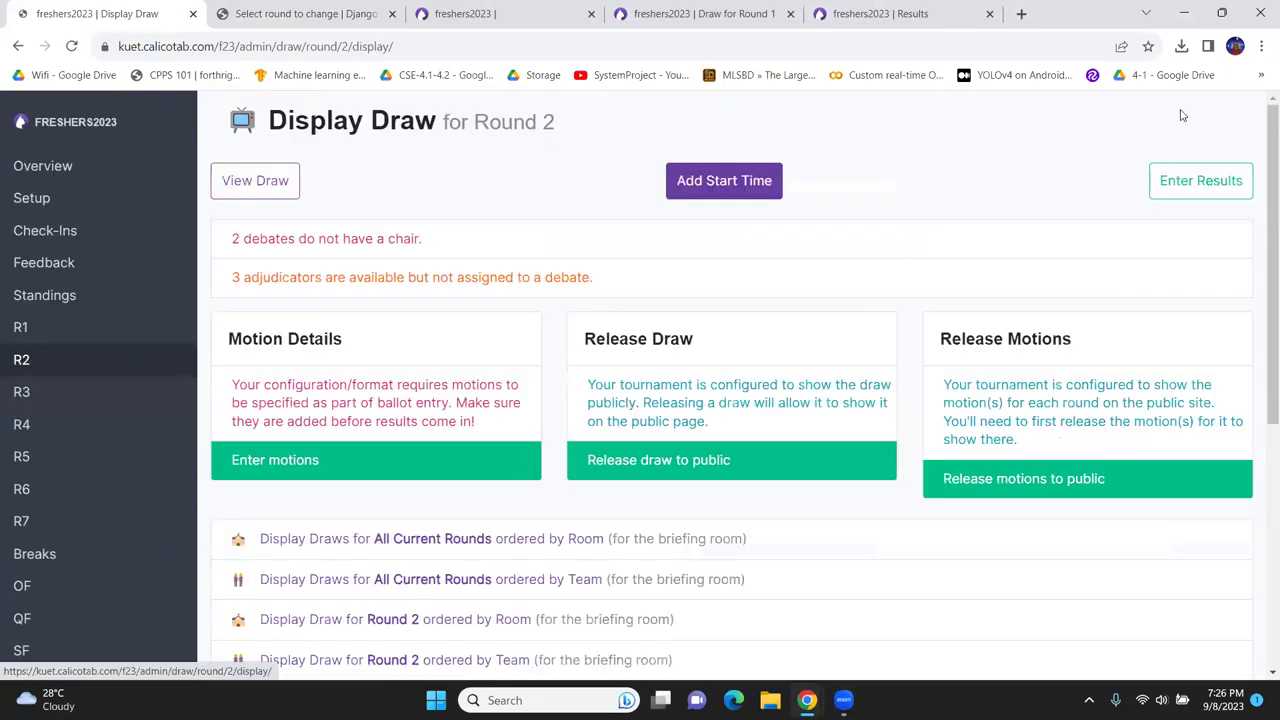
pyautogui.click(286, 180)
pyautogui.scroll(-2, 600, 546)
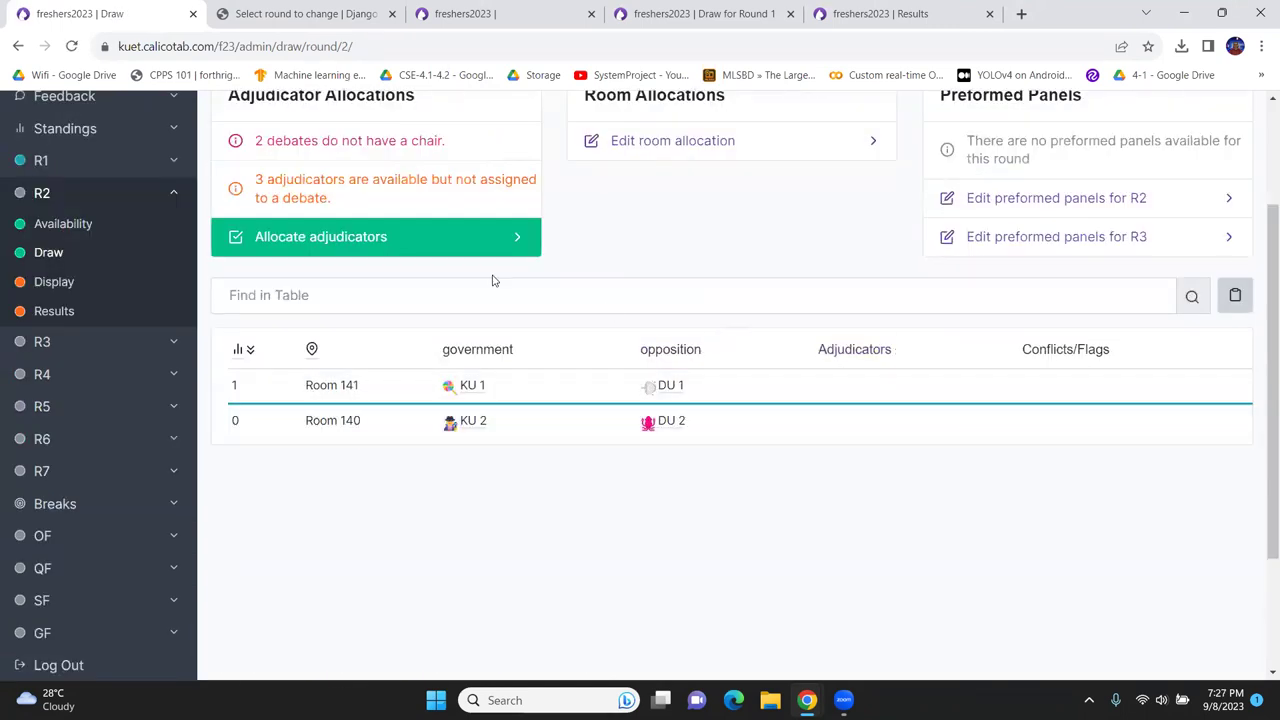
pyautogui.scroll(2, 165, 380)
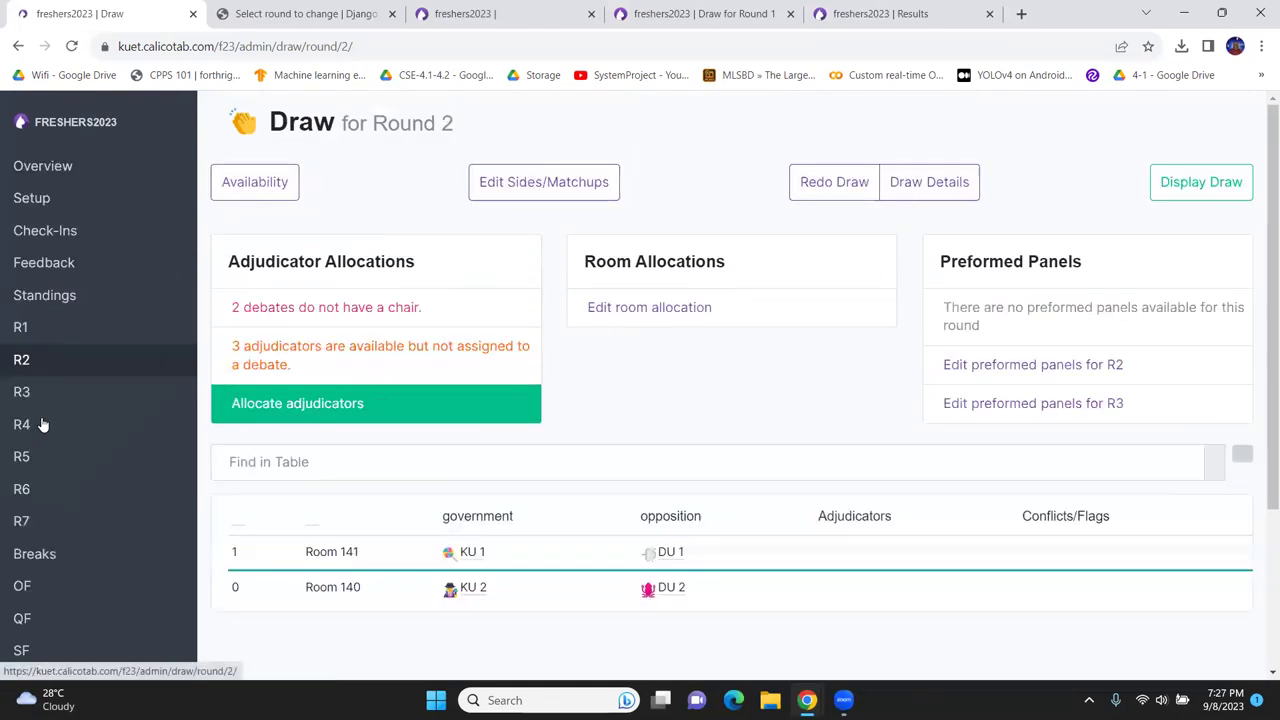
# - Allocate Adjudicator 1 as chair of KU 1 vs DU 1 and Adjudicator 3 as chair of KU 2 vs DU 2
pyautogui.scroll(-1, 447, 357)
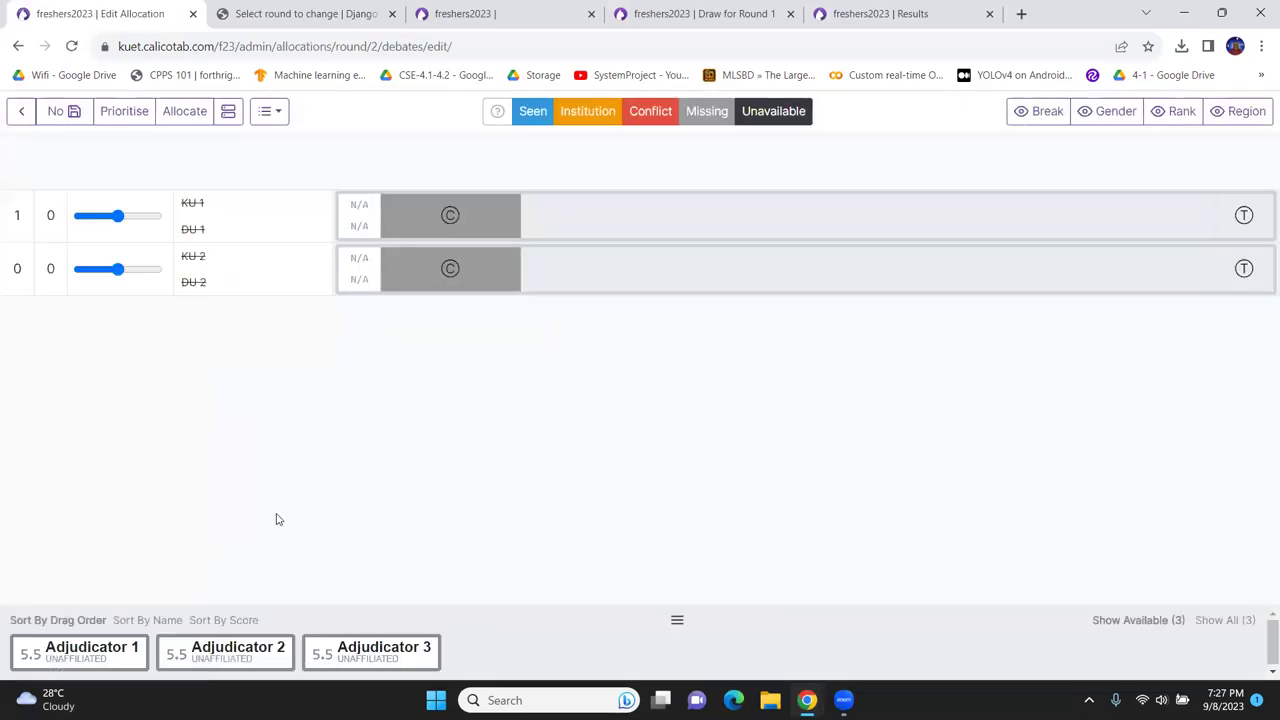
pyautogui.moveTo(113, 638); pyautogui.dragTo(455, 225)
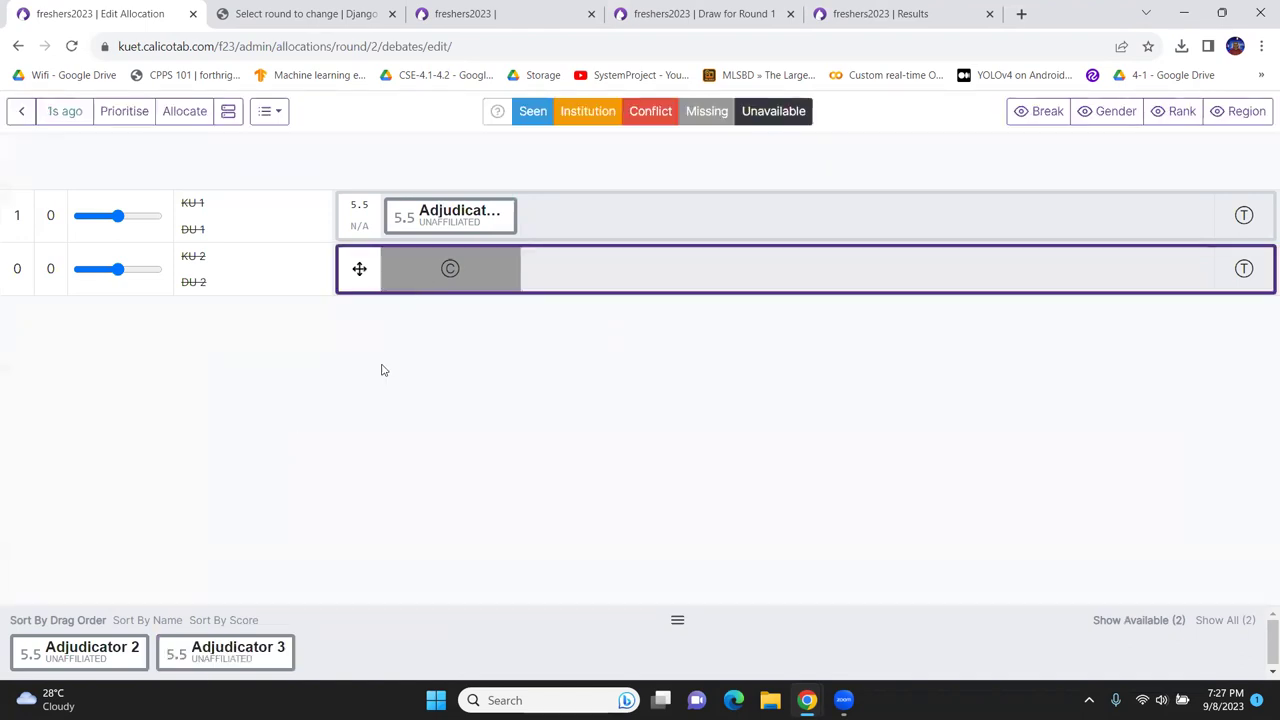
pyautogui.moveTo(200, 667); pyautogui.dragTo(403, 434)
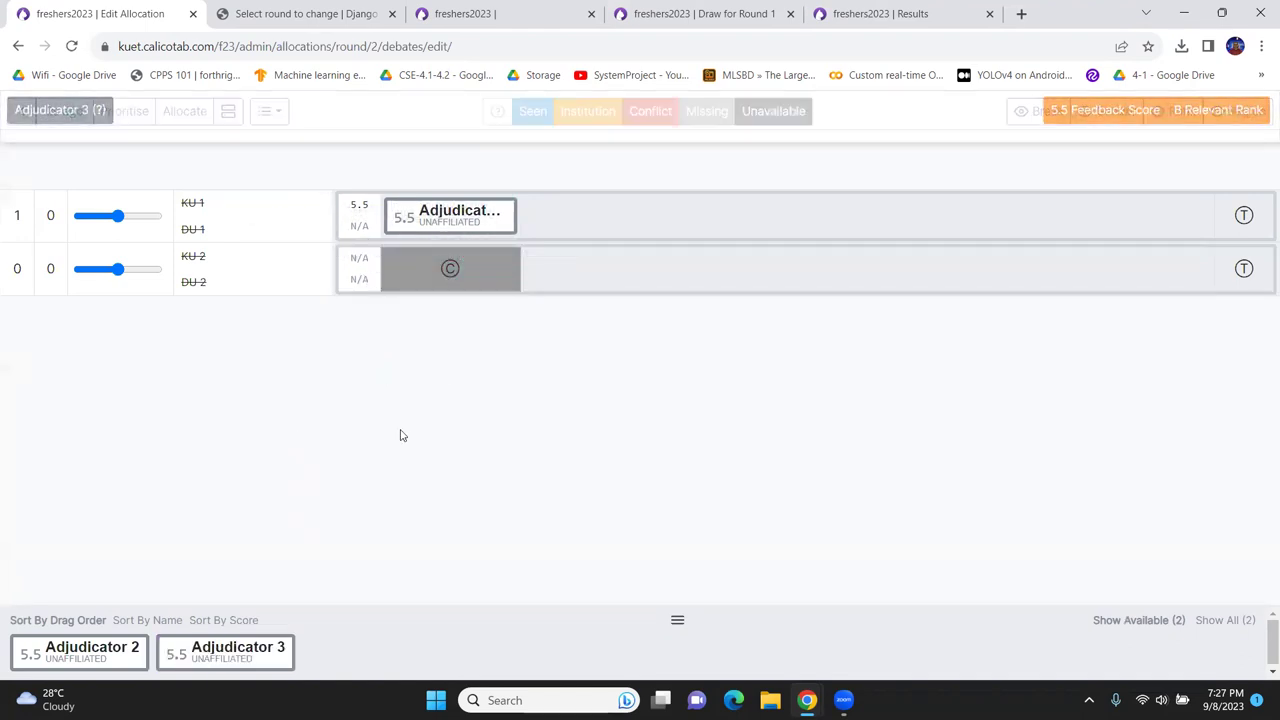
pyautogui.moveTo(257, 640); pyautogui.dragTo(494, 276)
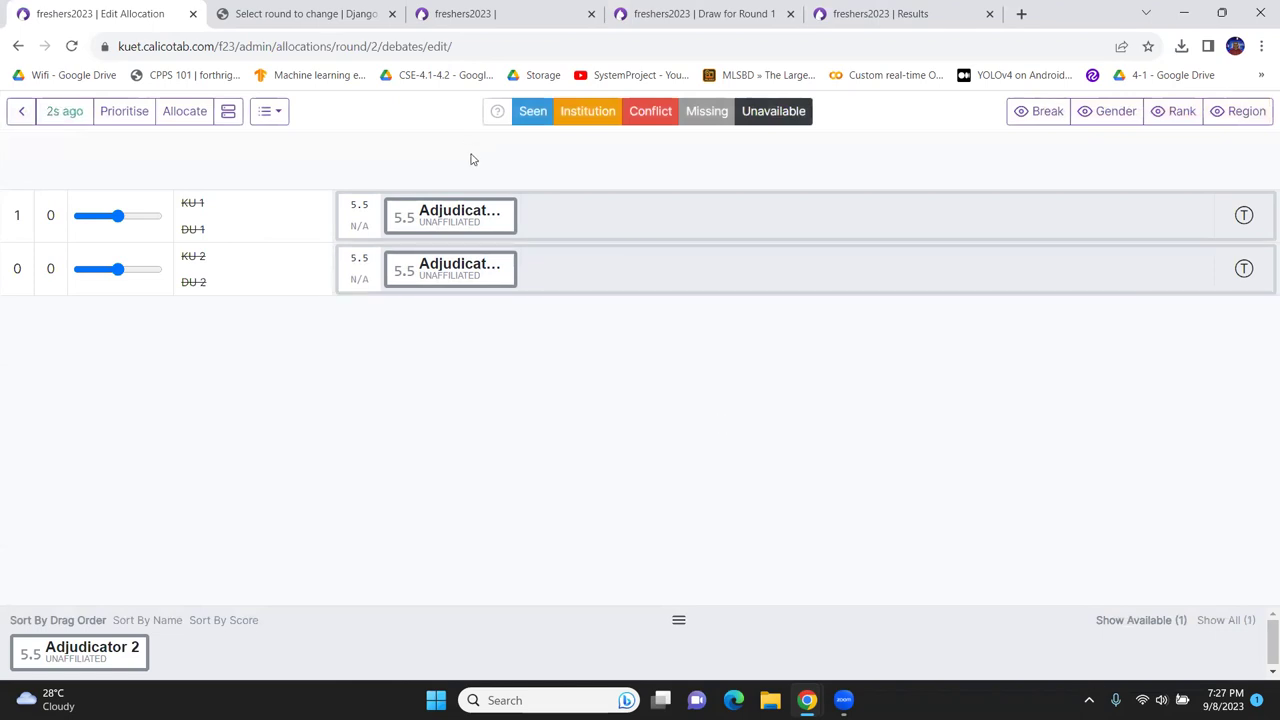
pyautogui.click(18, 111)
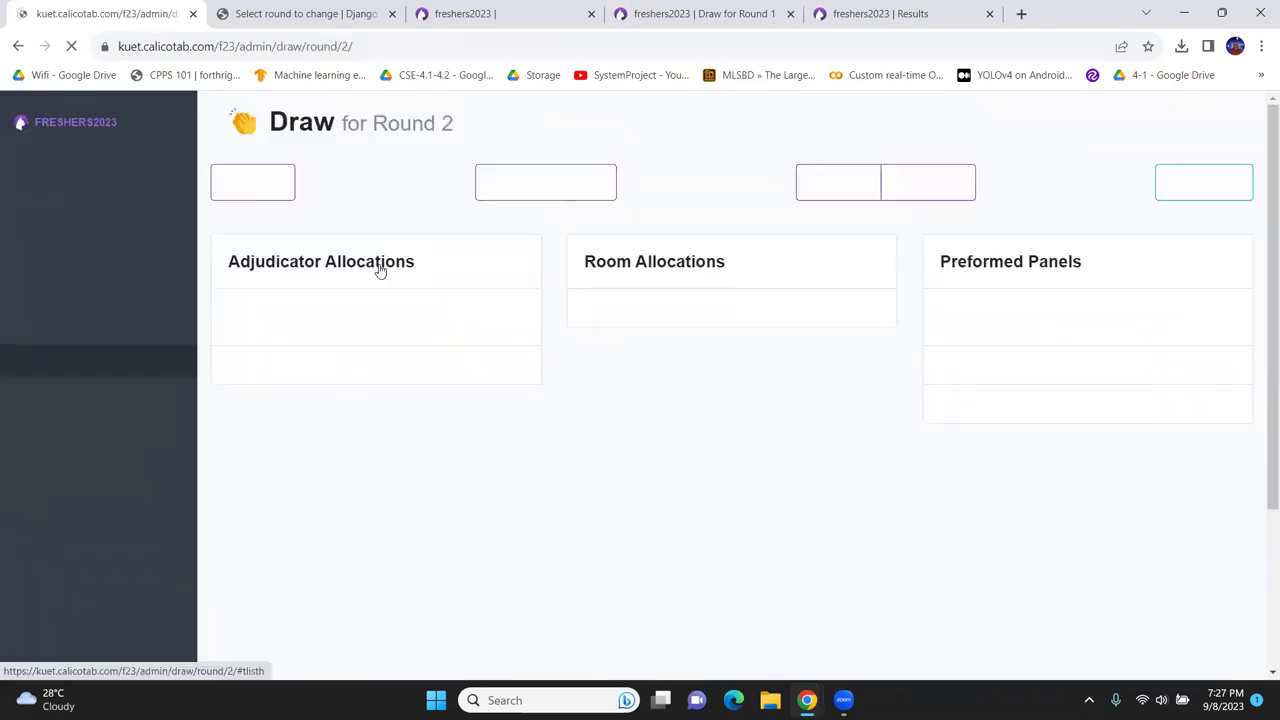
pyautogui.scroll(-2, 886, 420)
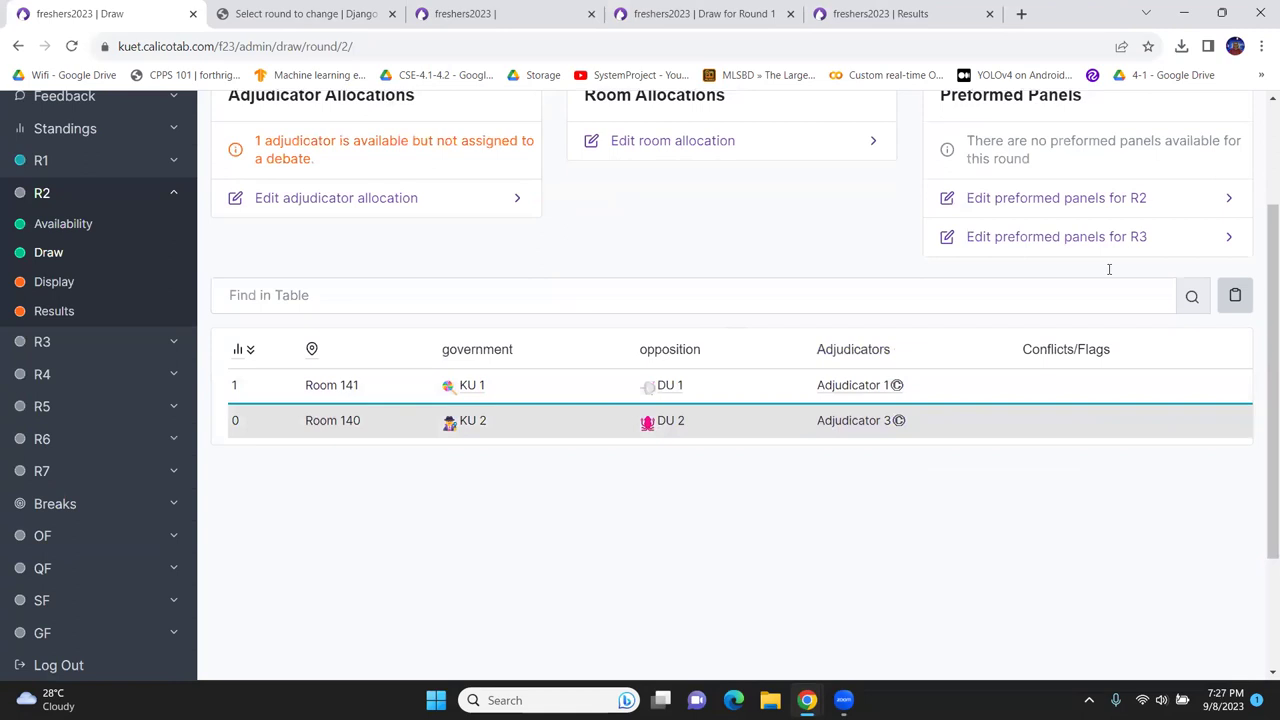
pyautogui.scroll(2, 951, 284)
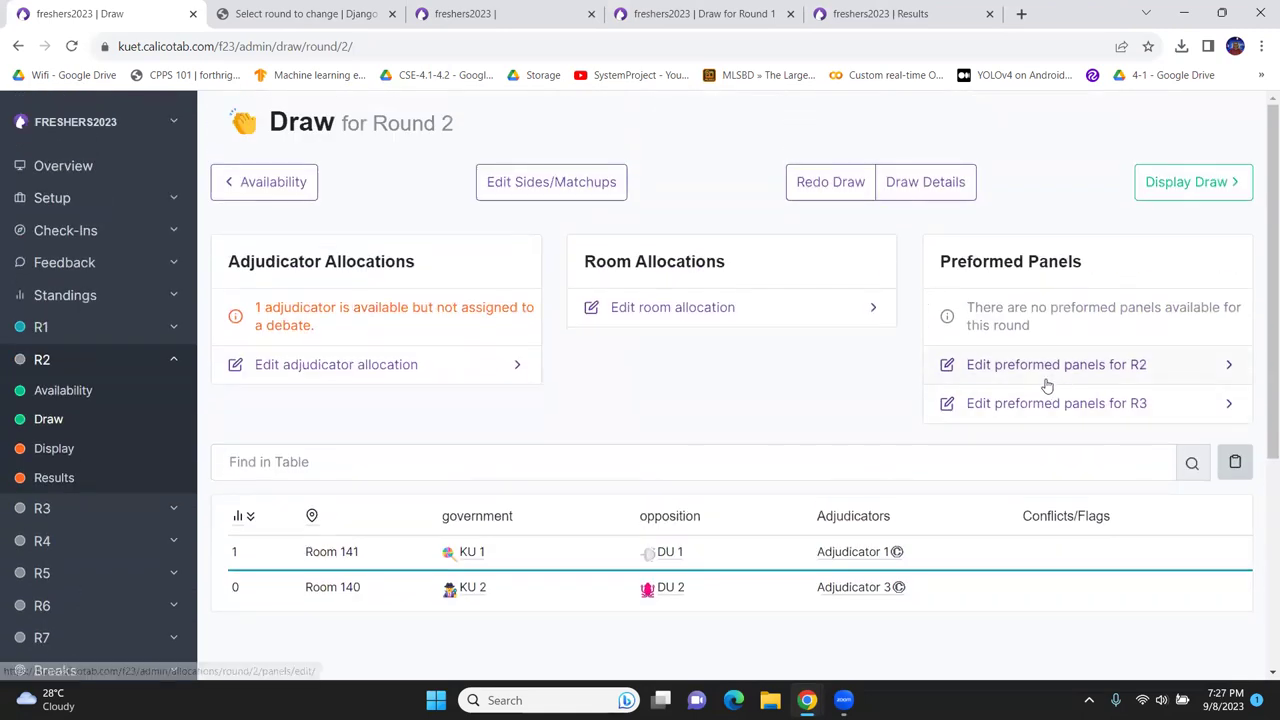
# - Enter the Round 2 motion with text m2 and reference 1, and save it
pyautogui.click(1160, 180)
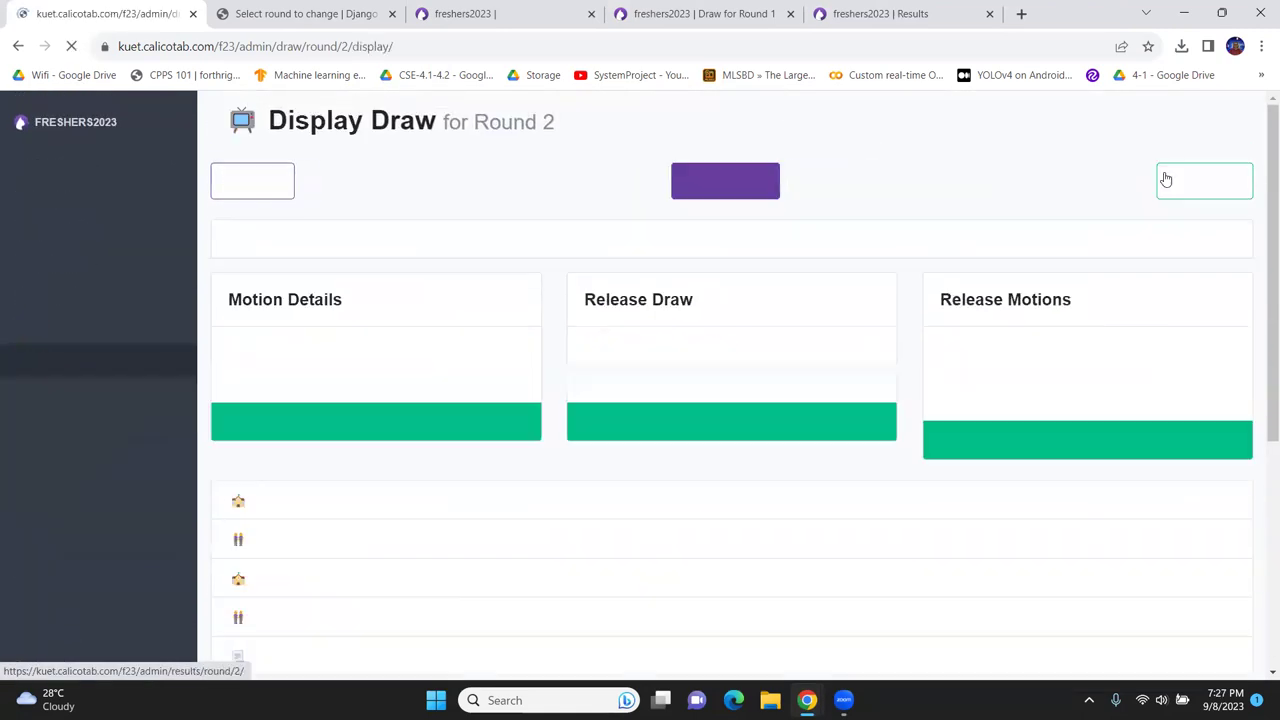
pyautogui.scroll(-1, 777, 274)
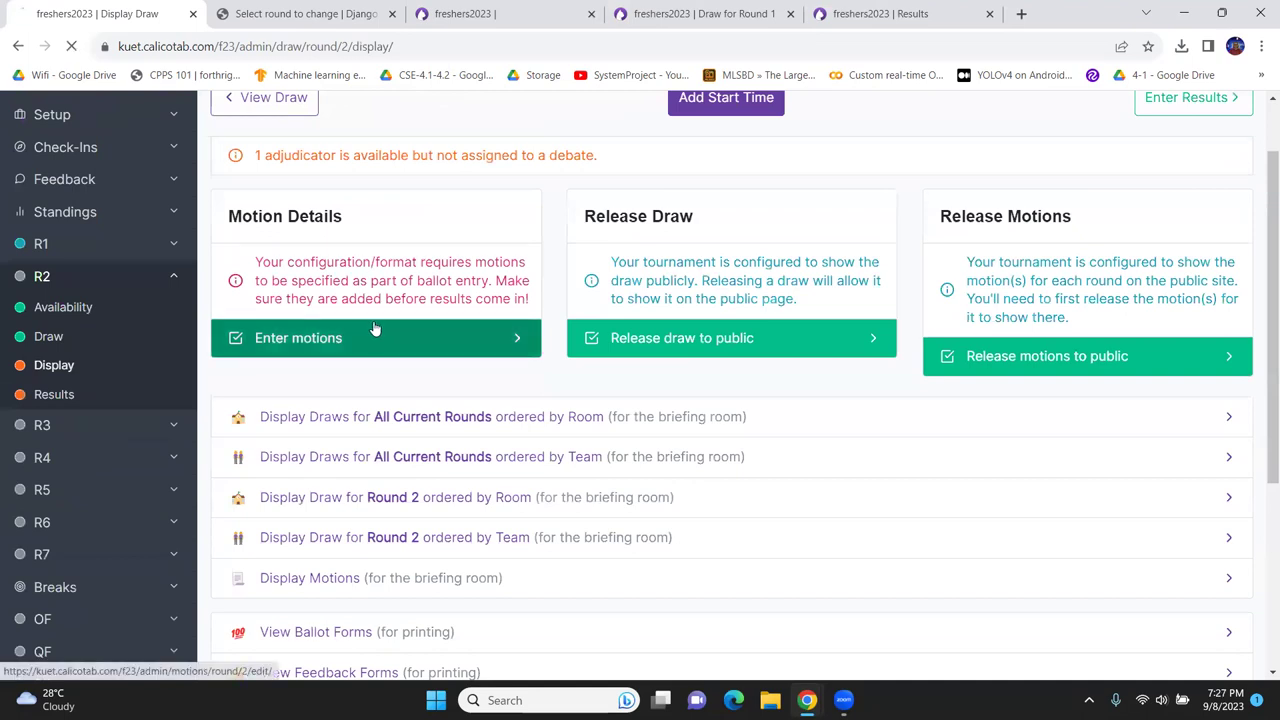
pyautogui.click(373, 325)
pyautogui.click(354, 330)
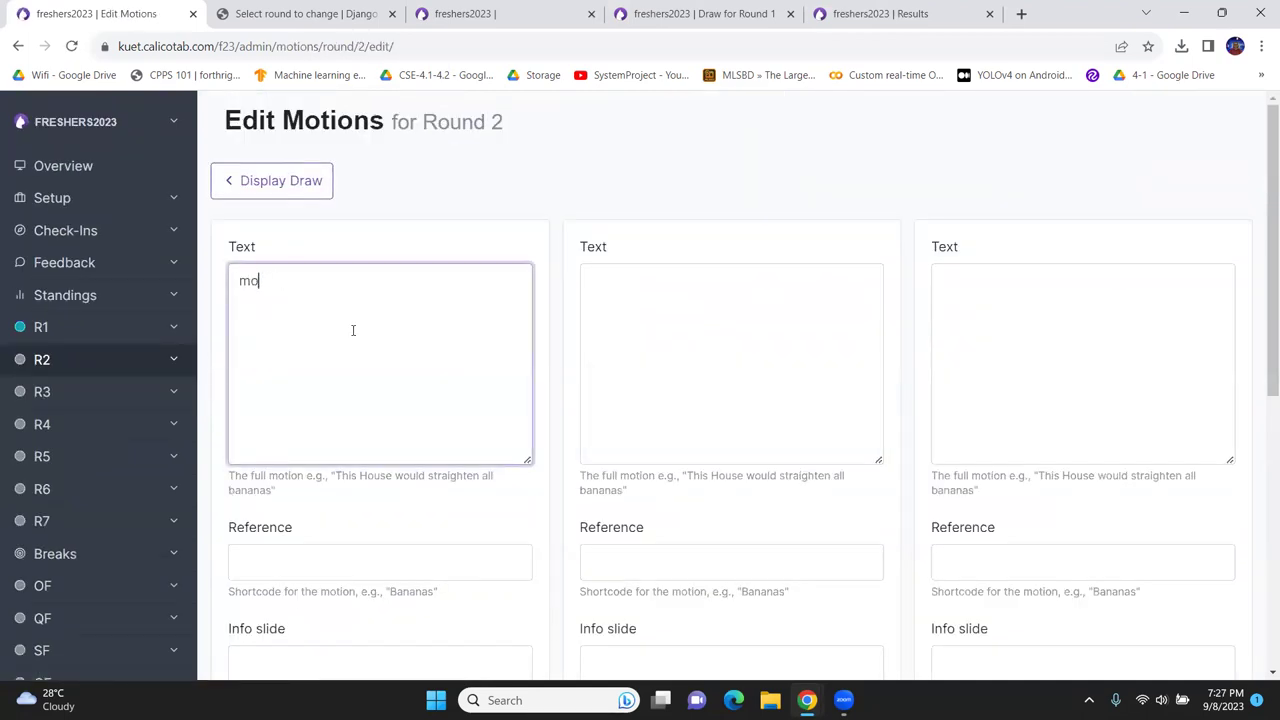
pyautogui.scroll(-4, 354, 336)
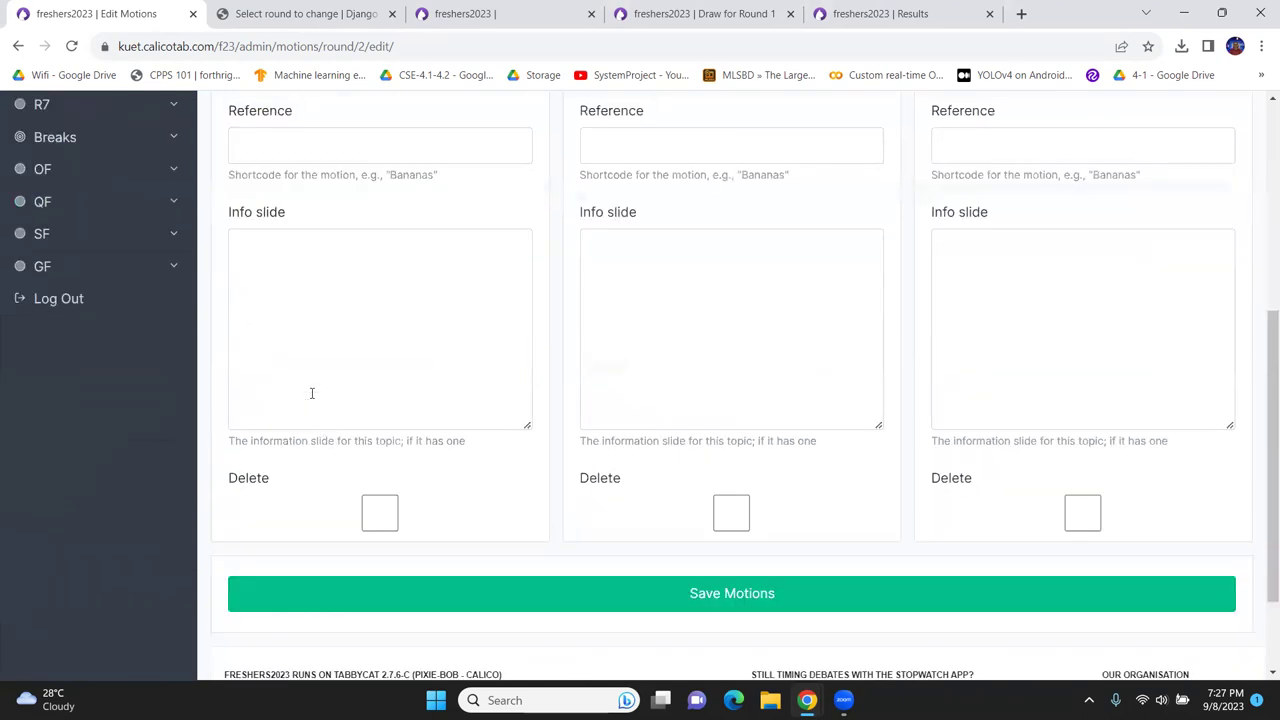
pyautogui.click(318, 148)
pyautogui.click(340, 190)
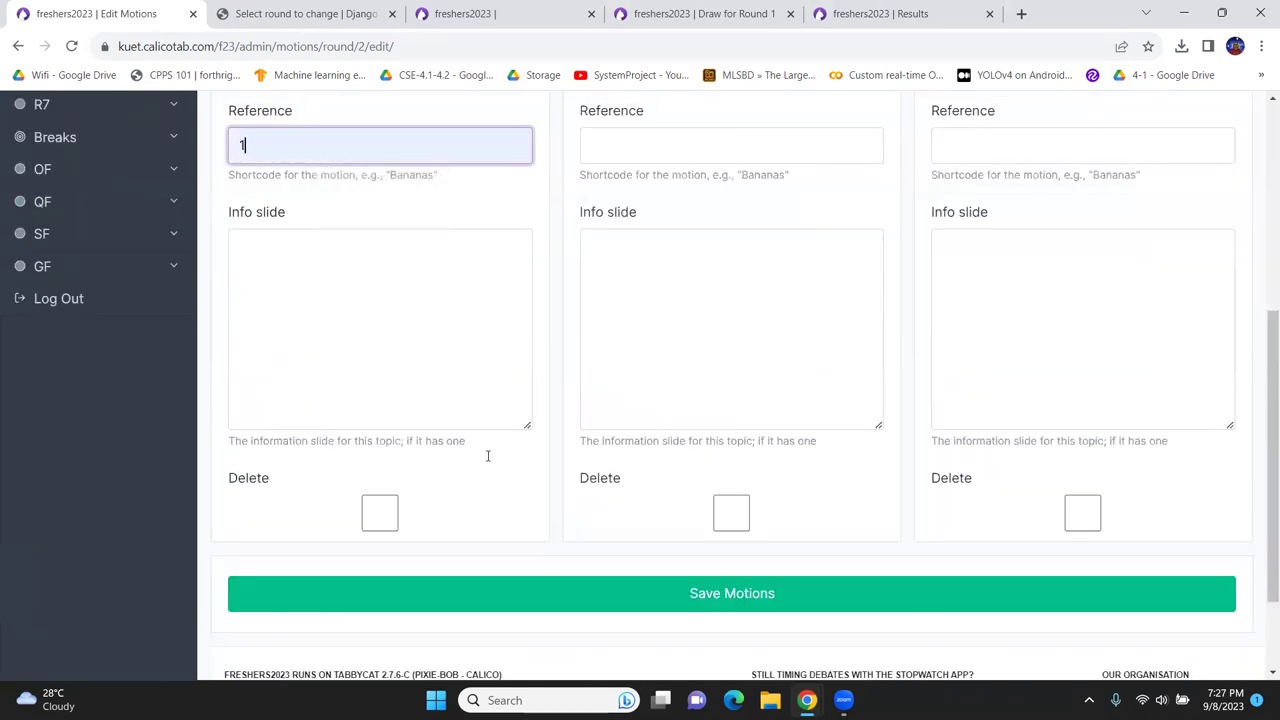
pyautogui.click(568, 596)
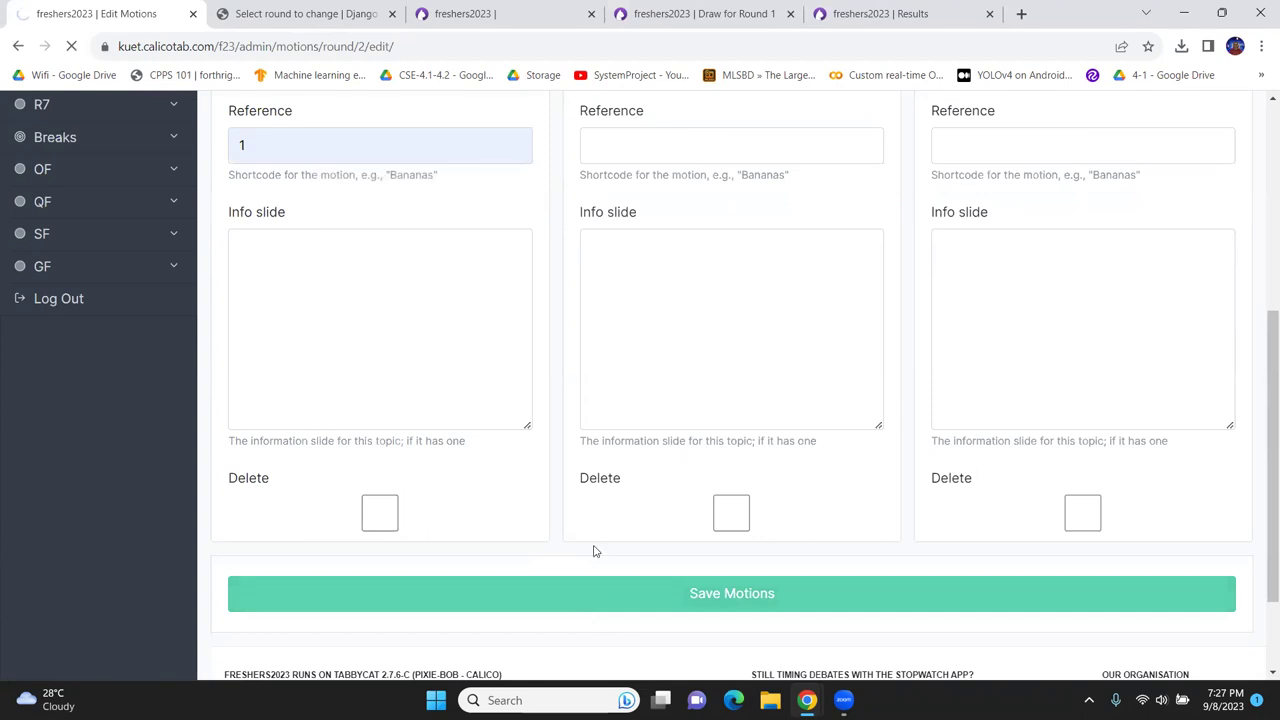
# - Release the Round 2 draw and motions to the public
pyautogui.scroll(-3, 729, 420)
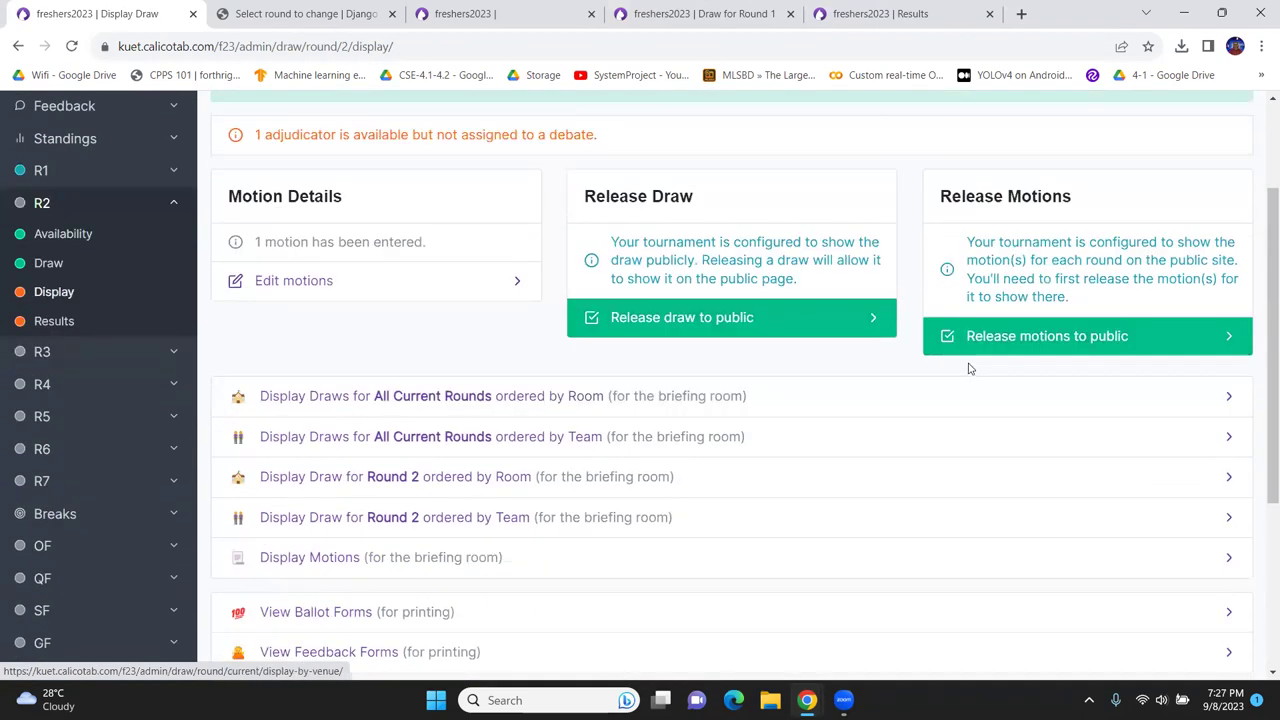
pyautogui.click(749, 320)
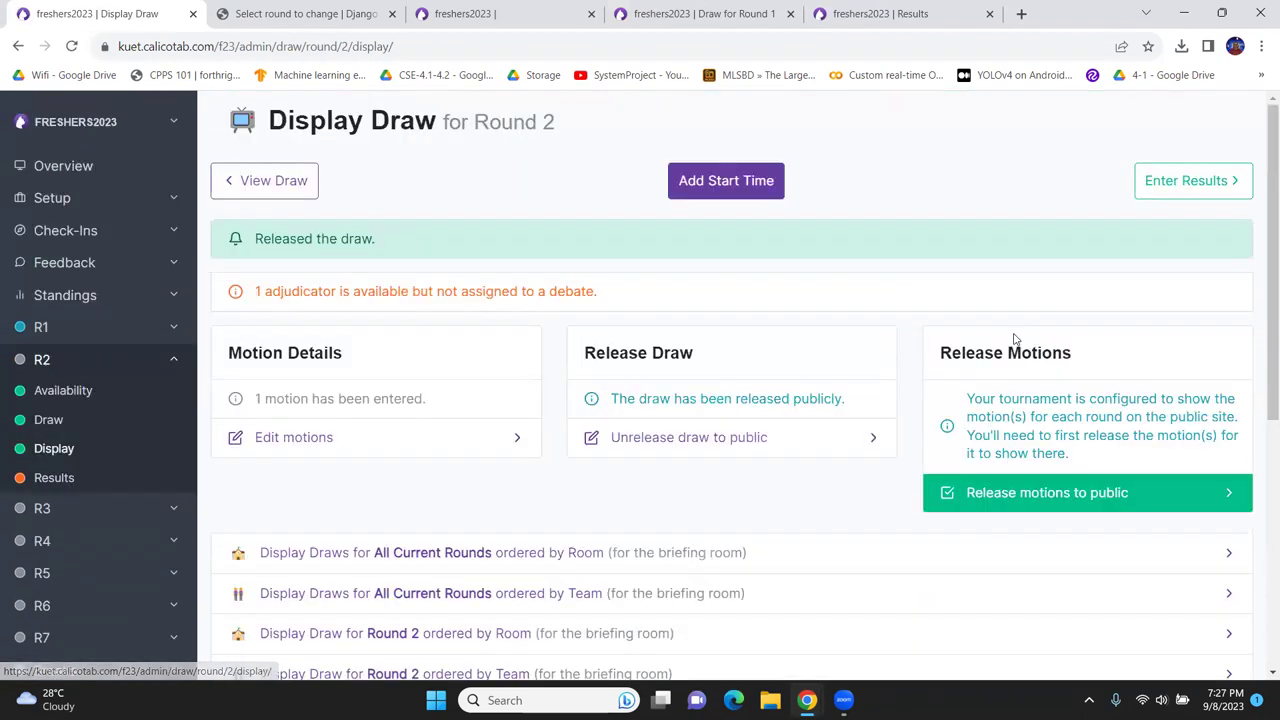
pyautogui.click(1052, 492)
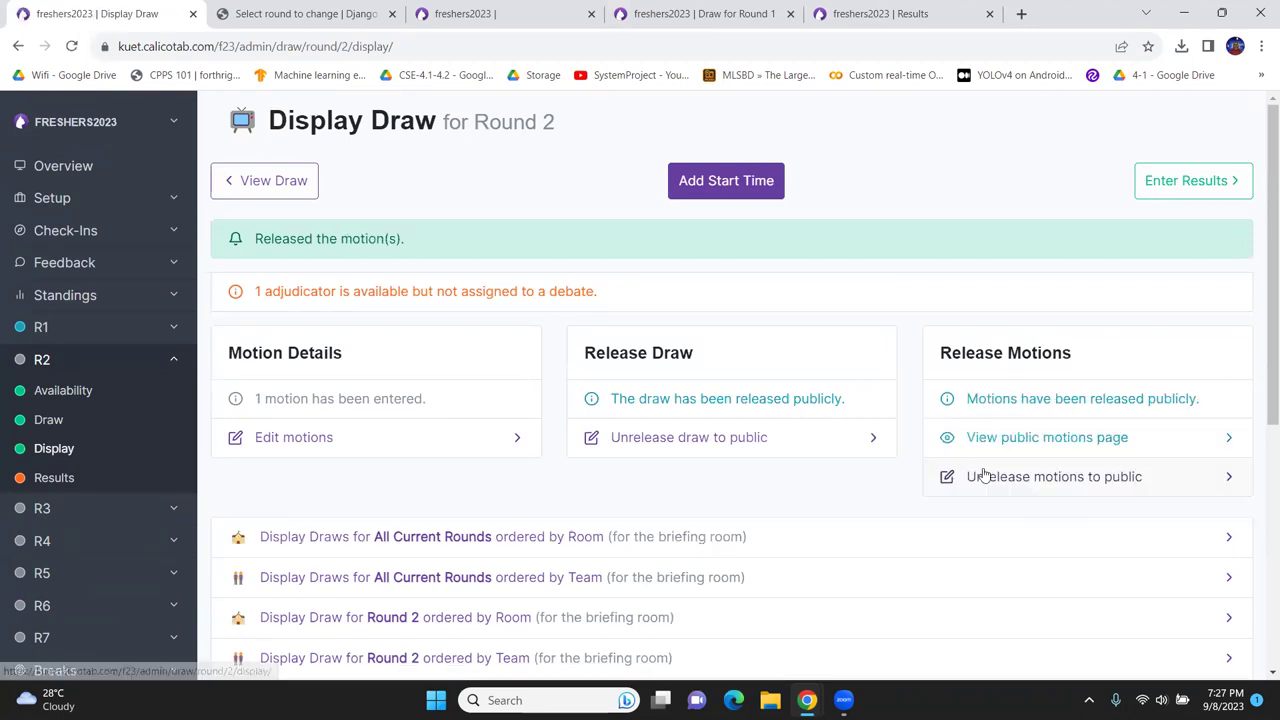
# - View the Round 2 draw ordered by room, check its adjudicators, and close the display
pyautogui.scroll(-2, 745, 433)
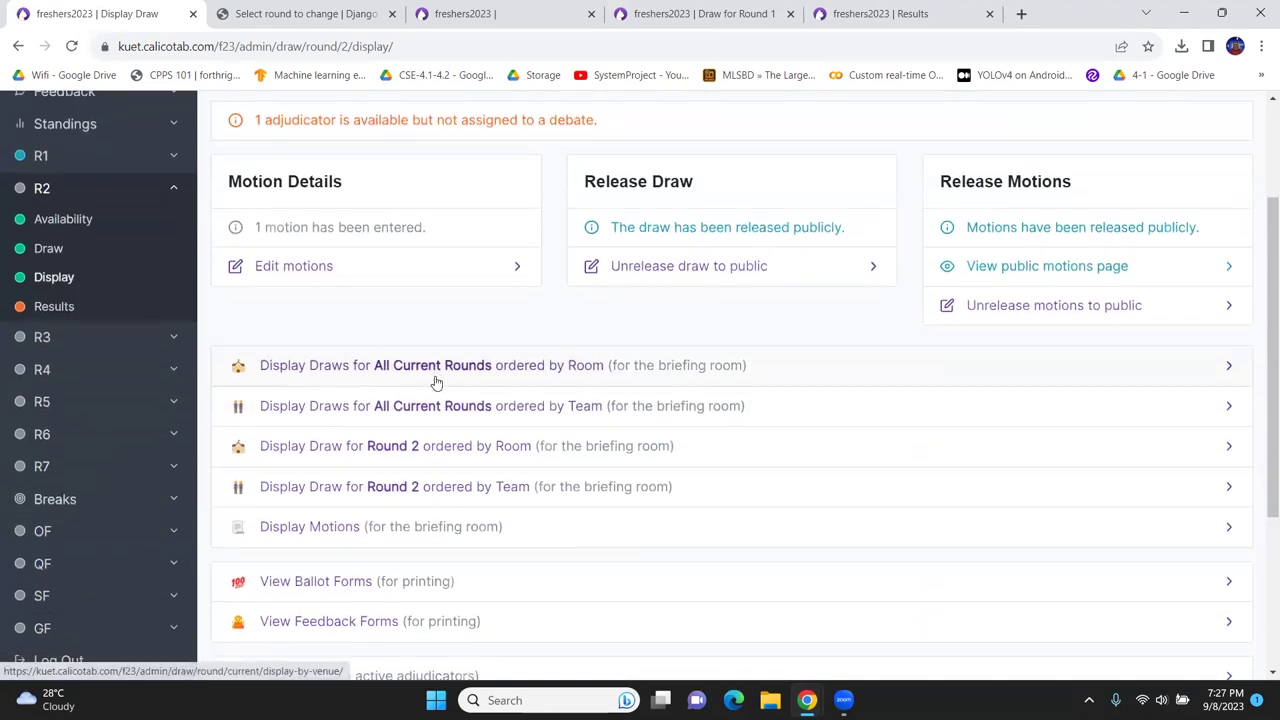
pyautogui.scroll(-1, 434, 380)
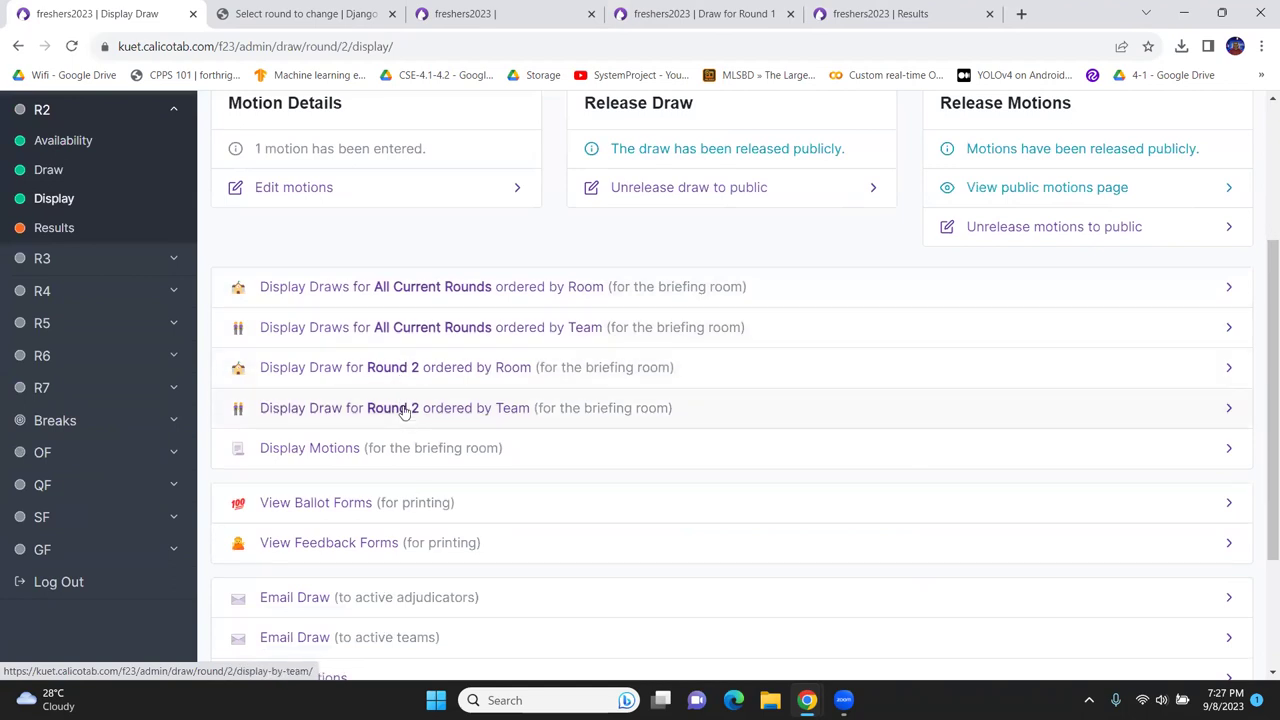
pyautogui.click(396, 370)
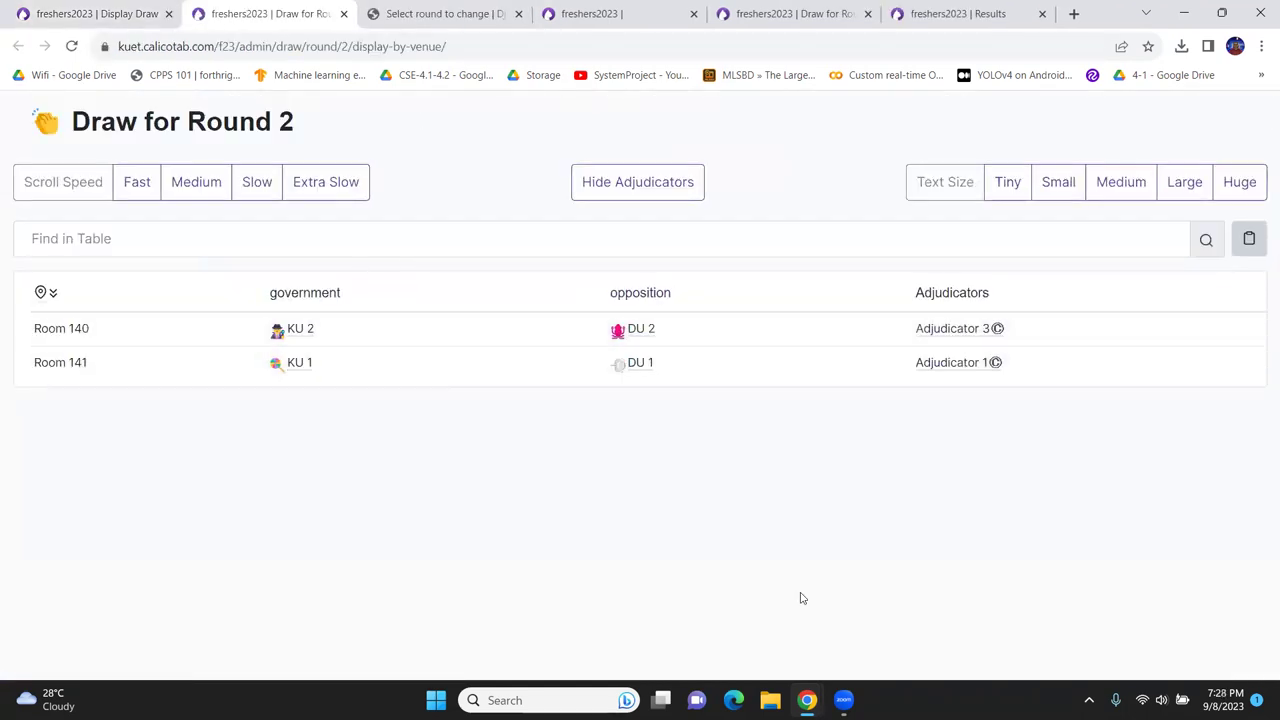
pyautogui.moveTo(932, 330)
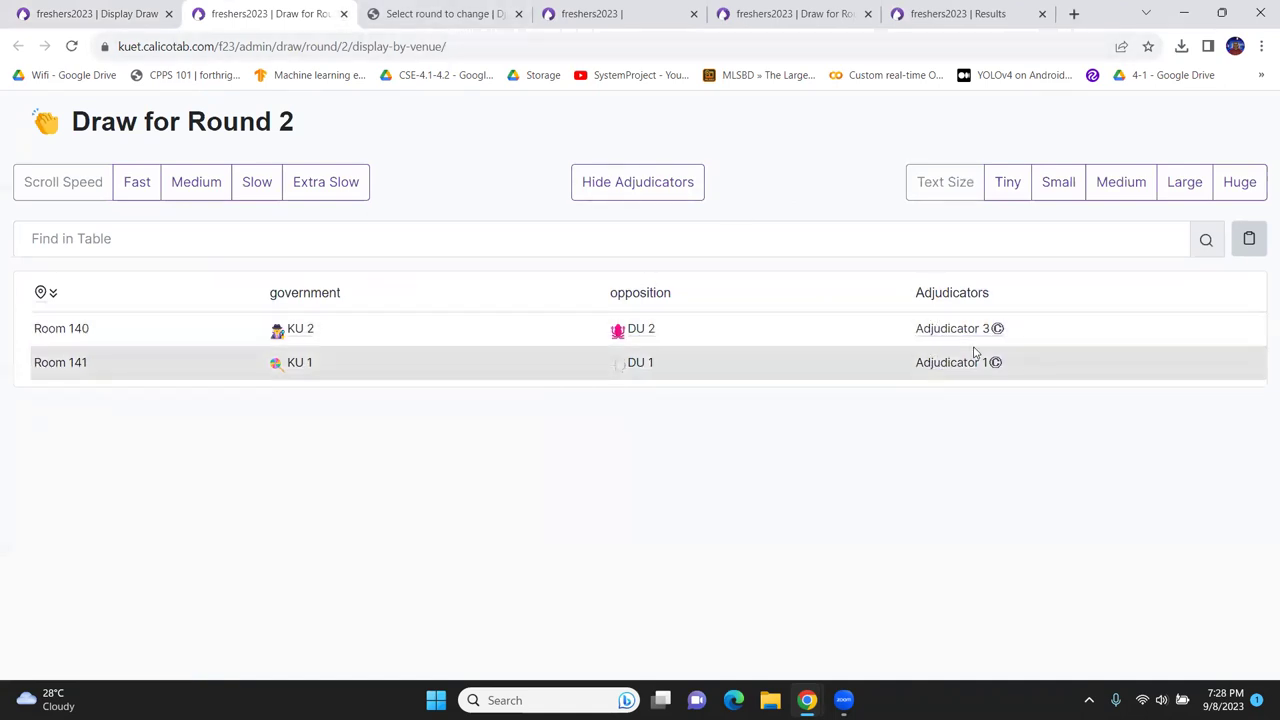
pyautogui.click(343, 14)
# - Review the Round 2 display page's release status and its briefing-room, printing and email options
pyautogui.scroll(-2, 313, 327)
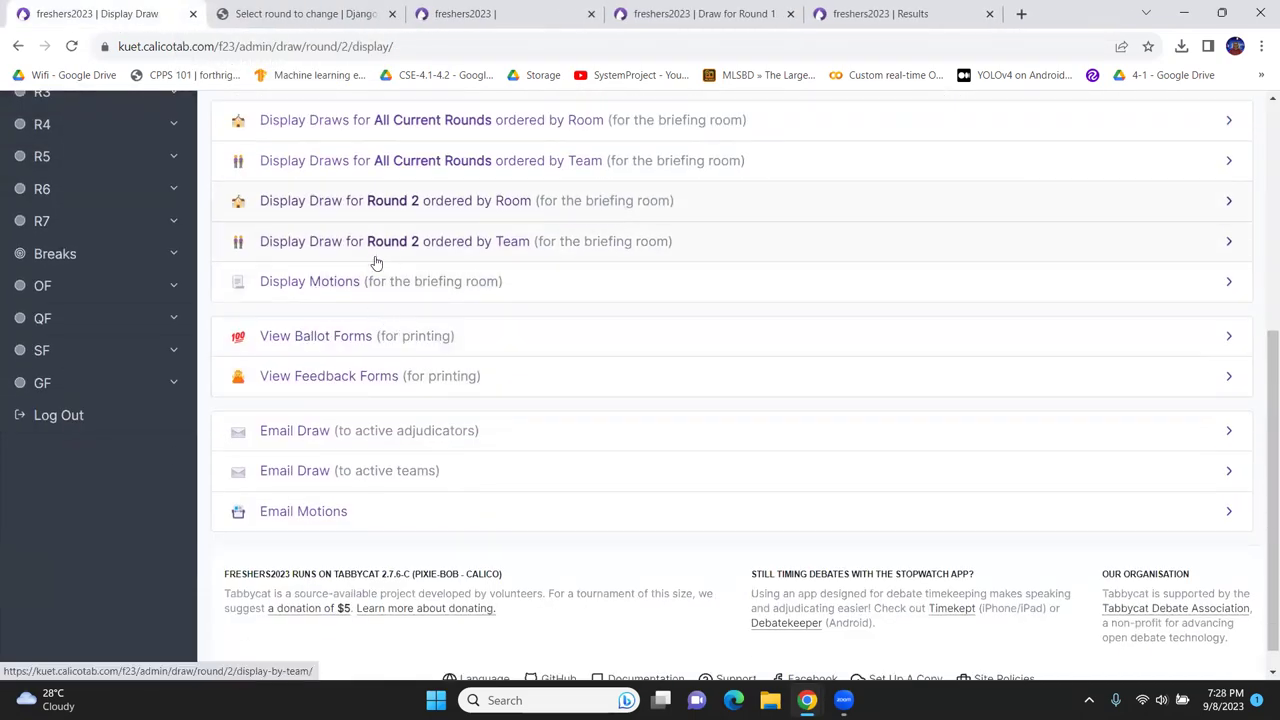
pyautogui.scroll(4, 63, 251)
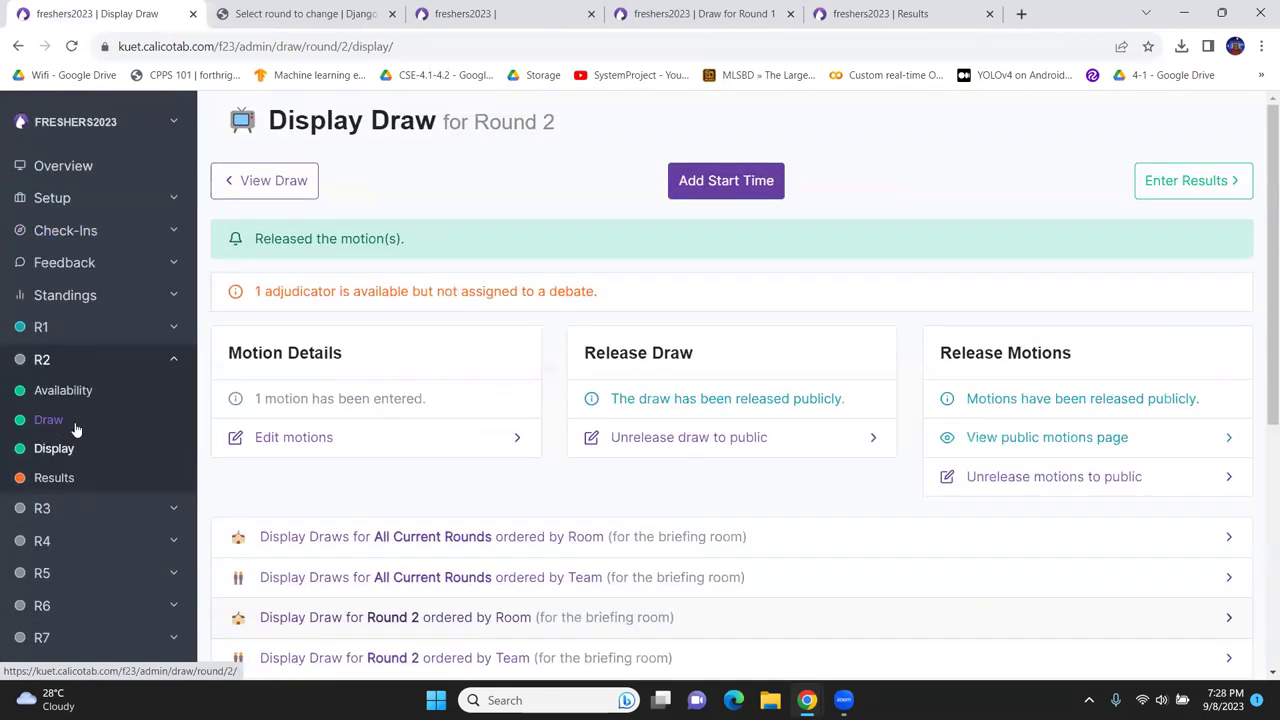
pyautogui.scroll(-2, 139, 478)
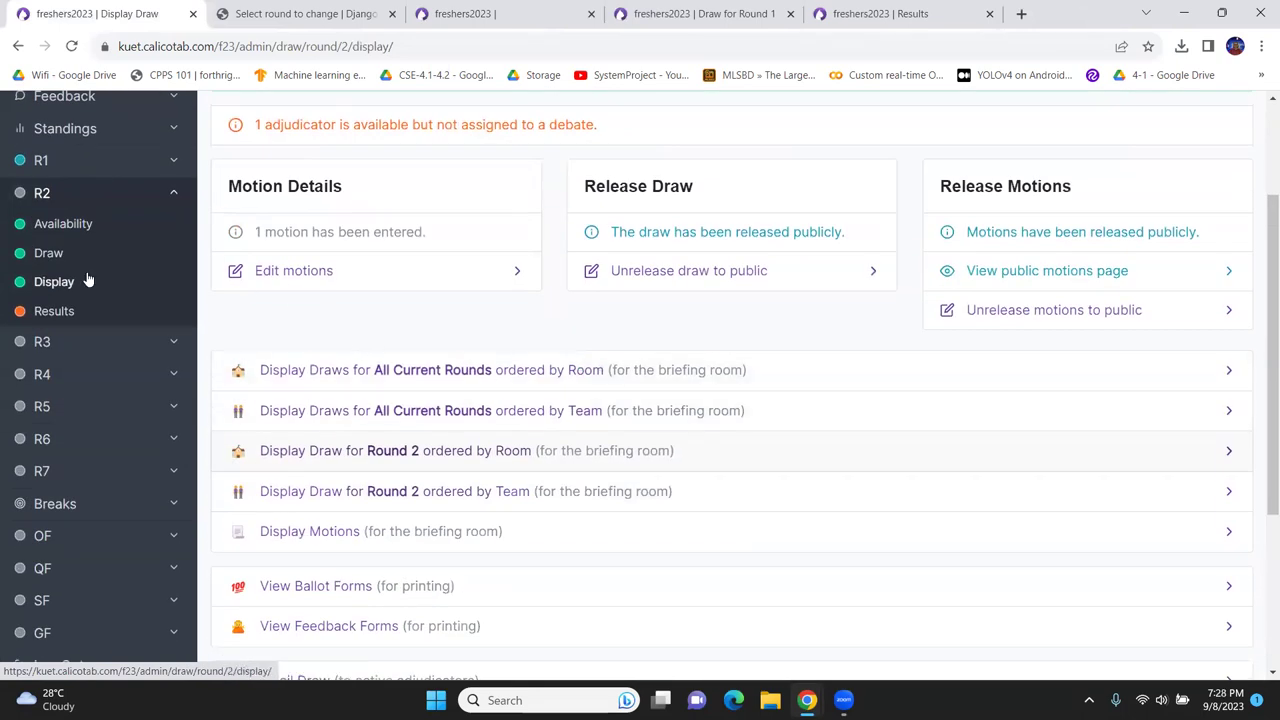
pyautogui.click(88, 205)
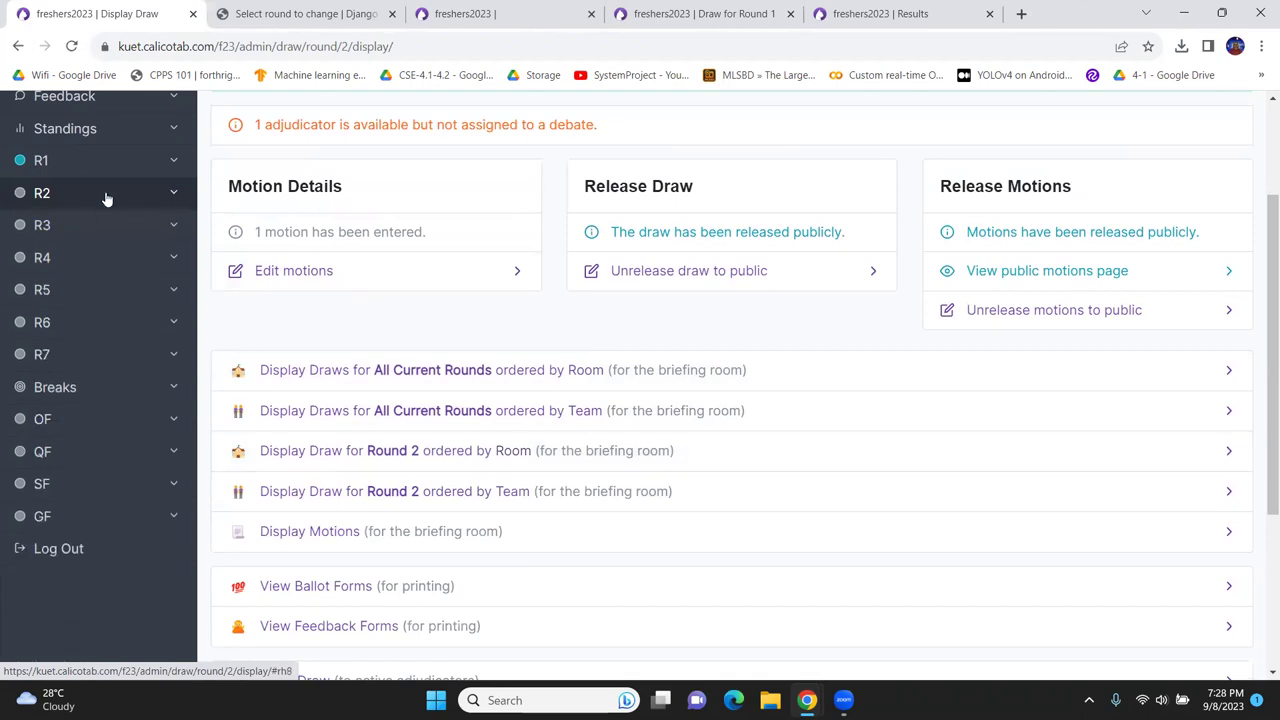
pyautogui.click(106, 199)
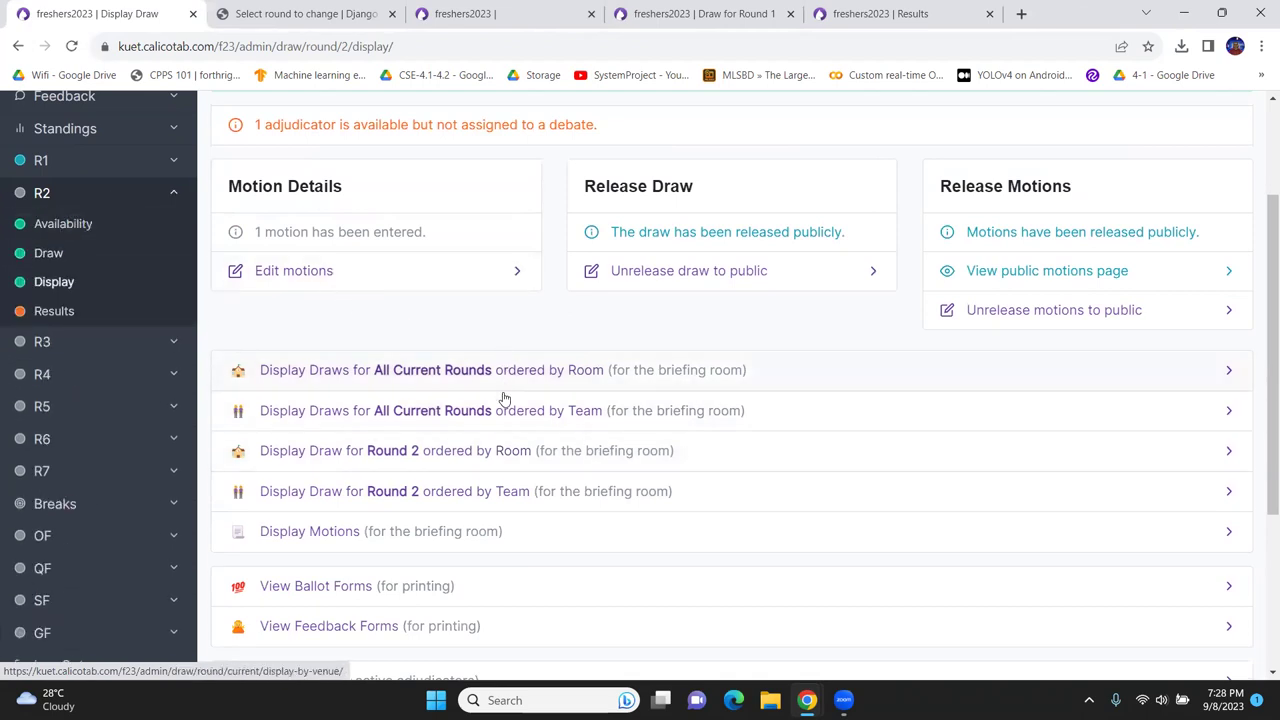
pyautogui.scroll(-3, 426, 446)
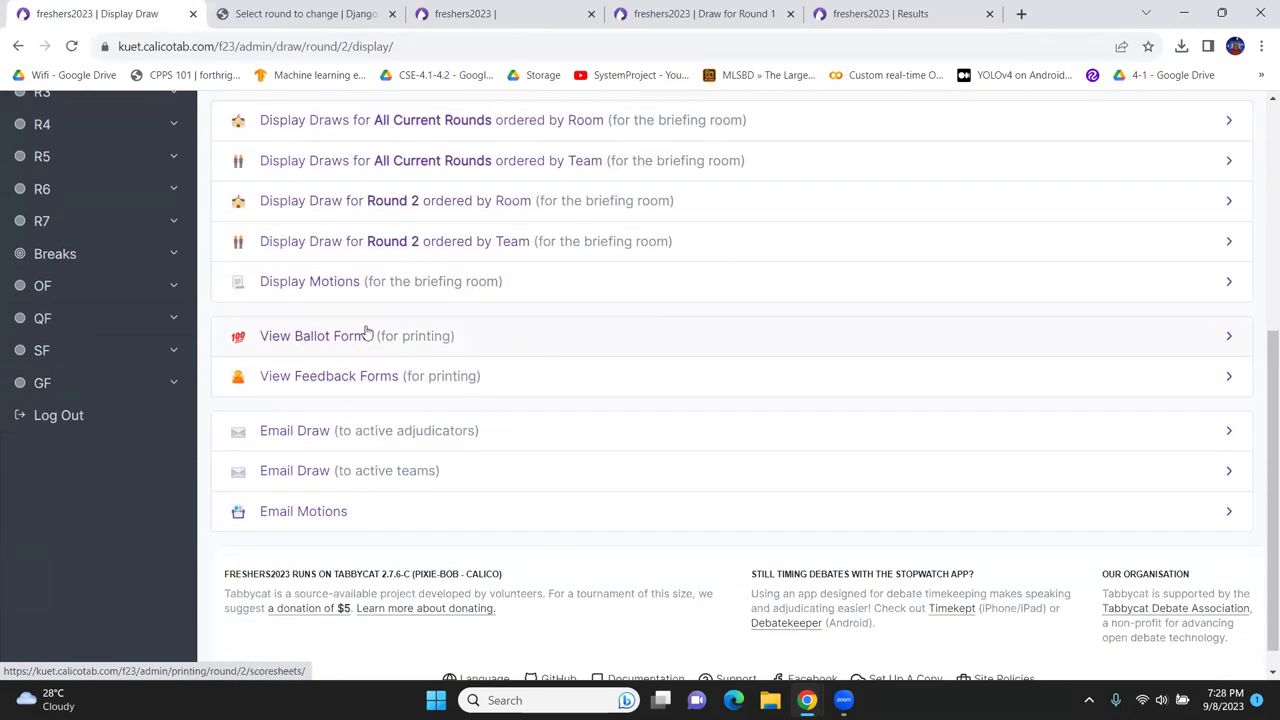
pyautogui.scroll(3, 496, 327)
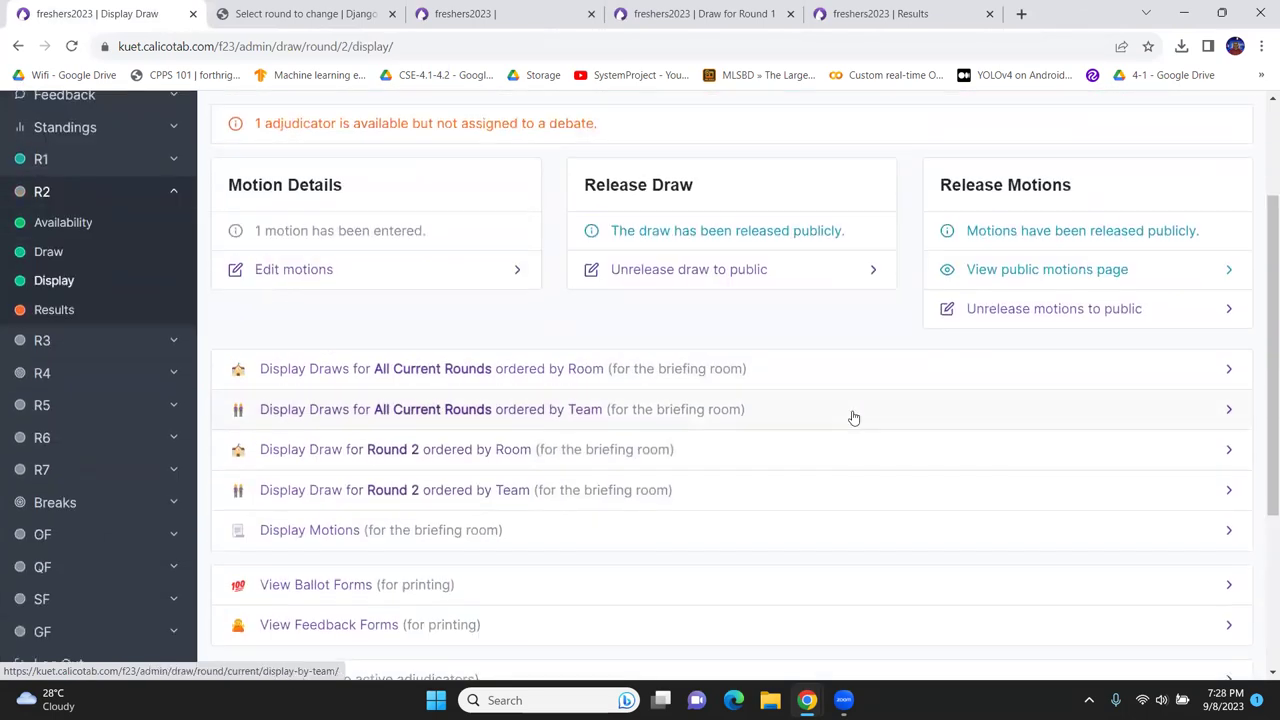
pyautogui.scroll(-3, 469, 346)
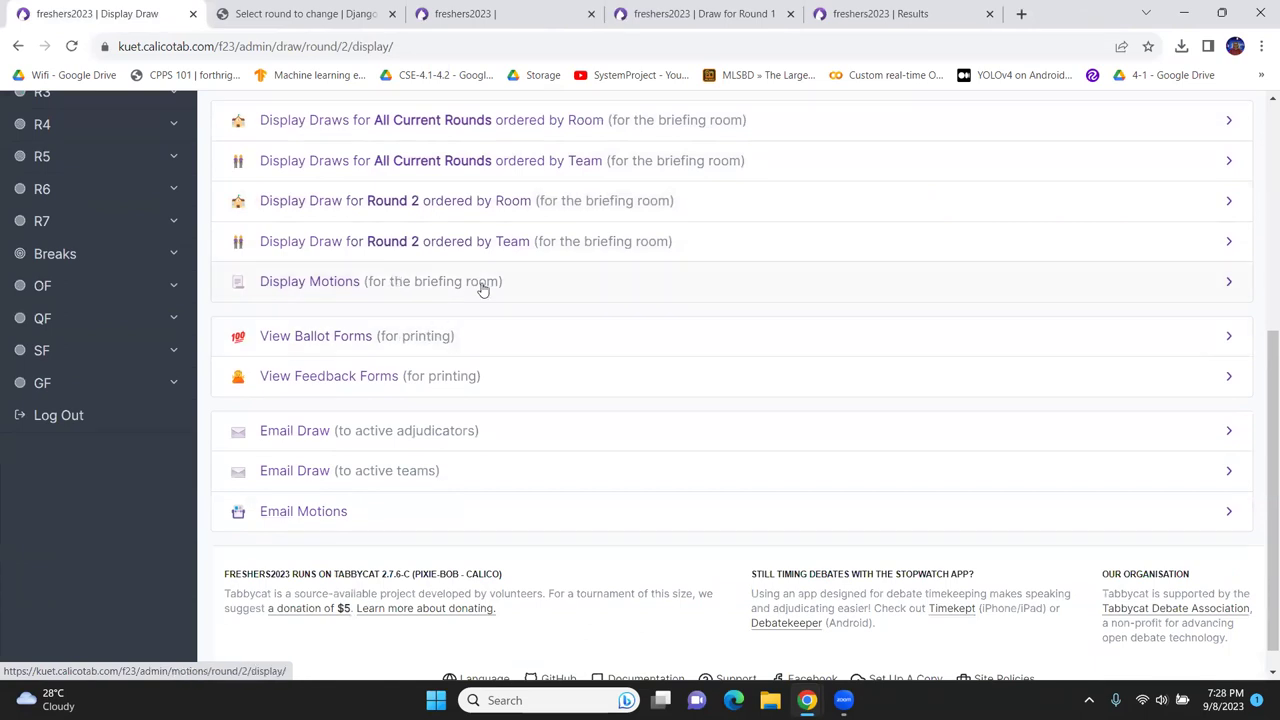
# - Open the briefing-room motion display for Round 2, reveal the motion, and close the display
pyautogui.scroll(3, 614, 288)
pyautogui.scroll(-1, 560, 363)
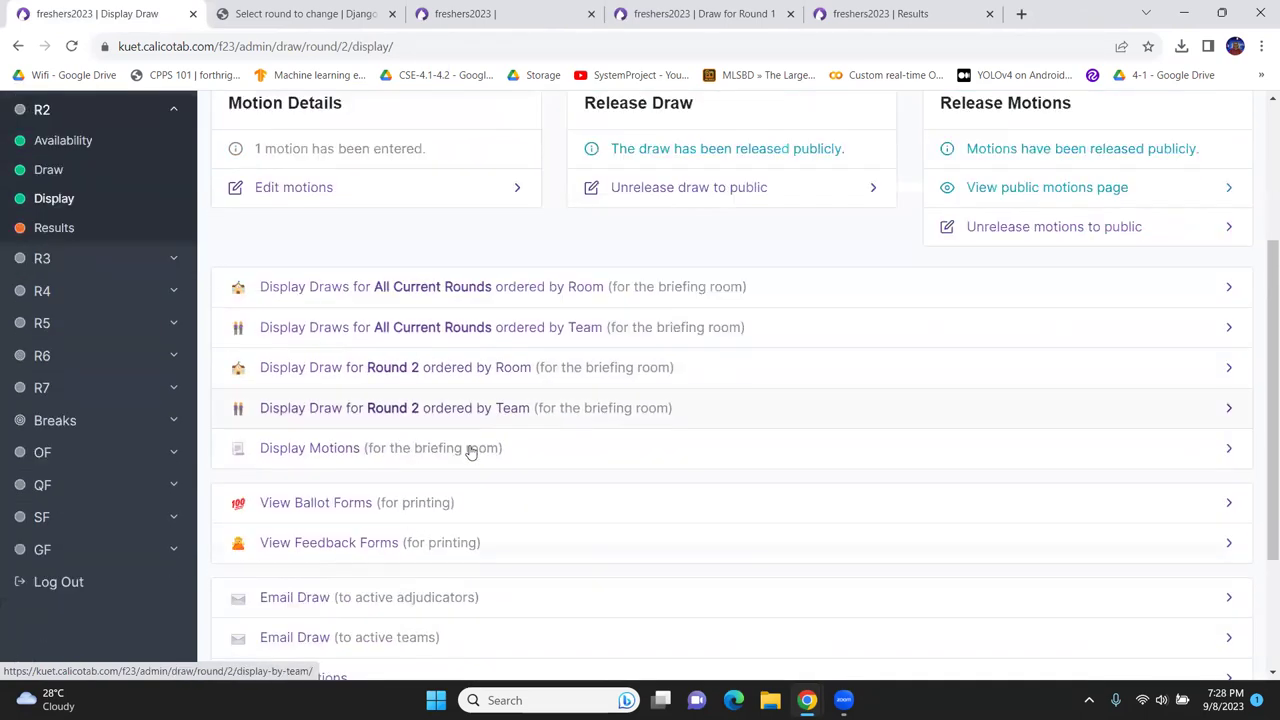
pyautogui.click(471, 449)
pyautogui.click(686, 357)
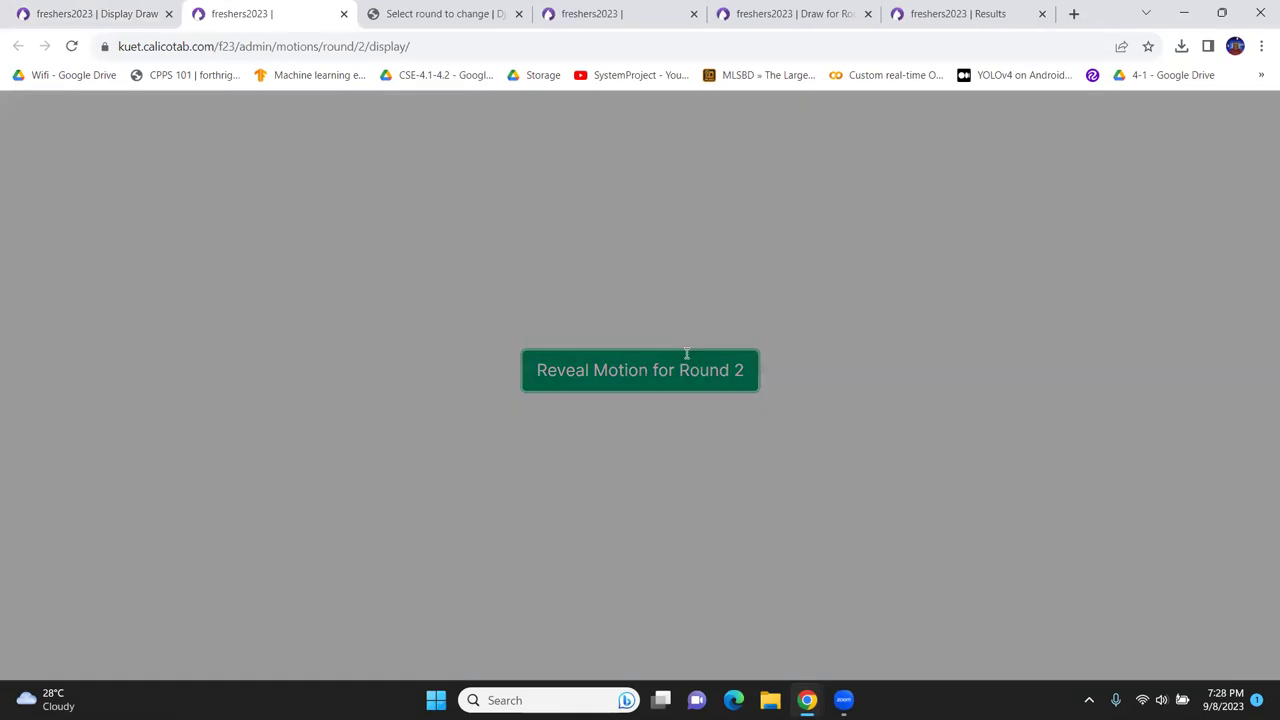
pyautogui.click(343, 13)
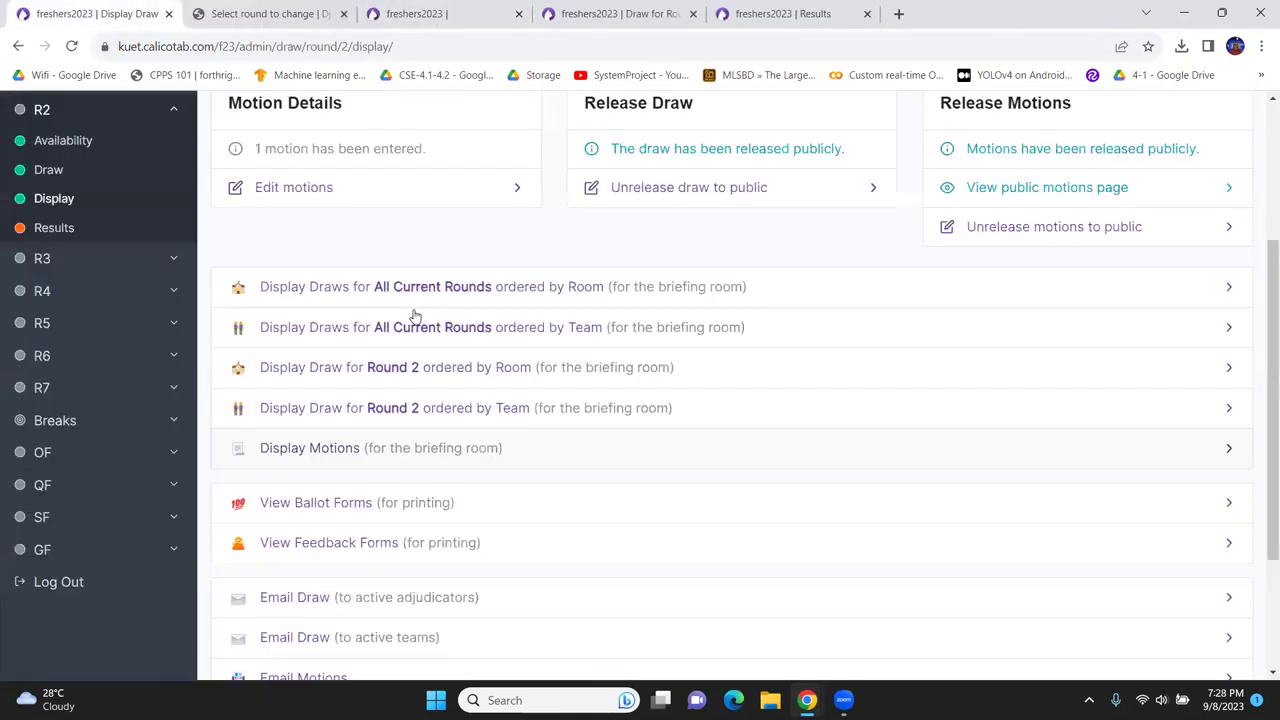
# - View the printable ballot forms for Round 2 and return to the draw display page
pyautogui.scroll(-1, 375, 460)
pyautogui.scroll(-1, 450, 448)
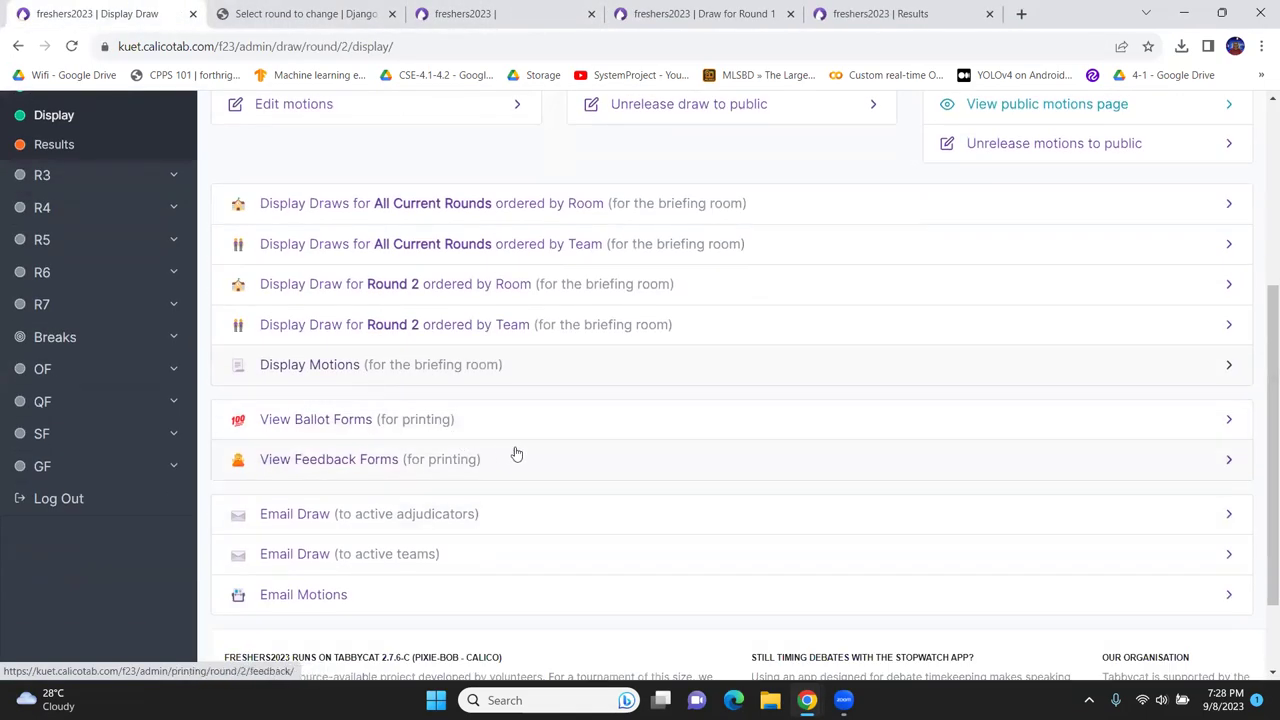
pyautogui.scroll(-1, 508, 429)
pyautogui.scroll(-1, 508, 429)
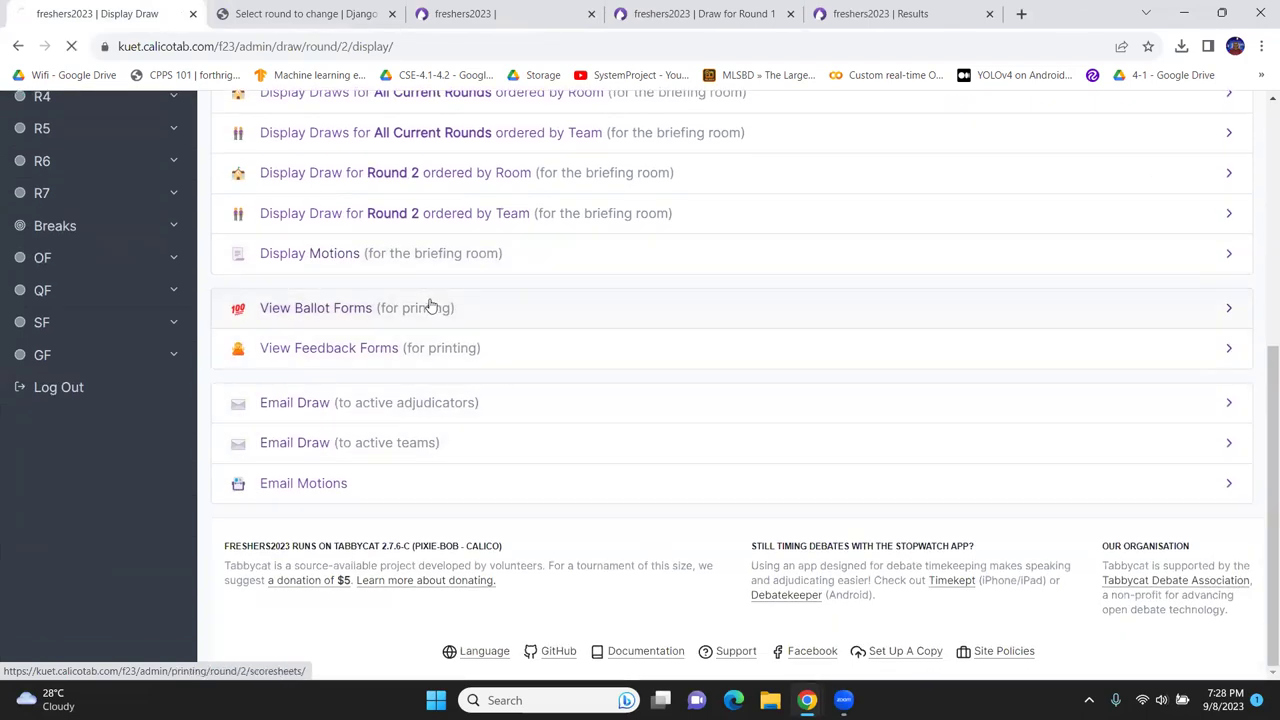
pyautogui.click(443, 306)
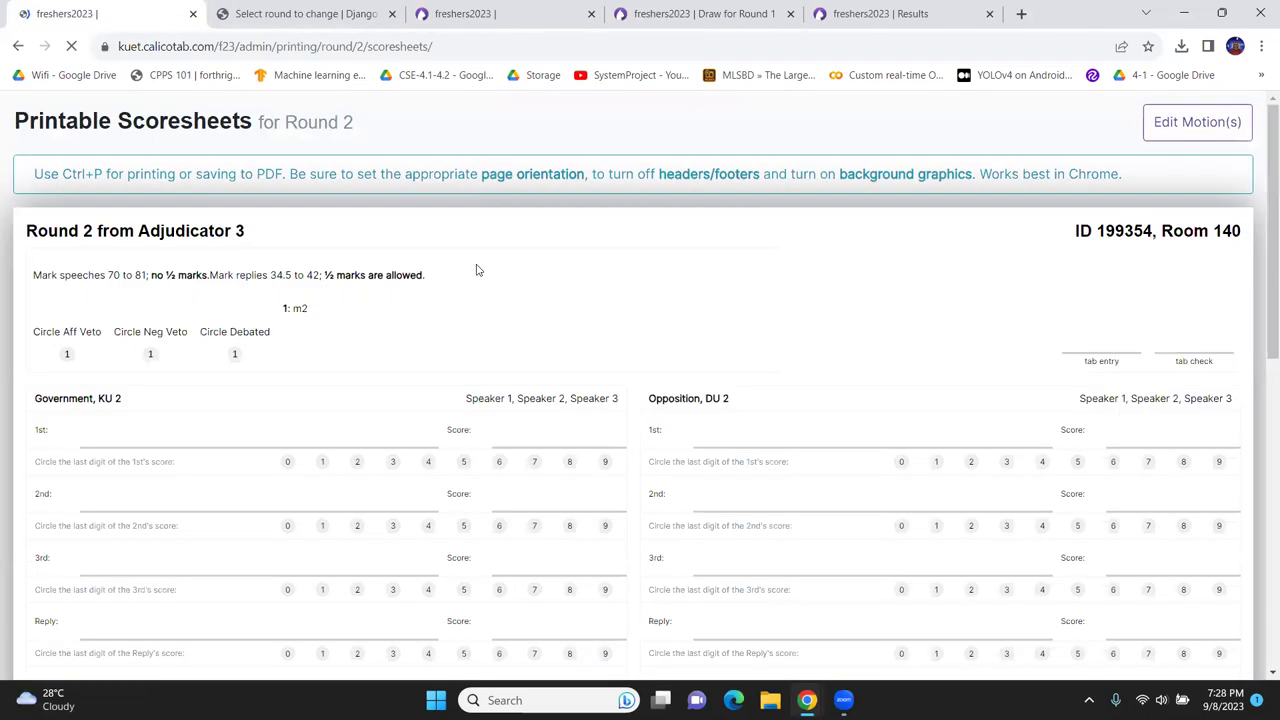
pyautogui.click(18, 46)
pyautogui.scroll(5, 1022, 308)
pyautogui.scroll(1, 1022, 308)
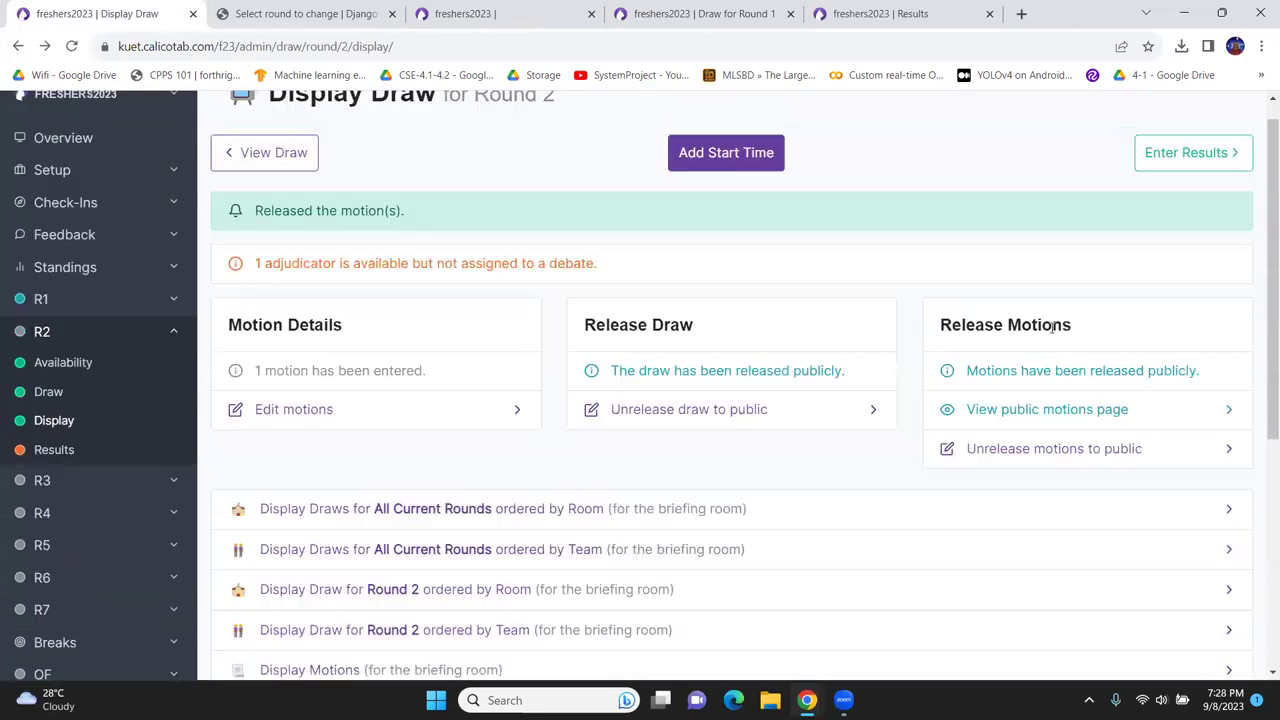
# - Go to Round 2 result entry and start a new ballot for KU 1 vs DU 1
pyautogui.click(1172, 155)
pyautogui.scroll(-1, 572, 396)
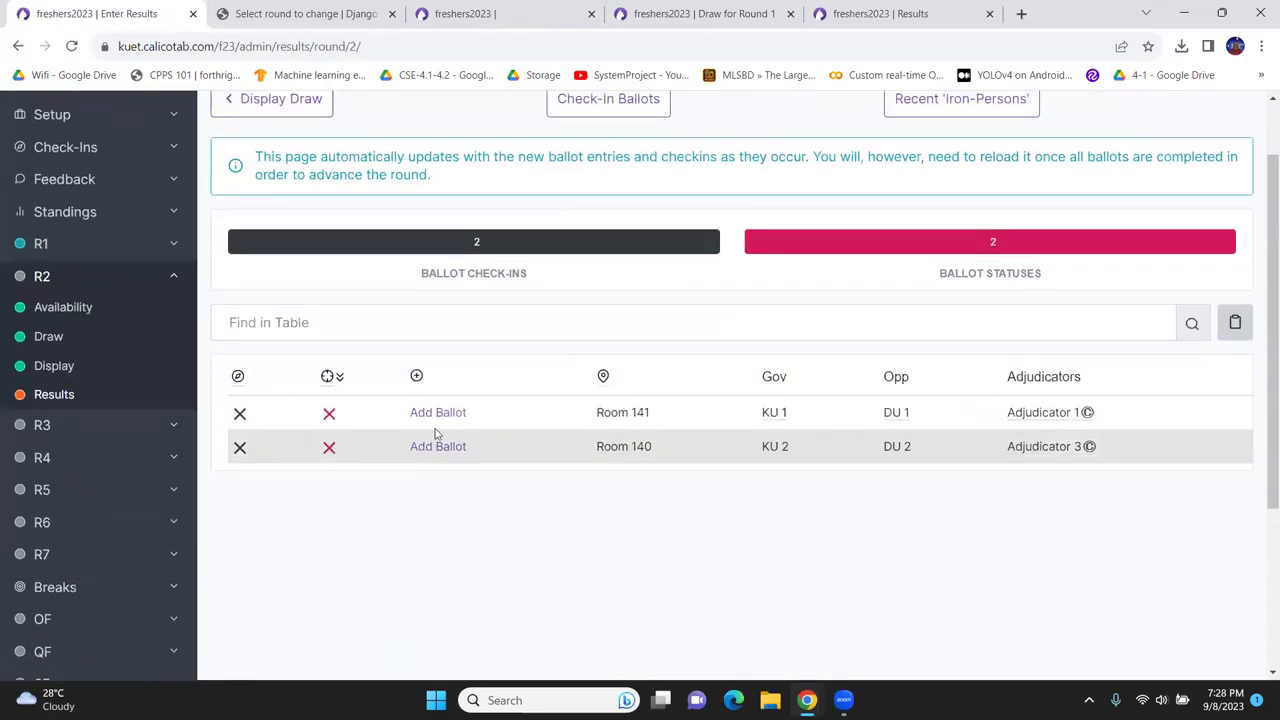
pyautogui.click(434, 414)
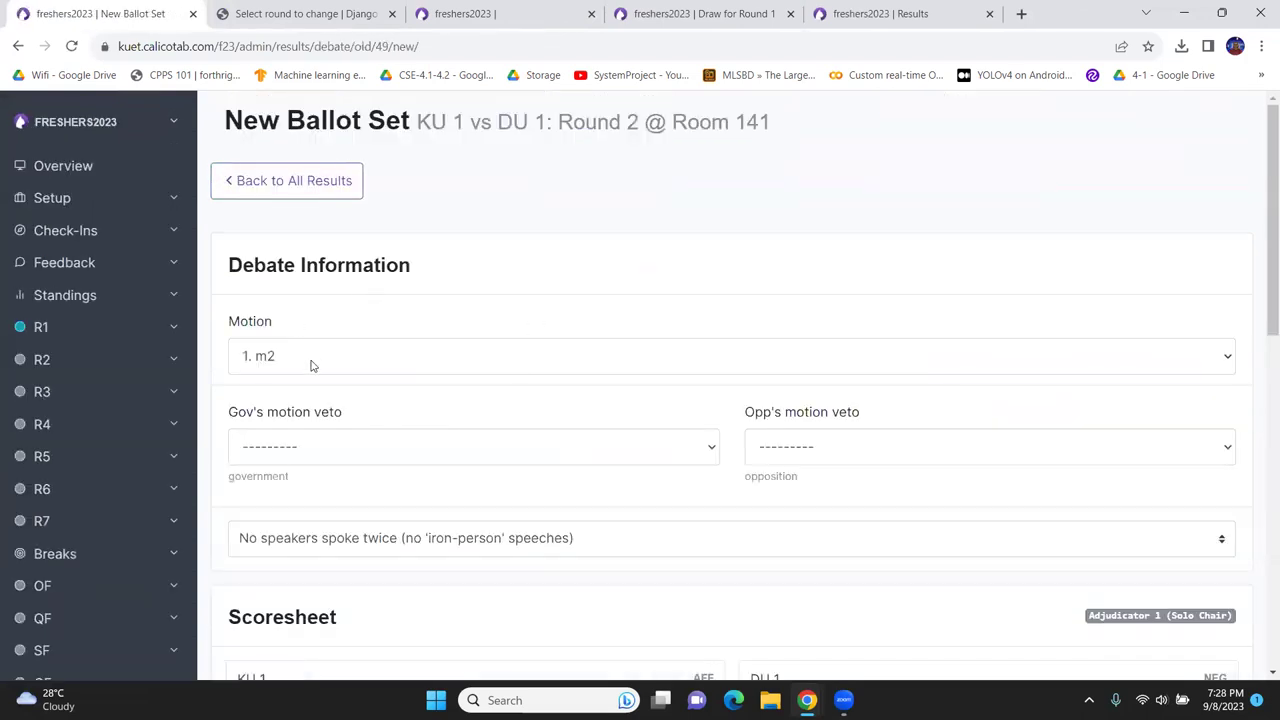
pyautogui.click(326, 462)
# - Score KU 1's three speakers 72 each and its reply speech 35
pyautogui.scroll(-3, 501, 506)
pyautogui.click(620, 477)
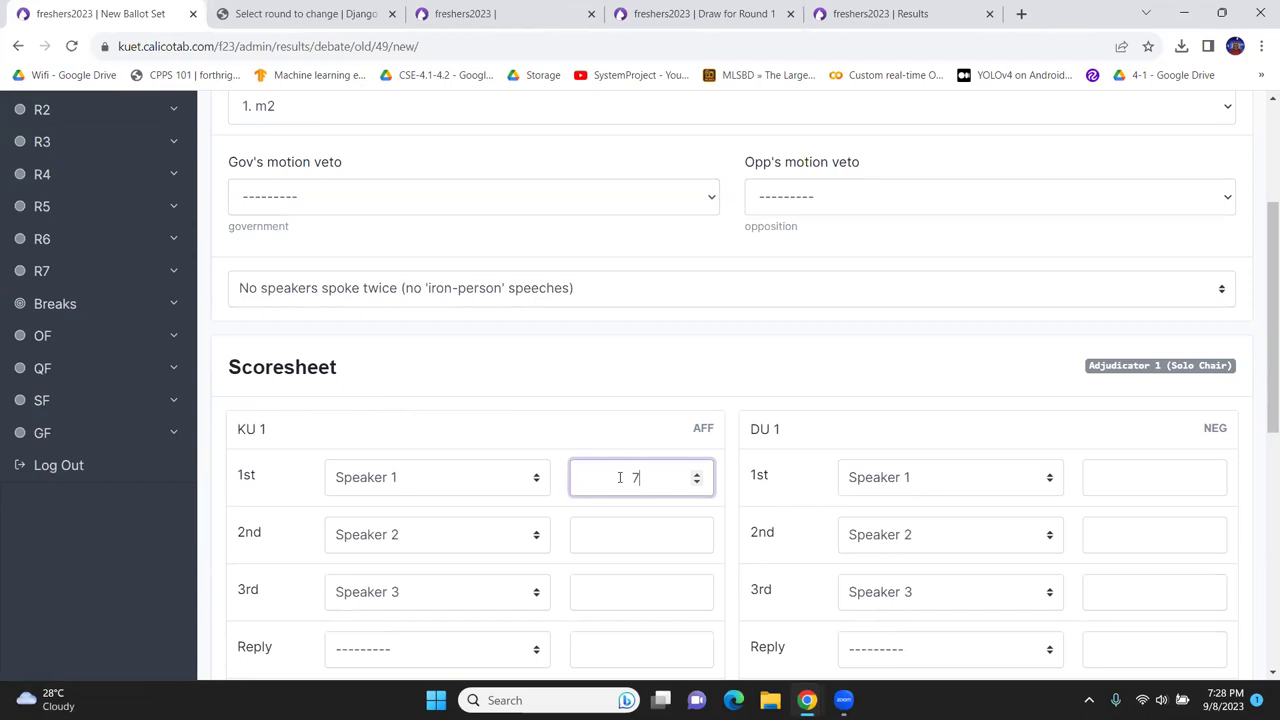
pyautogui.click(657, 538)
pyautogui.click(629, 594)
pyautogui.write('62')
pyautogui.scroll(-3, 663, 543)
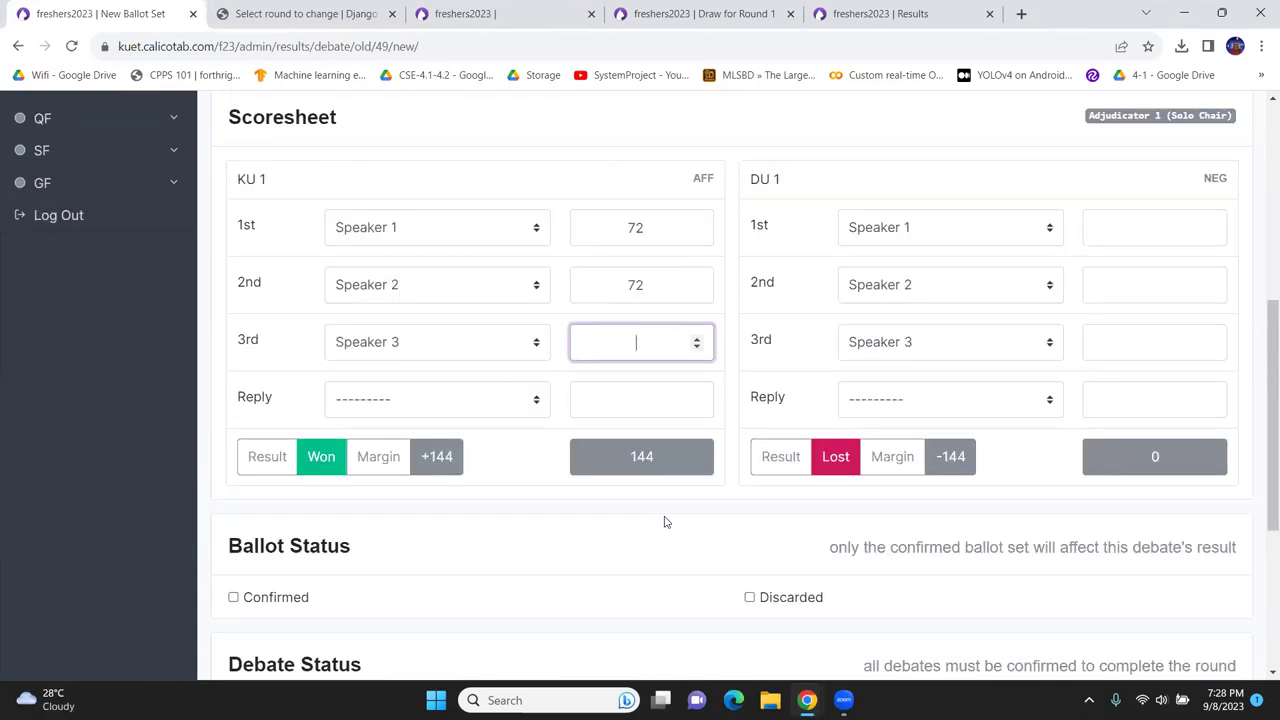
pyautogui.click(640, 399)
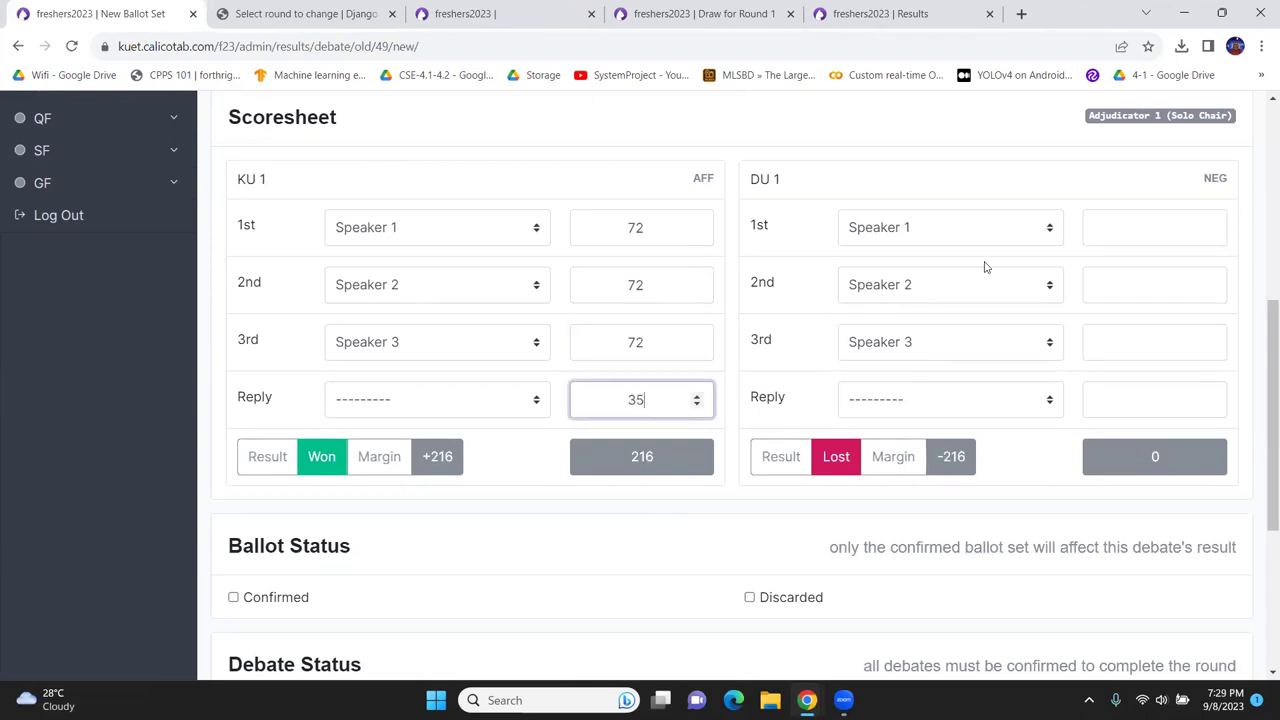
# - Score DU 1's speakers 72, 72 and 73 and its reply speech 35
pyautogui.click(1140, 224)
pyautogui.write('72')
pyautogui.click(1166, 285)
pyautogui.write('72')
pyautogui.click(1155, 343)
pyautogui.click(1157, 398)
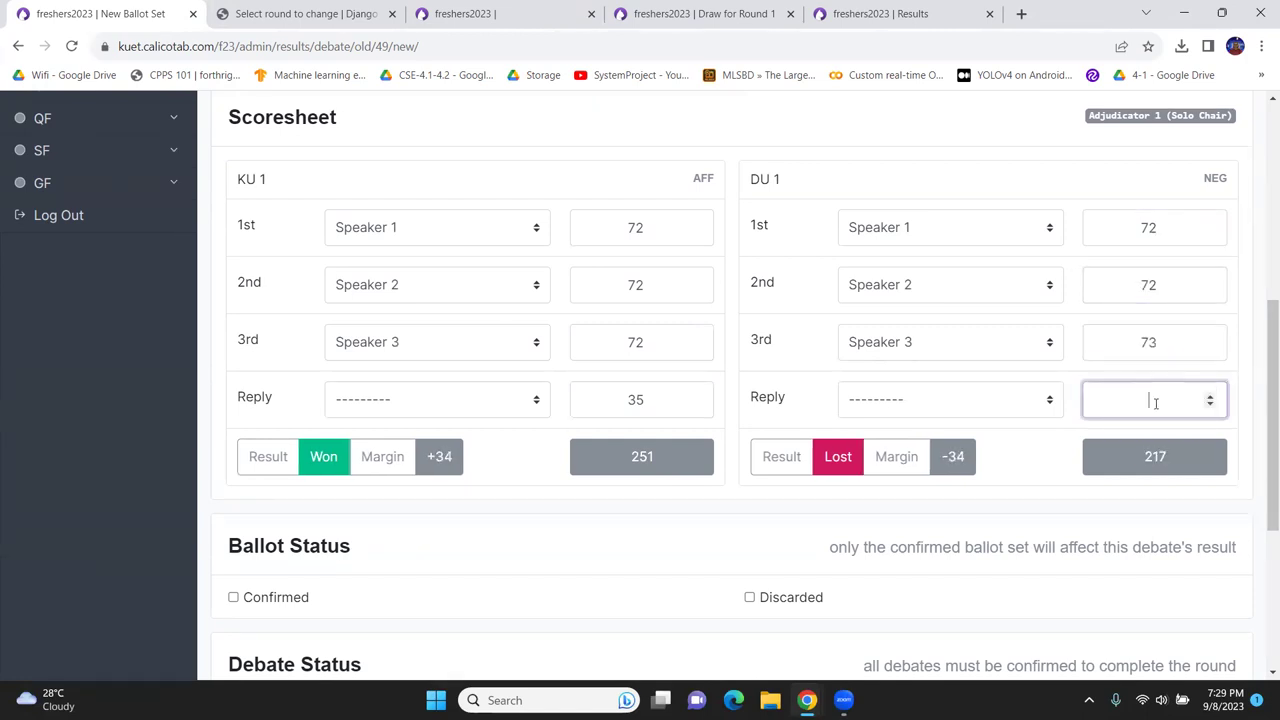
pyautogui.click(795, 523)
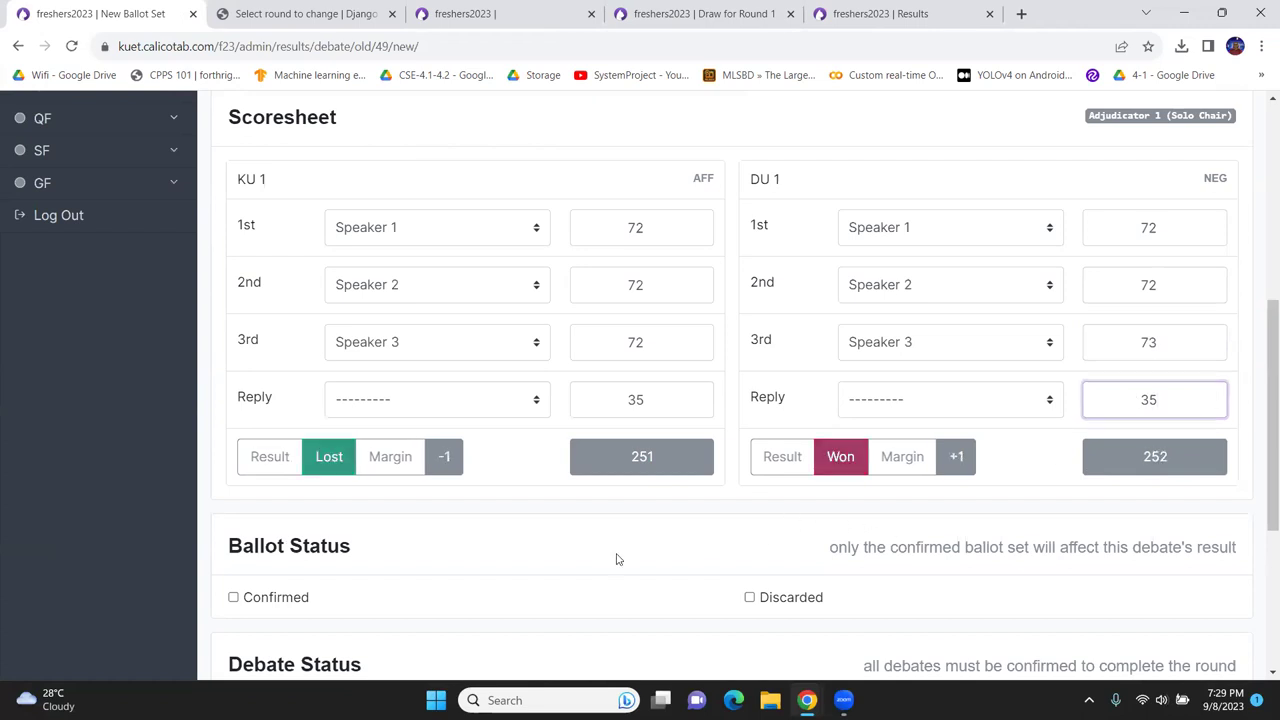
# - Mark the KU 1 vs DU 1 ballot as confirmed and set the debate status to confirmed
pyautogui.click(233, 597)
pyautogui.scroll(-2, 317, 454)
pyautogui.click(313, 479)
pyautogui.click(287, 541)
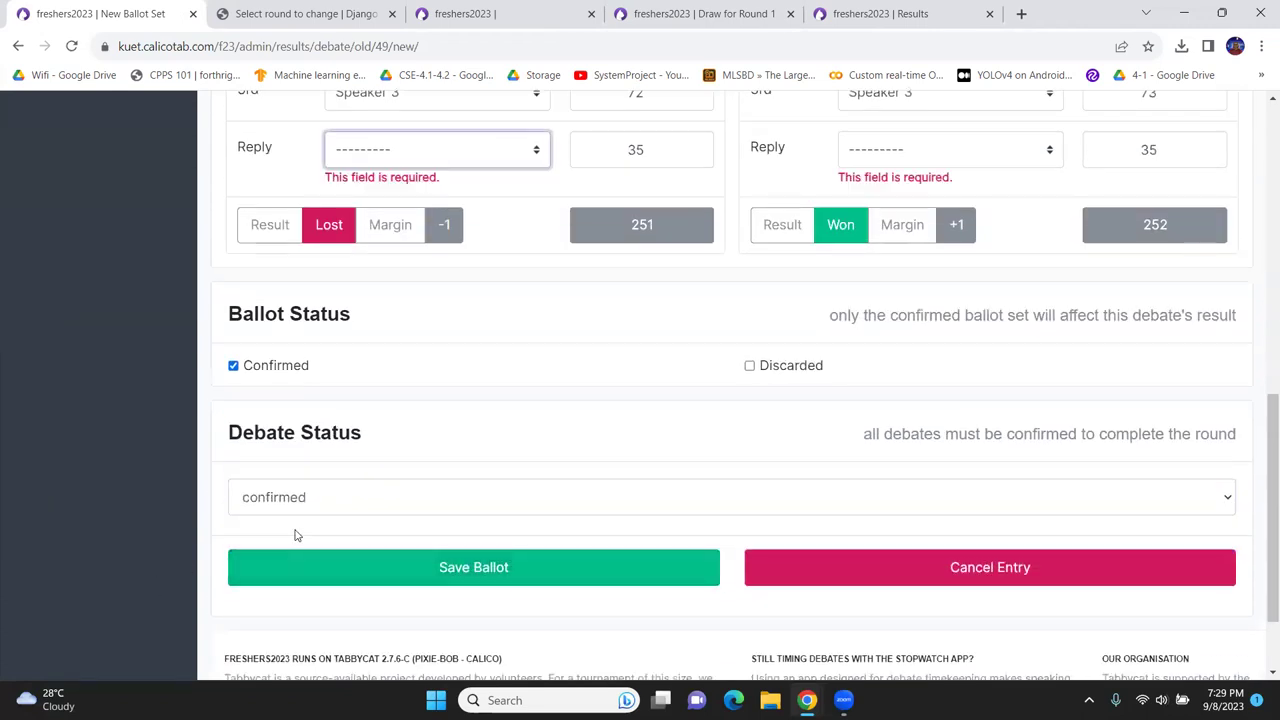
# - Assign a reply speaker to both DU 1 and KU 1 and save the ballot
pyautogui.scroll(1, 915, 323)
pyautogui.click(925, 232)
pyautogui.click(908, 277)
pyautogui.click(497, 233)
pyautogui.click(367, 293)
pyautogui.scroll(-2, 455, 400)
pyautogui.click(465, 465)
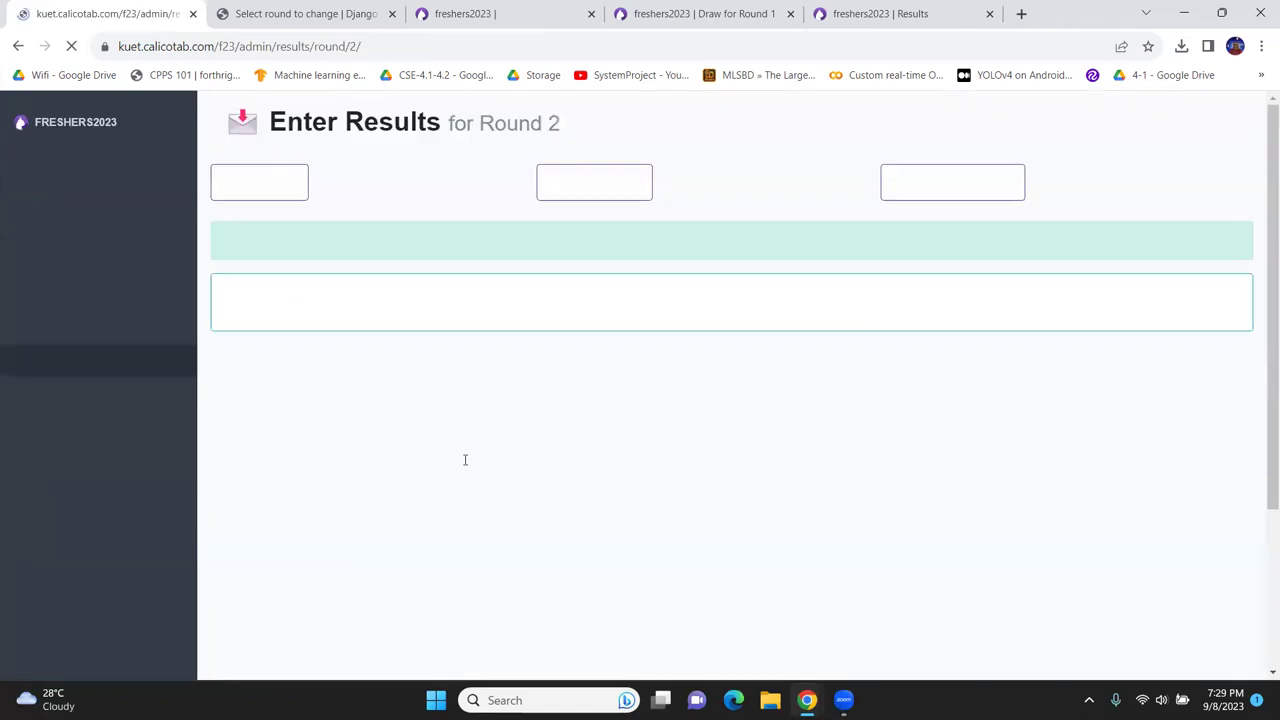
# - Start a new Round 2 ballot for KU 2 vs DU 2 in Room 140
pyautogui.scroll(-3, 410, 230)
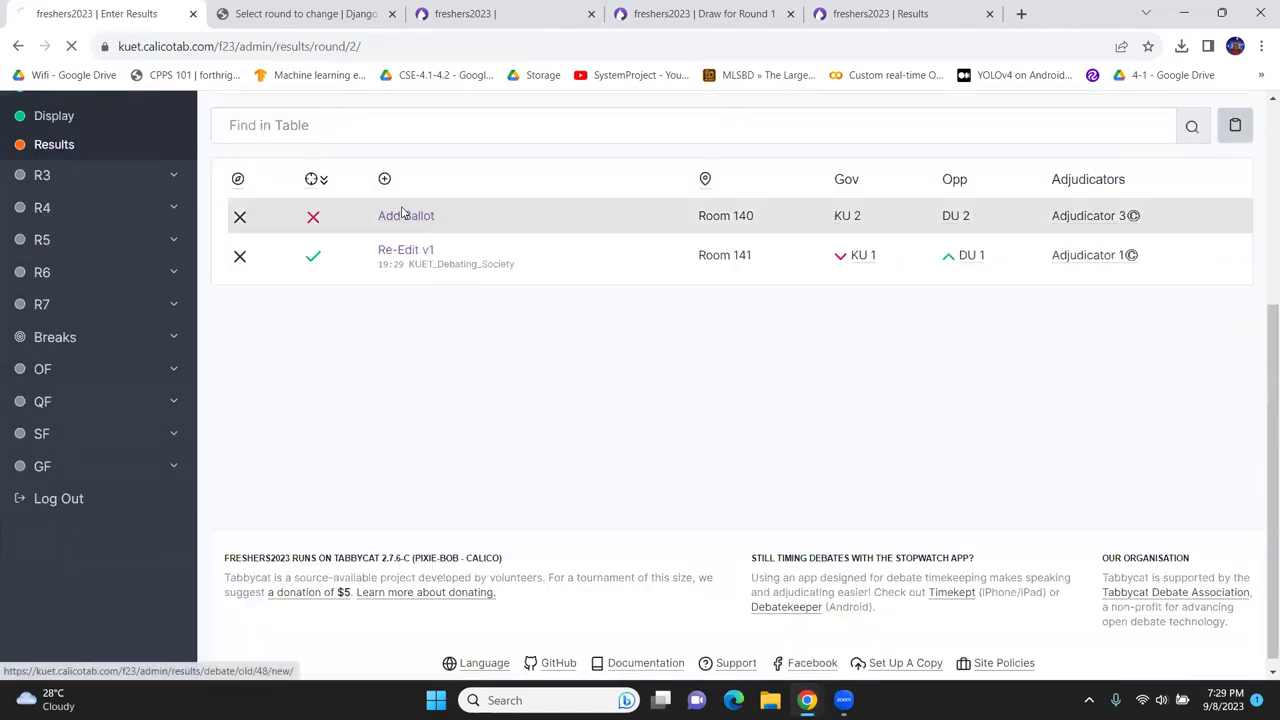
pyautogui.click(403, 214)
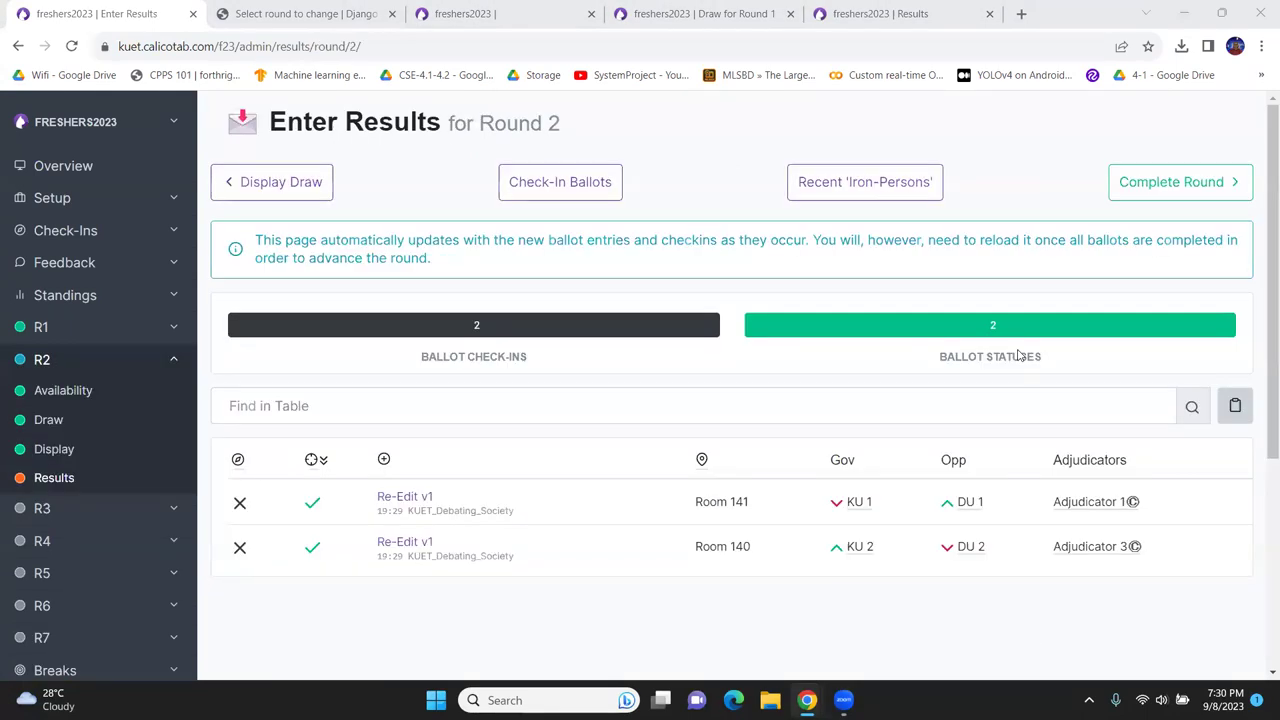
# - Review the silent-round notice and mark Round 2 as completed
pyautogui.click(1180, 189)
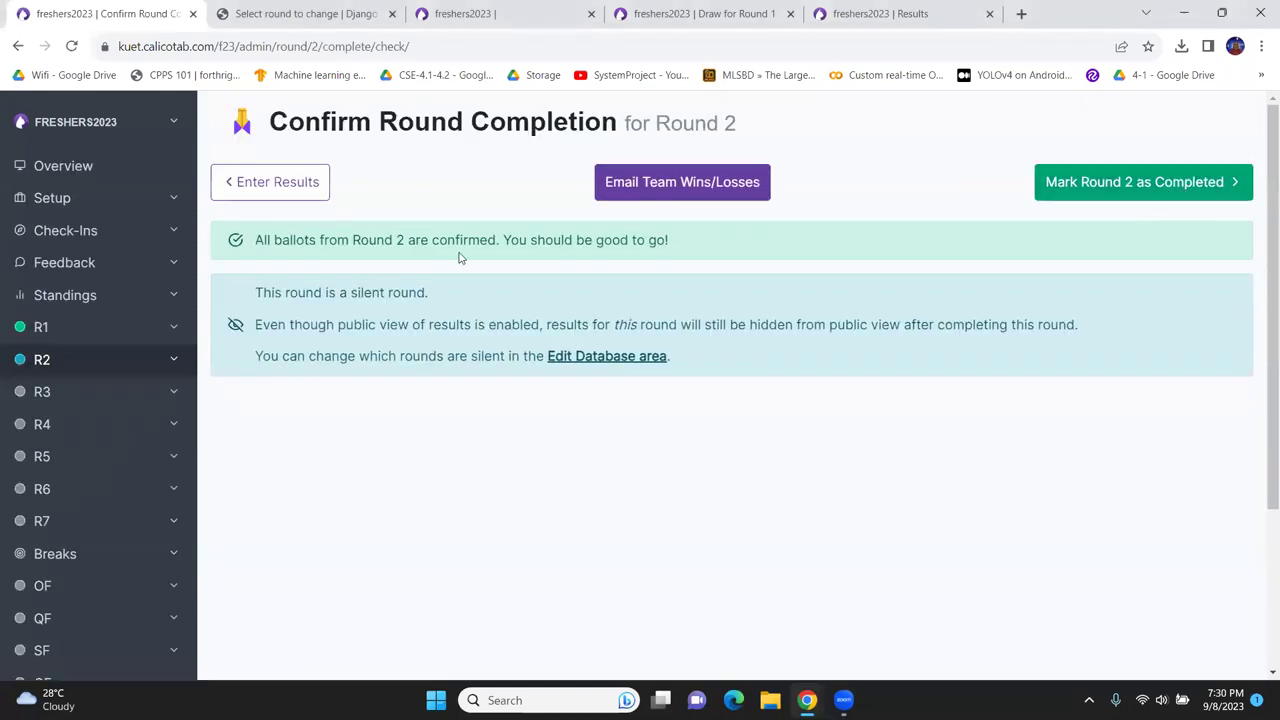
pyautogui.moveTo(354, 326); pyautogui.dragTo(448, 293)
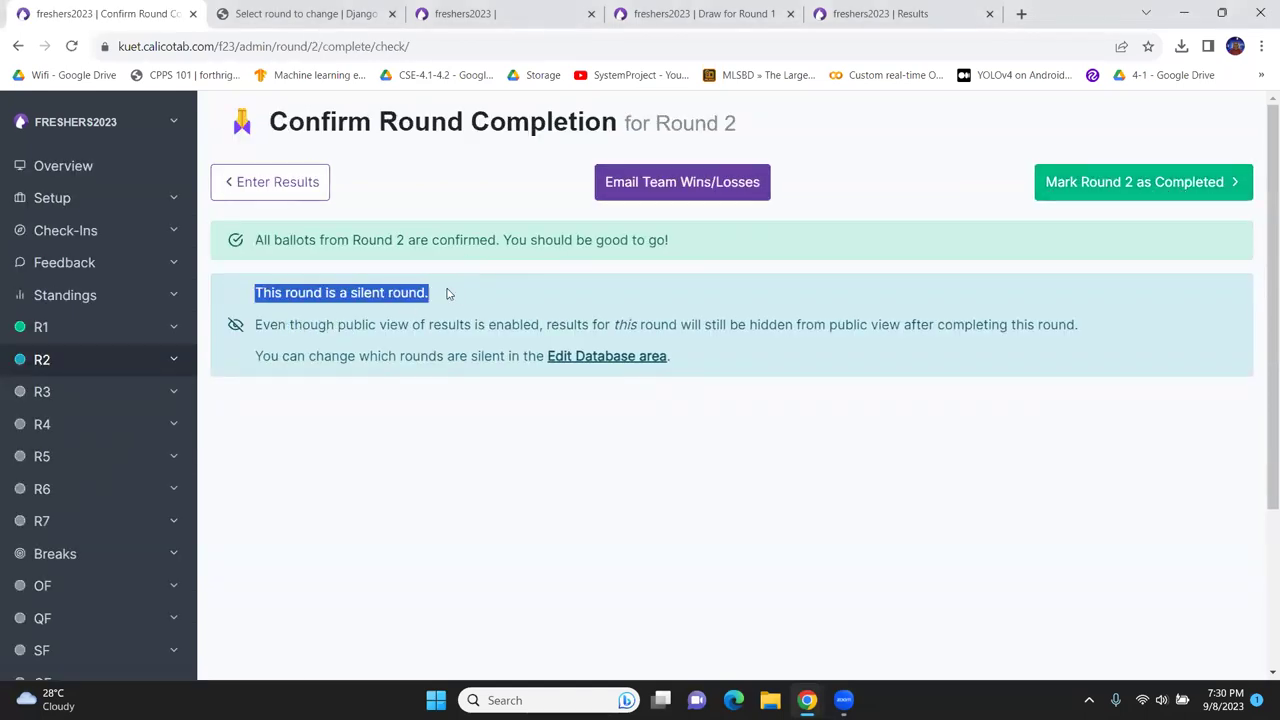
pyautogui.click(1092, 190)
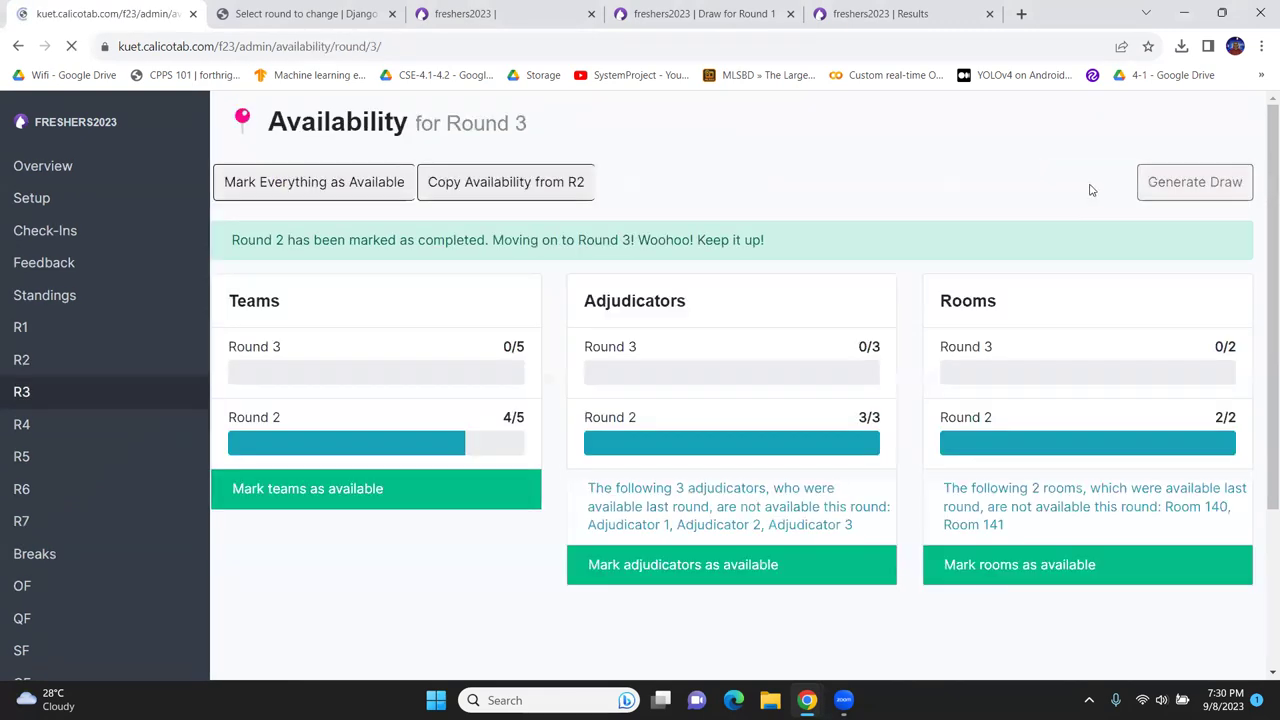
# - Switch to the public results page and reopen the Round 1 results
pyautogui.click(850, 13)
pyautogui.click(165, 120)
pyautogui.click(171, 116)
pyautogui.click(171, 118)
pyautogui.click(193, 148)
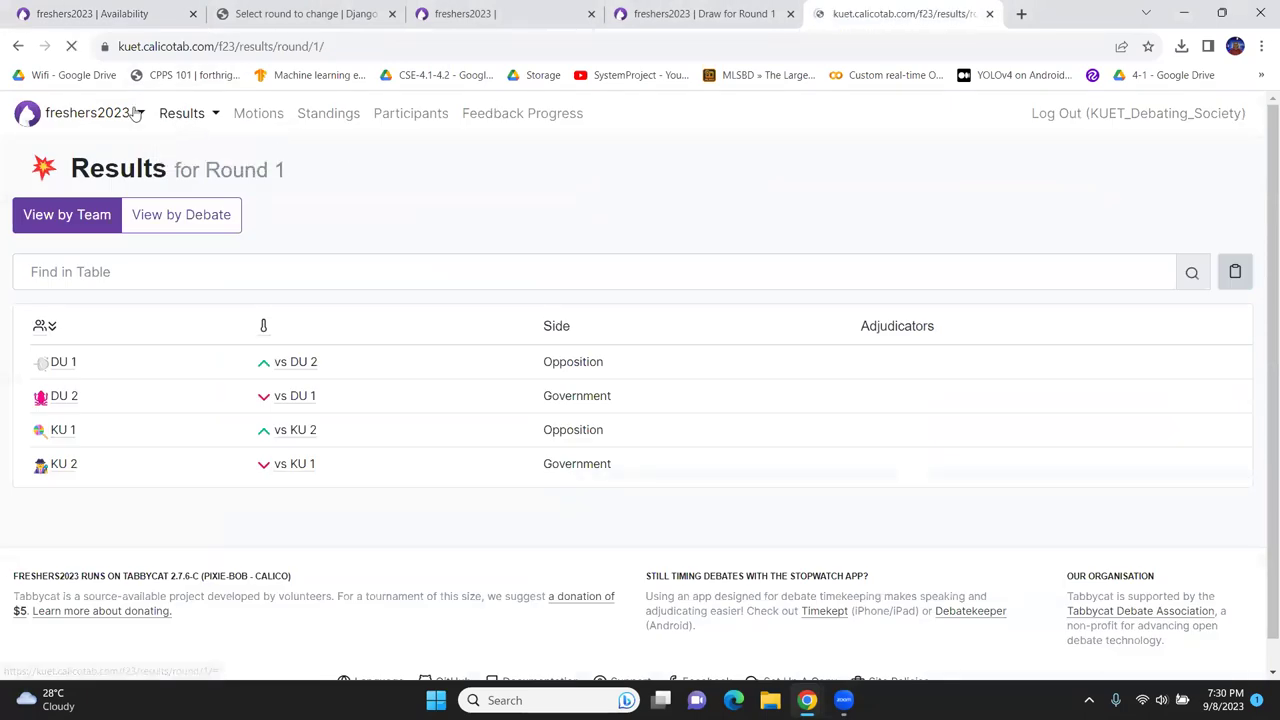
# - Return to the public tournament home page and check the list of released round results
pyautogui.click(85, 113)
pyautogui.click(95, 202)
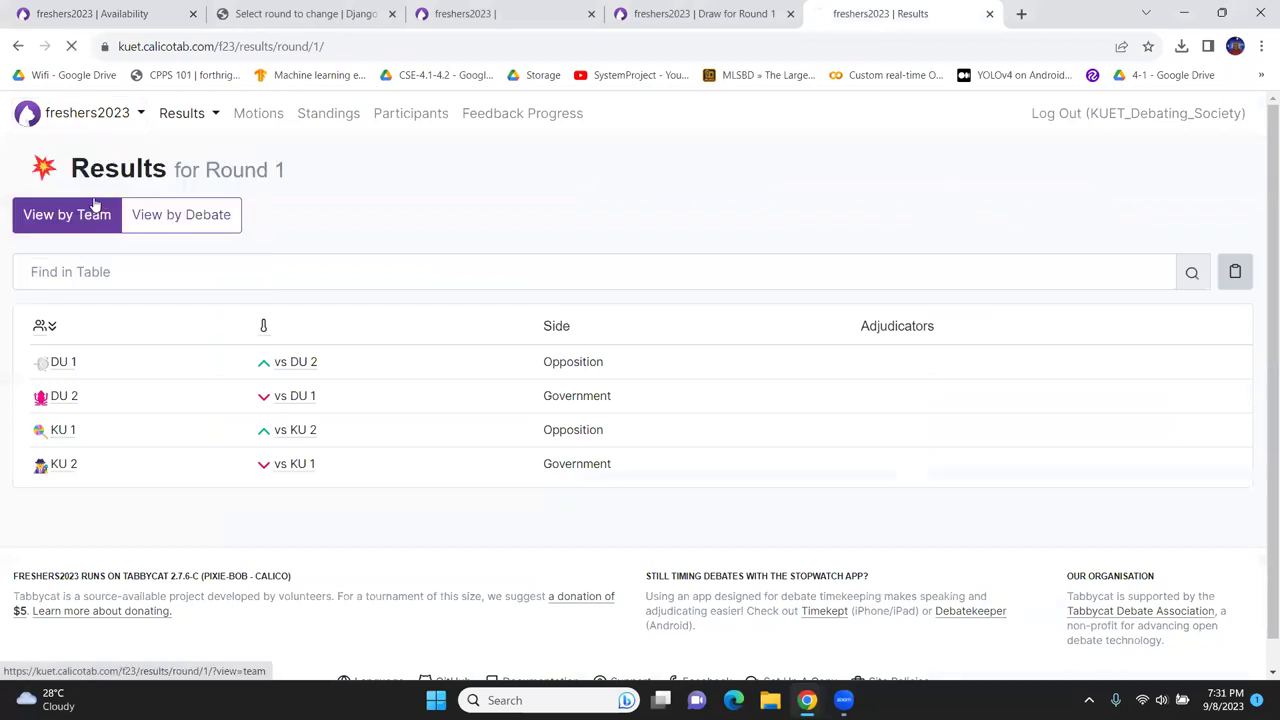
pyautogui.click(74, 48)
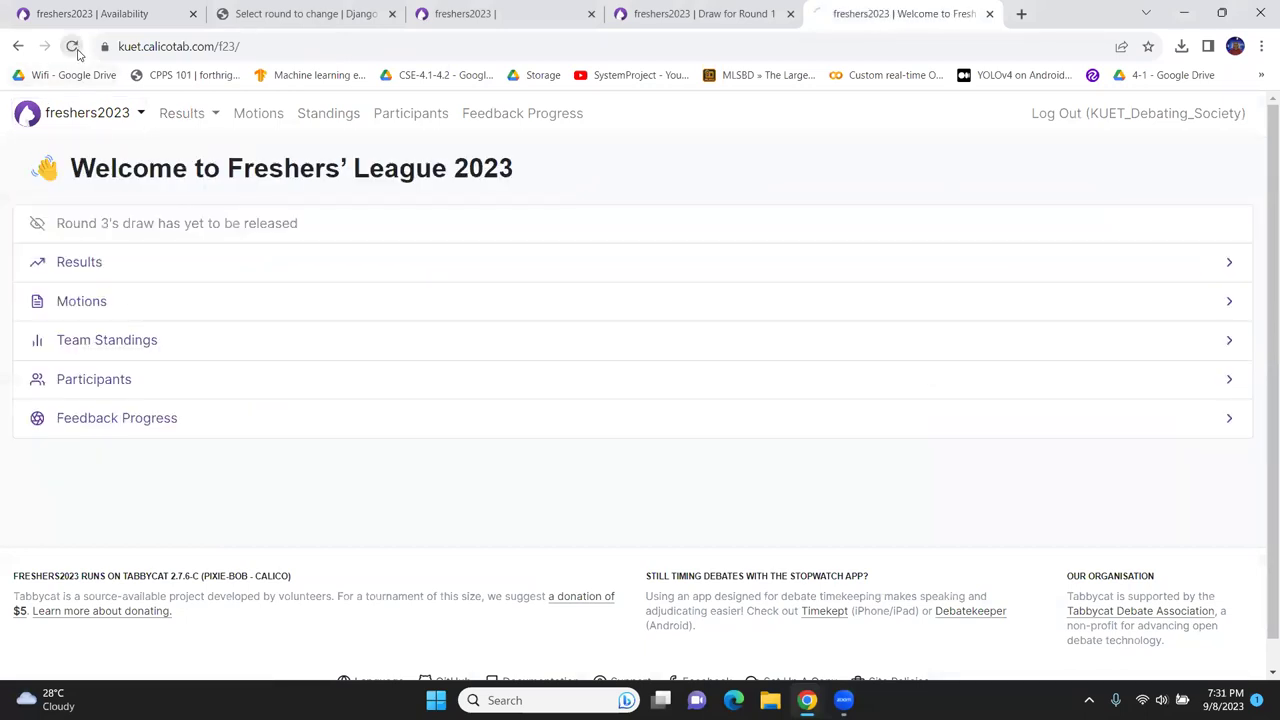
pyautogui.click(77, 261)
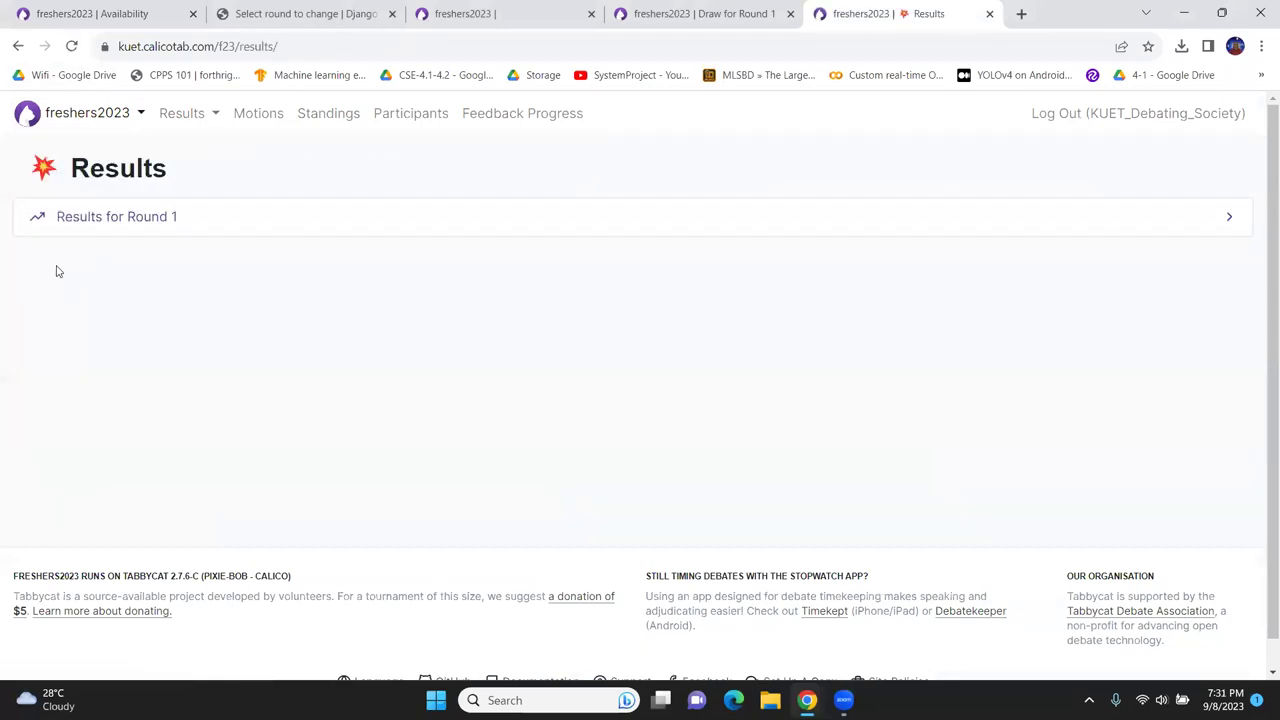
pyautogui.moveTo(57, 271); pyautogui.dragTo(259, 278)
pyautogui.click(214, 289)
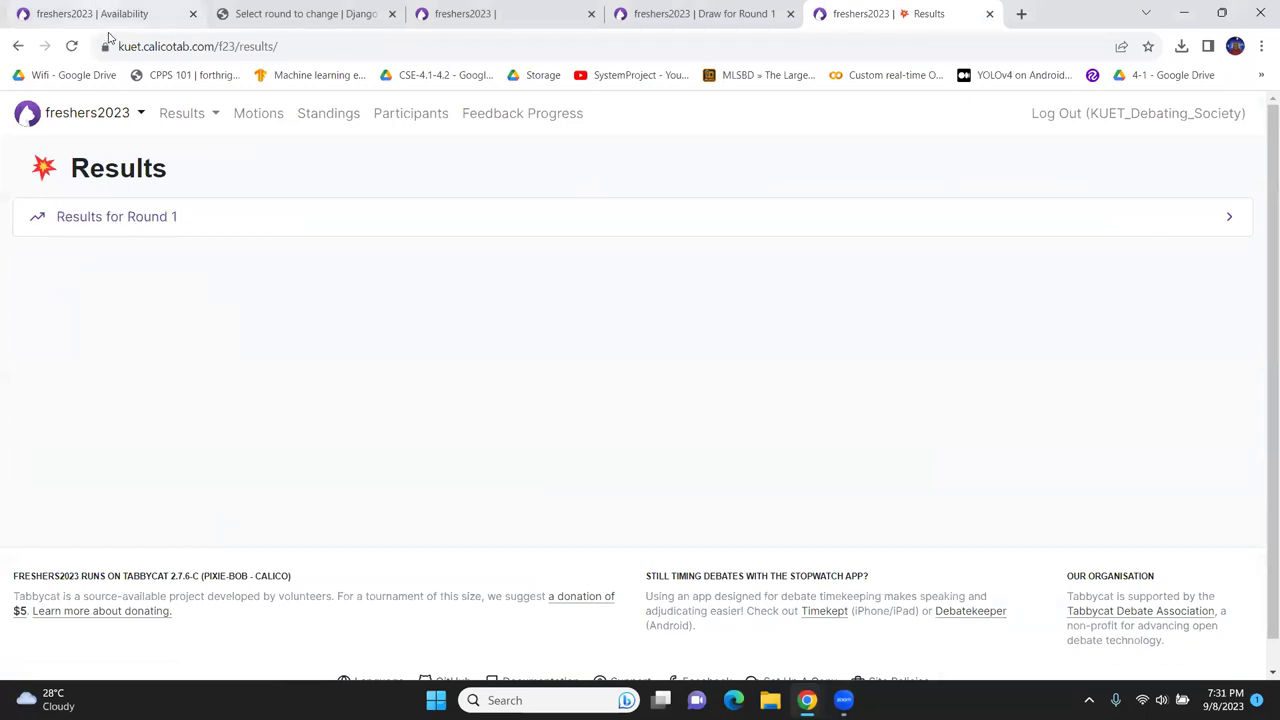
# - Return to the Round 3 availability page in the admin area and open the Open break page
pyautogui.click(90, 10)
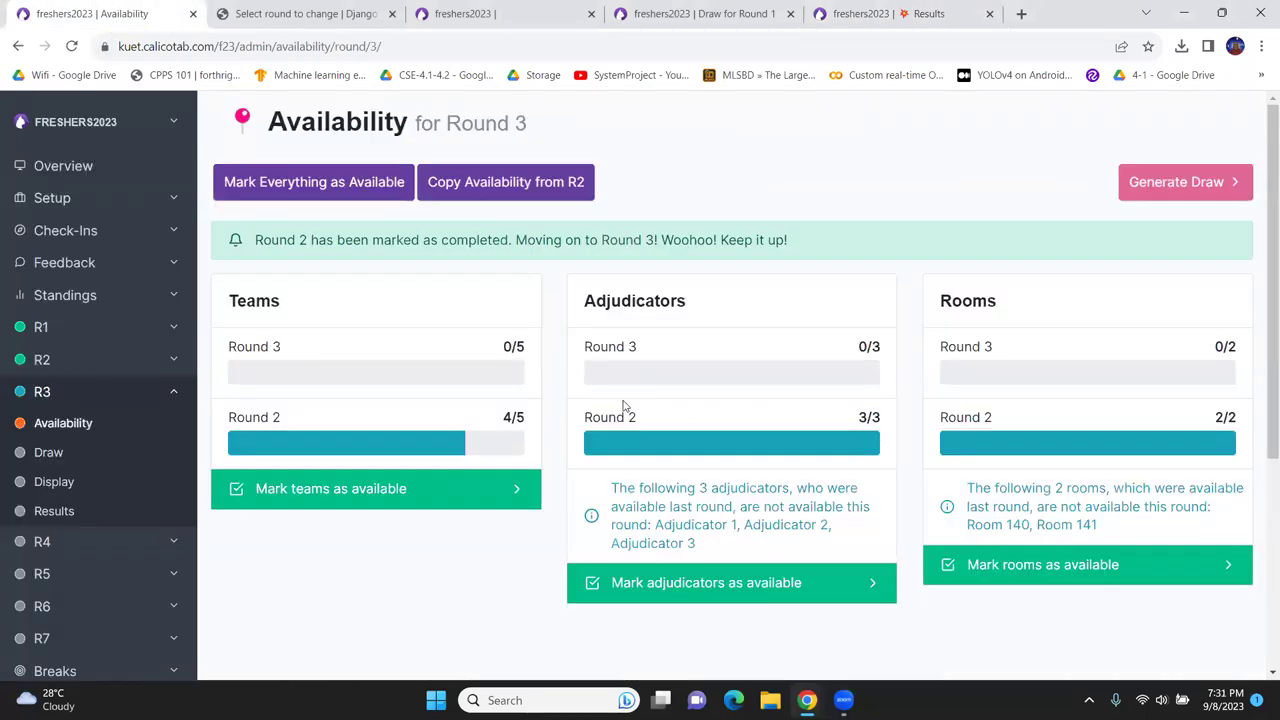
pyautogui.click(56, 398)
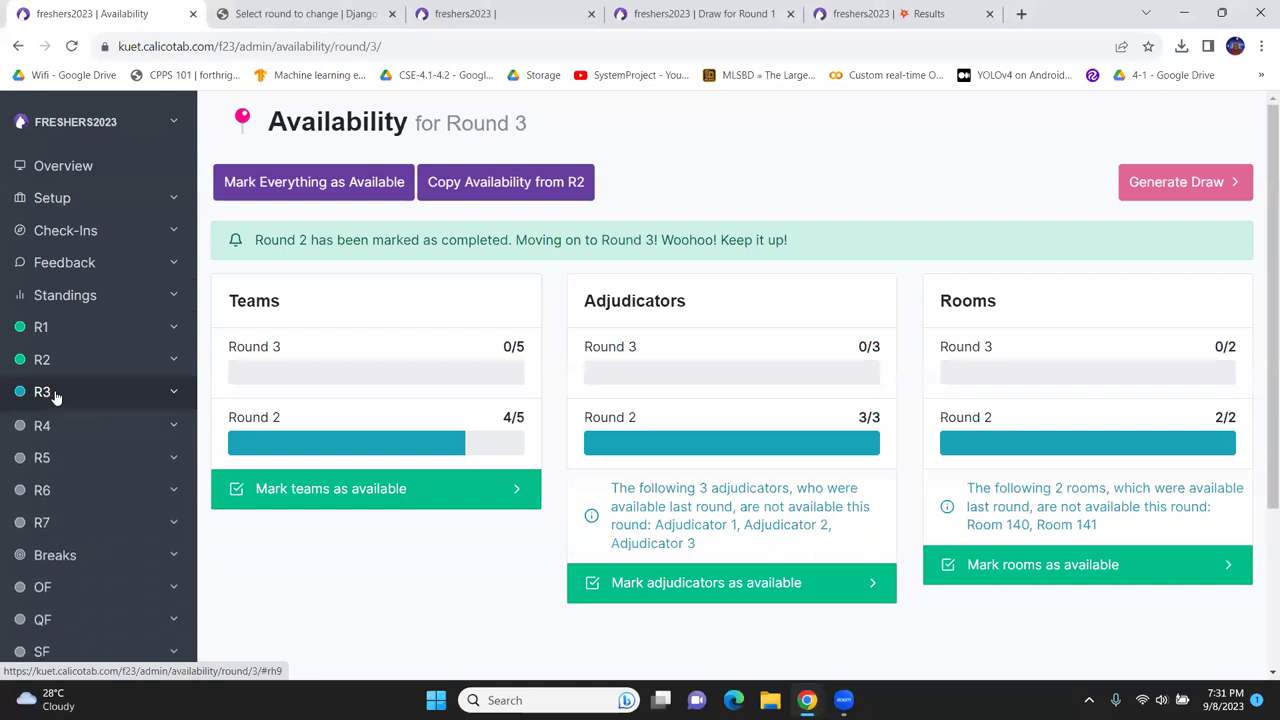
pyautogui.click(112, 573)
pyautogui.scroll(-2, 74, 400)
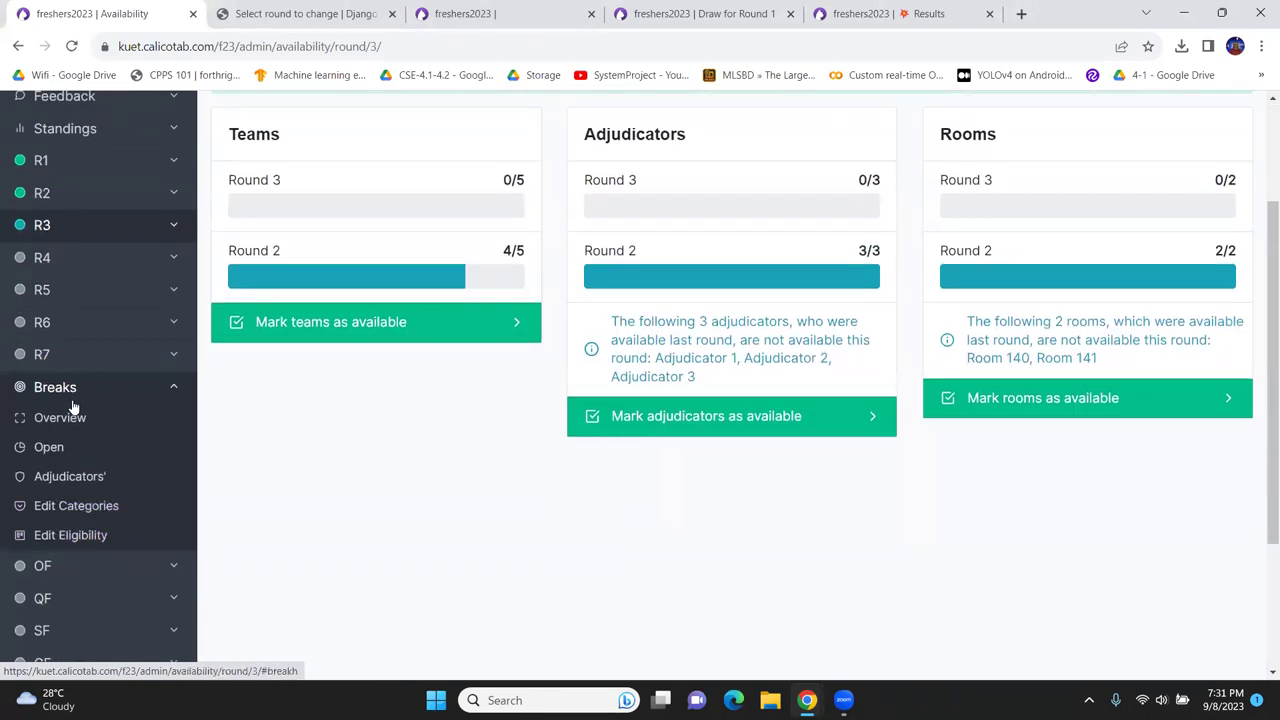
pyautogui.click(72, 392)
pyautogui.scroll(1, 80, 280)
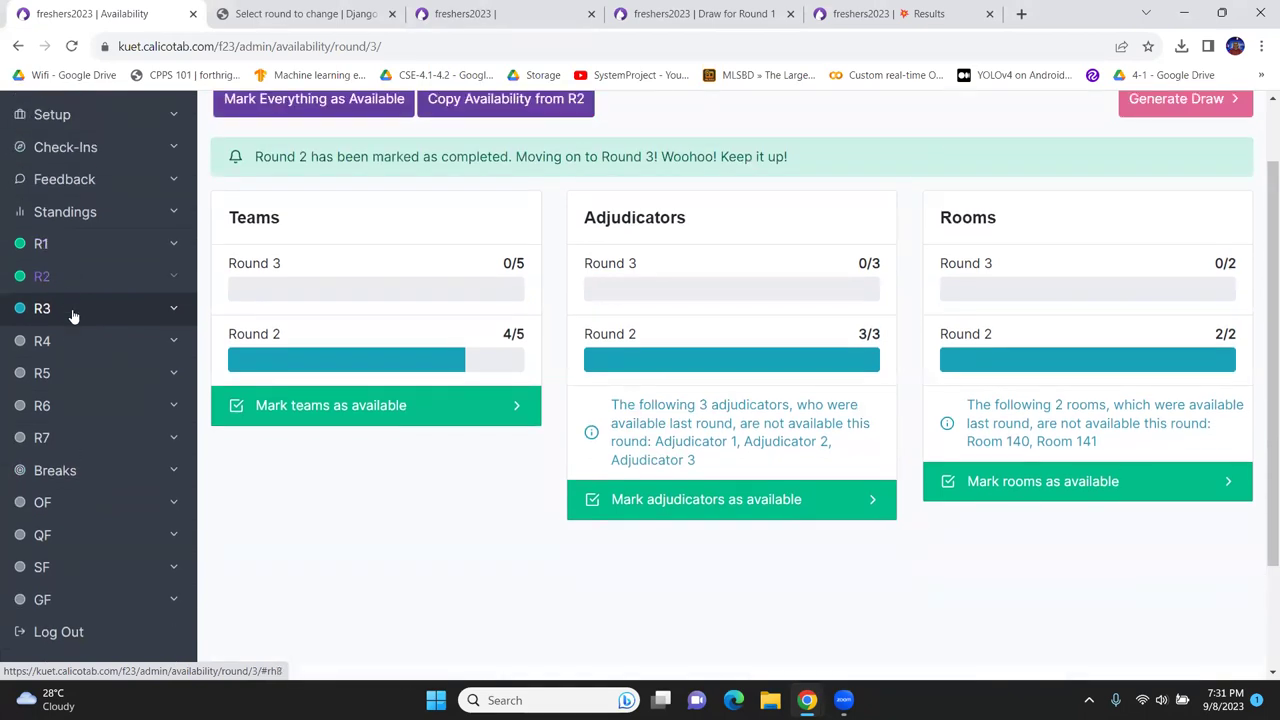
pyautogui.click(63, 468)
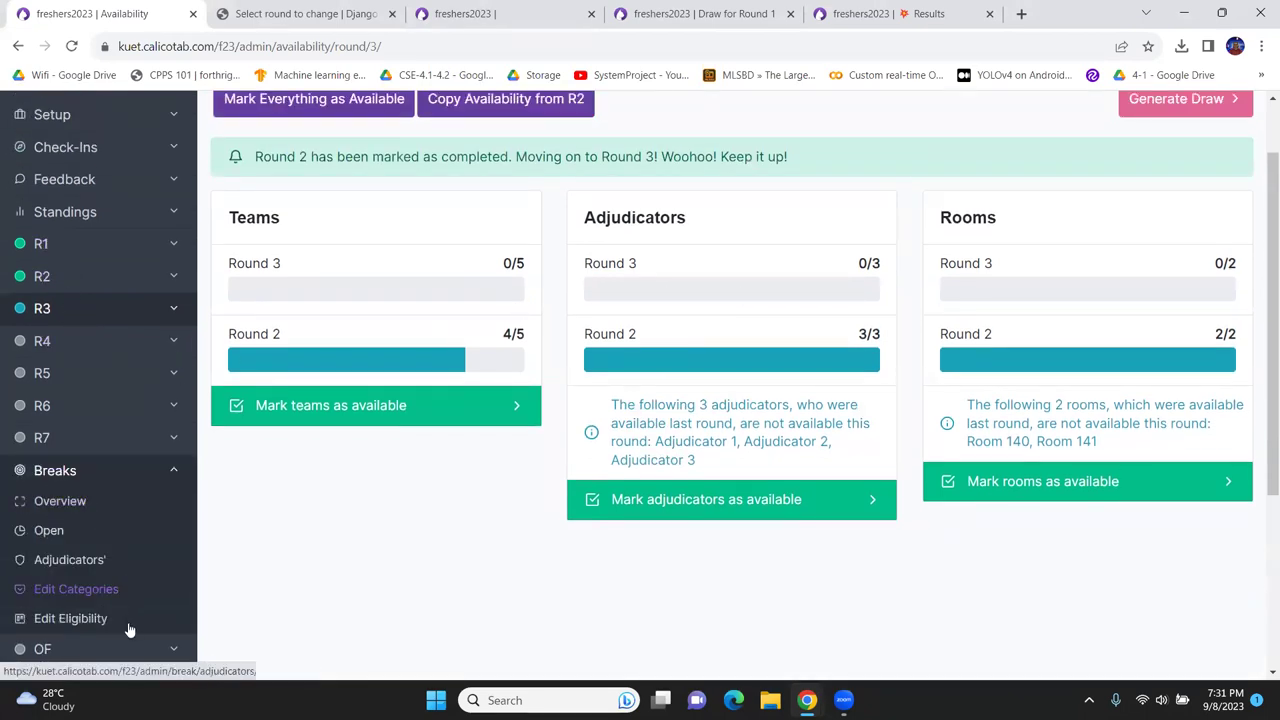
pyautogui.click(57, 532)
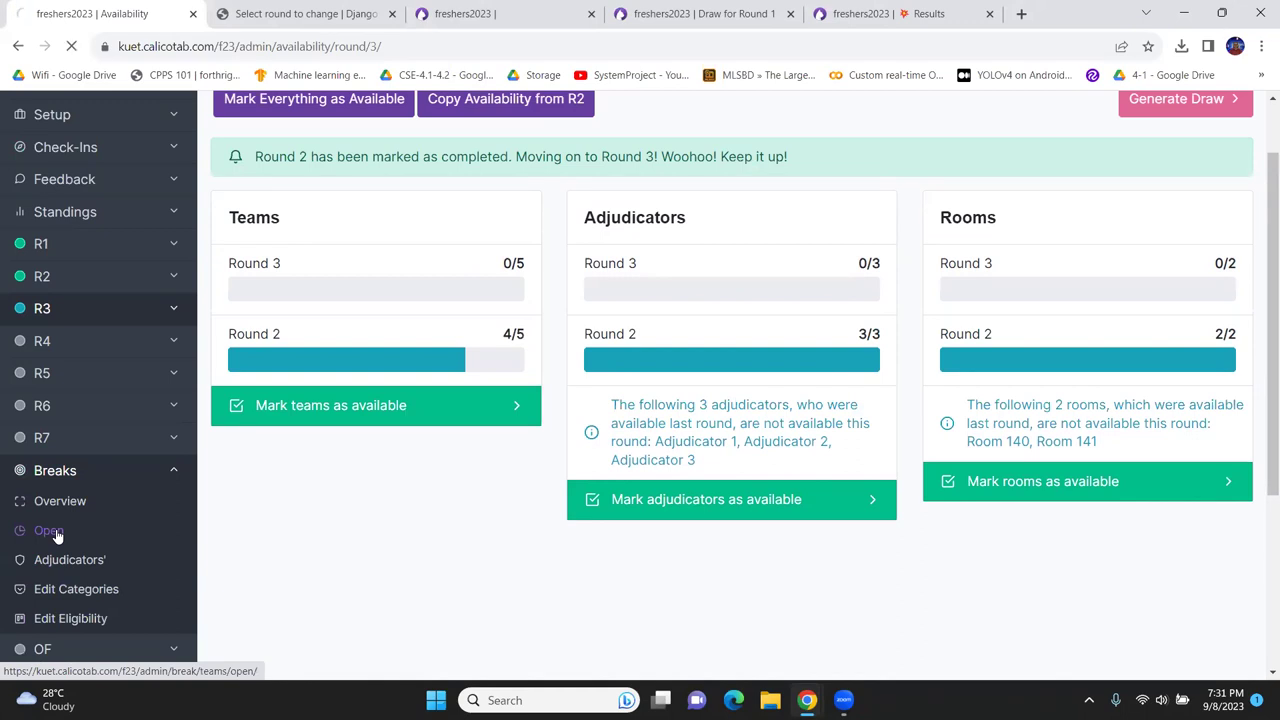
pyautogui.scroll(-1, 60, 500)
pyautogui.click(48, 530)
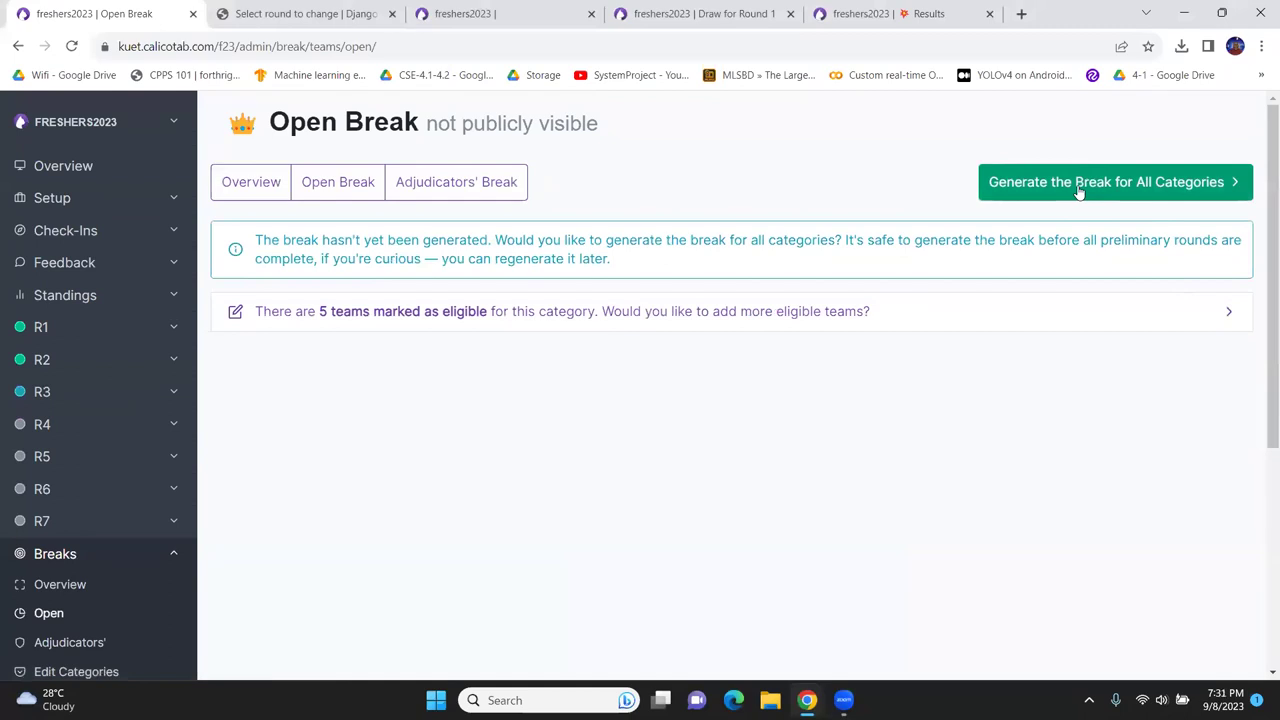
# - Examine the break generation option and the admin entries for preliminary rounds, breaks and elimination rounds
pyautogui.click(1081, 188)
pyautogui.scroll(-3, 131, 489)
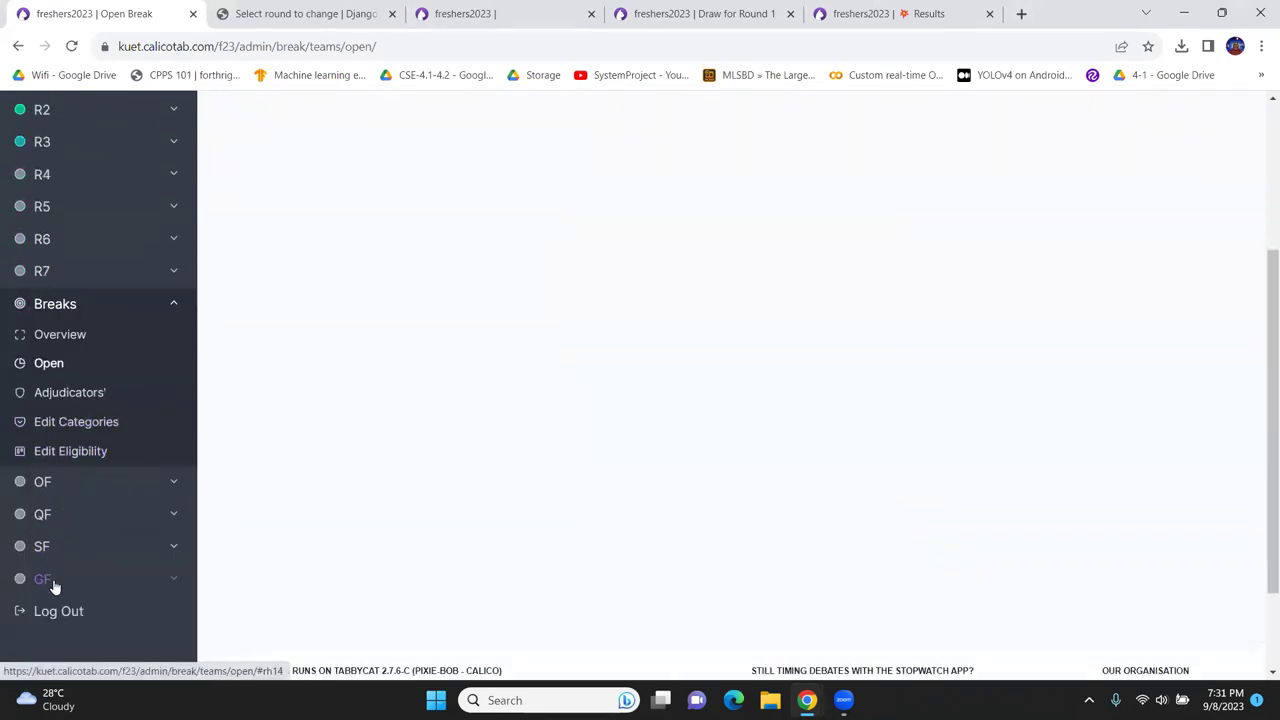
pyautogui.scroll(3, 75, 520)
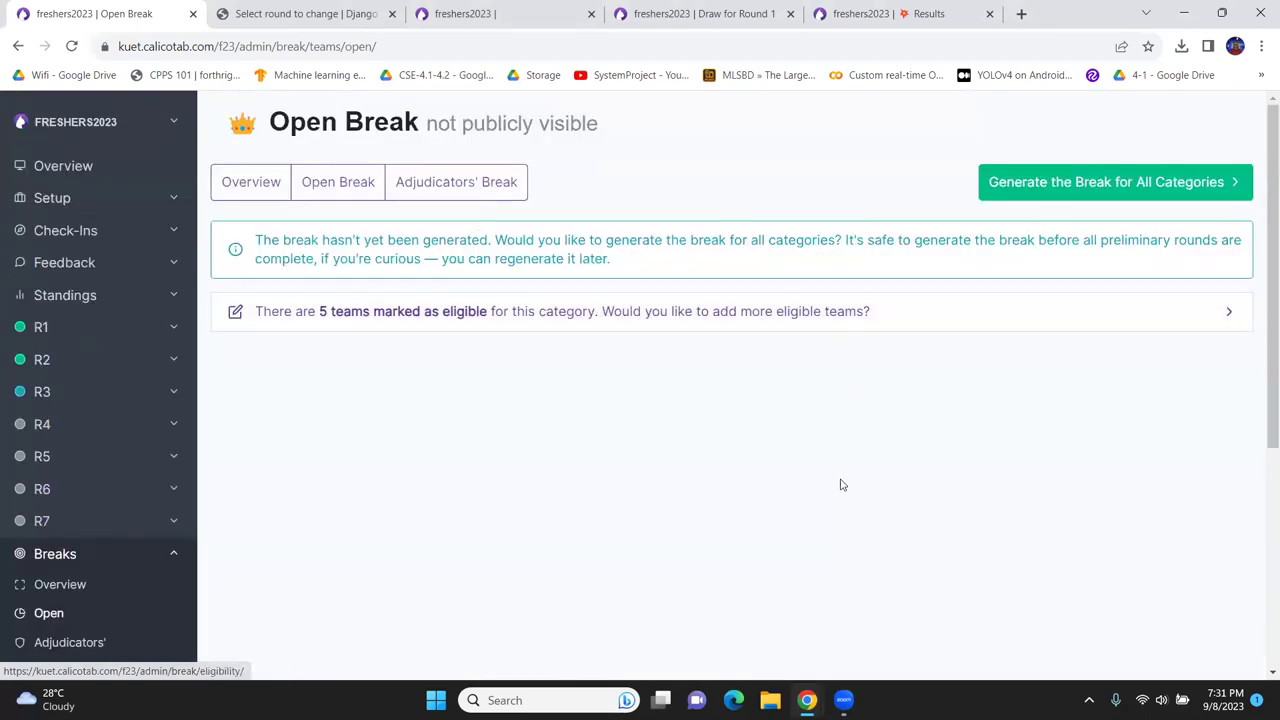
pyautogui.click(122, 120)
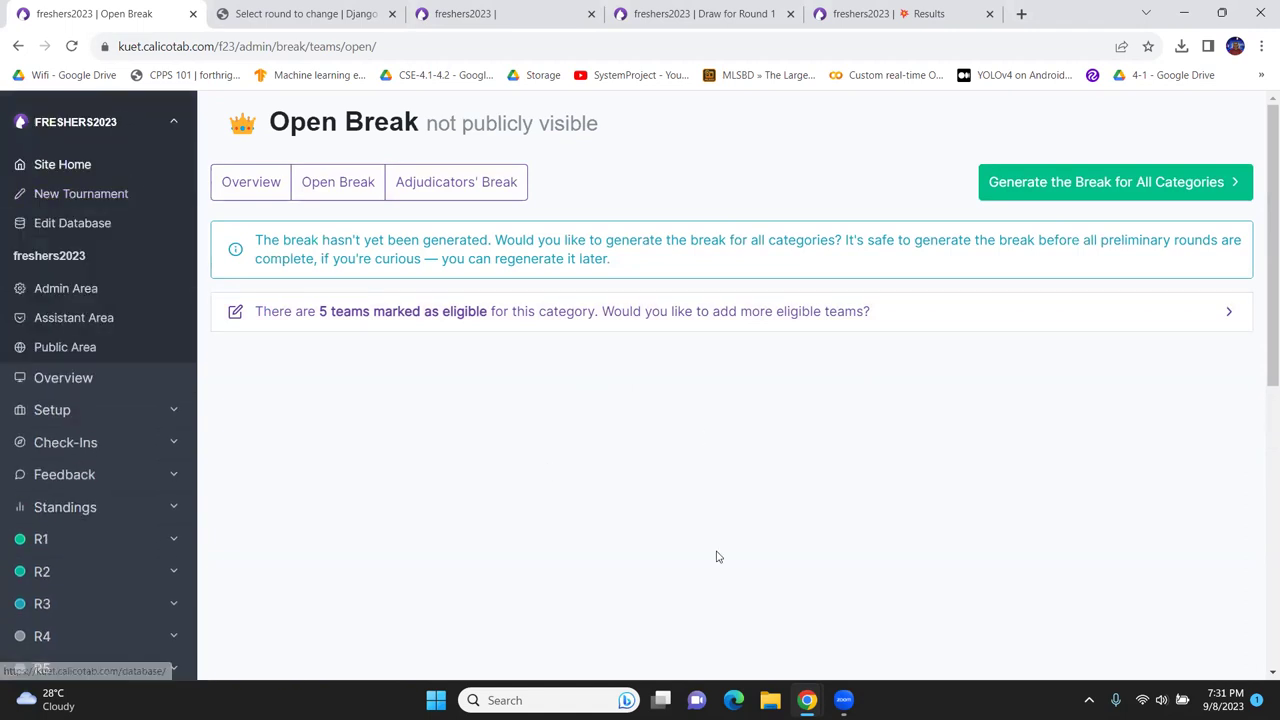
pyautogui.scroll(-4, 586, 570)
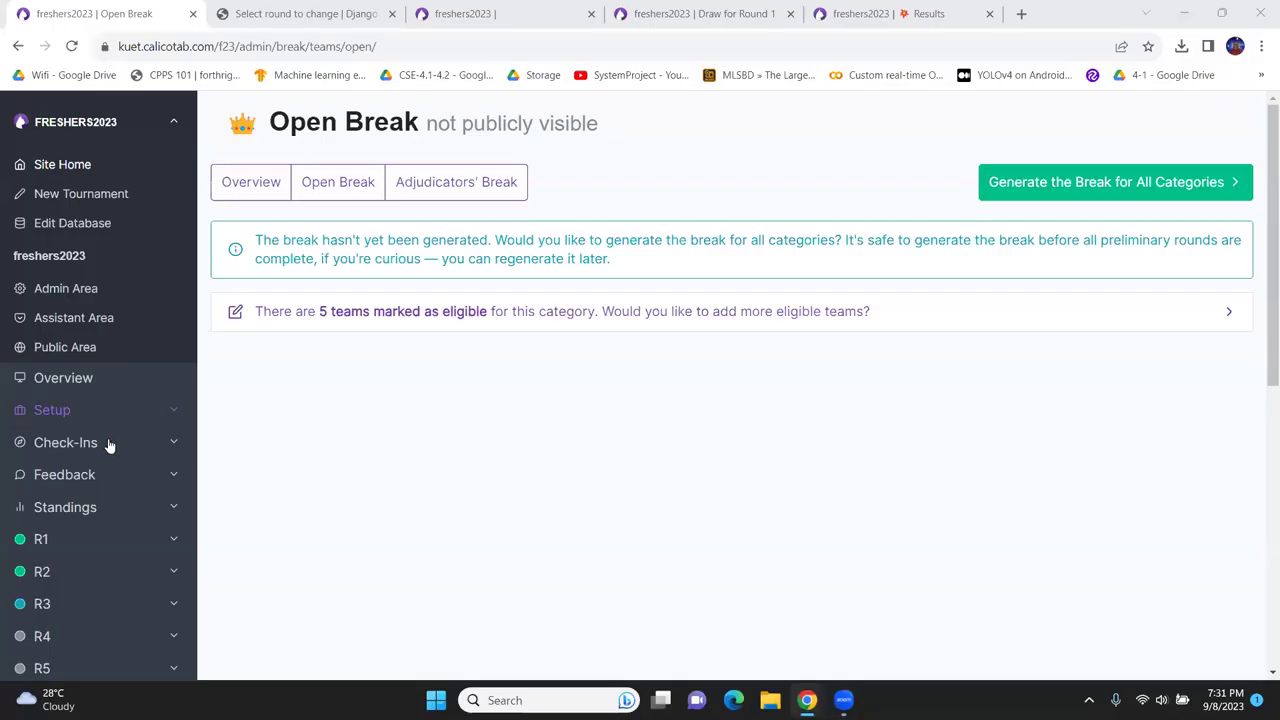
pyautogui.scroll(-4, 109, 446)
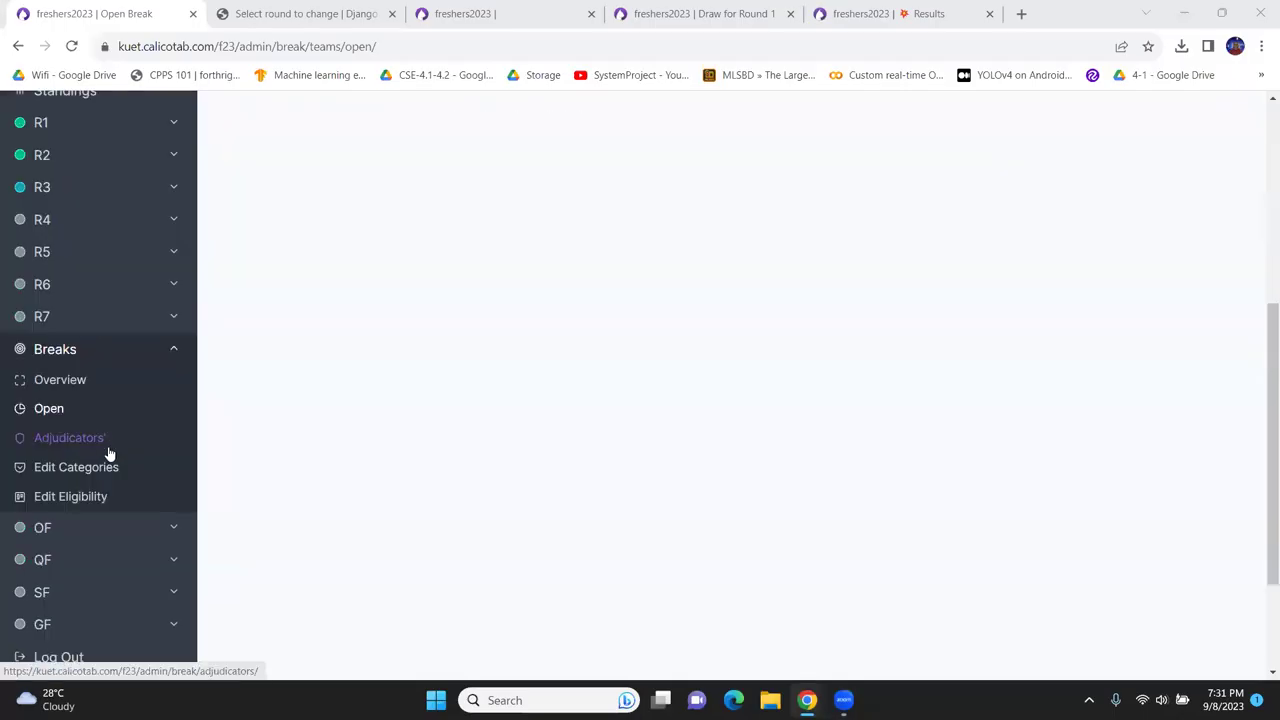
pyautogui.scroll(-2, 109, 453)
pyautogui.scroll(3, 62, 383)
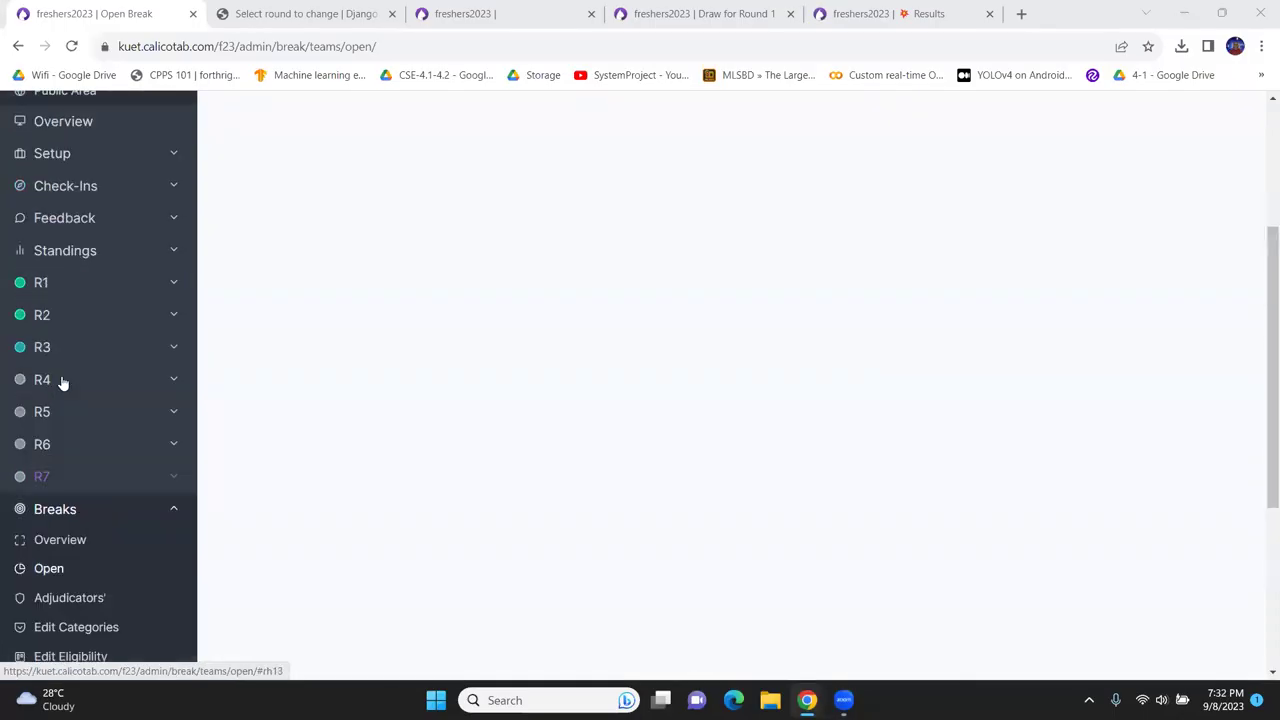
pyautogui.scroll(-2, 66, 434)
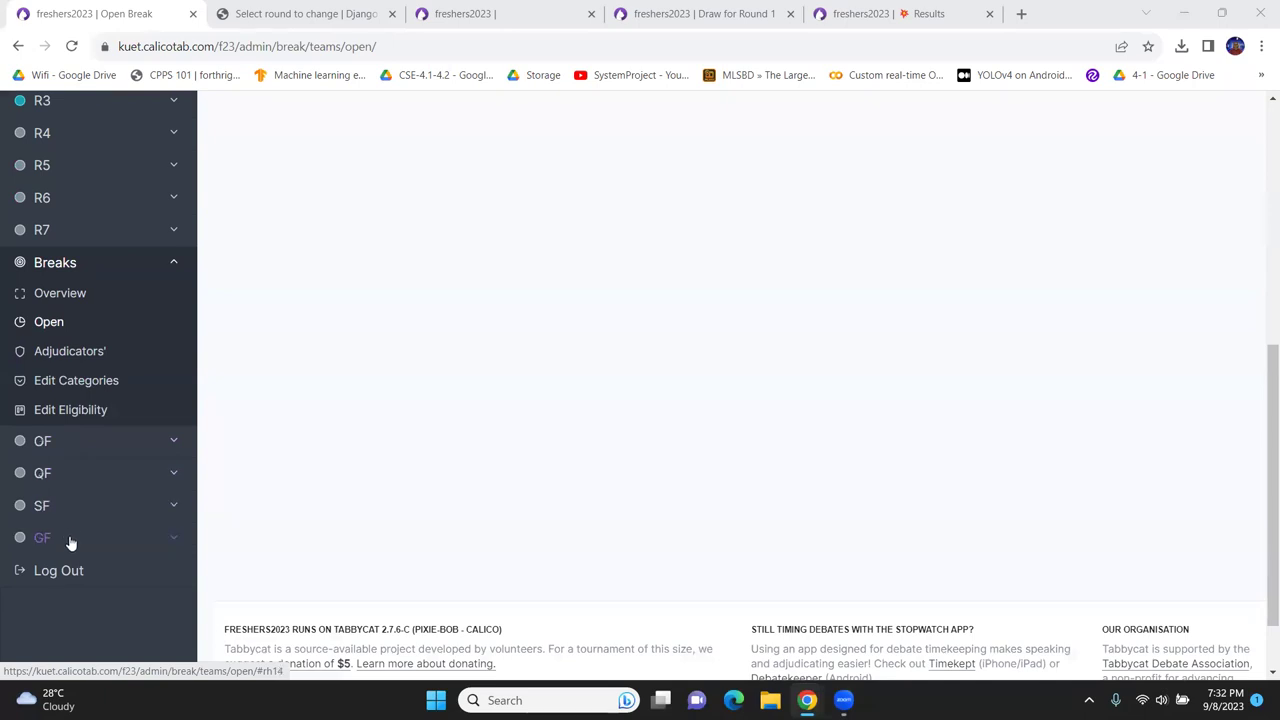
pyautogui.scroll(5, 66, 506)
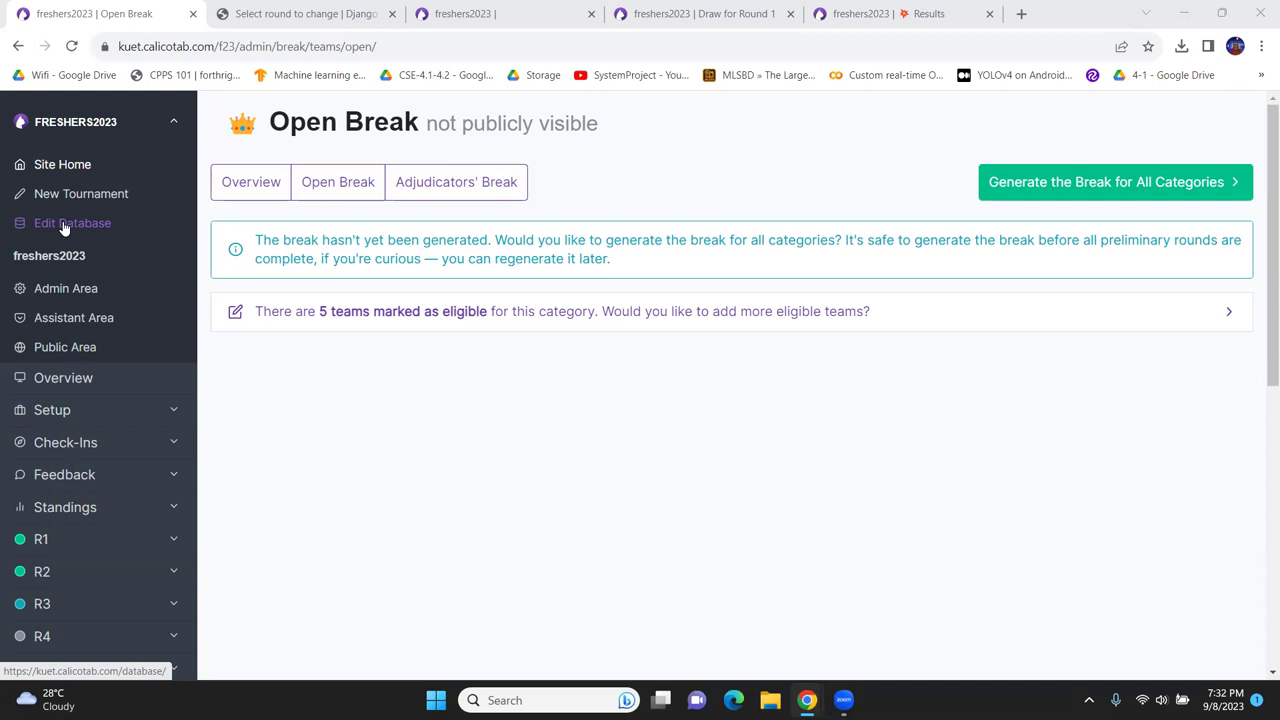
# - Open the site's database administration in a new browser tab and close the old round selection tab
pyautogui.click(62, 228)
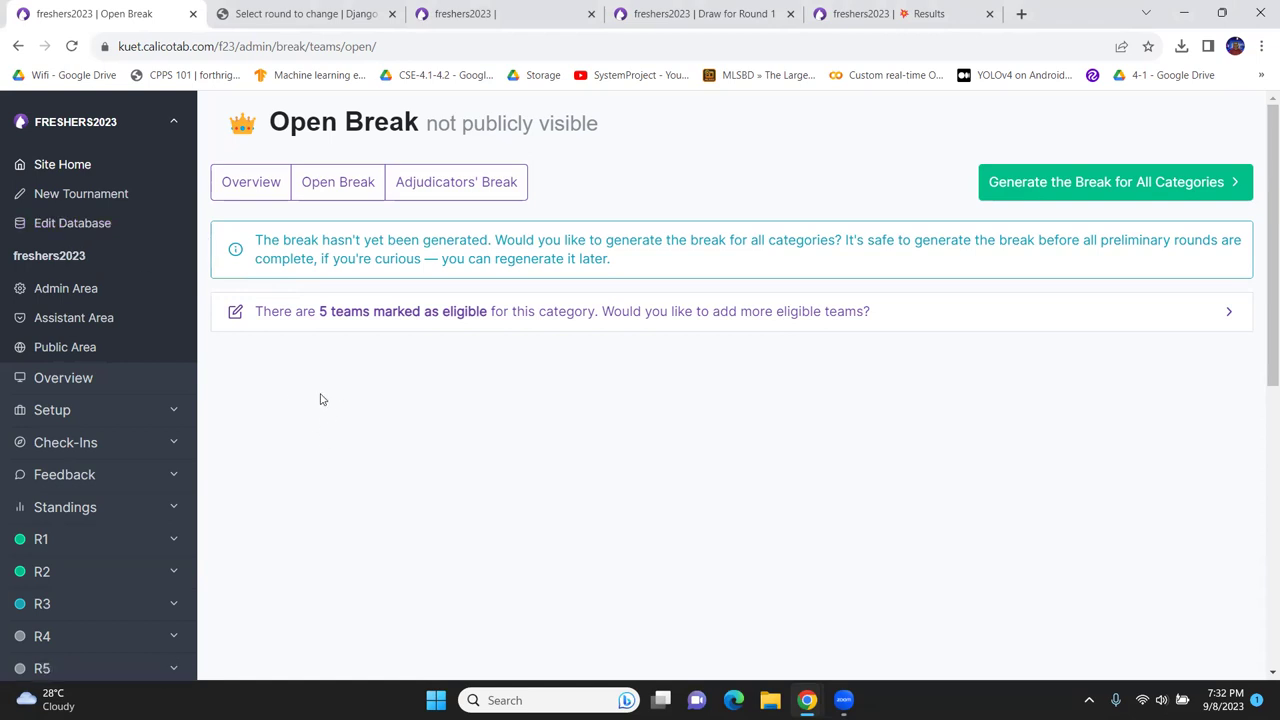
pyautogui.click(55, 225)
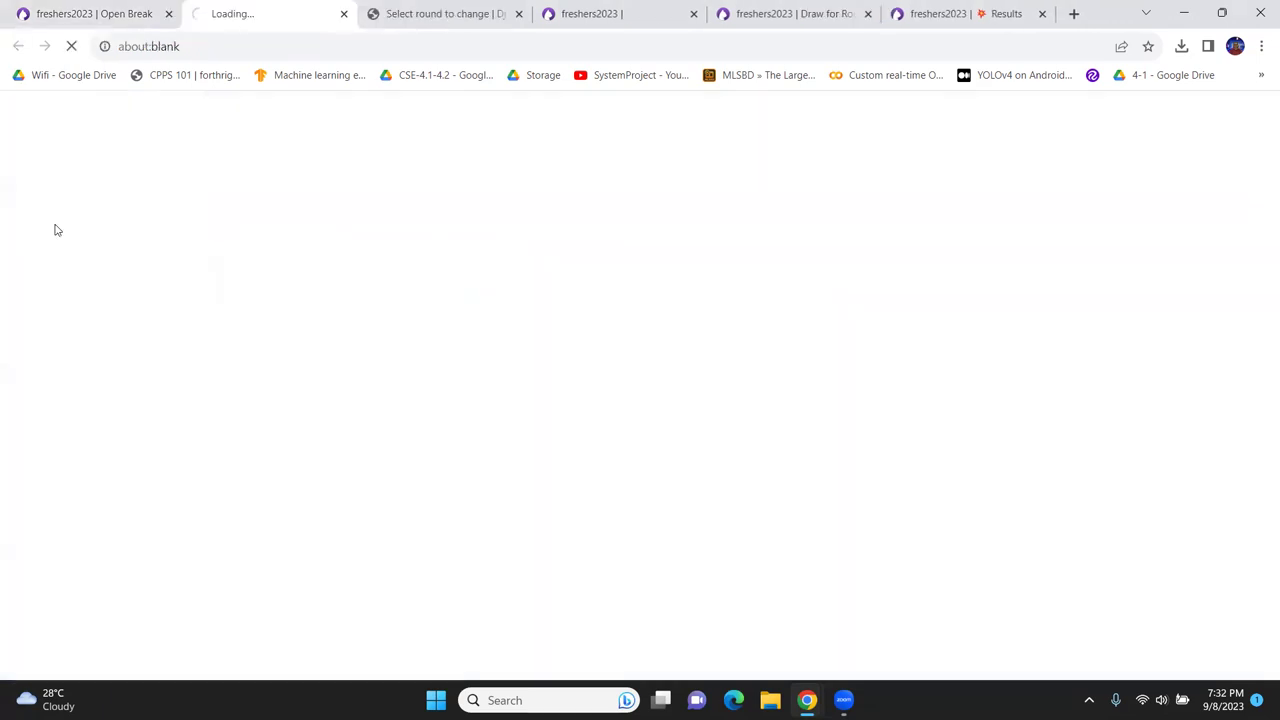
pyautogui.click(60, 14)
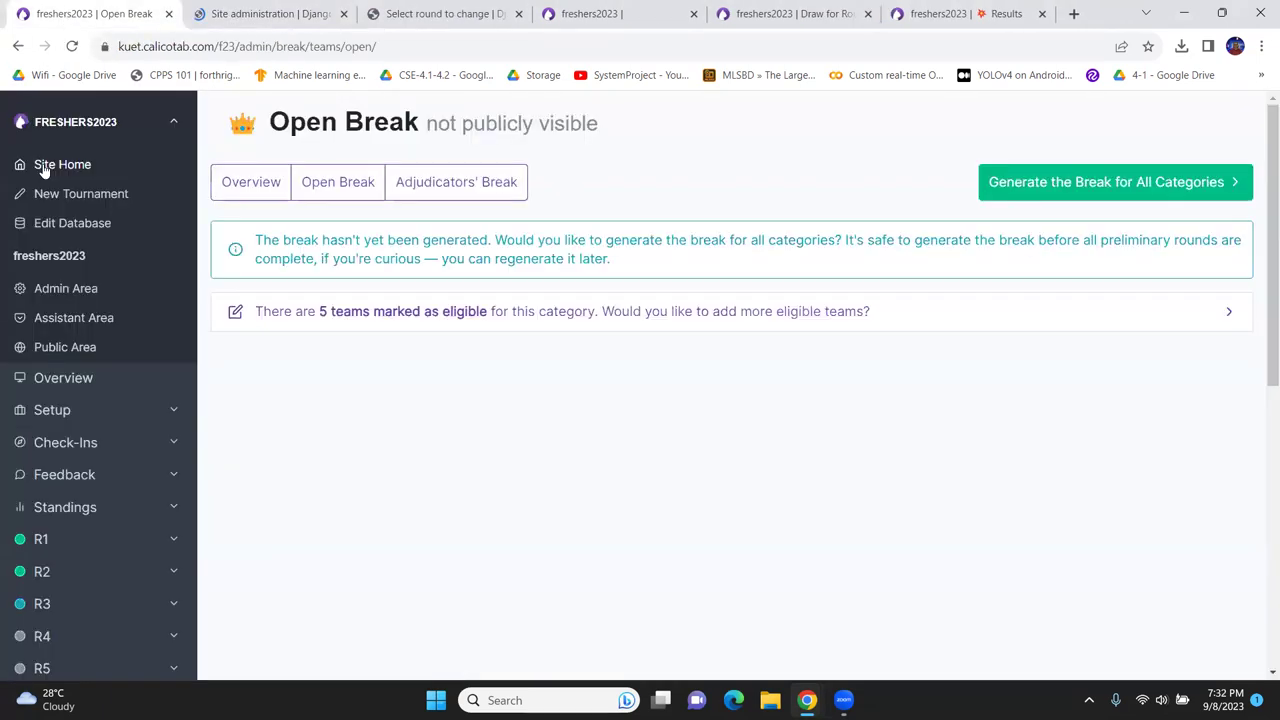
pyautogui.click(104, 122)
pyautogui.click(104, 122)
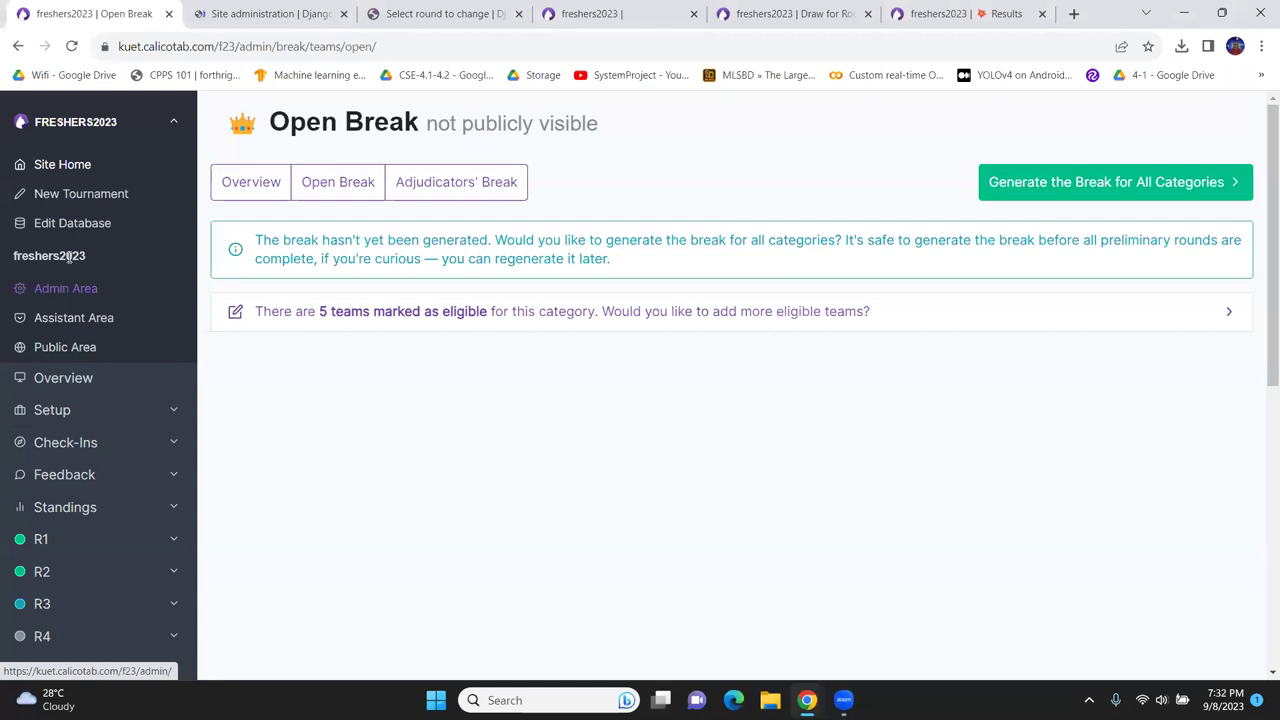
pyautogui.click(284, 13)
pyautogui.click(518, 13)
# - Look through the database administration's applications, including the Availability and Tournaments entries
pyautogui.scroll(-2, 97, 360)
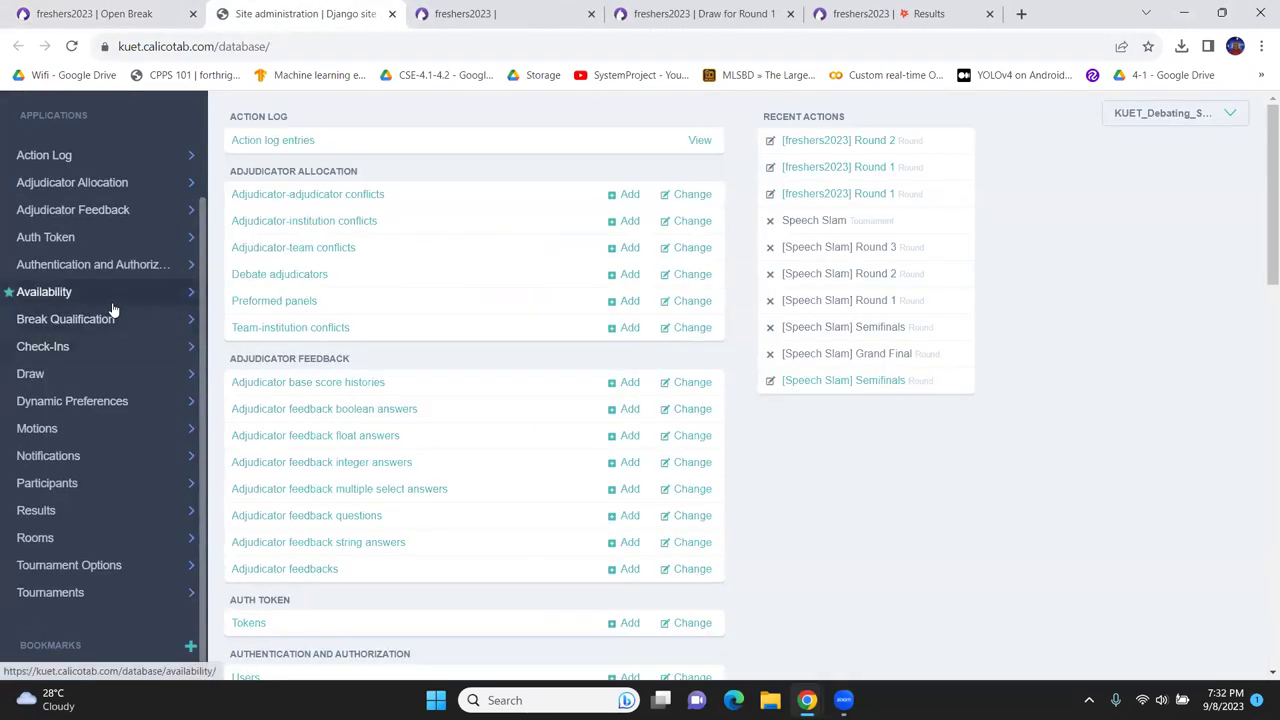
pyautogui.click(130, 292)
pyautogui.click(1084, 366)
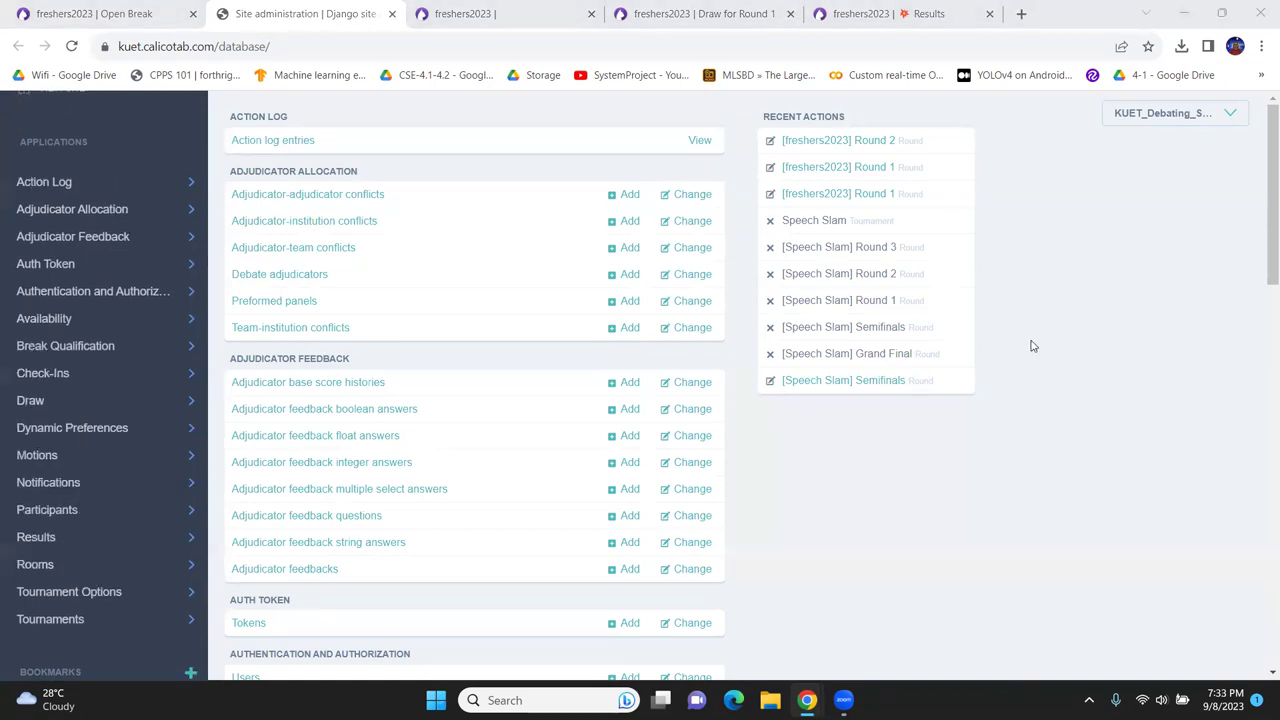
pyautogui.click(104, 622)
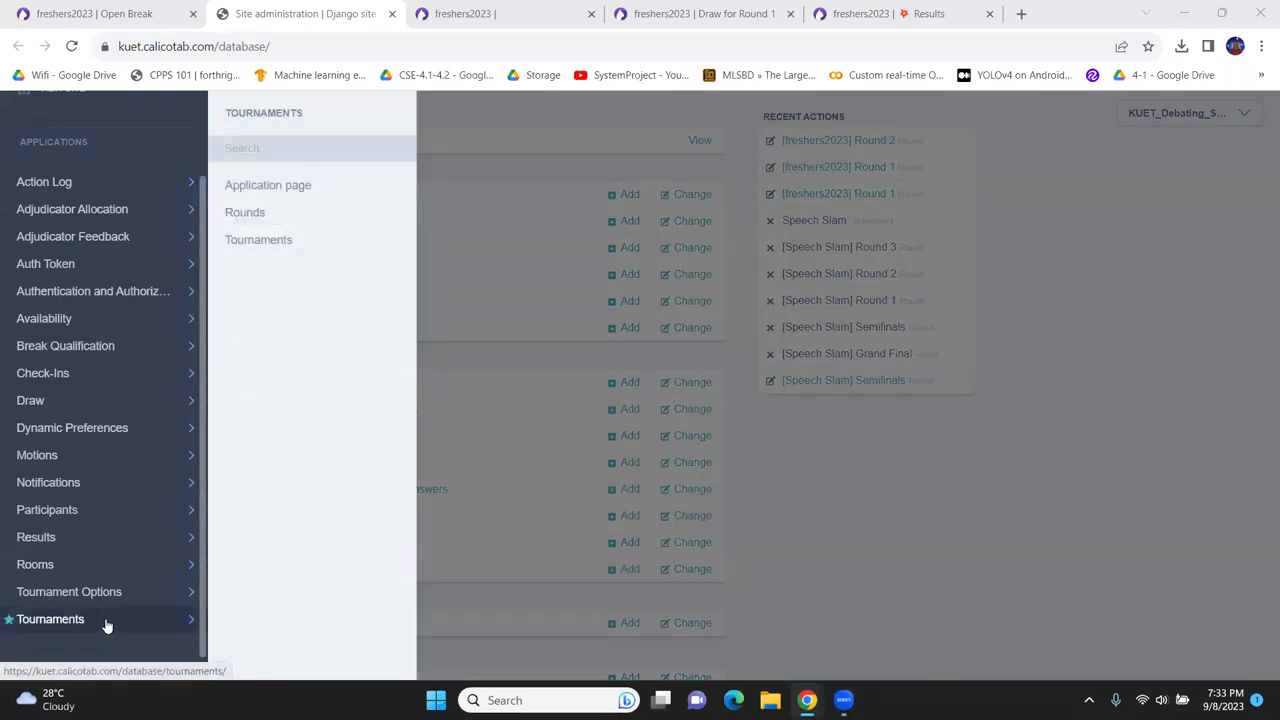
pyautogui.click(944, 485)
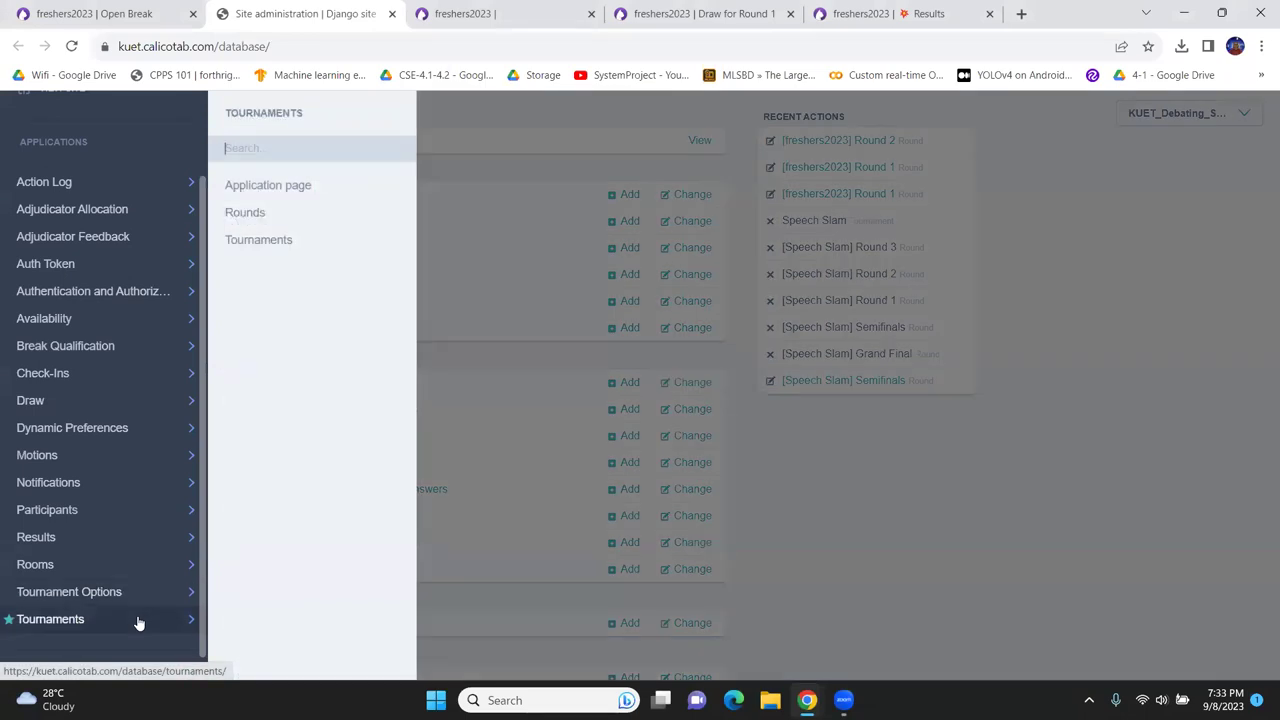
# - Open the tournaments list and examine the bulk actions available for Freshers' League 2023, leaving it unselected
pyautogui.click(164, 630)
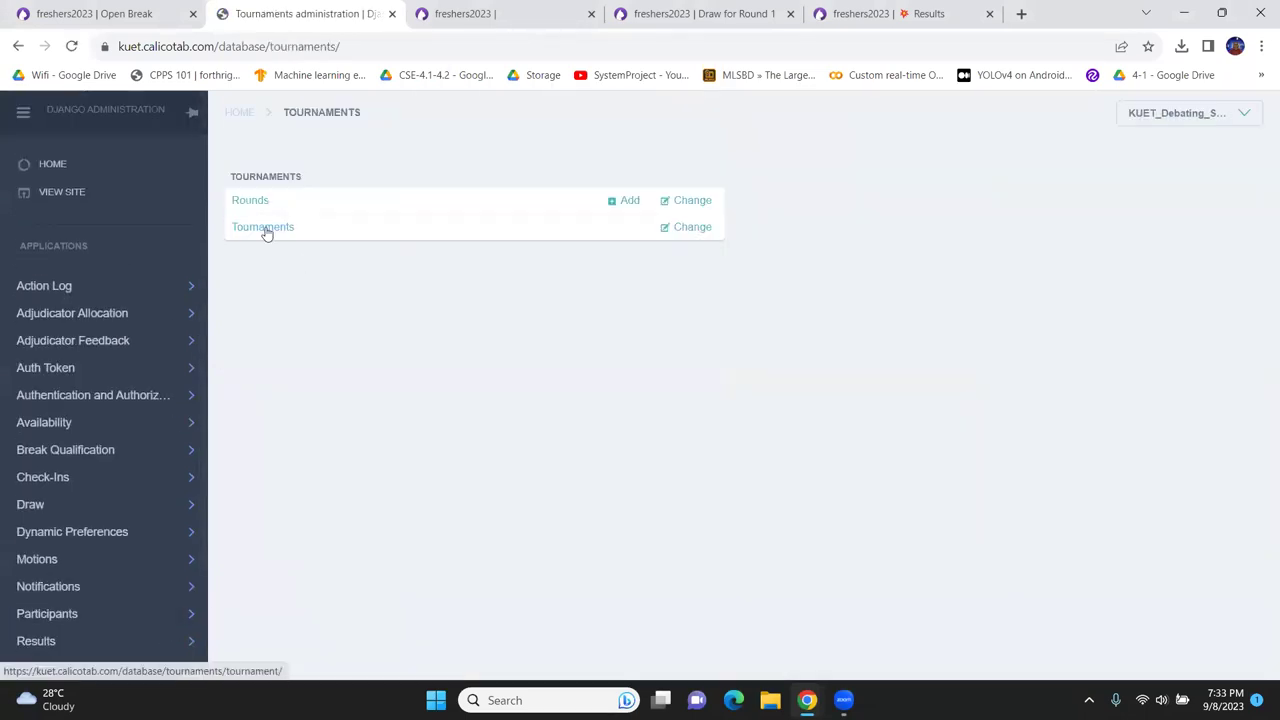
pyautogui.click(265, 228)
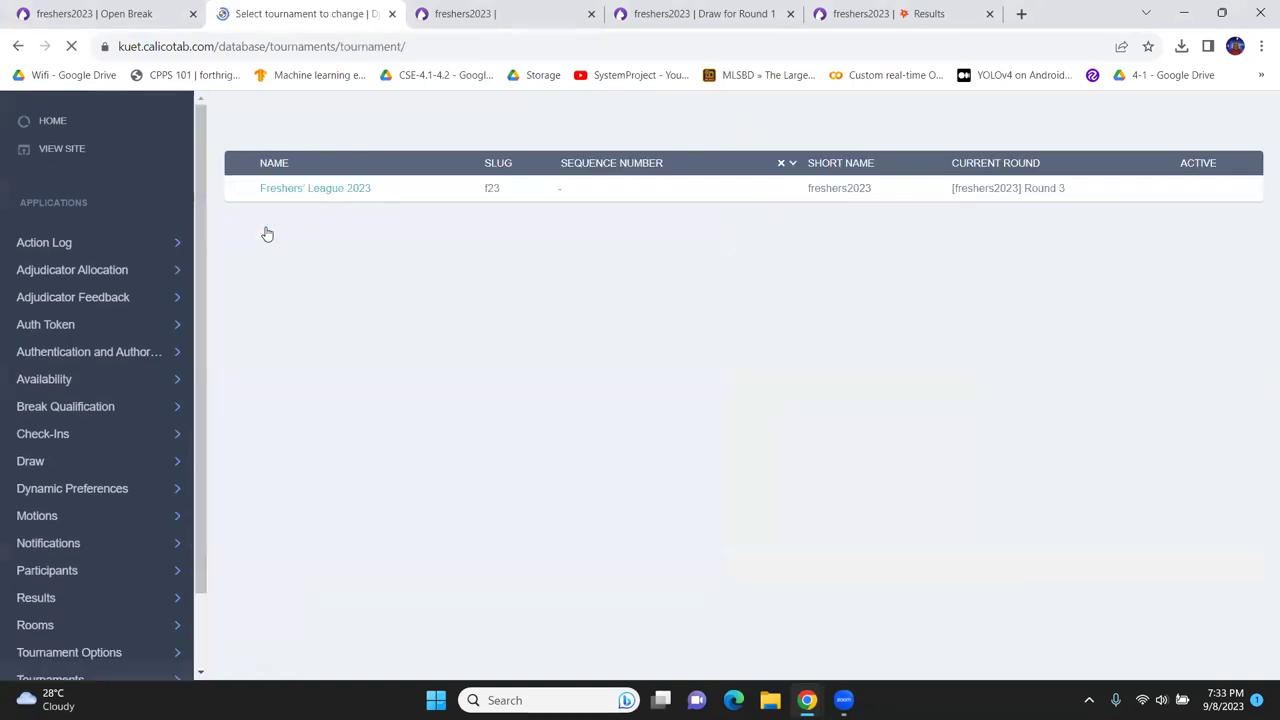
pyautogui.click(238, 204)
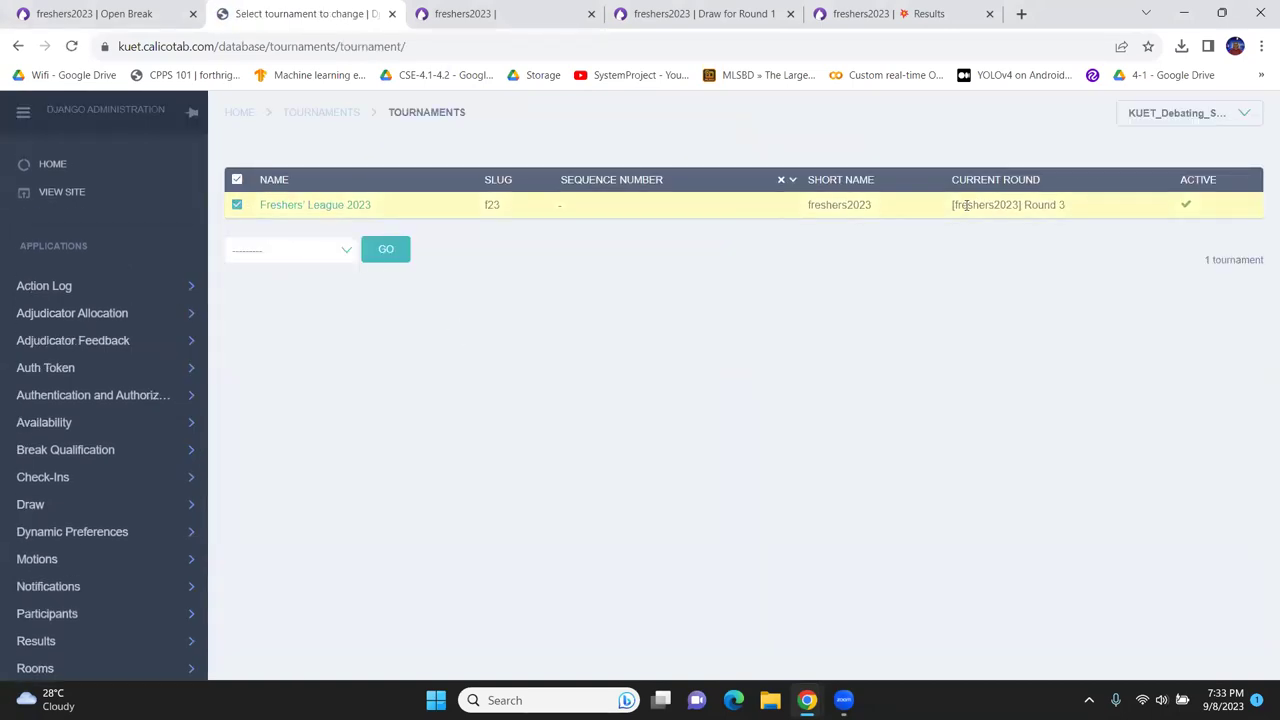
pyautogui.click(290, 250)
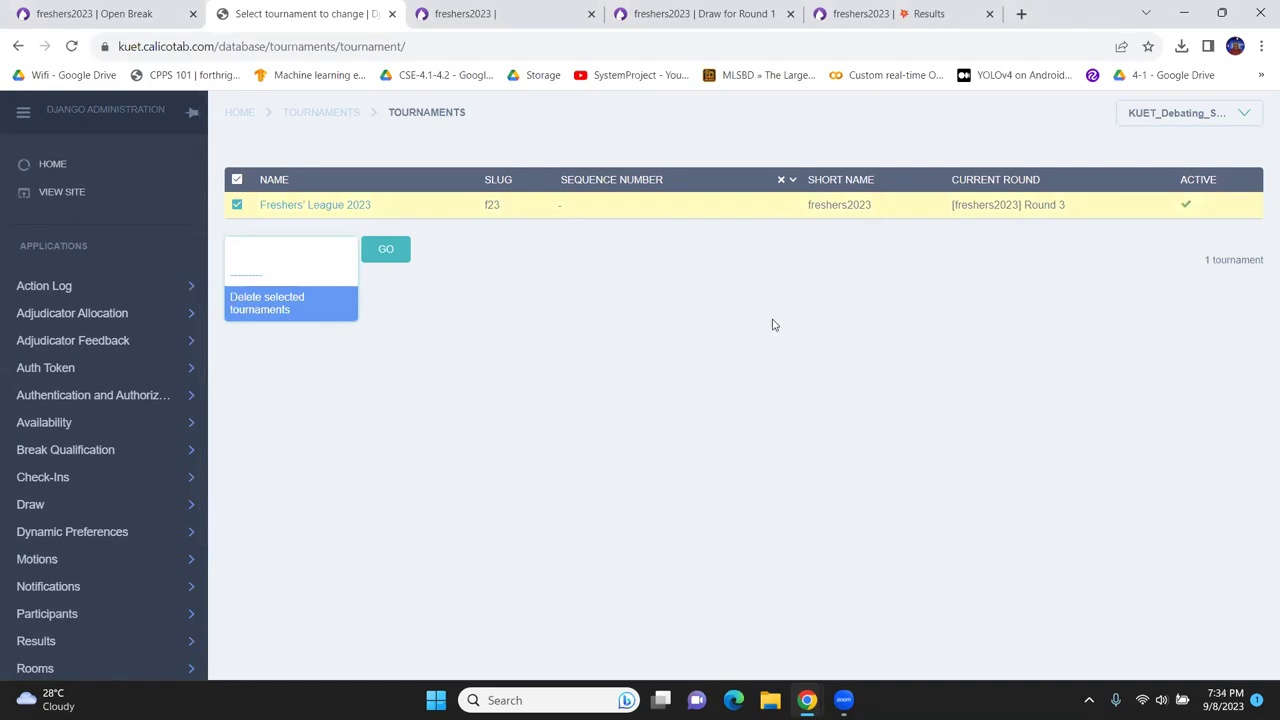
pyautogui.click(238, 204)
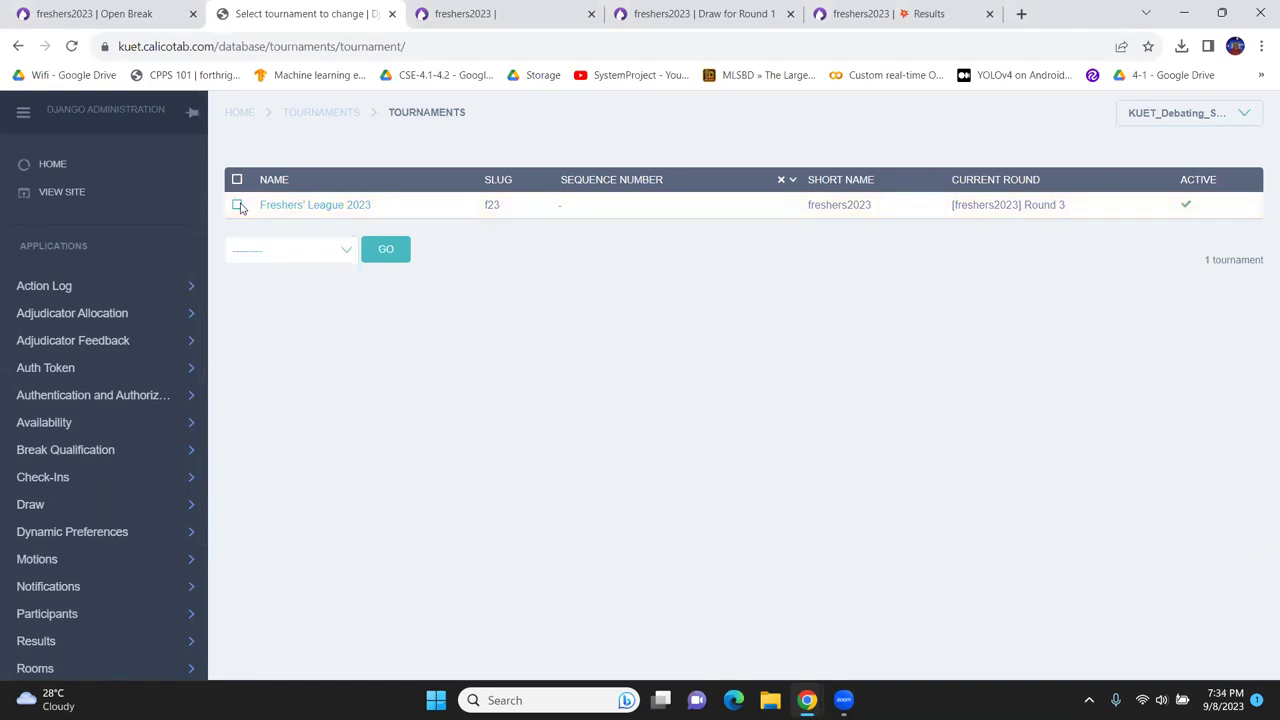
# - Open the list of rounds in the Tournaments application
pyautogui.click(332, 112)
pyautogui.click(260, 202)
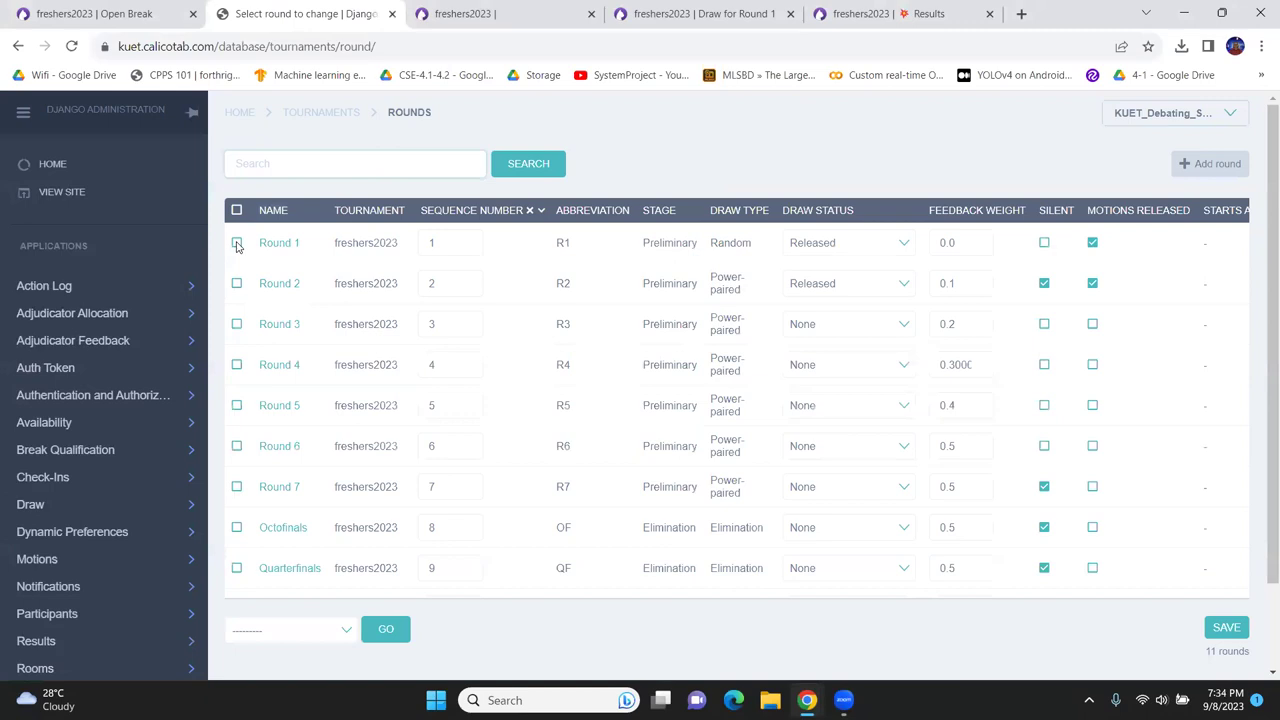
pyautogui.click(237, 243)
pyautogui.click(237, 283)
pyautogui.click(237, 324)
pyautogui.scroll(-1, 237, 330)
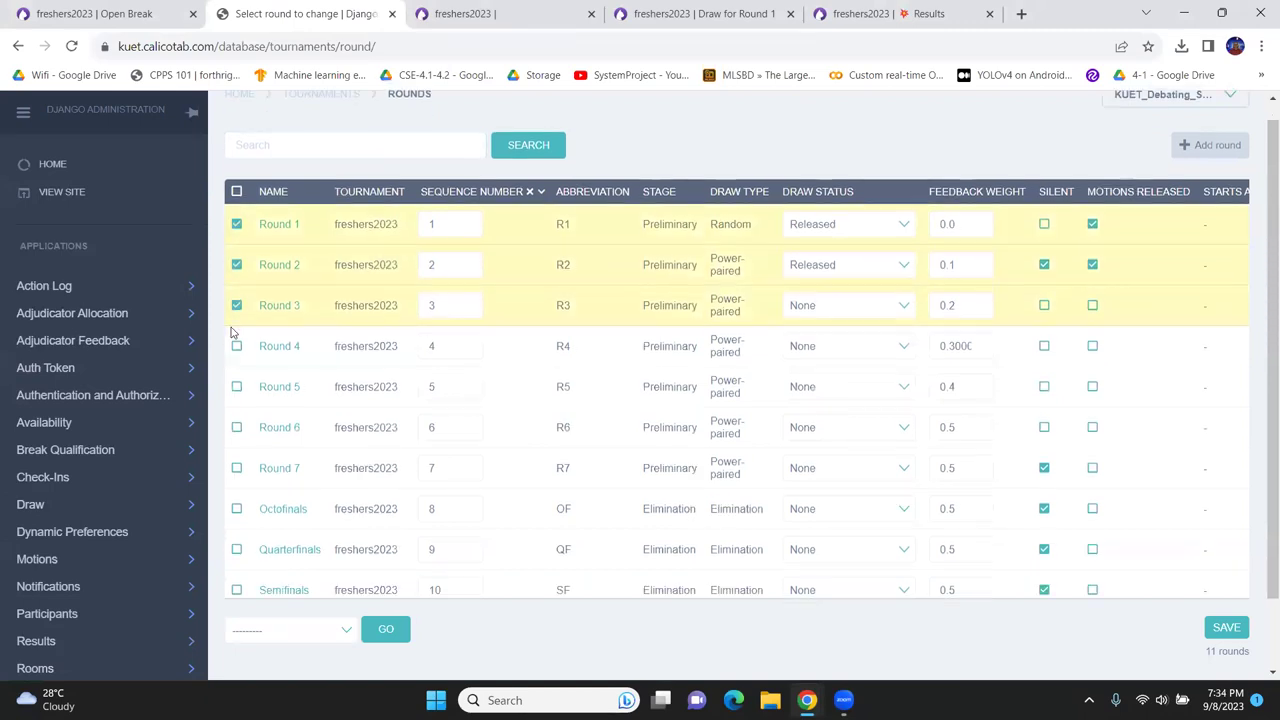
pyautogui.click(237, 263)
pyautogui.click(237, 303)
pyautogui.click(237, 344)
pyautogui.click(237, 385)
pyautogui.click(237, 425)
pyautogui.click(237, 466)
pyautogui.click(237, 507)
pyautogui.click(237, 547)
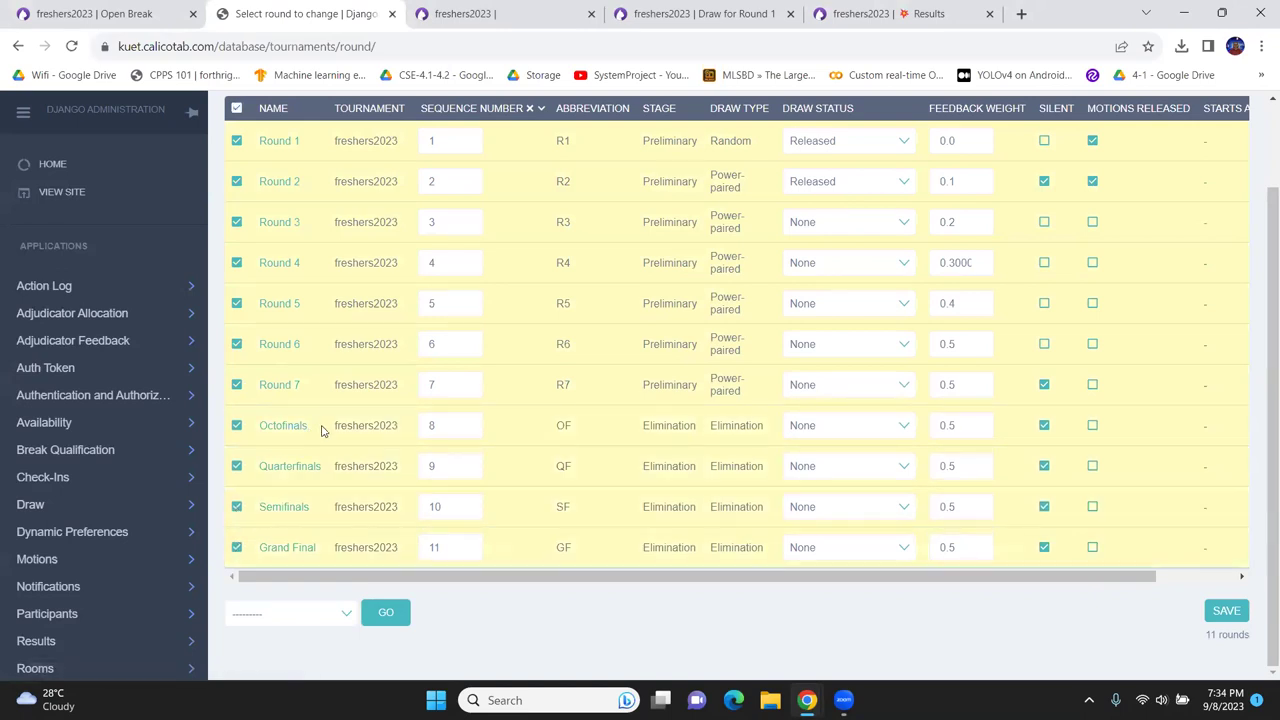
pyautogui.scroll(1, 349, 434)
pyautogui.scroll(-1, 829, 496)
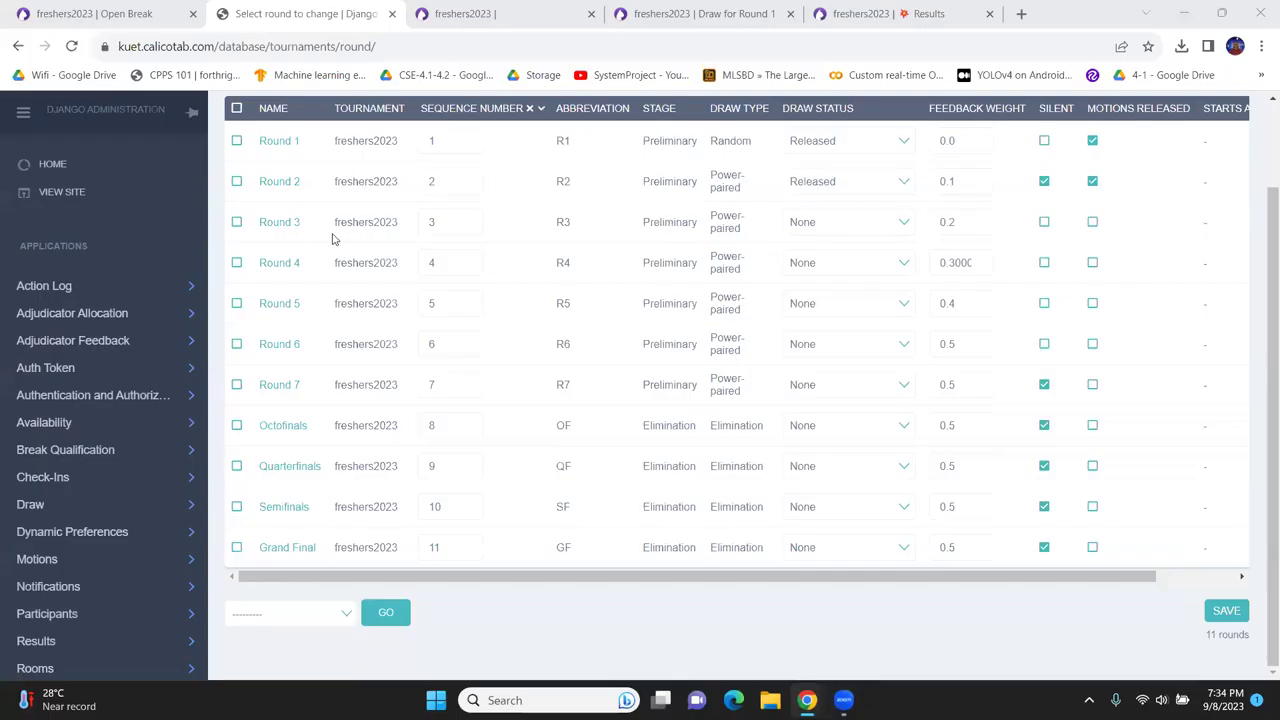
# - Delete only Round 2 from the rounds list, including its related debates and ballots
pyautogui.scroll(1, 333, 238)
pyautogui.click(240, 246)
pyautogui.scroll(-1, 549, 309)
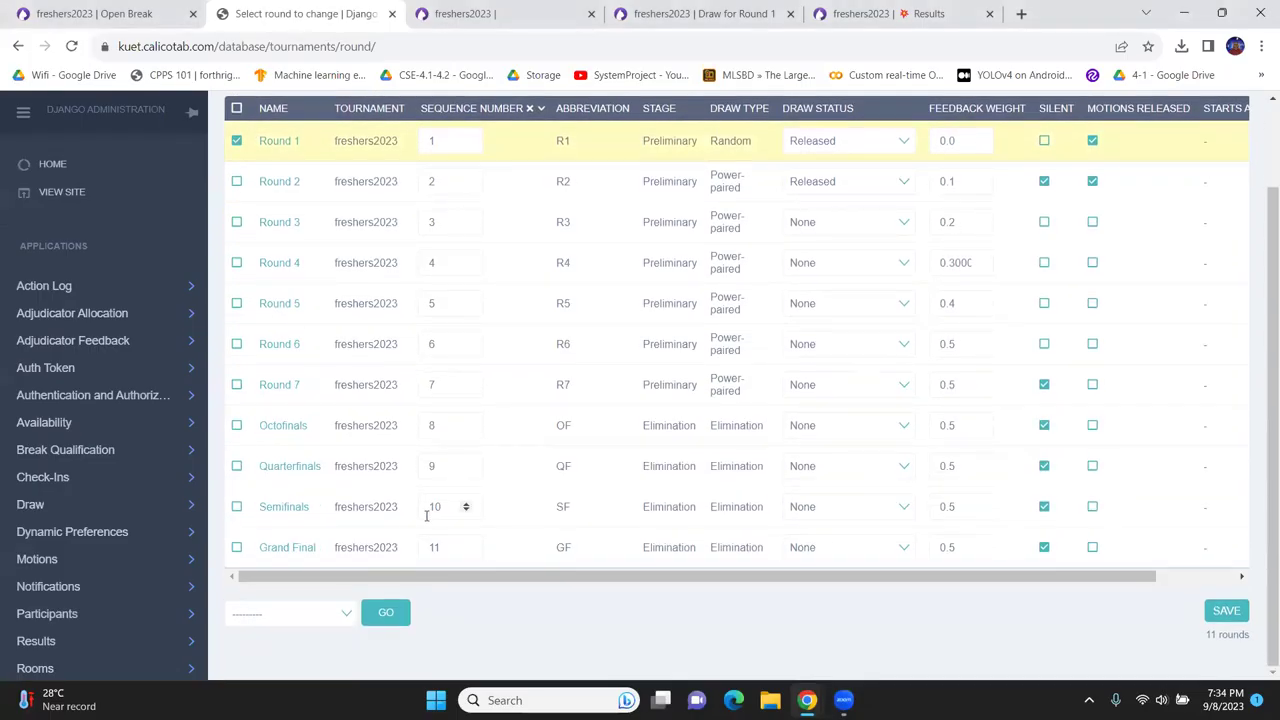
pyautogui.click(238, 181)
pyautogui.click(236, 141)
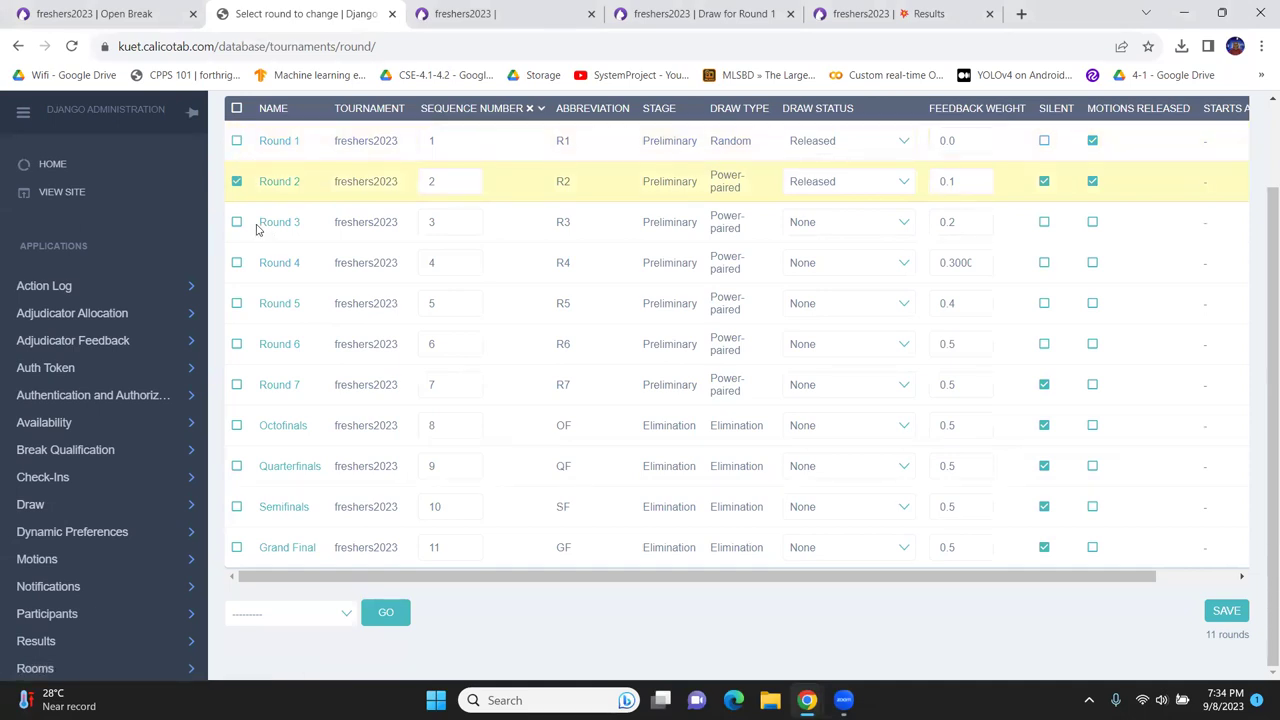
pyautogui.click(274, 613)
pyautogui.click(275, 597)
pyautogui.click(386, 613)
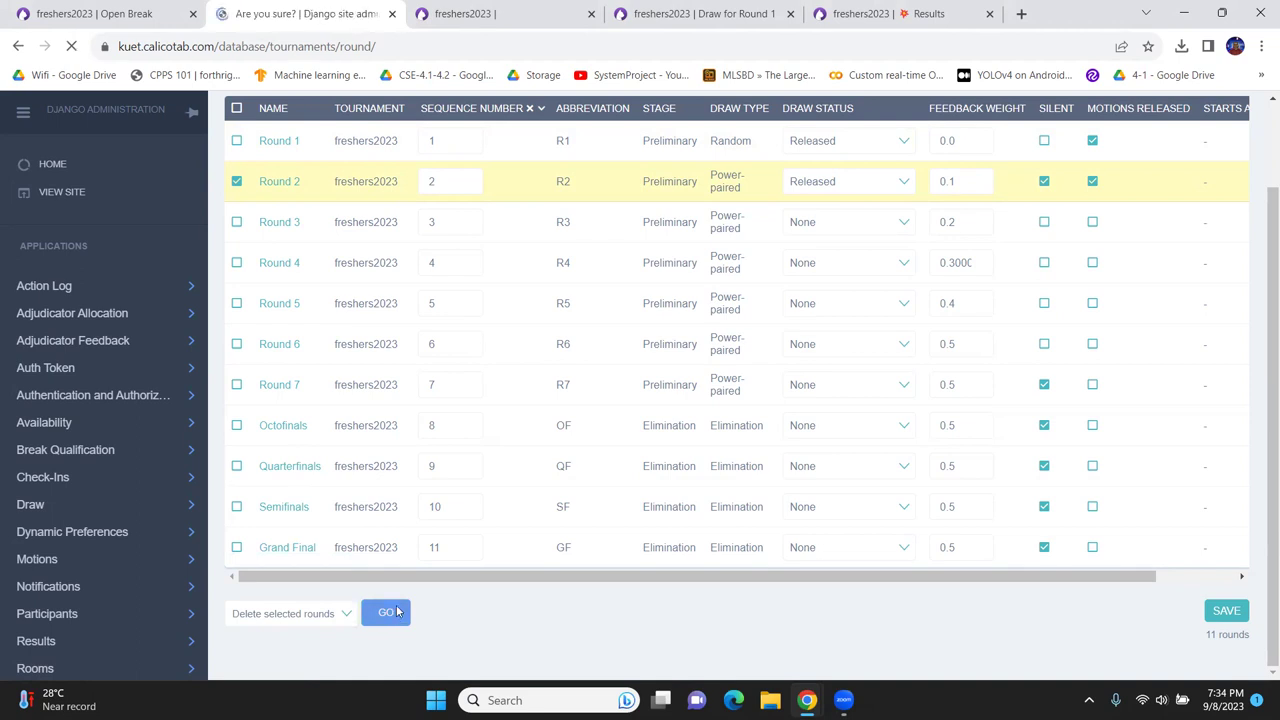
pyautogui.scroll(-10, 414, 448)
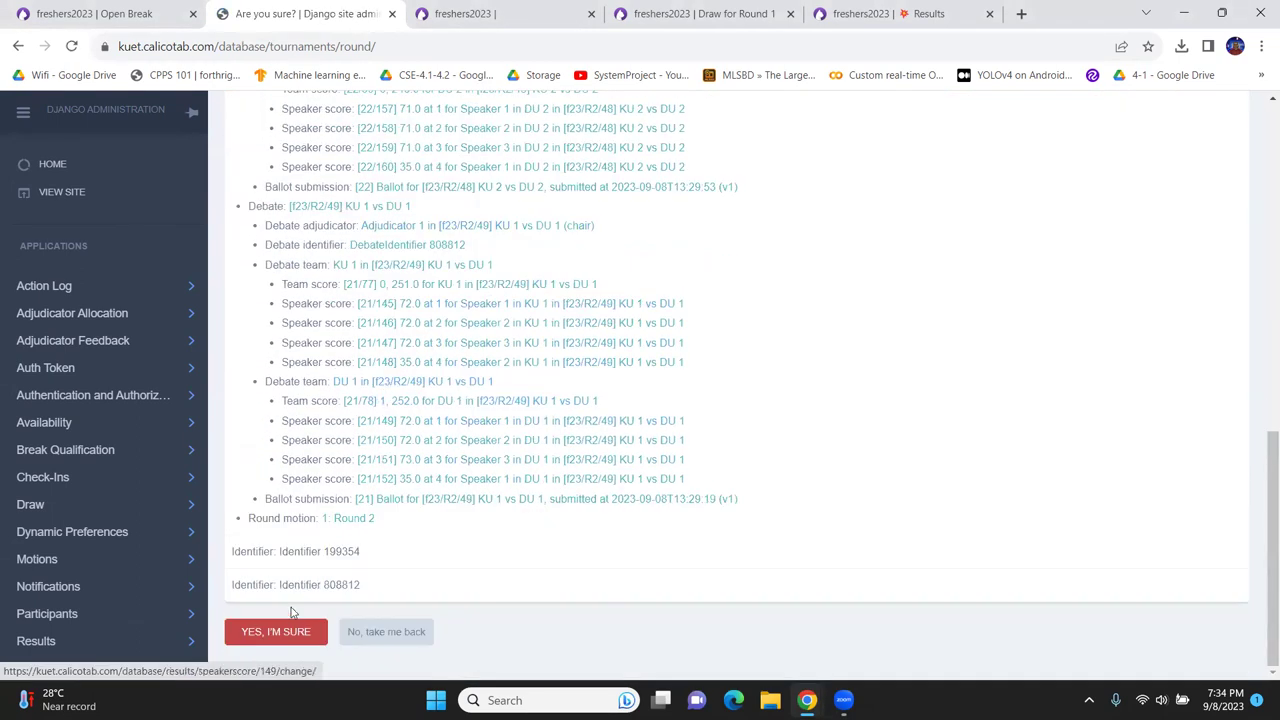
pyautogui.click(266, 636)
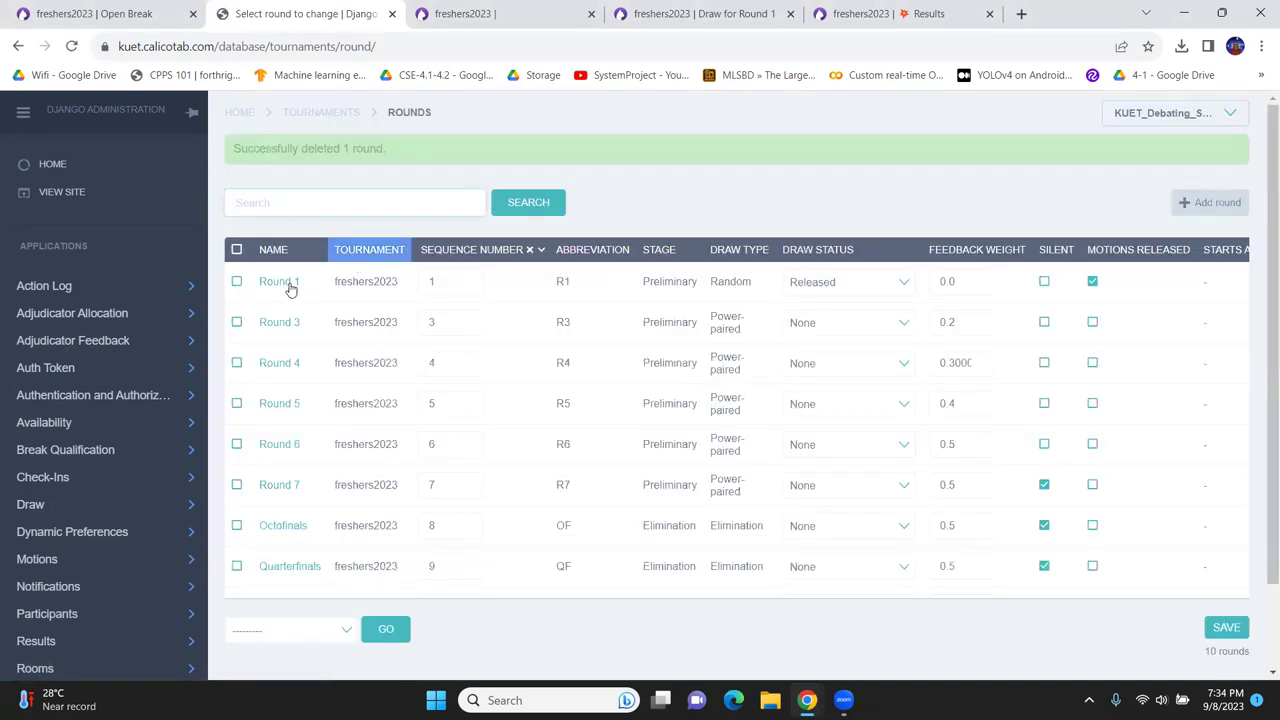
# - View Round 1's record, return to the rounds list and delete Round 1 with its related debates and ballots
pyautogui.click(262, 284)
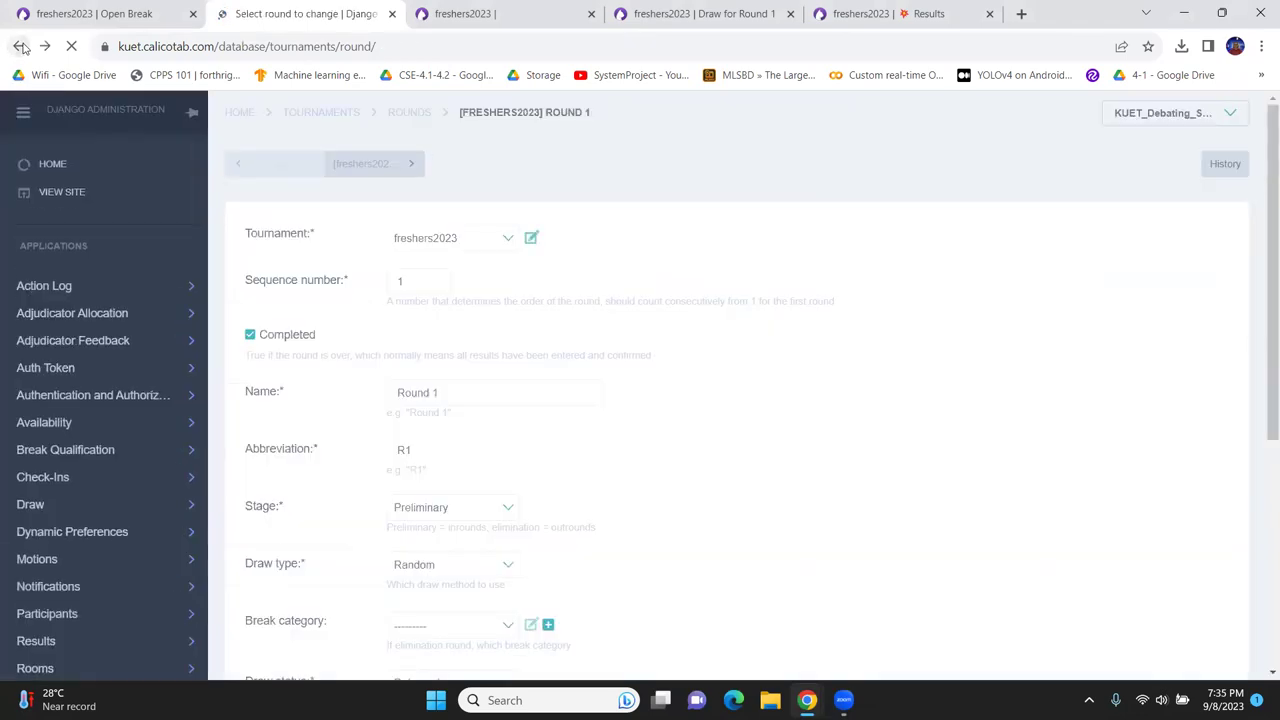
pyautogui.click(20, 48)
pyautogui.click(237, 243)
pyautogui.scroll(-1, 268, 282)
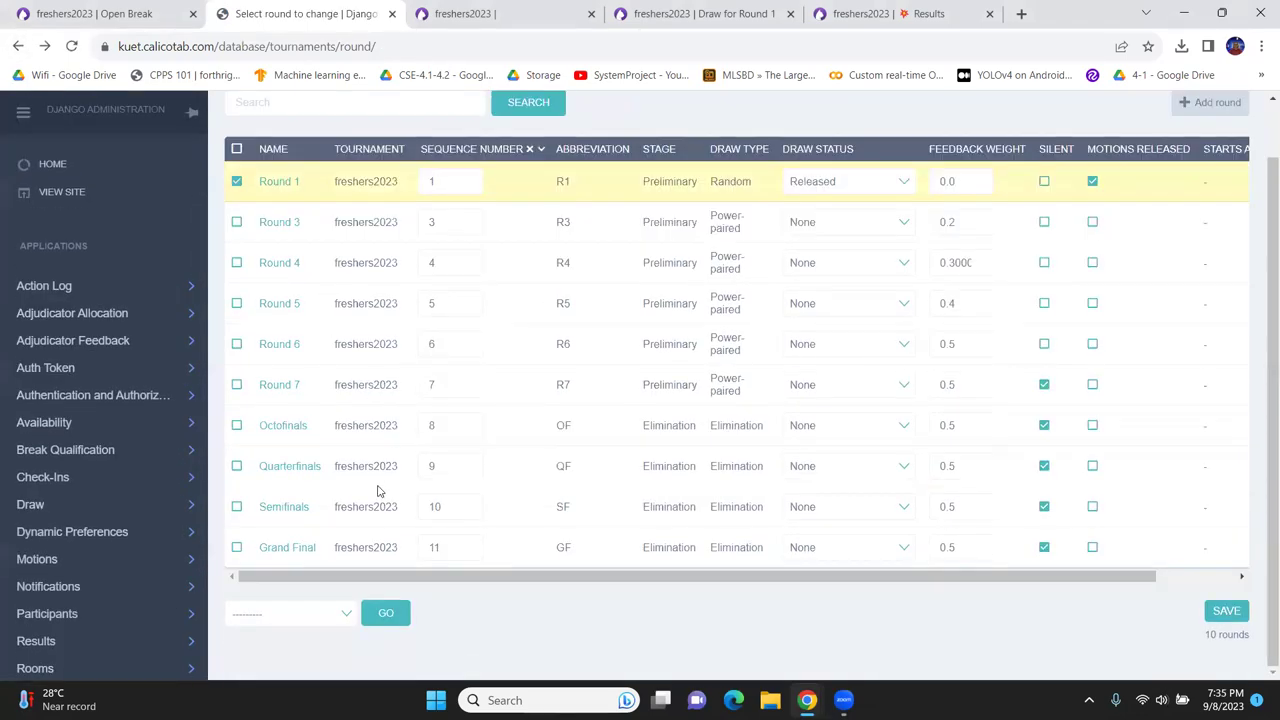
pyautogui.click(310, 619)
pyautogui.click(303, 591)
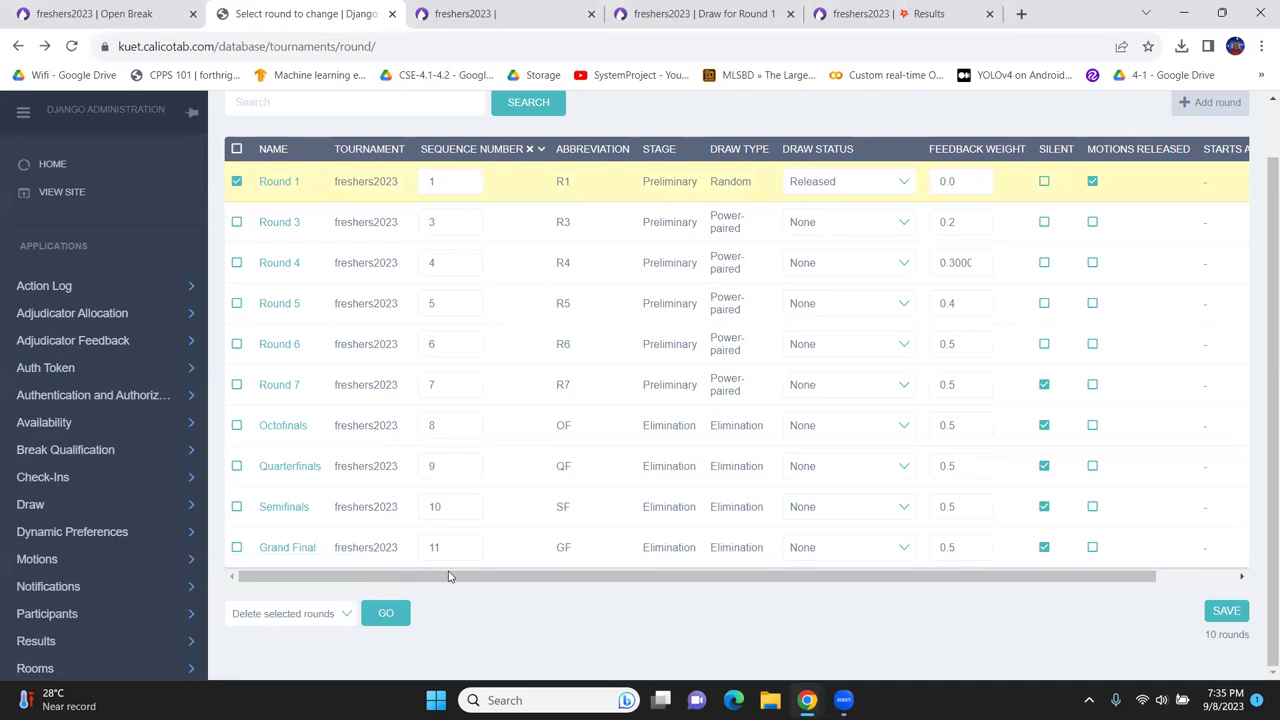
pyautogui.click(387, 614)
pyautogui.scroll(-15, 417, 434)
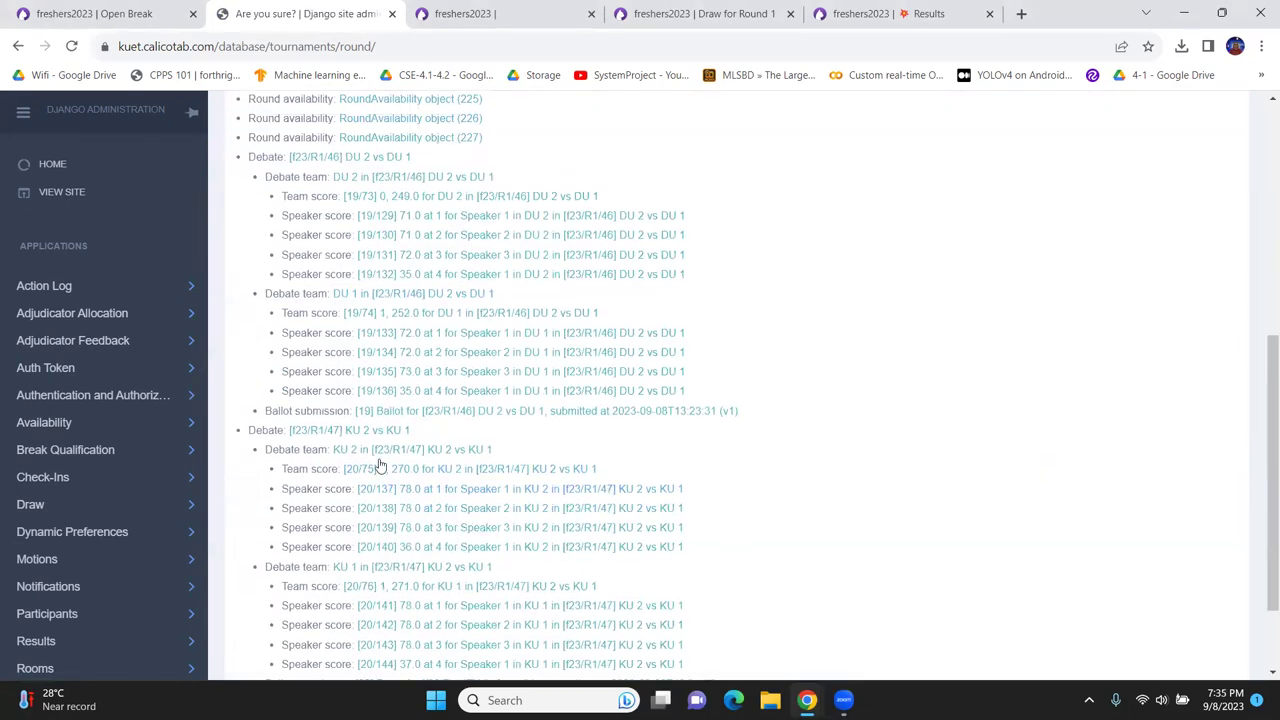
pyautogui.click(262, 631)
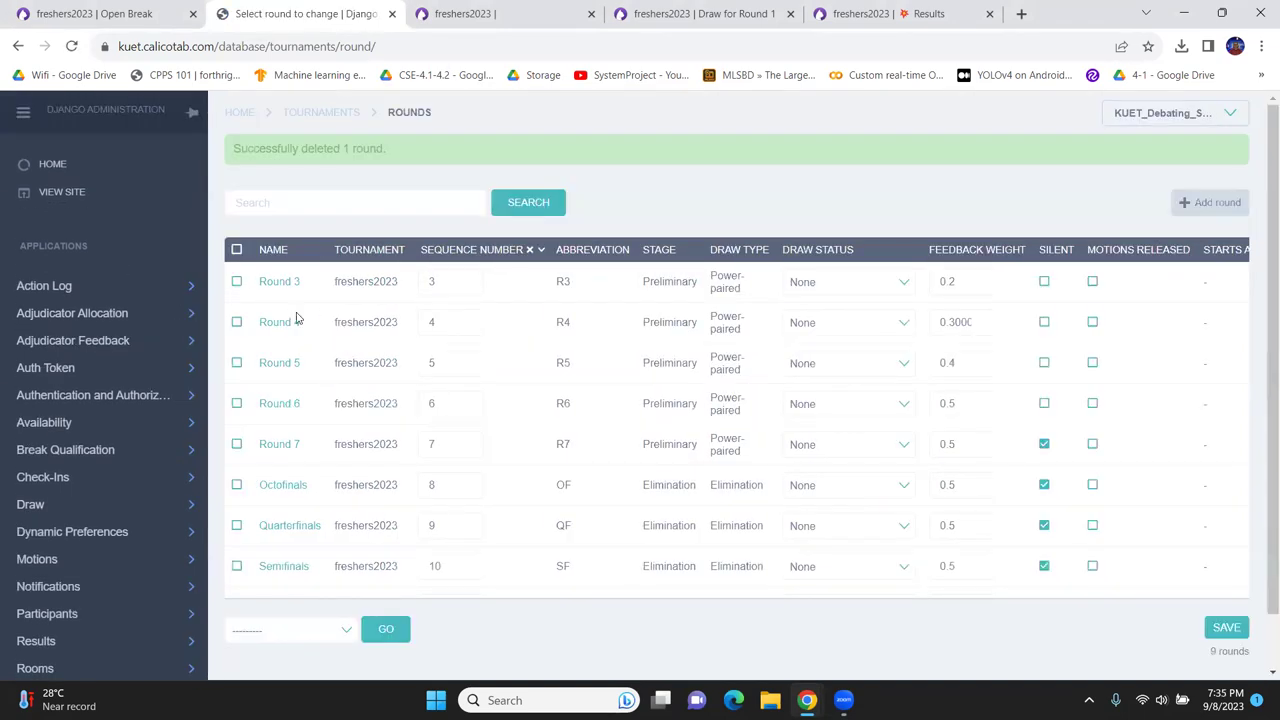
# - Start a new round for the freshers2023 tournament with sequence number 1 and the name Round 1
pyautogui.scroll(-1, 349, 171)
pyautogui.scroll(1, 337, 115)
pyautogui.click(322, 113)
pyautogui.click(617, 205)
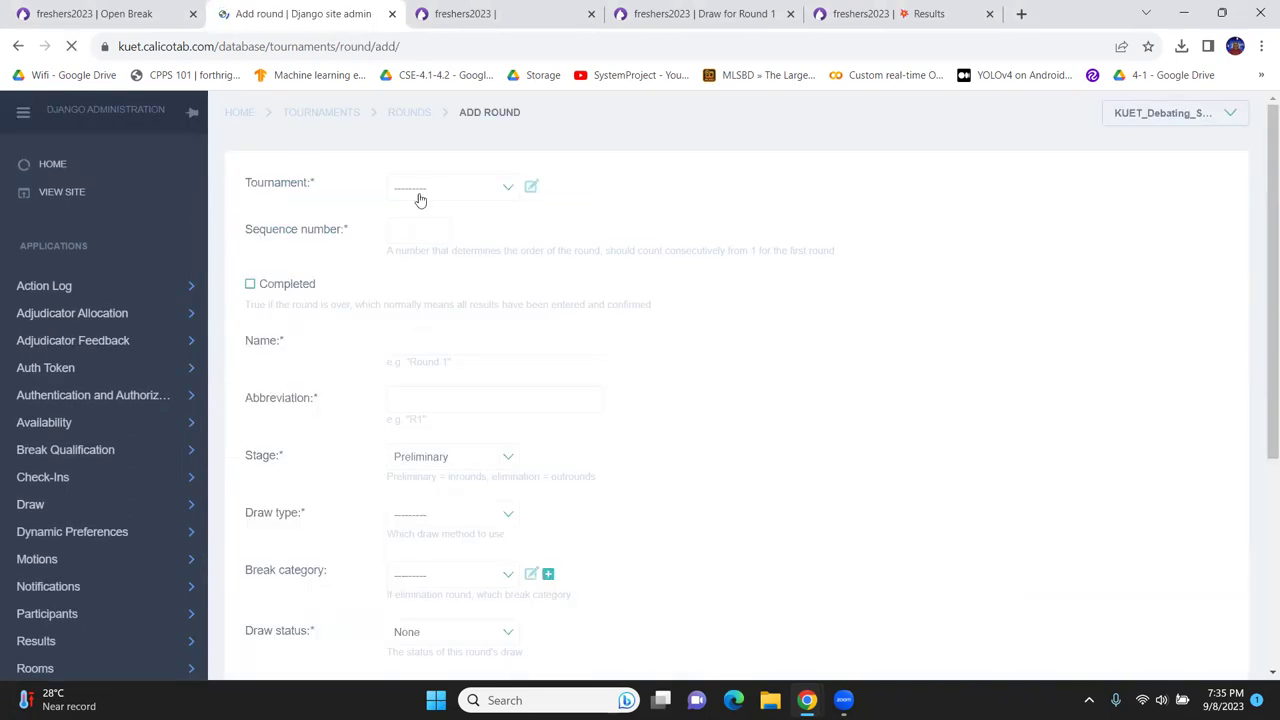
pyautogui.click(417, 186)
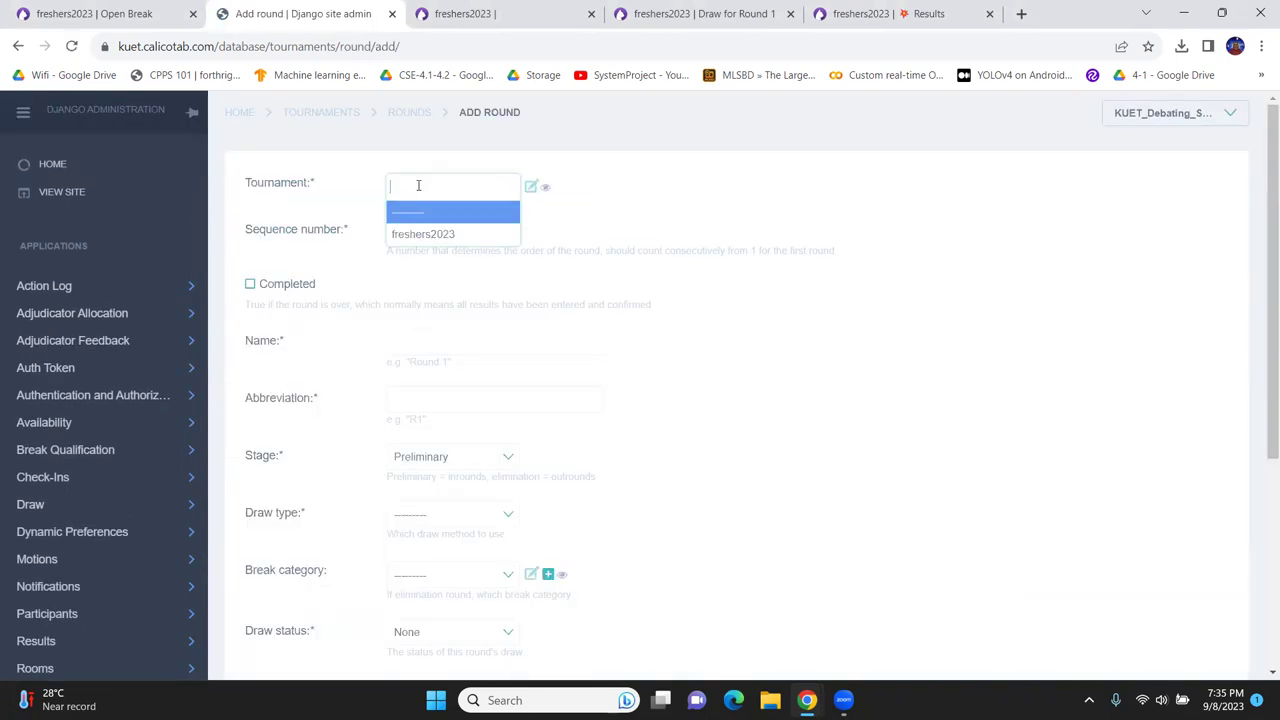
pyautogui.click(428, 240)
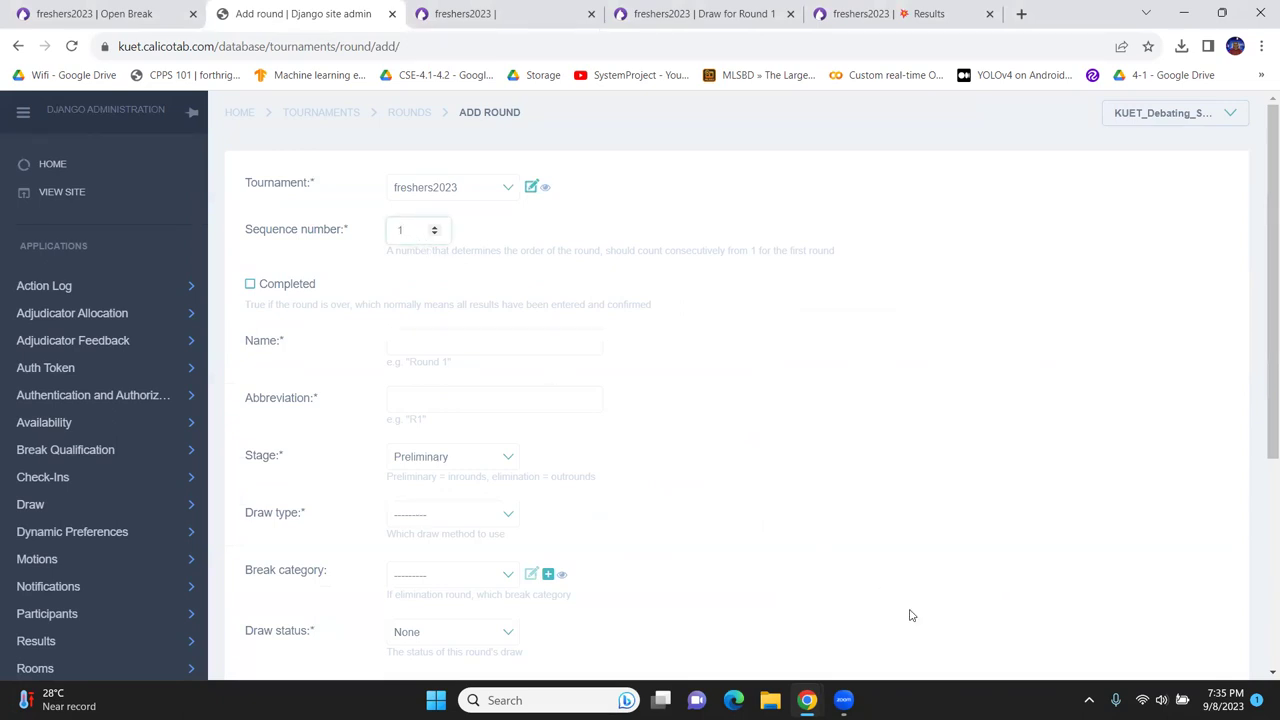
pyautogui.click(990, 344)
pyautogui.click(428, 343)
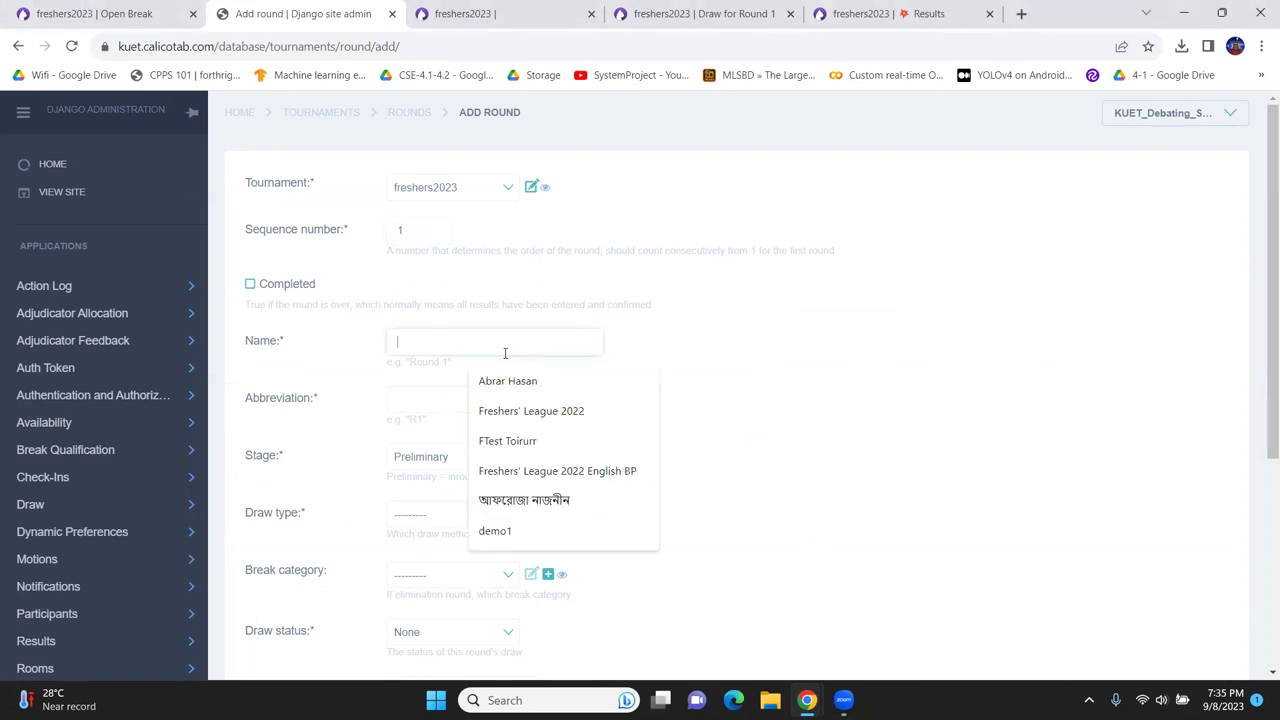
pyautogui.write('Round 1')
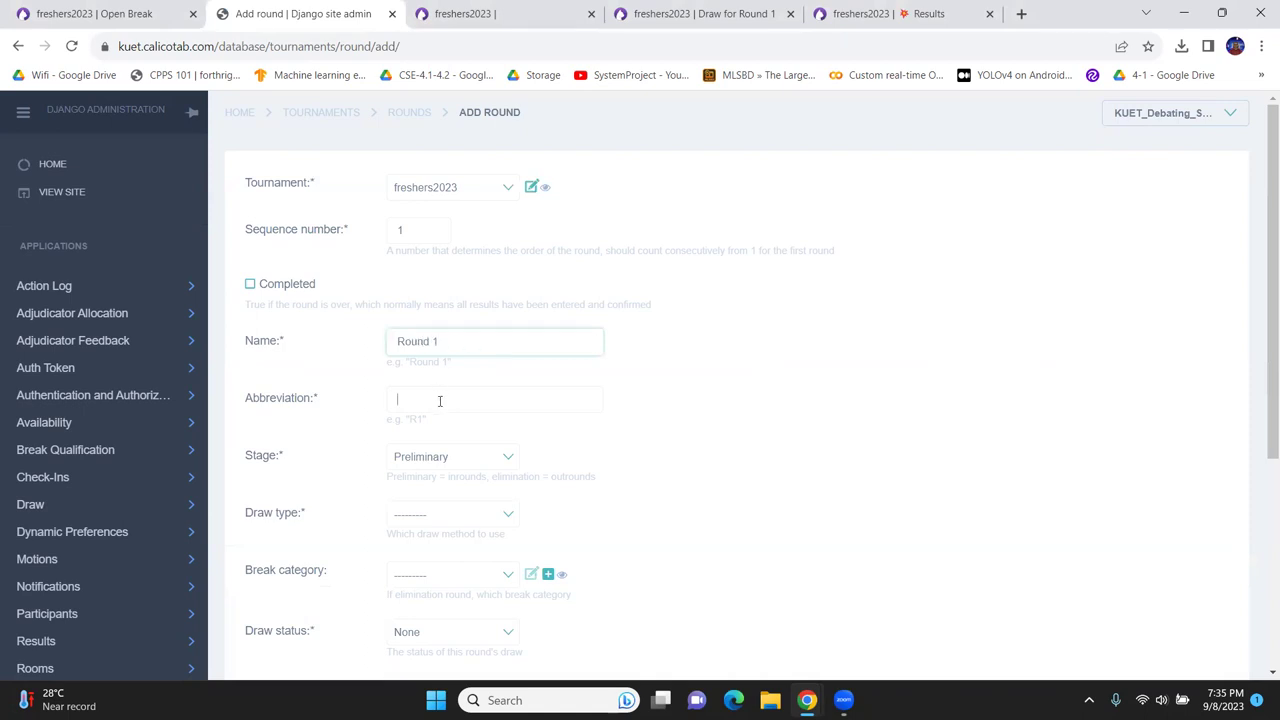
# - Give the new round the abbreviation RI and the Preliminary stage, and review the draw type choices
pyautogui.scroll(-1, 460, 386)
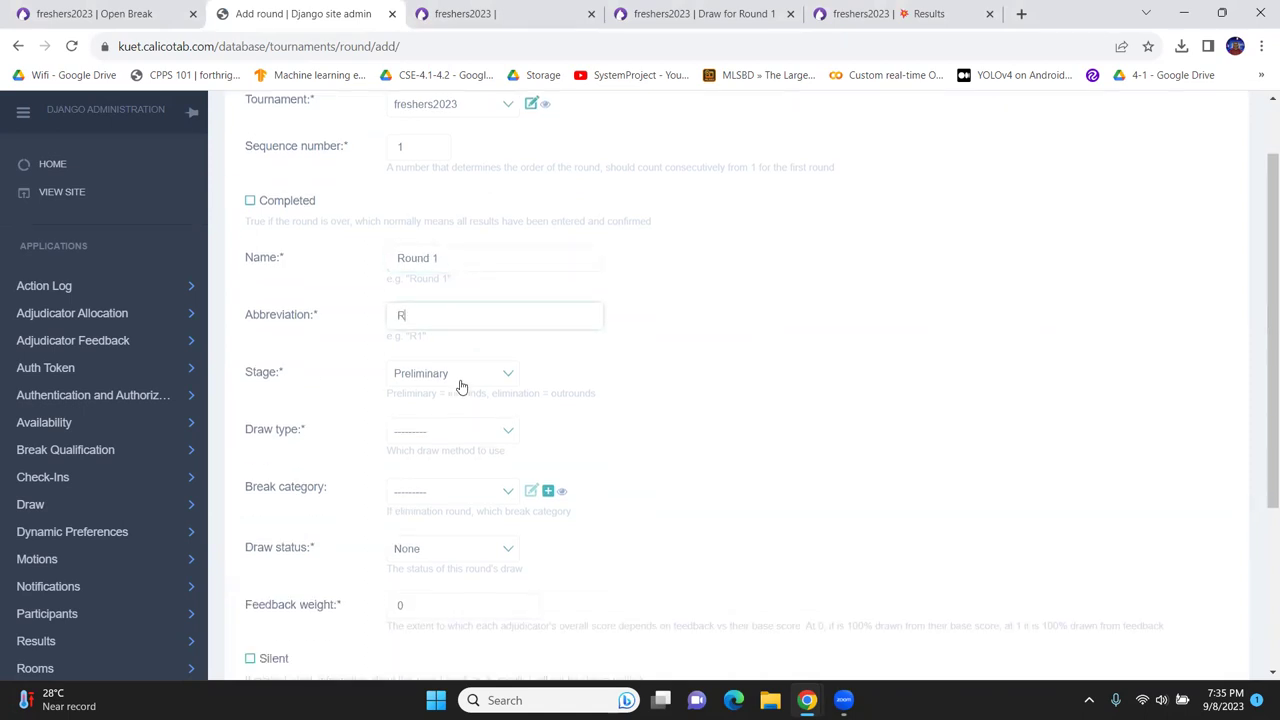
pyautogui.click(597, 380)
pyautogui.scroll(-1, 363, 377)
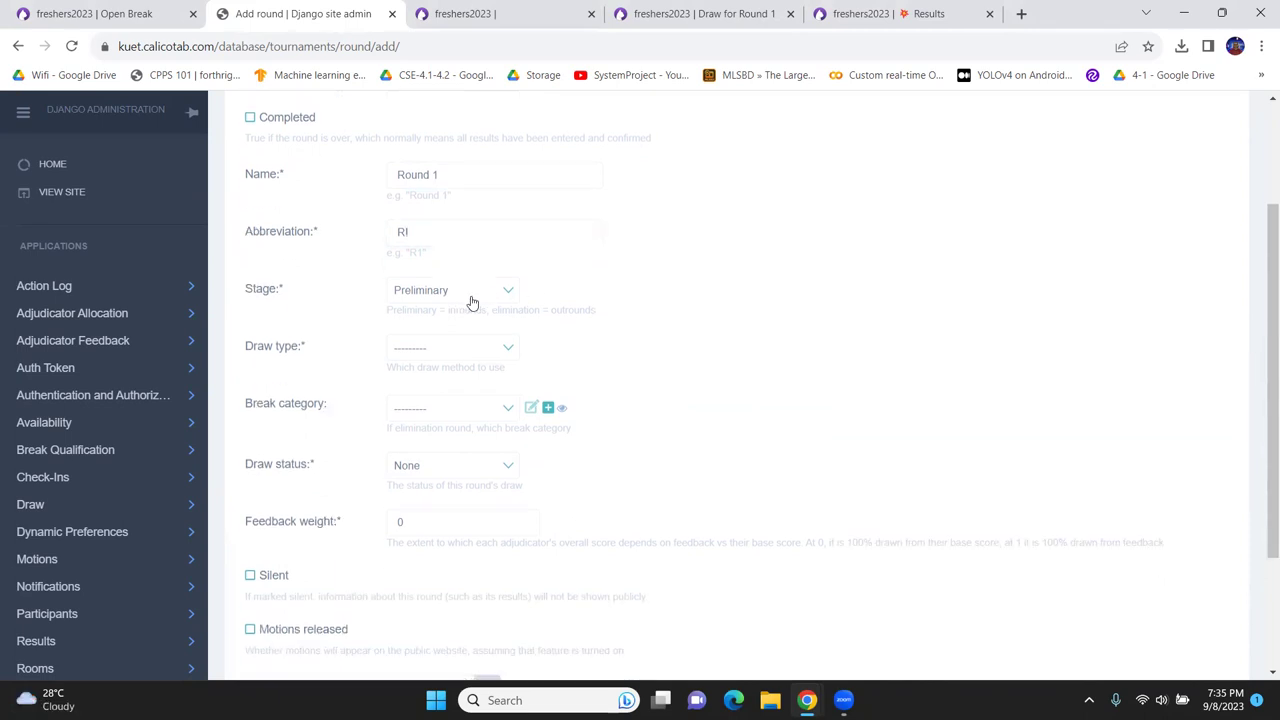
pyautogui.click(466, 289)
pyautogui.click(460, 314)
pyautogui.click(424, 349)
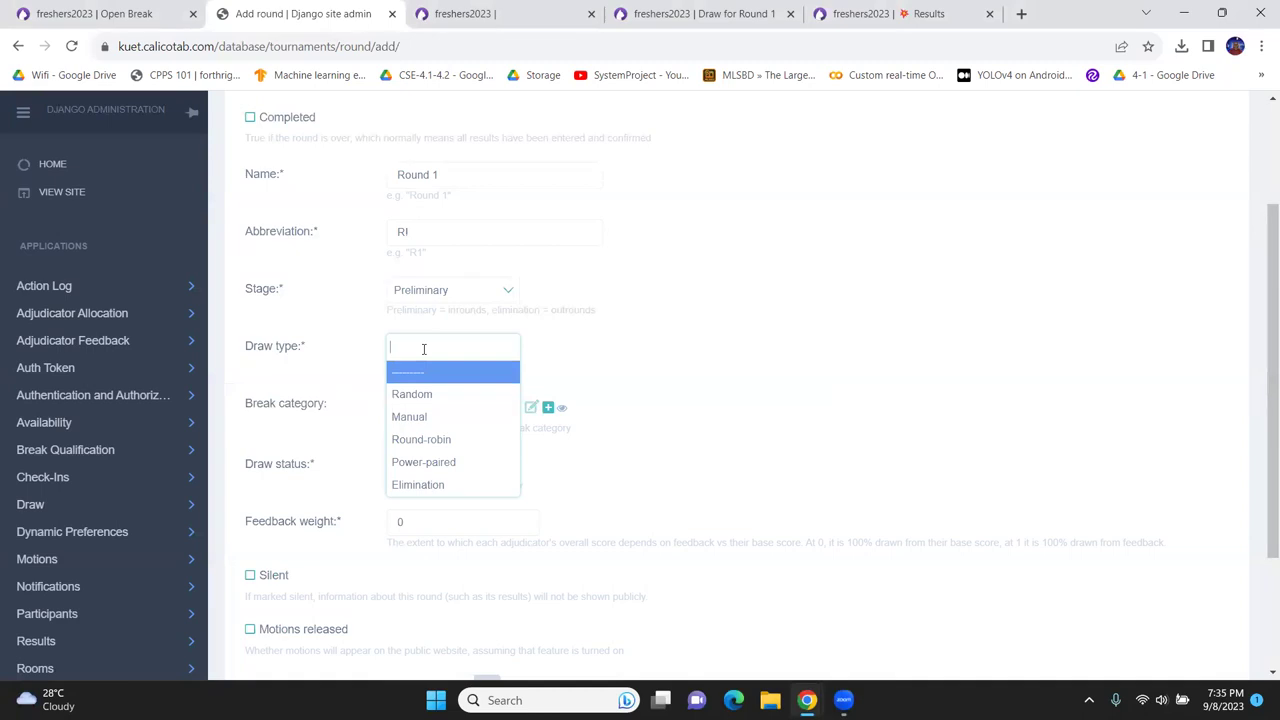
pyautogui.click(597, 354)
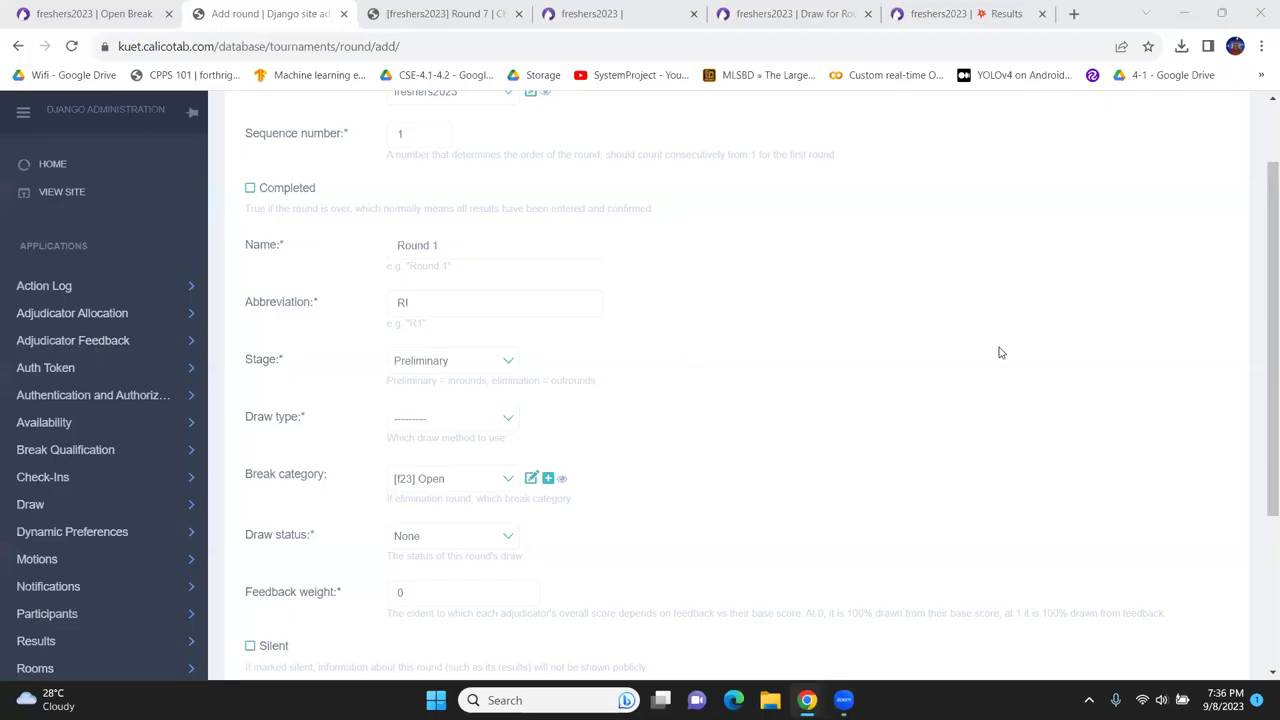
# - Set the new round's draw type to Power-paired, keep the [f23] Open break category and save the round
pyautogui.click(410, 419)
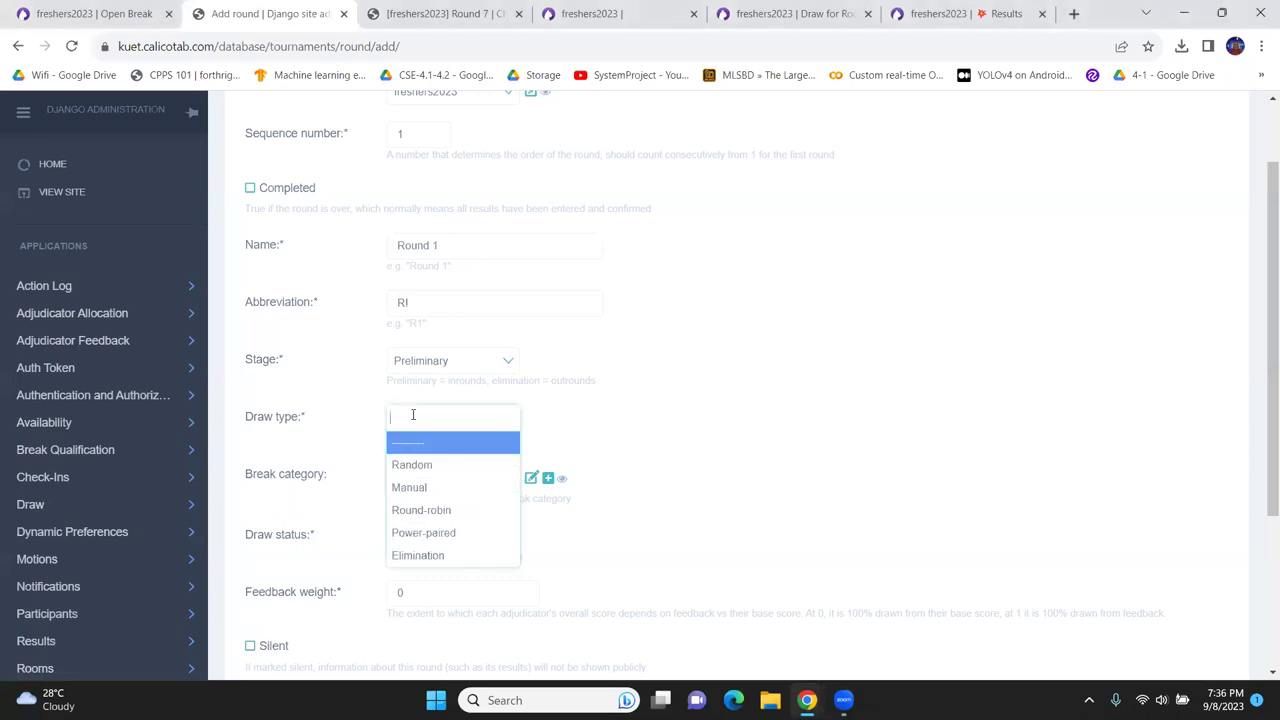
pyautogui.click(437, 540)
pyautogui.scroll(-1, 440, 465)
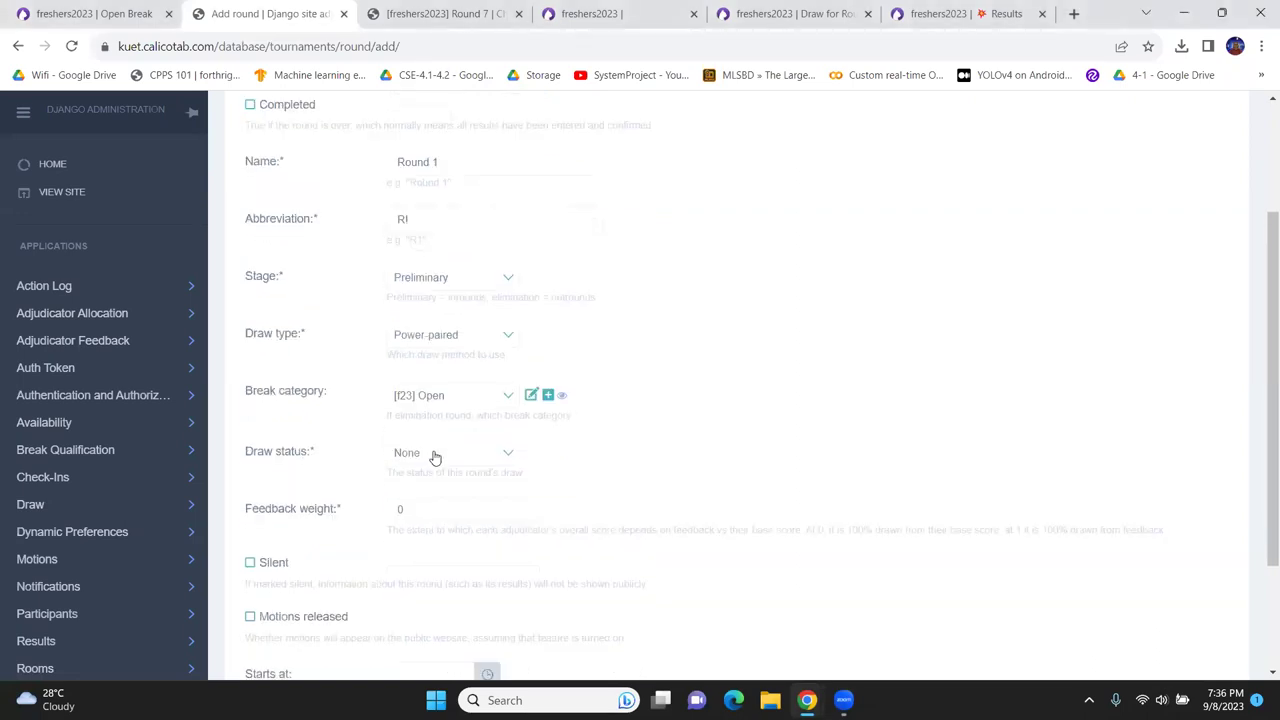
pyautogui.click(433, 394)
pyautogui.tripleClick(677, 414)
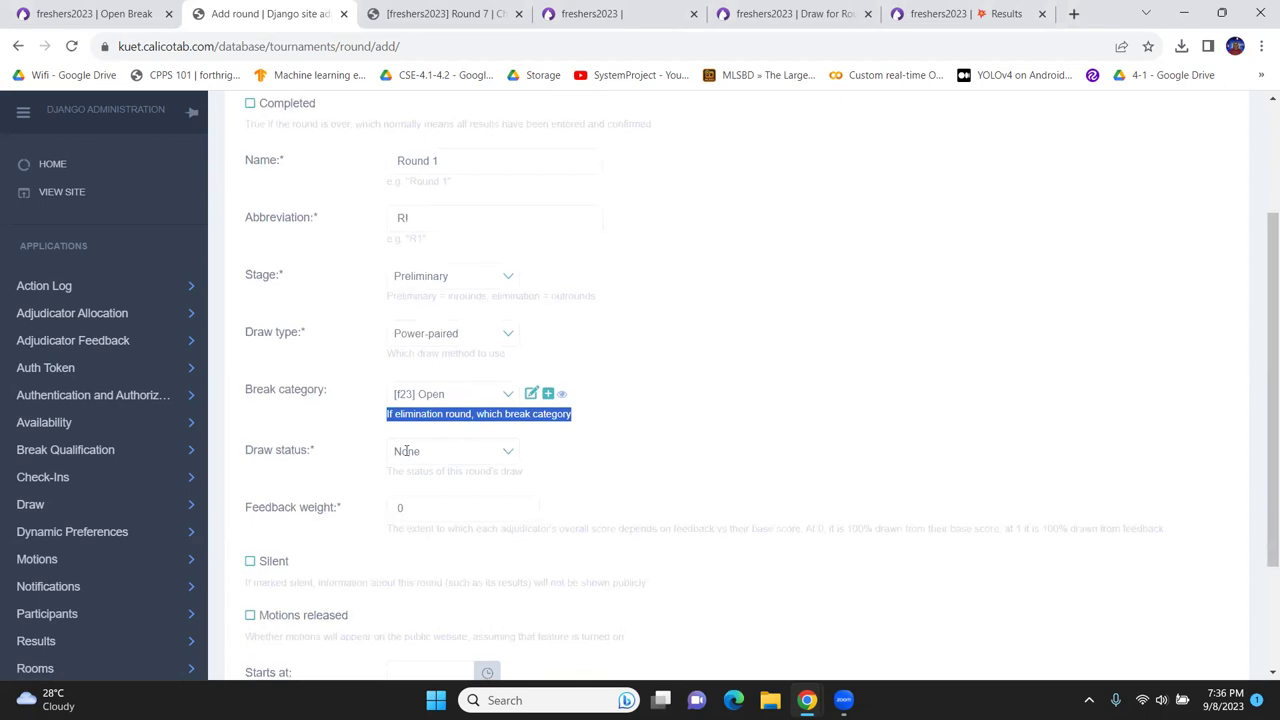
pyautogui.scroll(-1, 420, 455)
pyautogui.scroll(-1, 380, 385)
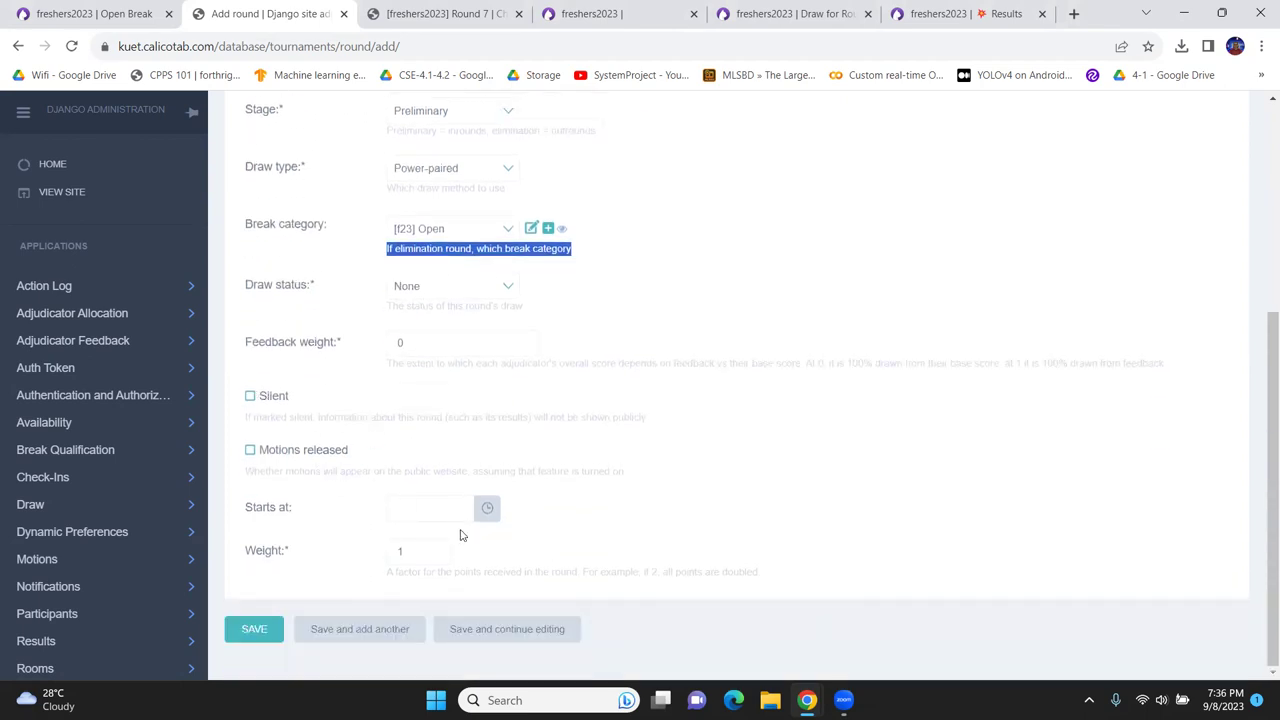
pyautogui.click(268, 627)
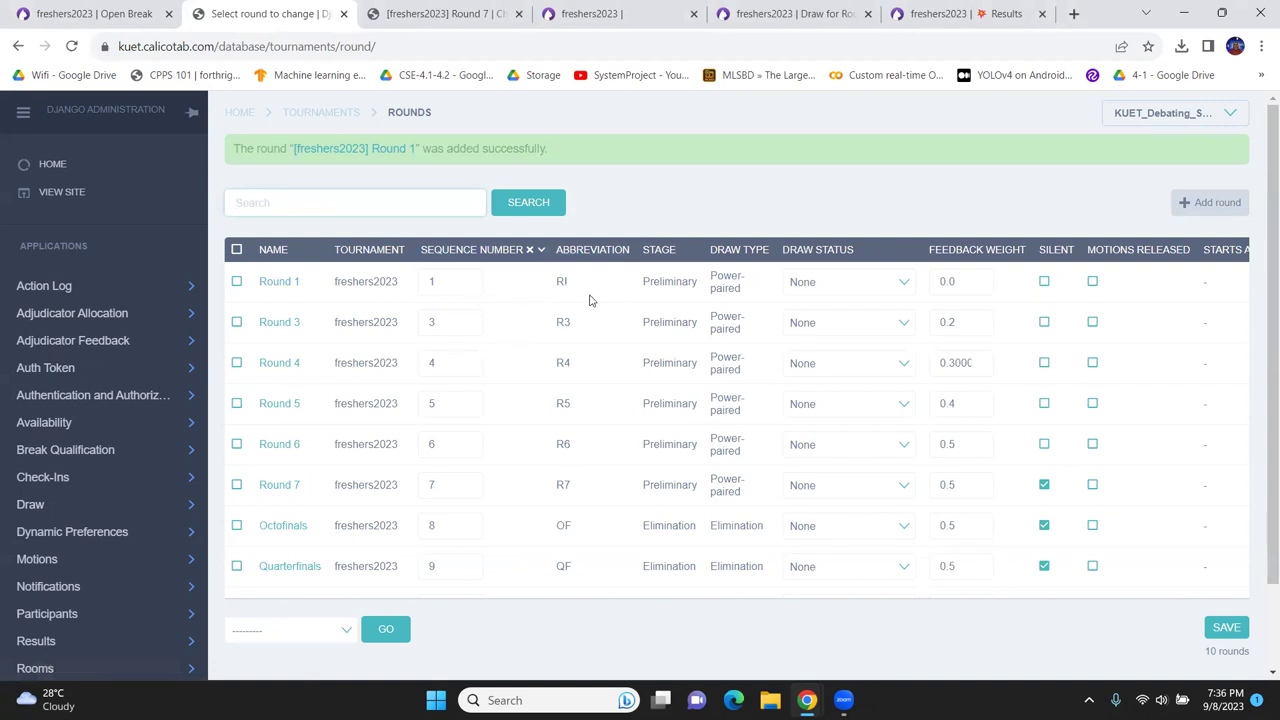
# - Look at Round 1's draw status choices and return to the Open Break page
pyautogui.click(846, 281)
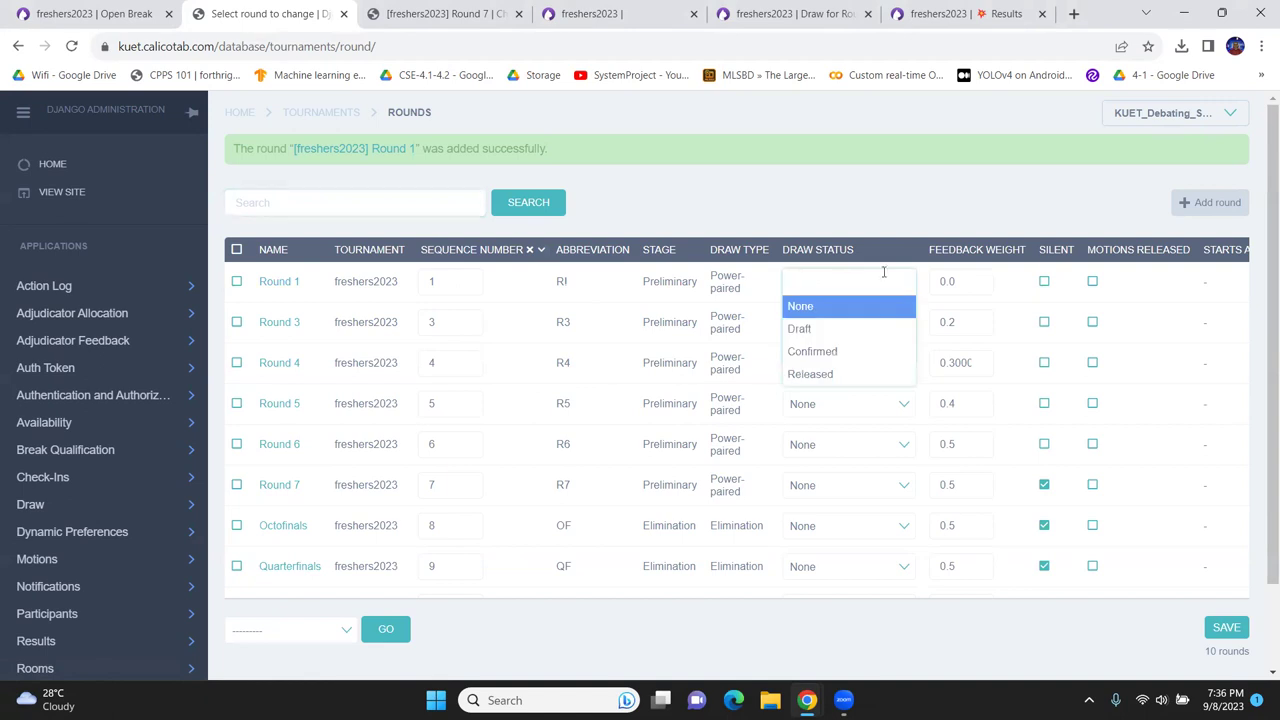
pyautogui.click(100, 13)
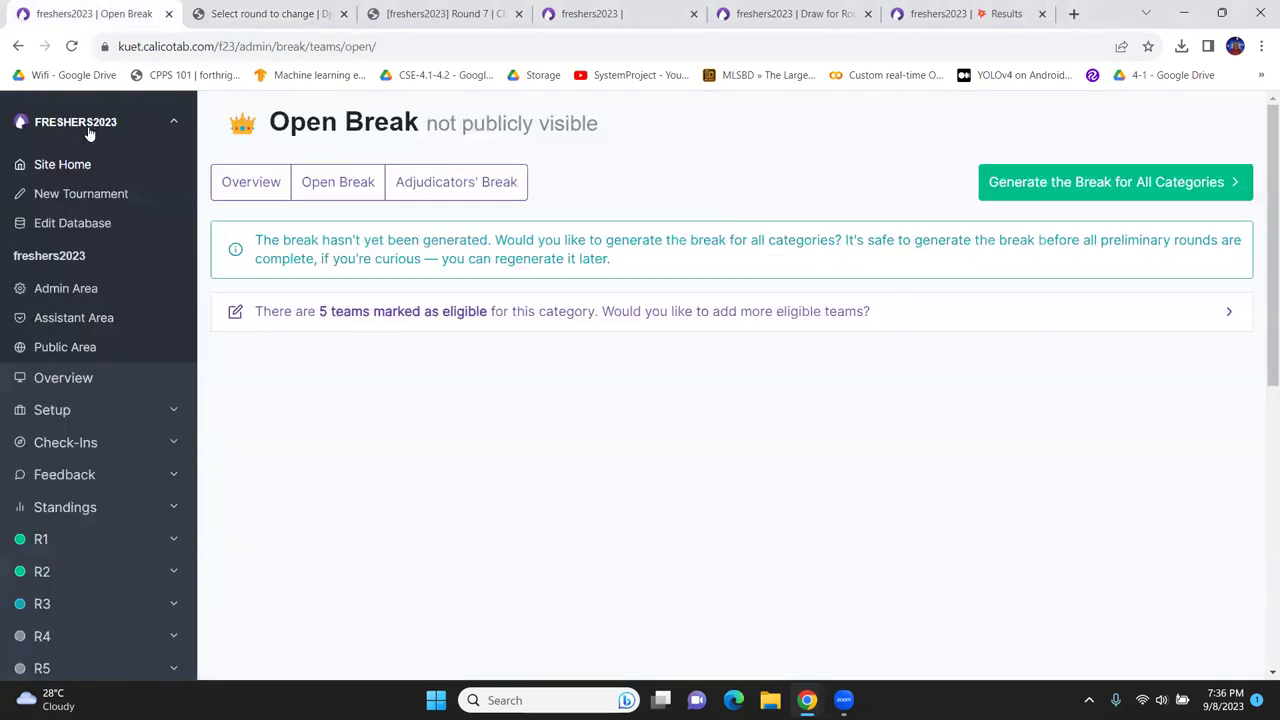
# - Reload the Open Break page and check the new round's section in the tournament navigation
pyautogui.click(70, 47)
pyautogui.click(54, 335)
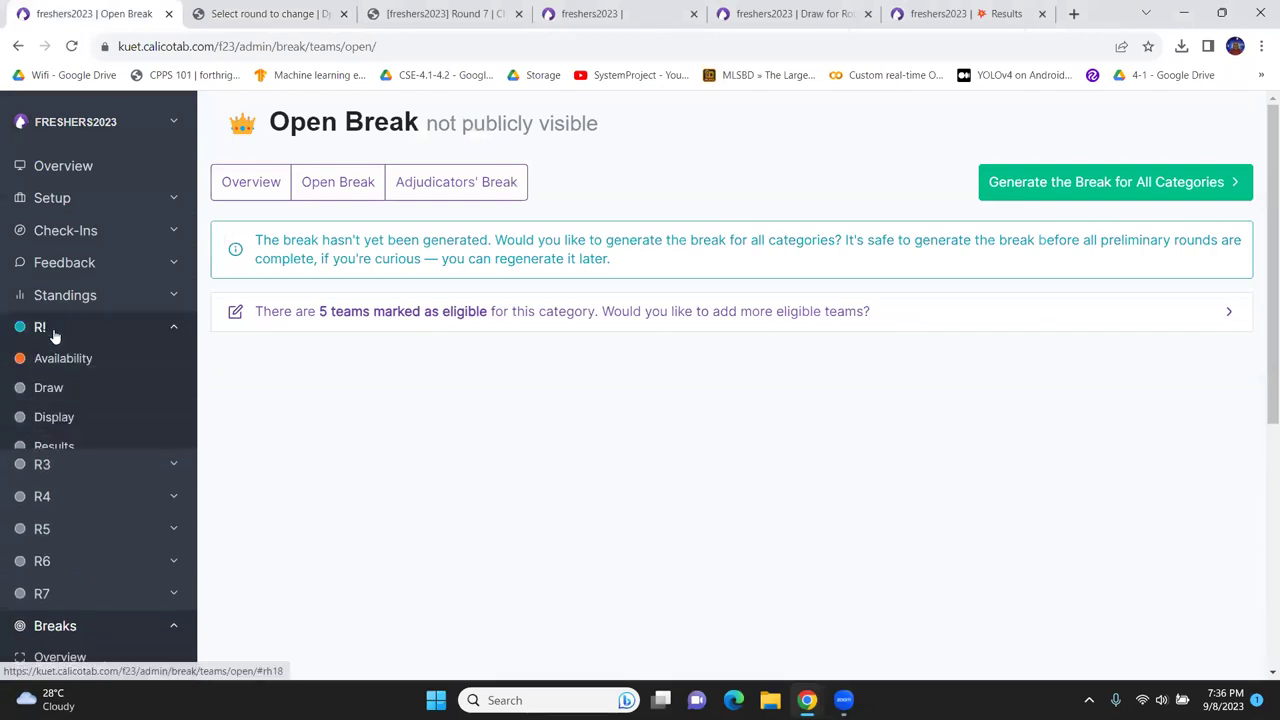
pyautogui.click(54, 335)
# - Correct Round 1's abbreviation to R1 in database administration, save it, and reload the Open Break page to check the round
pyautogui.click(265, 13)
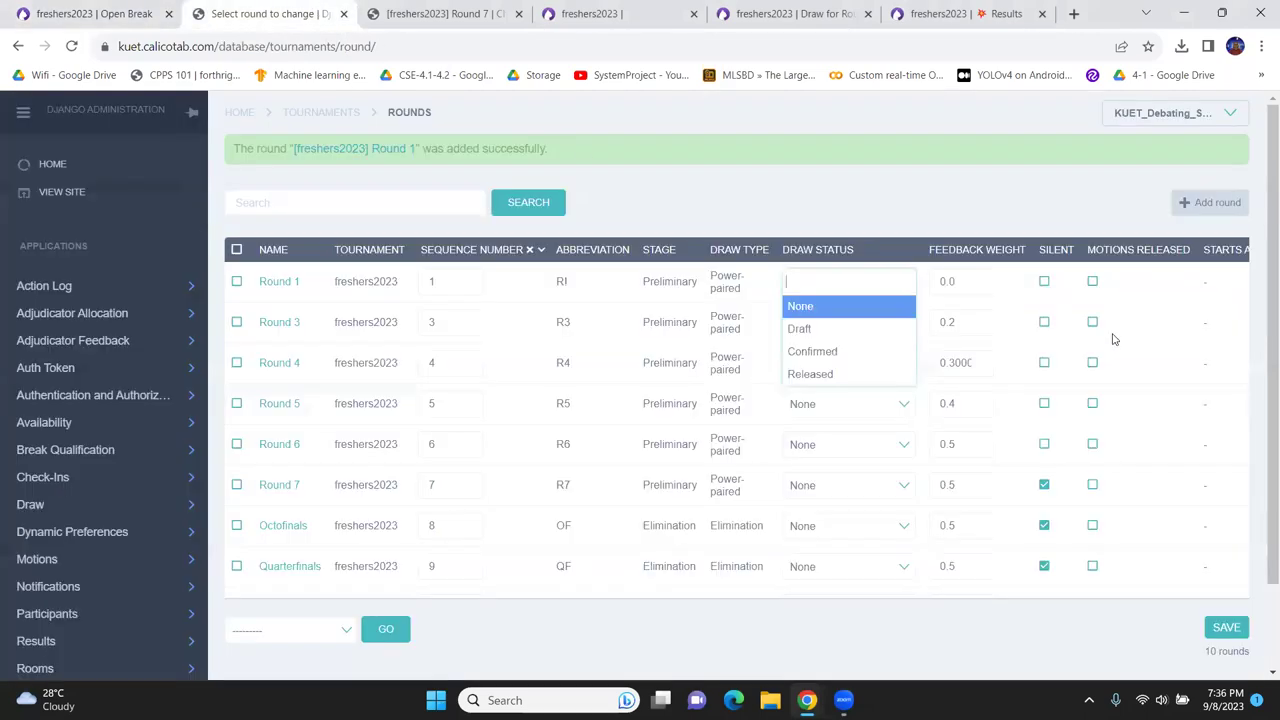
pyautogui.scroll(-2, 500, 270)
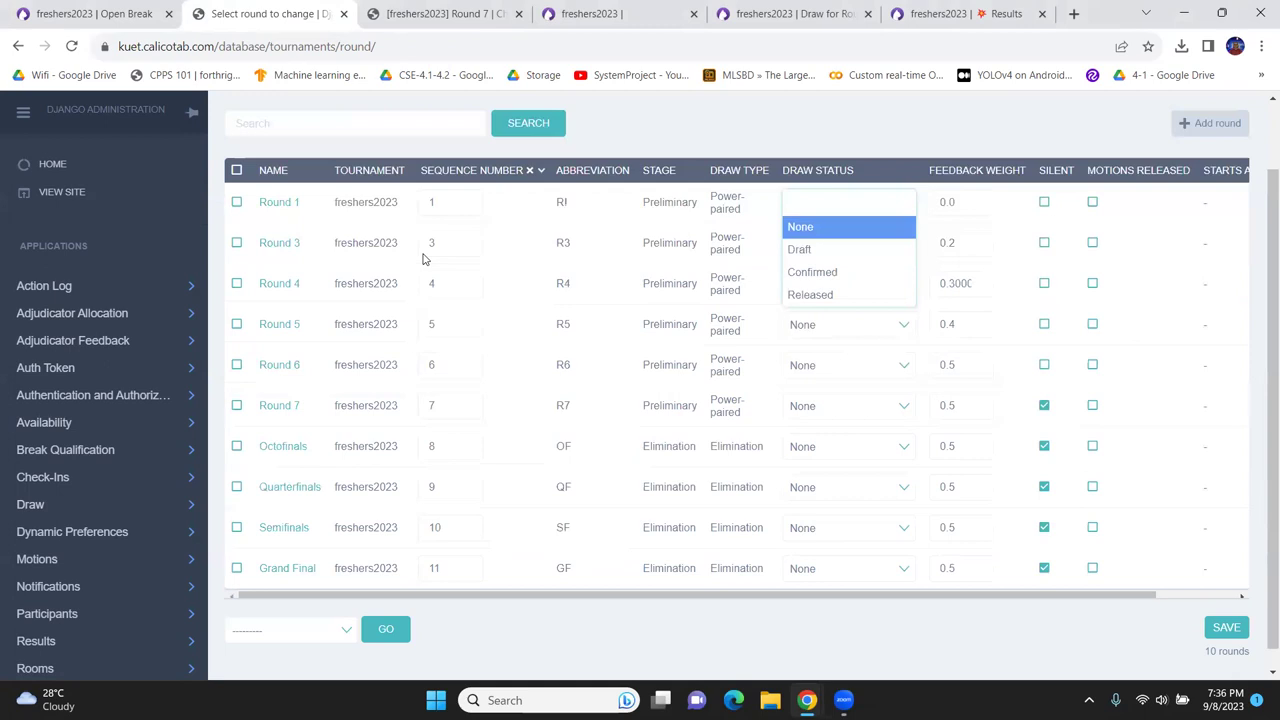
pyautogui.click(280, 198)
pyautogui.click(434, 364)
pyautogui.write('1')
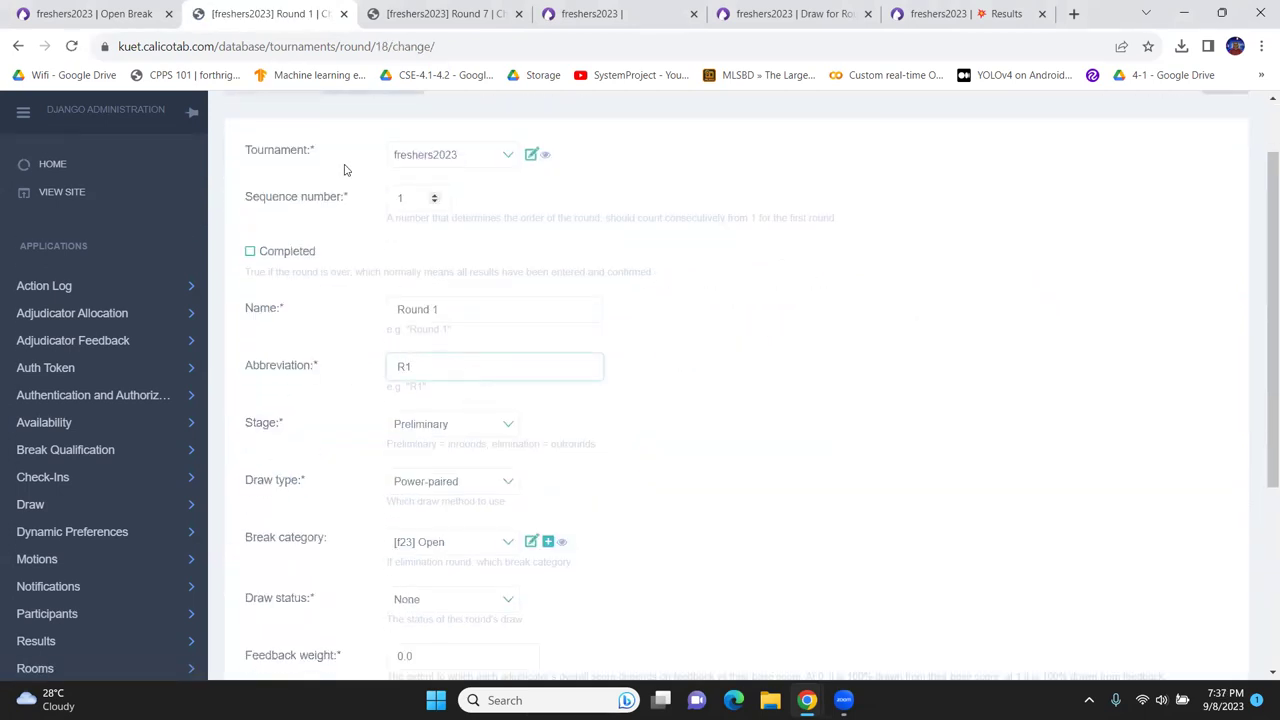
pyautogui.scroll(-3, 519, 527)
pyautogui.click(240, 634)
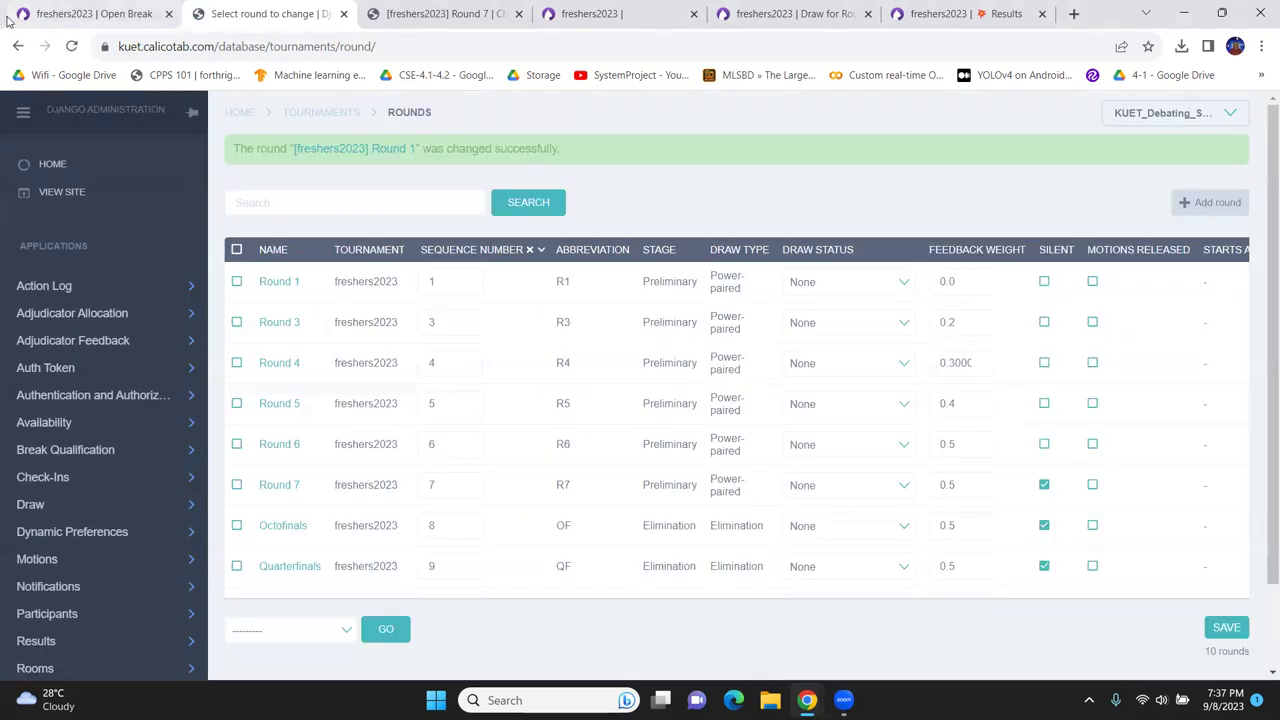
pyautogui.click(44, 10)
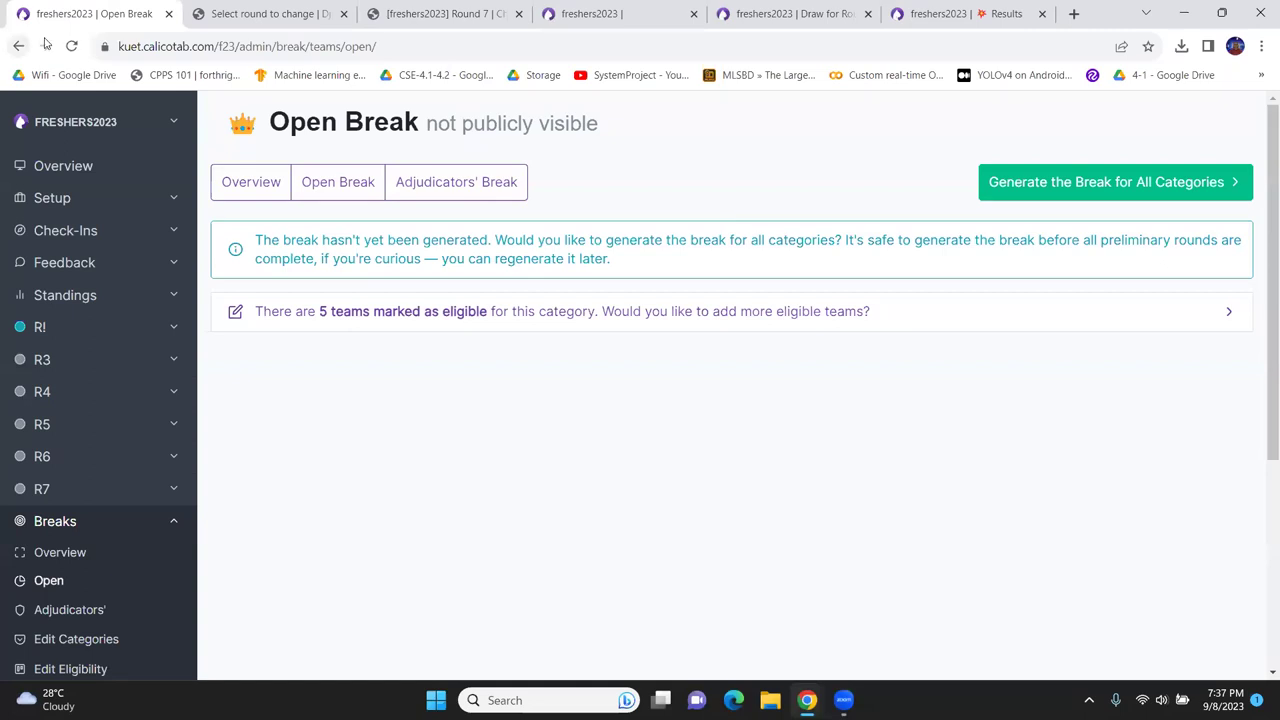
pyautogui.click(77, 325)
# - Delete Adjudicator 1, Adjudicator 2 and Adjudicator 3 from the participants records in database administration
pyautogui.click(243, 12)
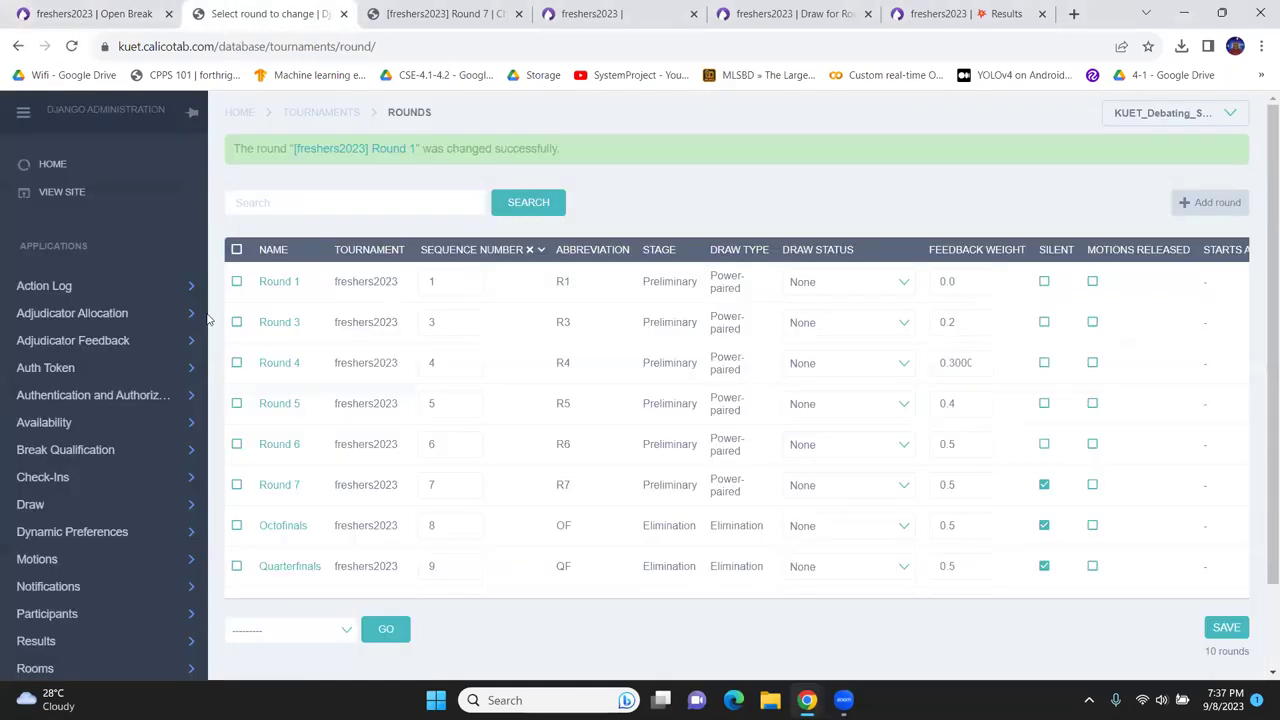
pyautogui.scroll(-2, 60, 480)
pyautogui.click(60, 593)
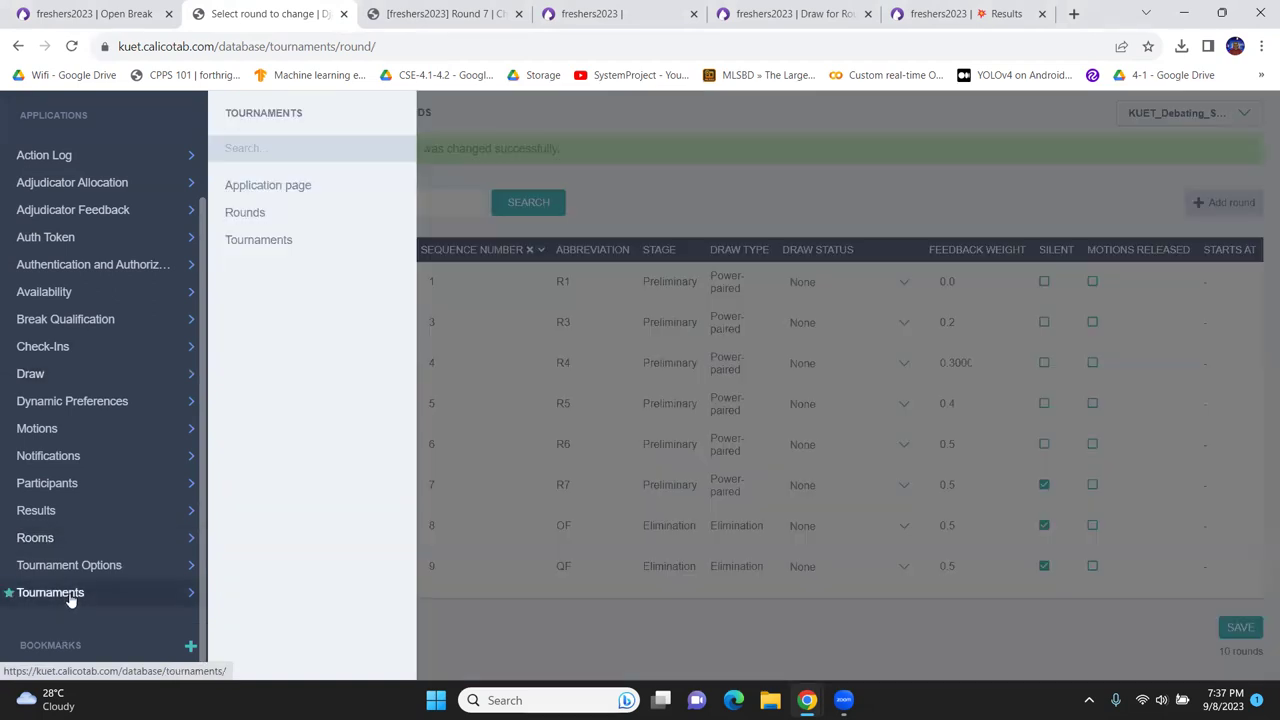
pyautogui.click(46, 485)
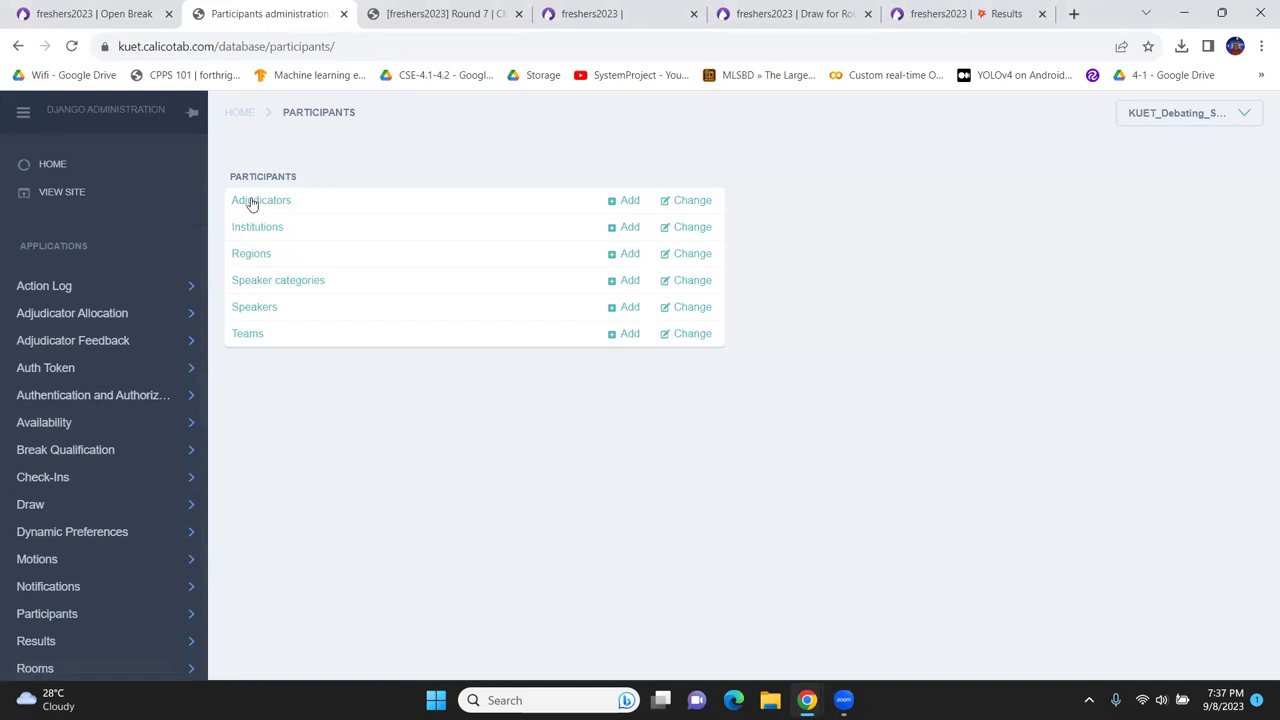
pyautogui.click(255, 204)
pyautogui.click(237, 243)
pyautogui.click(237, 284)
pyautogui.click(237, 324)
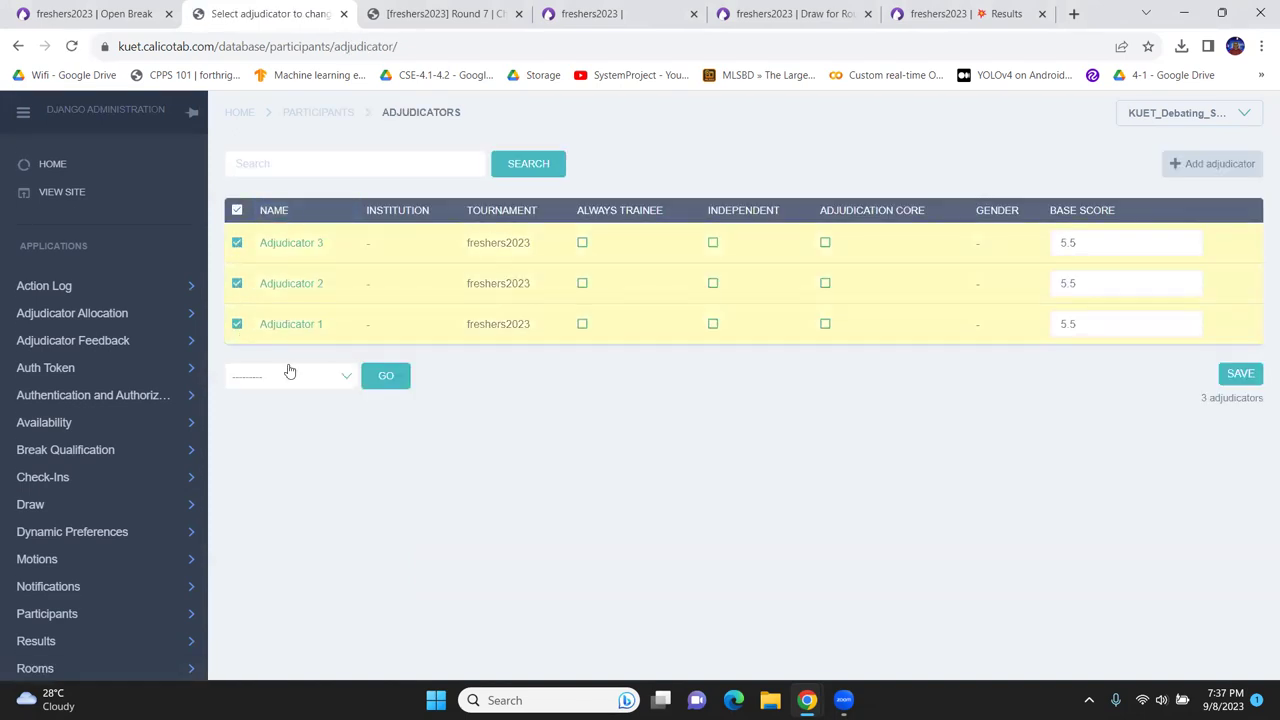
pyautogui.click(290, 376)
pyautogui.click(267, 429)
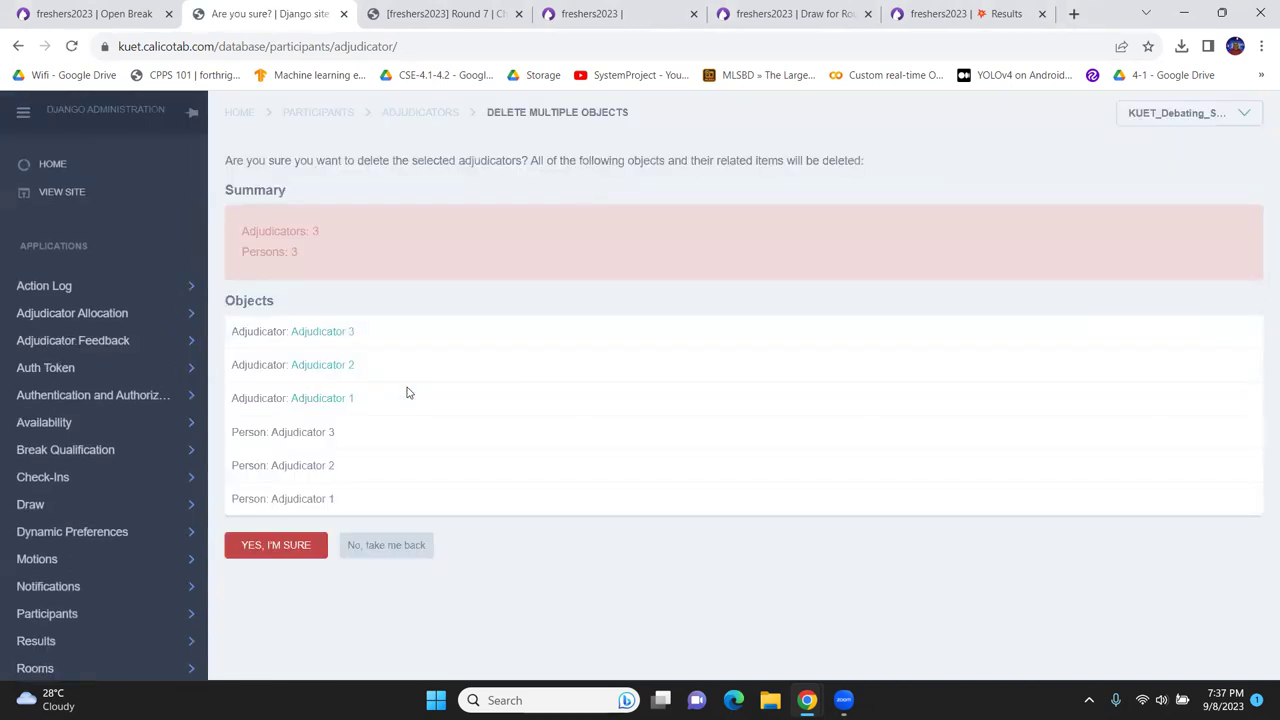
pyautogui.click(283, 544)
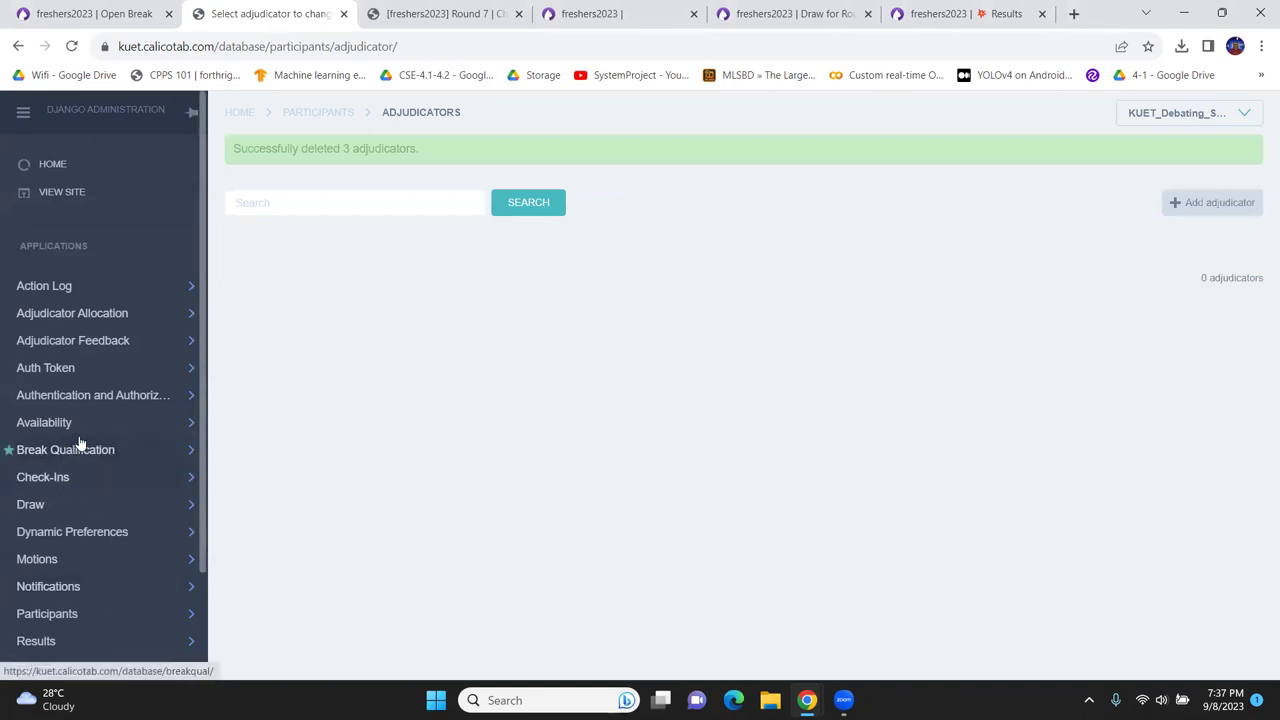
# - Select all institutions in the participants records for deletion and open the speakers list
pyautogui.click(329, 118)
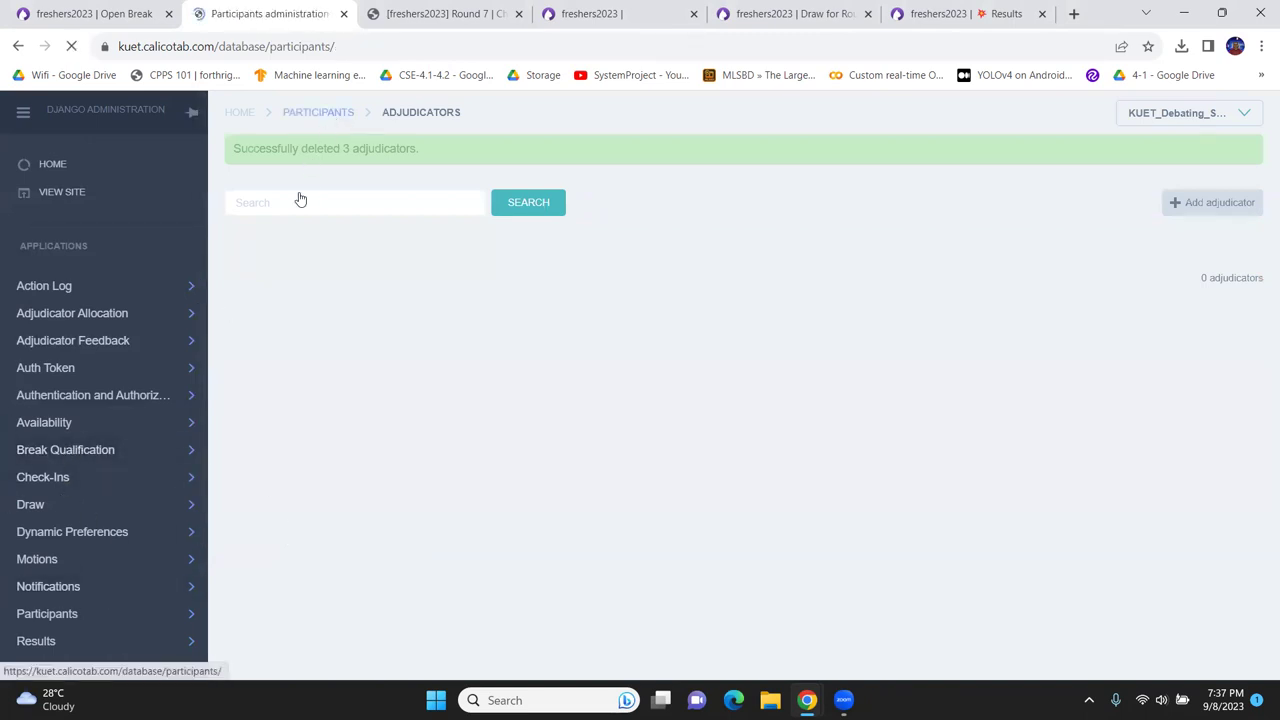
pyautogui.click(267, 231)
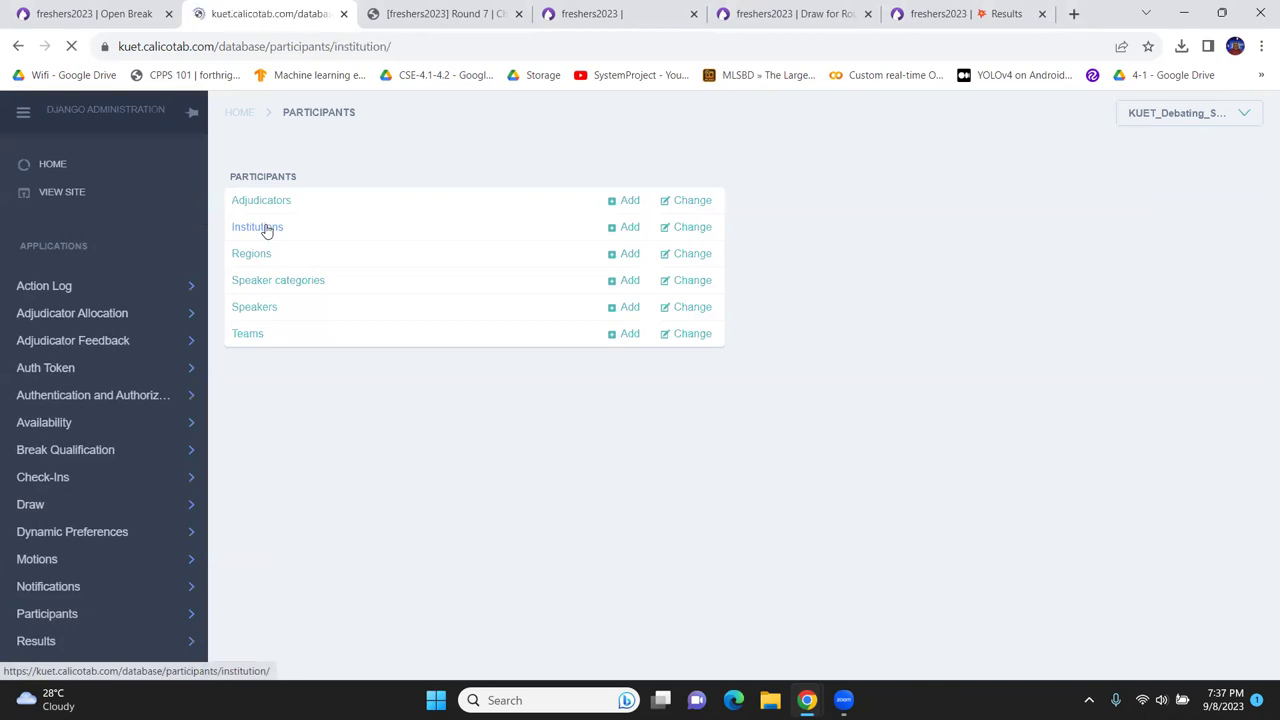
pyautogui.click(237, 210)
pyautogui.click(297, 307)
pyautogui.click(289, 366)
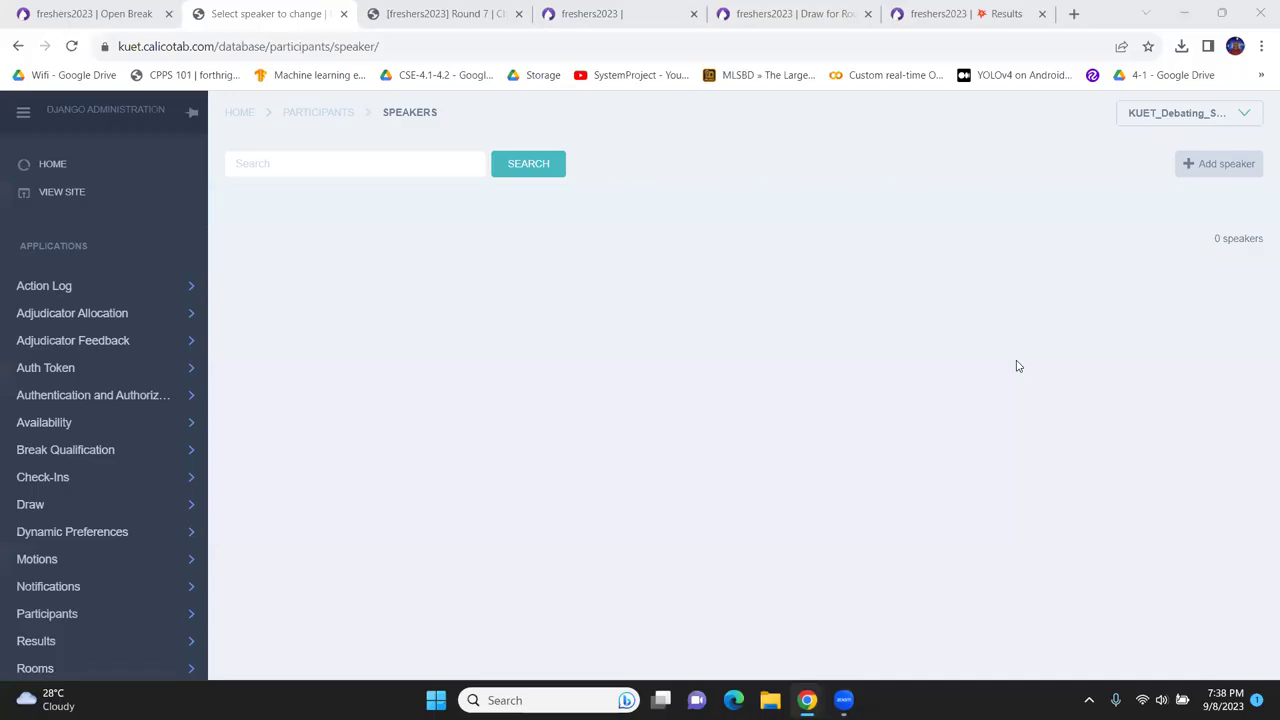
# - Leave the speakers list, return to the Open Break page and collapse the R1 section
pyautogui.click(329, 113)
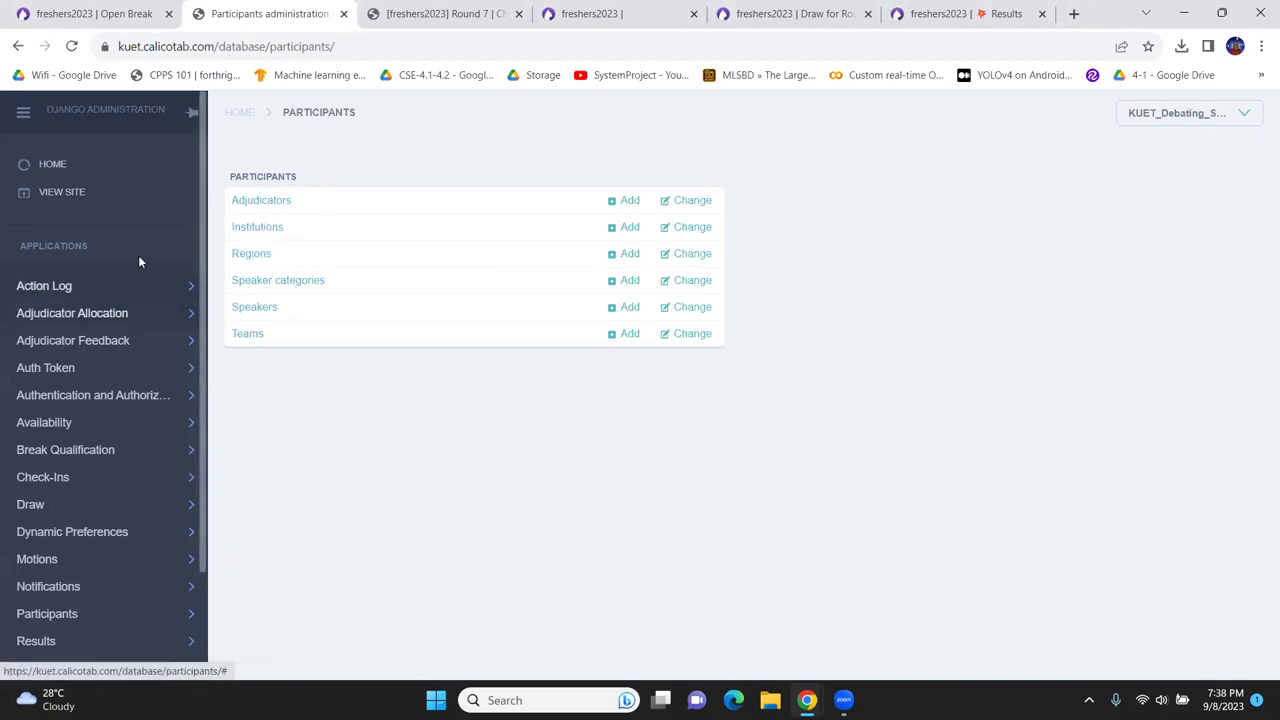
pyautogui.click(92, 22)
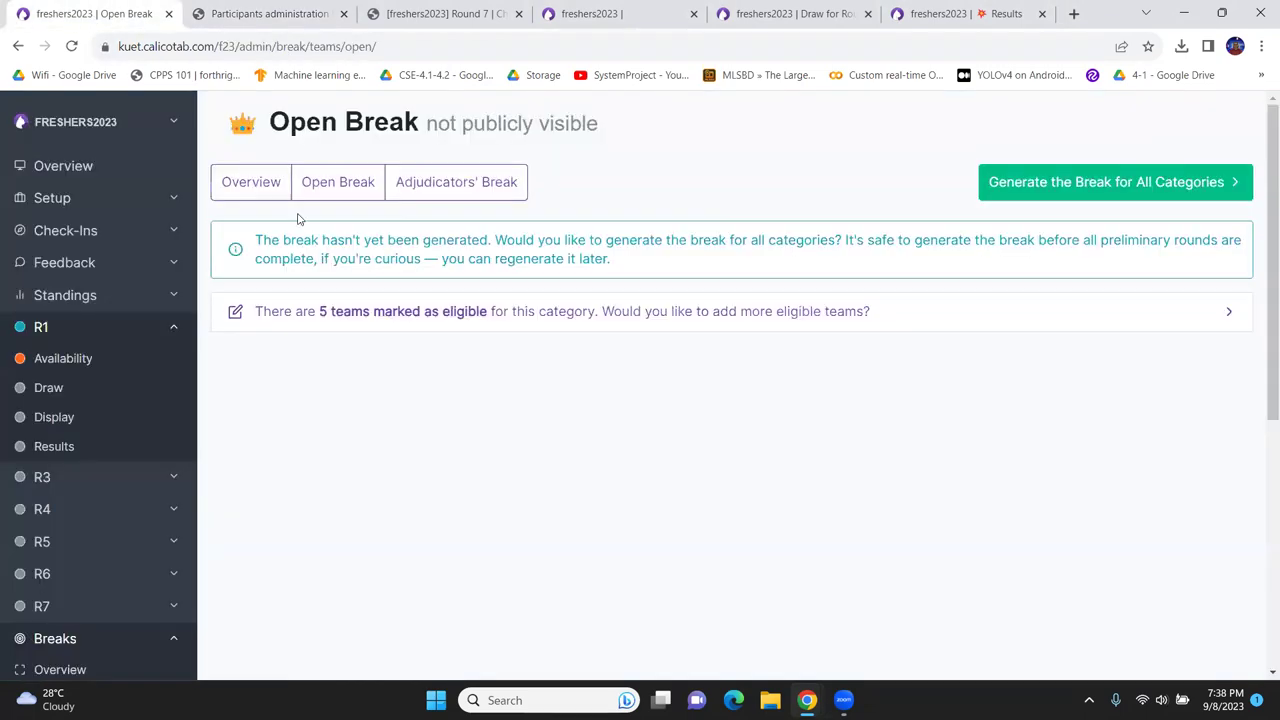
pyautogui.click(90, 334)
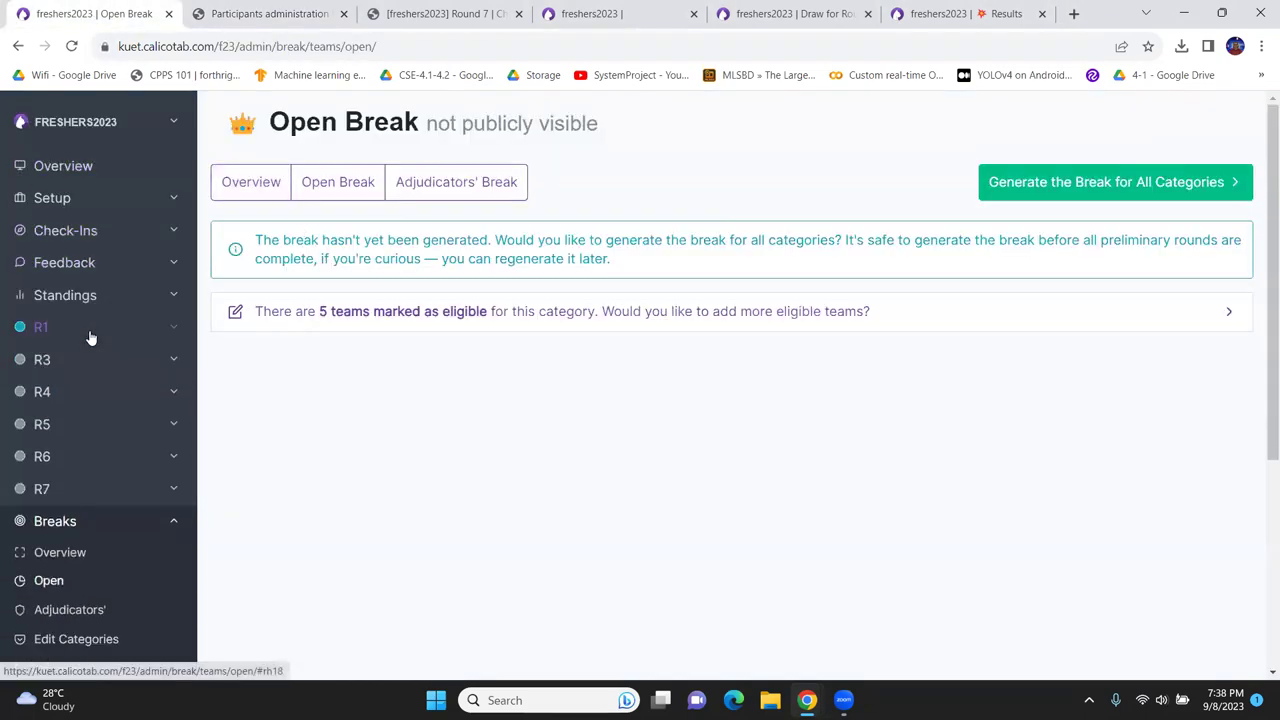